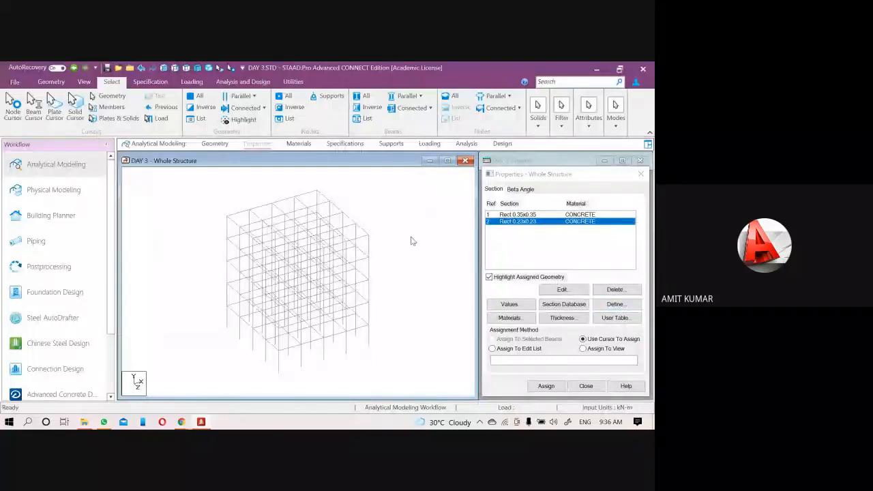
pyautogui.scroll(1, 423, 246)
pyautogui.scroll(-2, 313, 237)
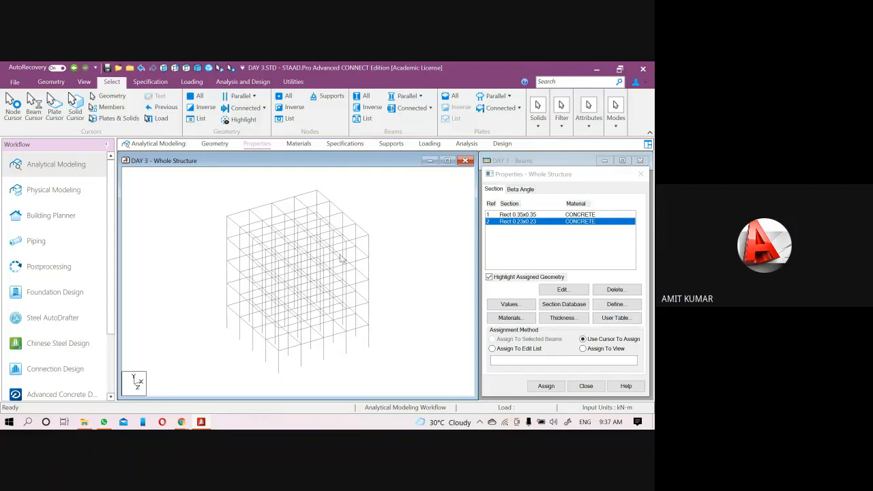
pyautogui.scroll(-1, 229, 198)
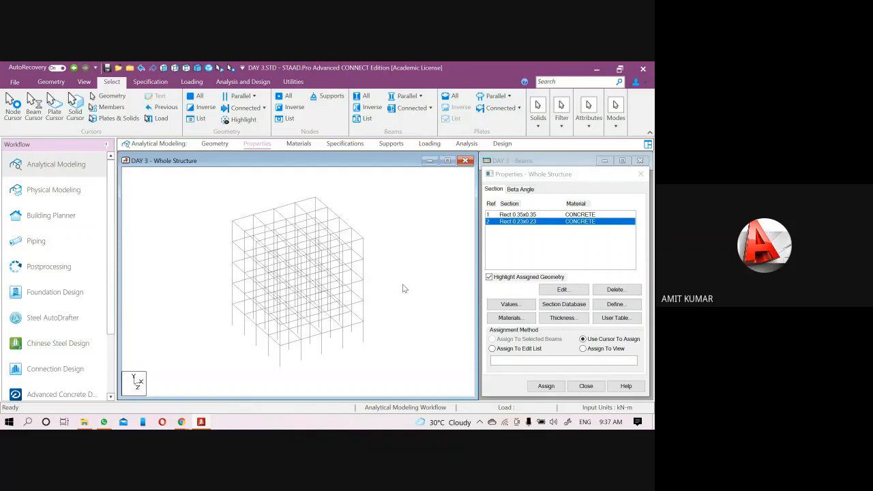
# Create a new metric analytical model named Structure1 in E:\staad project, overwriting the existing file and saving the changes to DAY 3.STD
pyautogui.click(15, 83)
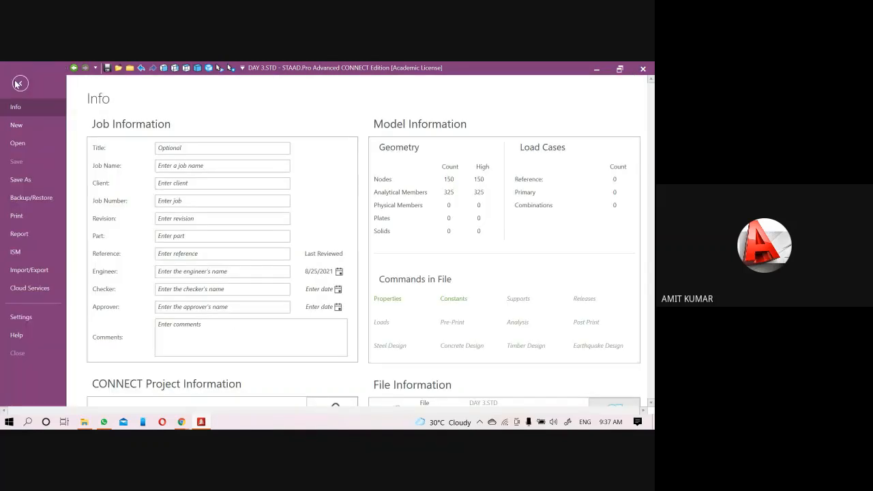
pyautogui.click(16, 125)
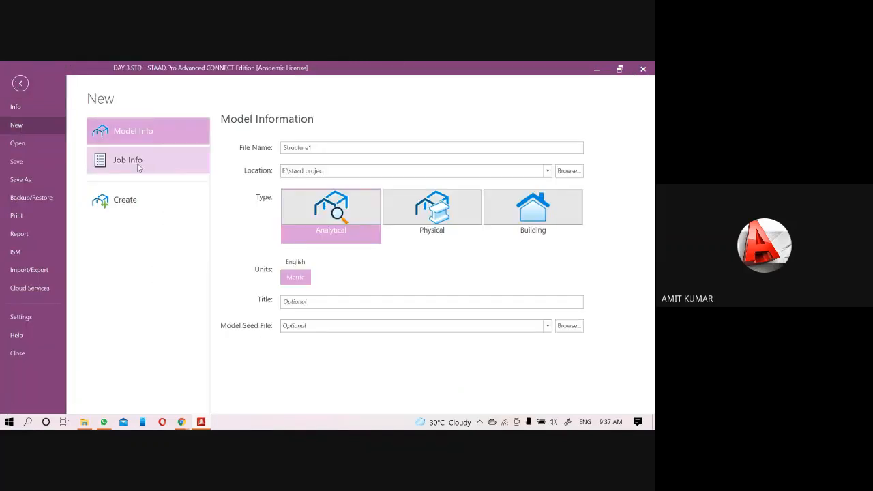
pyautogui.click(139, 202)
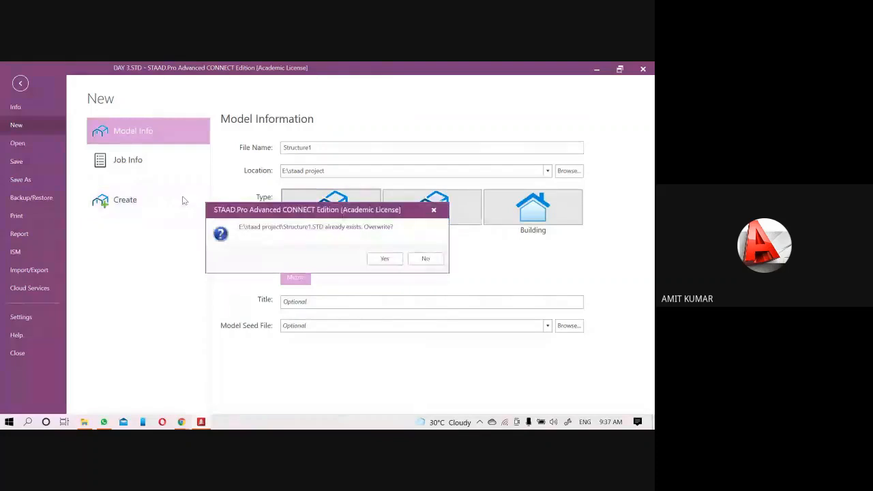
pyautogui.click(384, 259)
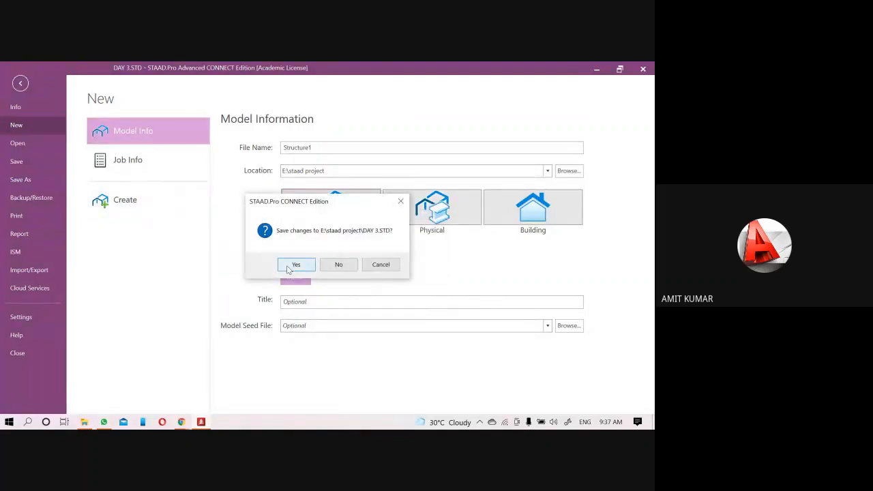
pyautogui.click(291, 265)
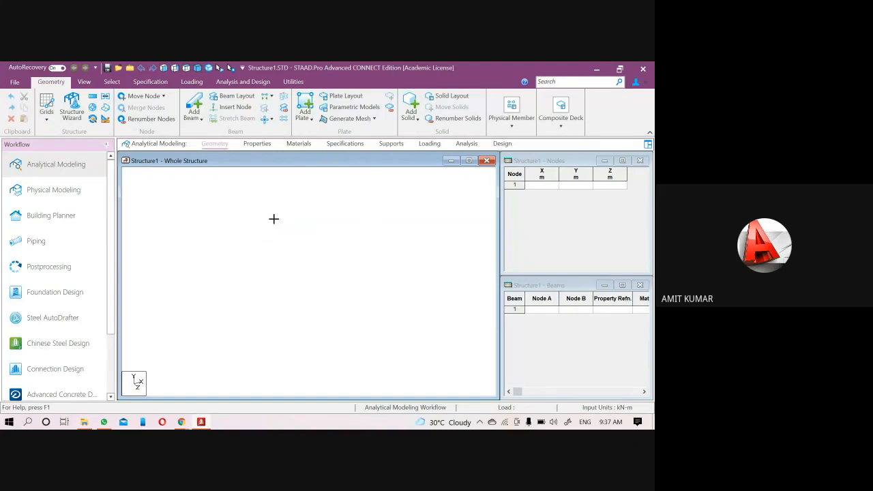
# Generate a Bay Frame in the Structure Wizard, 12 m long, 15 m high and 12 m wide, with 4, 5 and 4 bays respectively
pyautogui.click(73, 103)
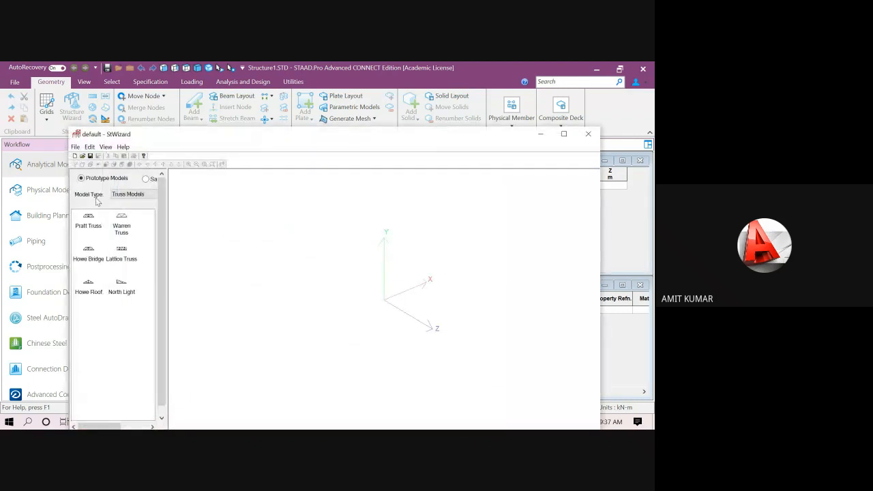
pyautogui.click(141, 195)
pyautogui.click(136, 208)
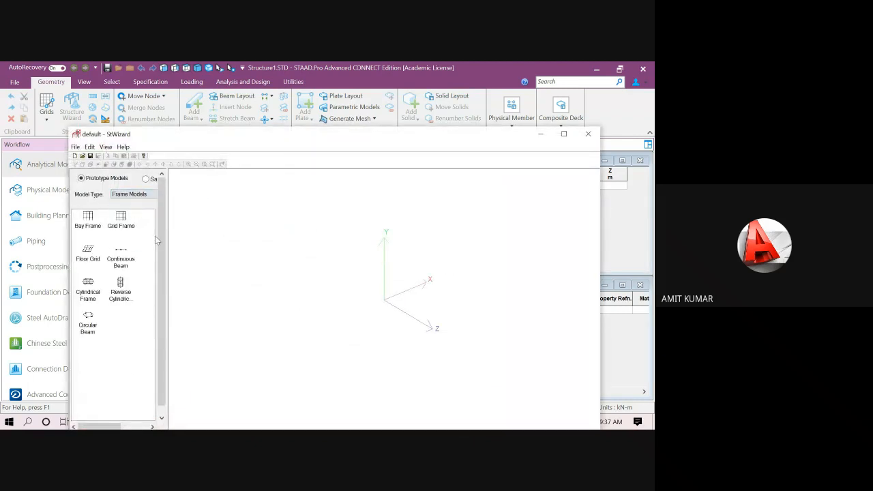
pyautogui.doubleClick(87, 220)
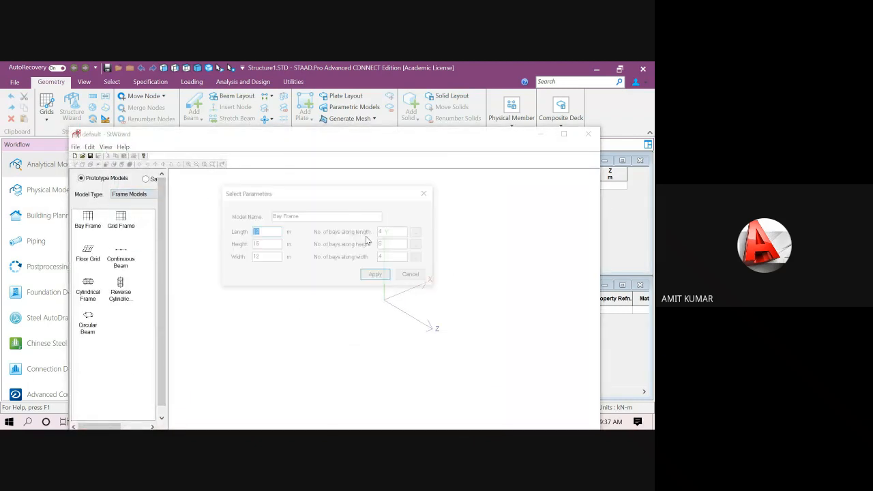
pyautogui.click(375, 275)
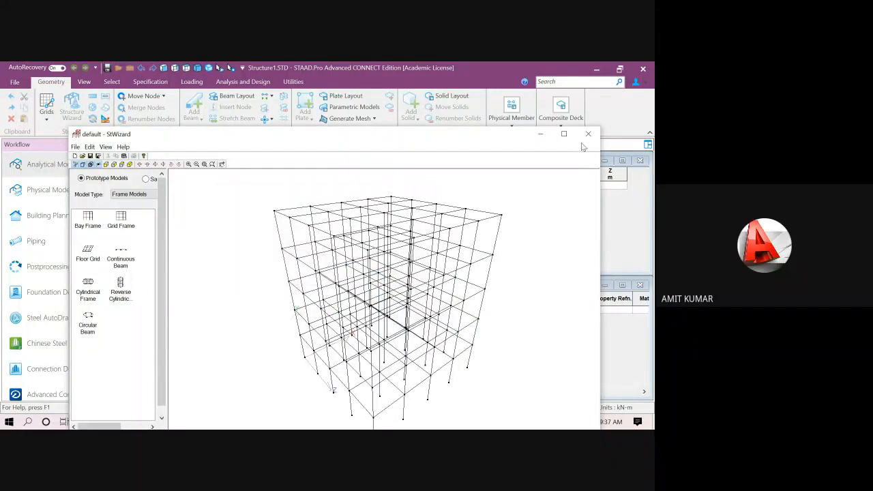
# Transfer the generated frame into the model at X, Y and Z of 0 m, and hide the node numbers
pyautogui.click(347, 265)
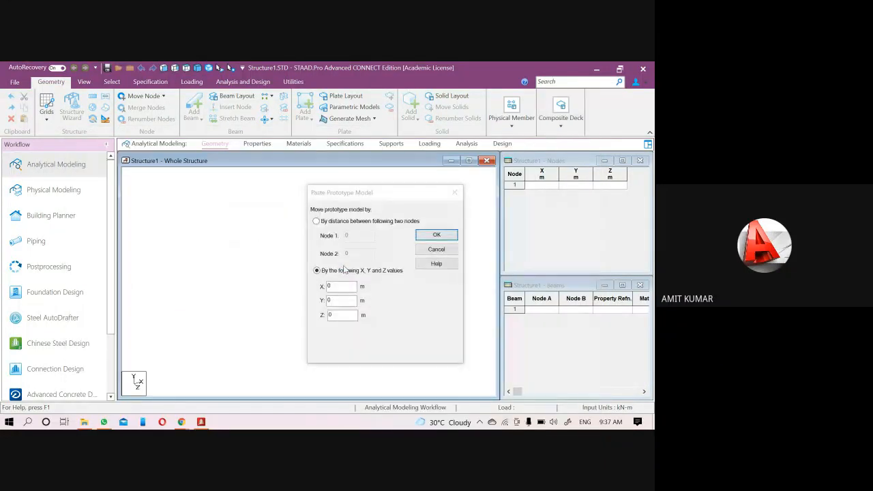
pyautogui.click(437, 236)
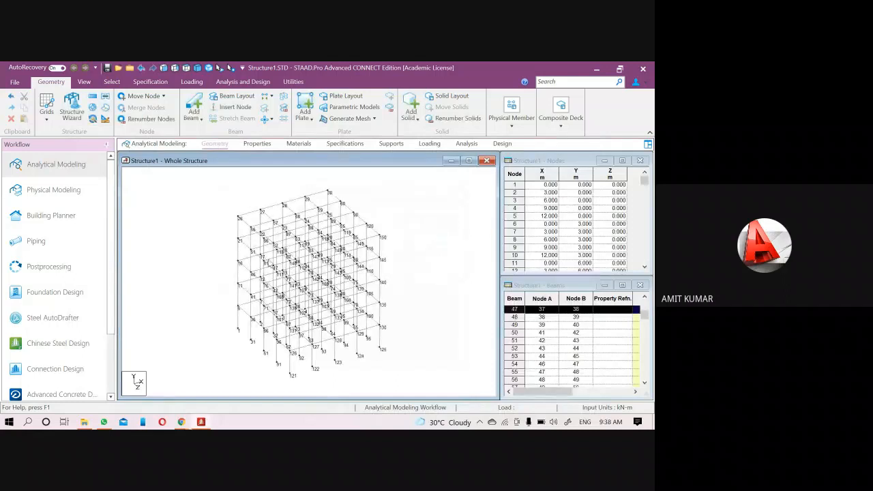
pyautogui.hotkey('shift', 'n')
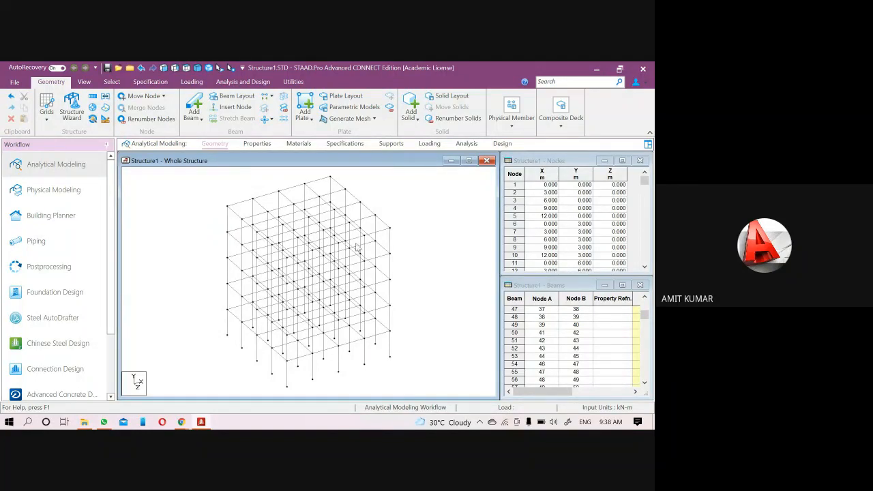
pyautogui.scroll(-2, 409, 286)
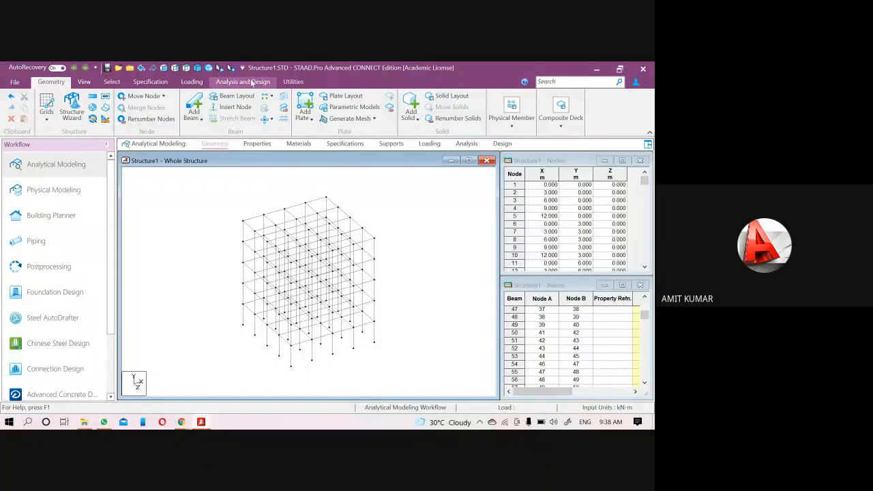
# Save the modified structure and open its command file in the STAAD editor, with the editor window maximized
pyautogui.click(292, 82)
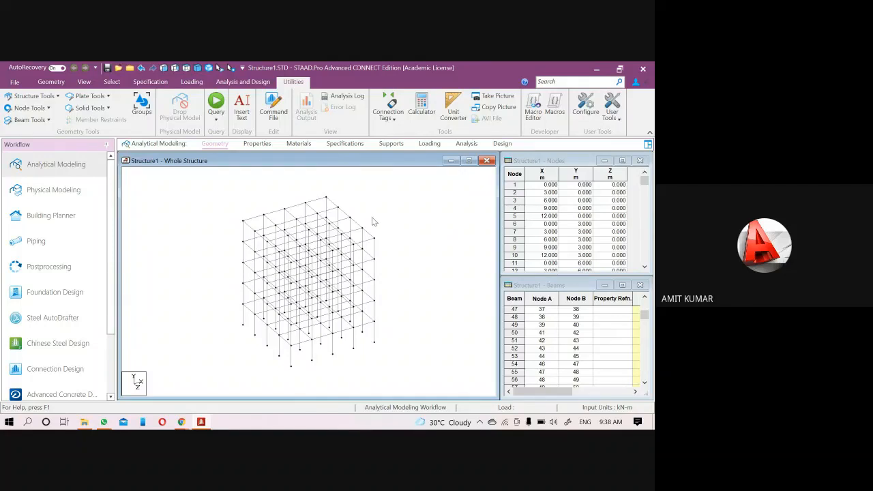
pyautogui.scroll(-2, 397, 242)
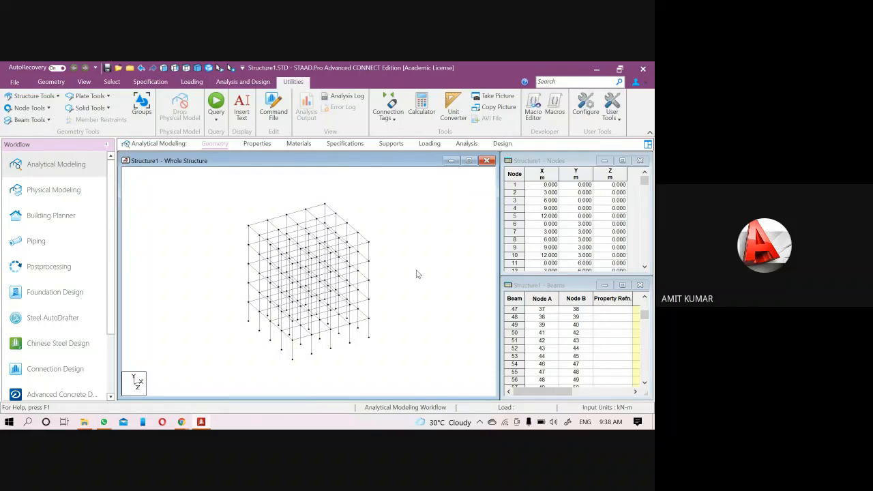
pyautogui.hotkey('ctrl', 's')
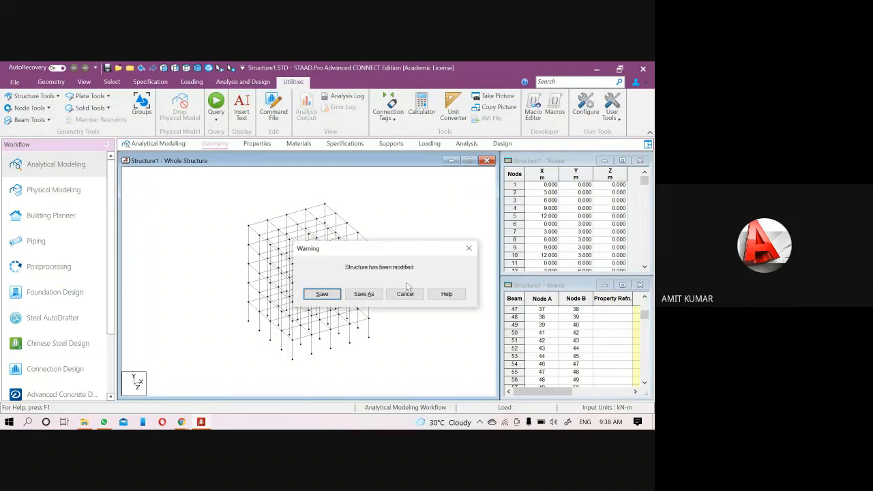
pyautogui.click(328, 293)
pyautogui.click(281, 102)
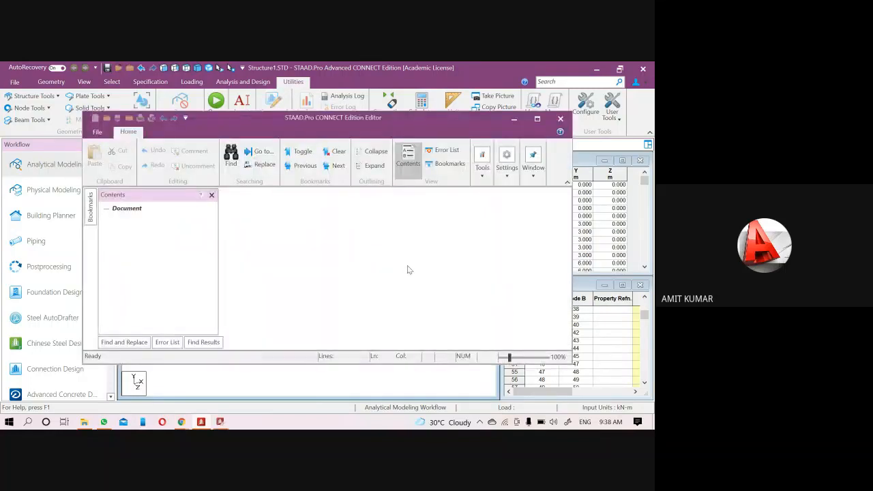
pyautogui.click(515, 121)
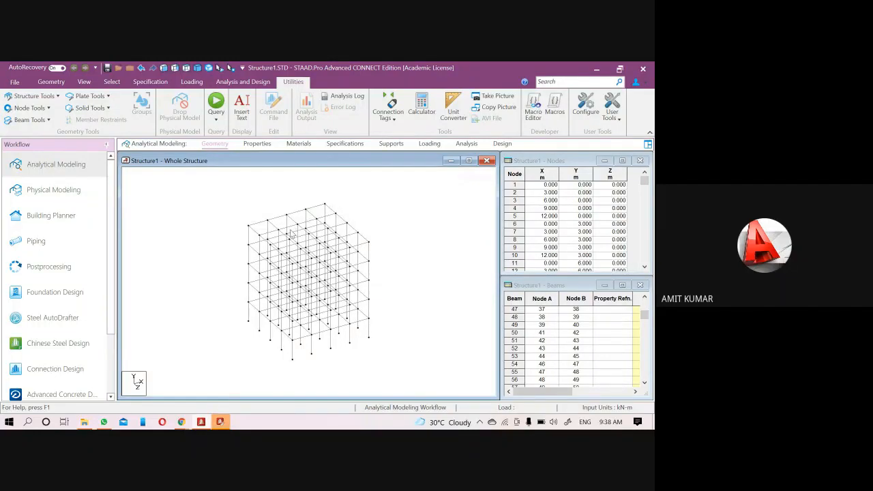
pyautogui.click(220, 421)
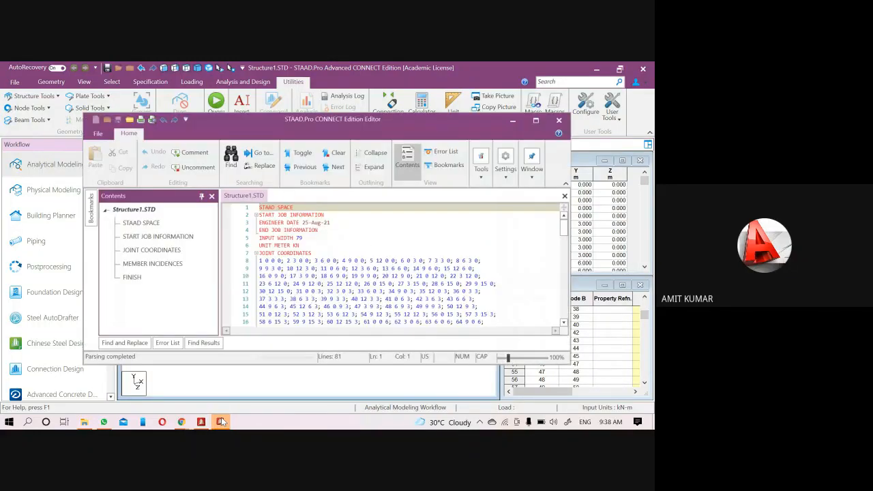
pyautogui.click(537, 118)
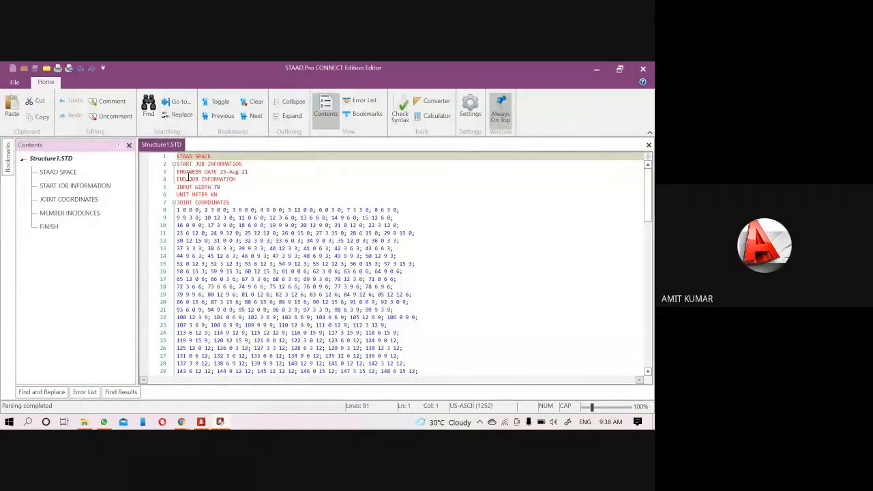
pyautogui.click(196, 202)
pyautogui.moveTo(266, 309); pyautogui.dragTo(298, 348)
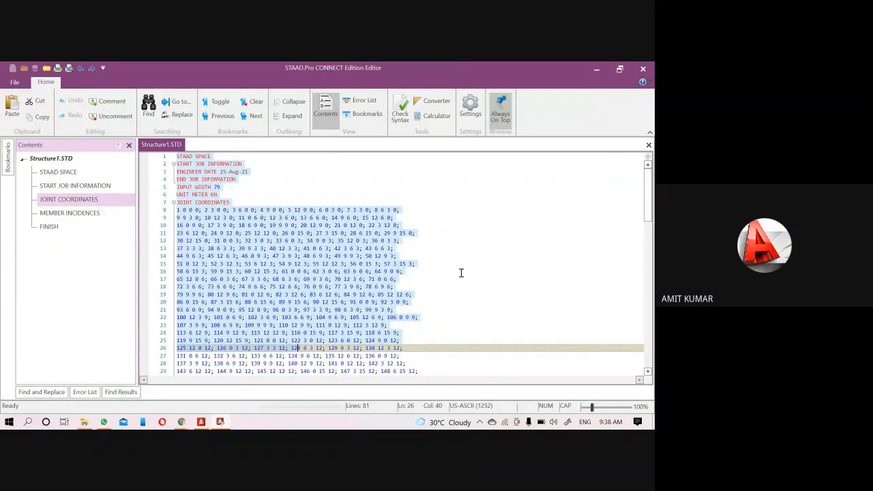
pyautogui.hotkey('ctrl', 'a')
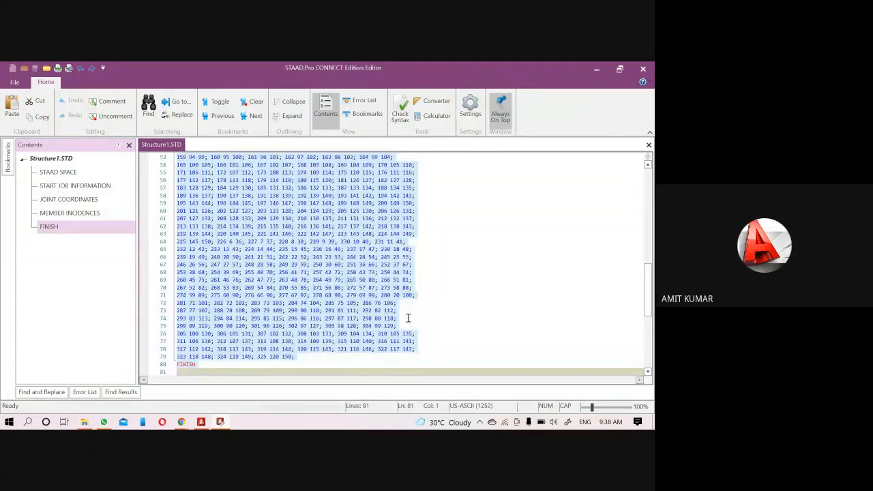
pyautogui.scroll(-1, 389, 321)
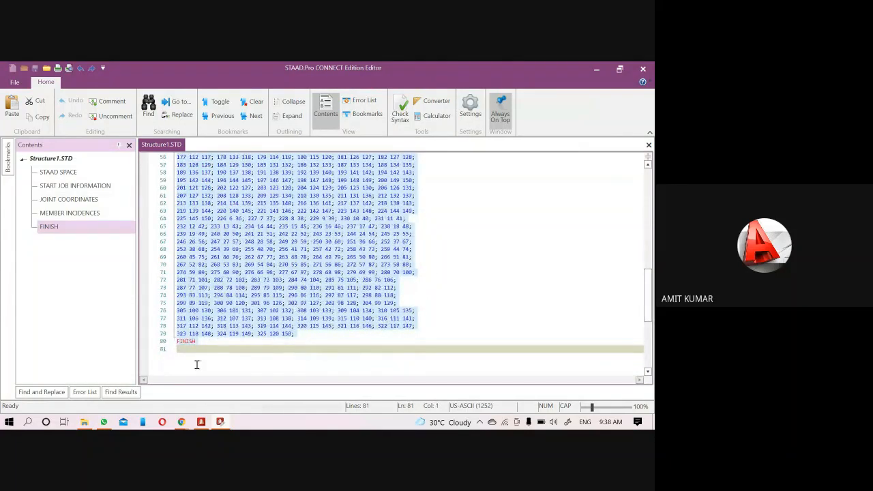
pyautogui.click(28, 422)
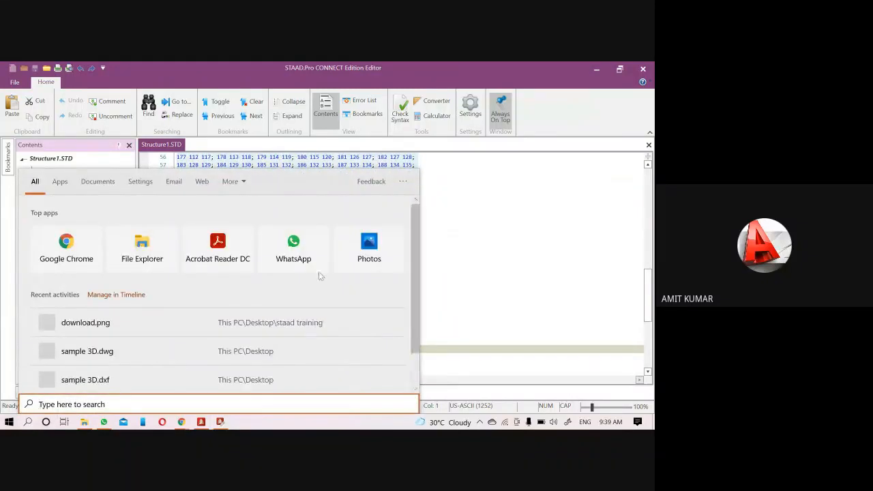
pyautogui.click(494, 212)
pyautogui.click(493, 212)
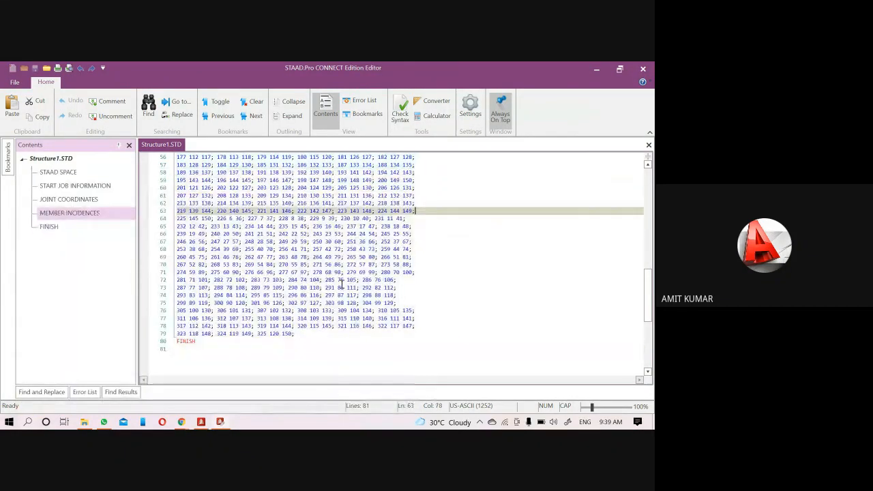
# Copy the entire text of the Structure1.STD command file and switch to a blank Notepad document
pyautogui.hotkey('ctrl', 'a')
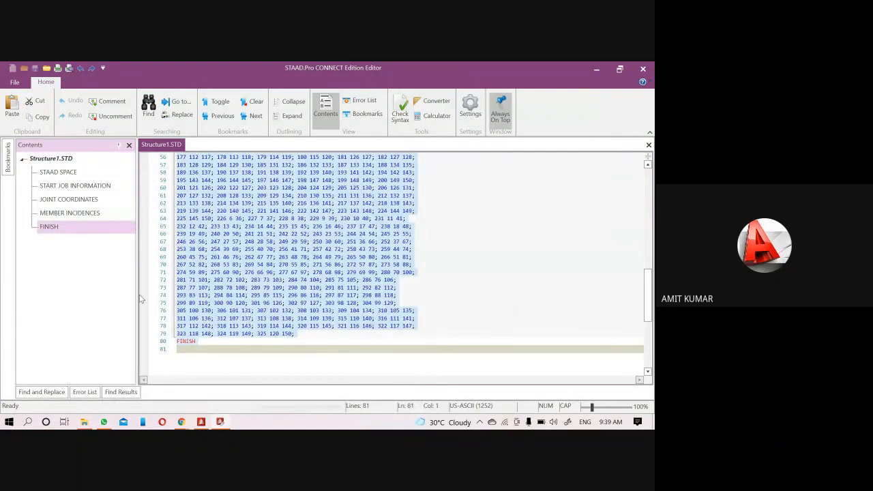
pyautogui.click(27, 423)
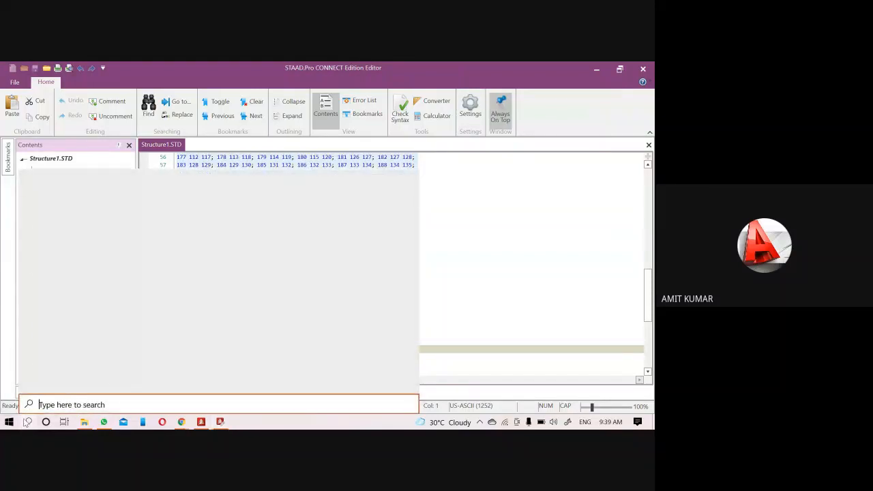
pyautogui.write('NOTEP')
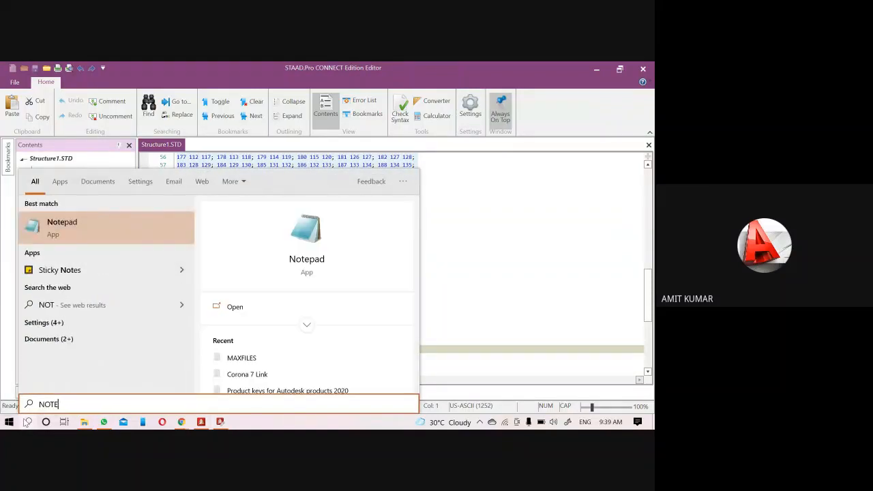
pyautogui.click(70, 227)
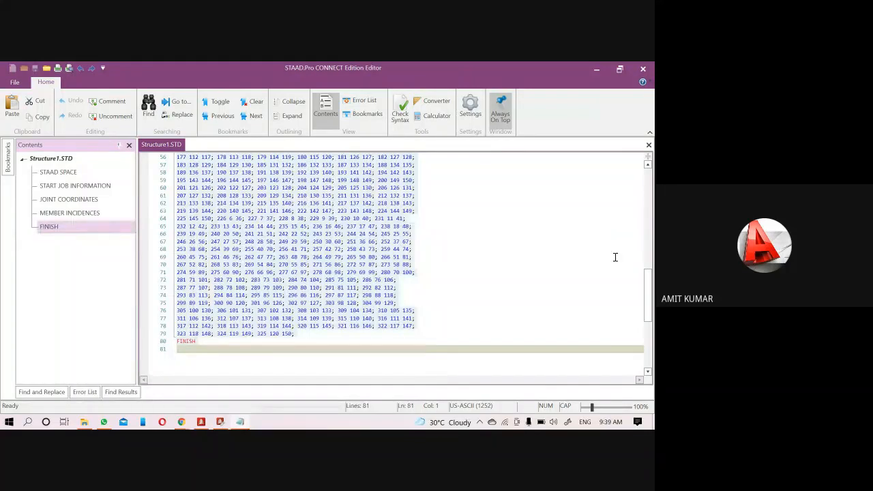
pyautogui.click(597, 69)
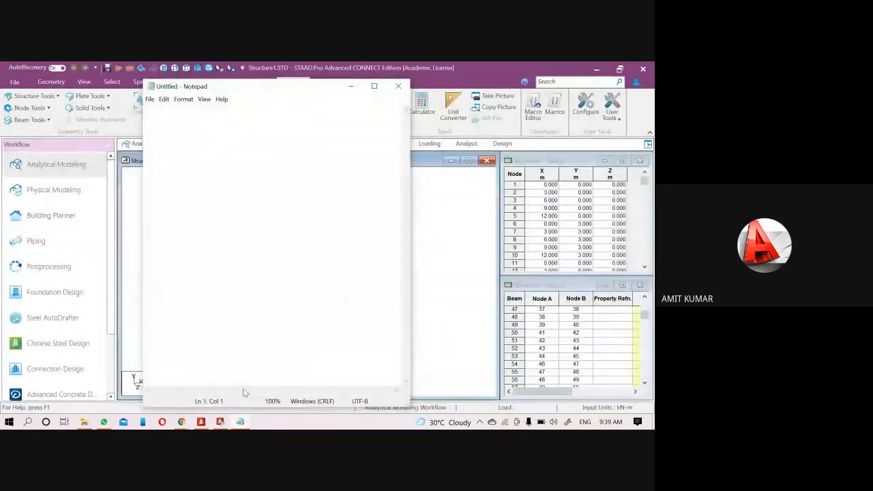
# Paste the copied command file text into the maximized Notepad document and return to its beginning
pyautogui.click(374, 86)
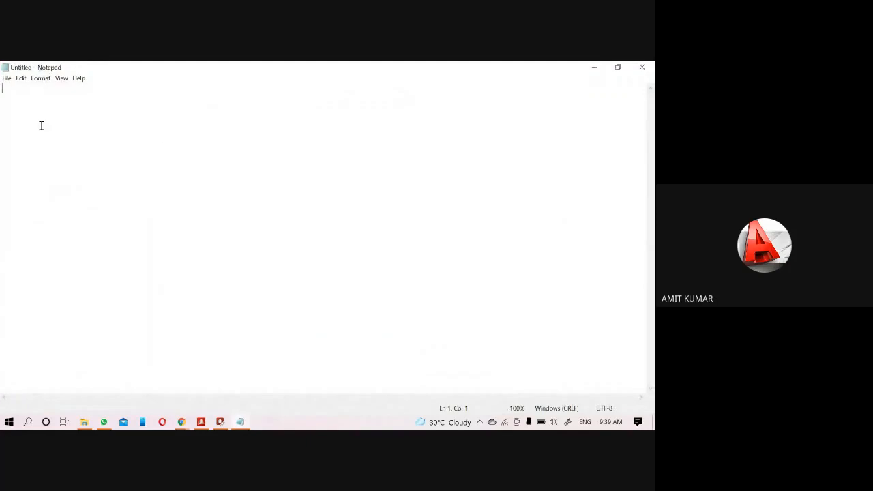
pyautogui.hotkey('ctrl', 'v')
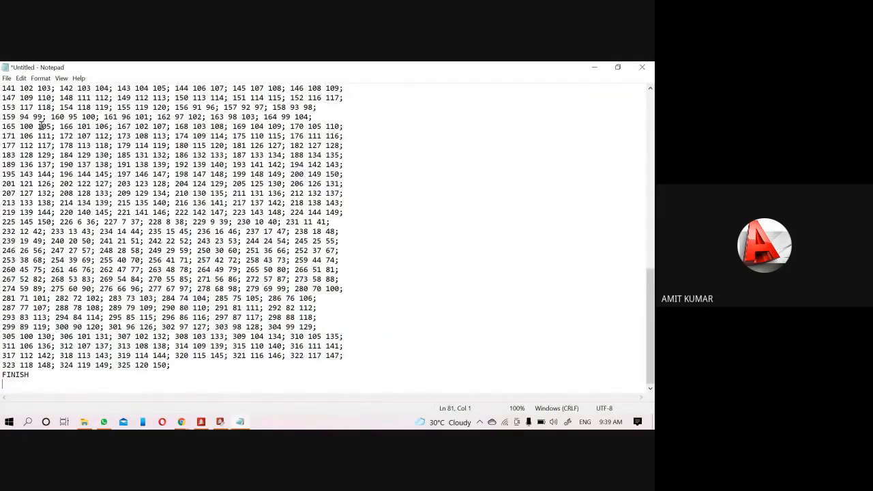
pyautogui.scroll(14, 304, 300)
pyautogui.scroll(3, 303, 301)
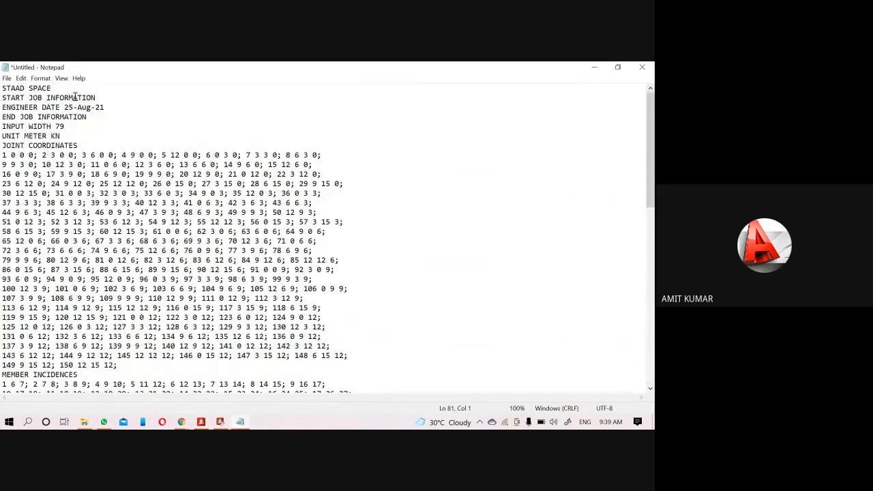
# Save the pasted command text as a text document named PROJECT 1 on the Desktop
pyautogui.click(6, 78)
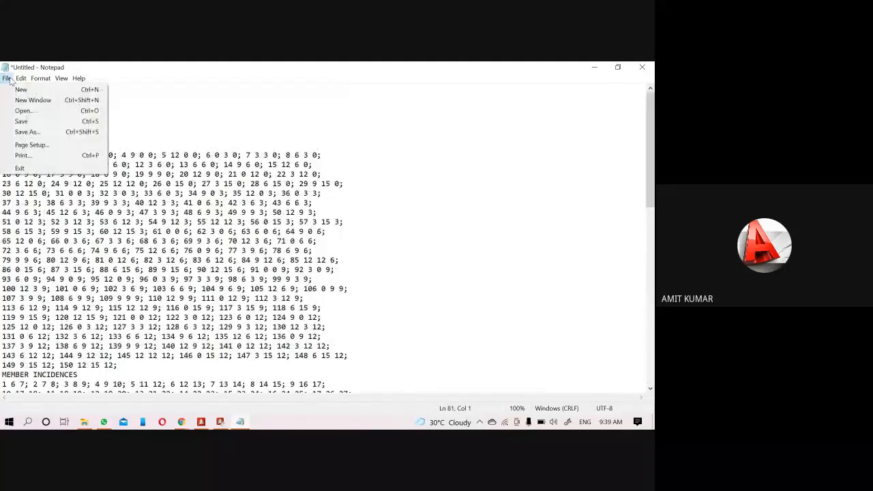
pyautogui.click(21, 120)
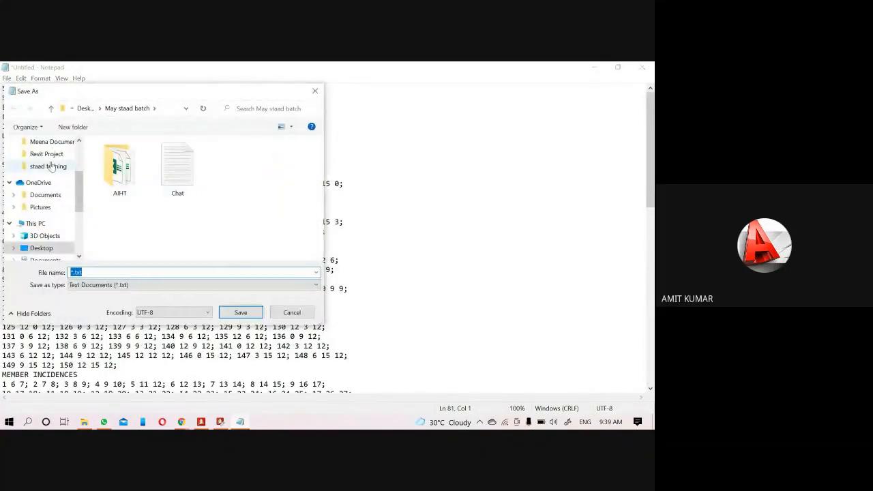
pyautogui.scroll(3, 51, 167)
pyautogui.click(49, 164)
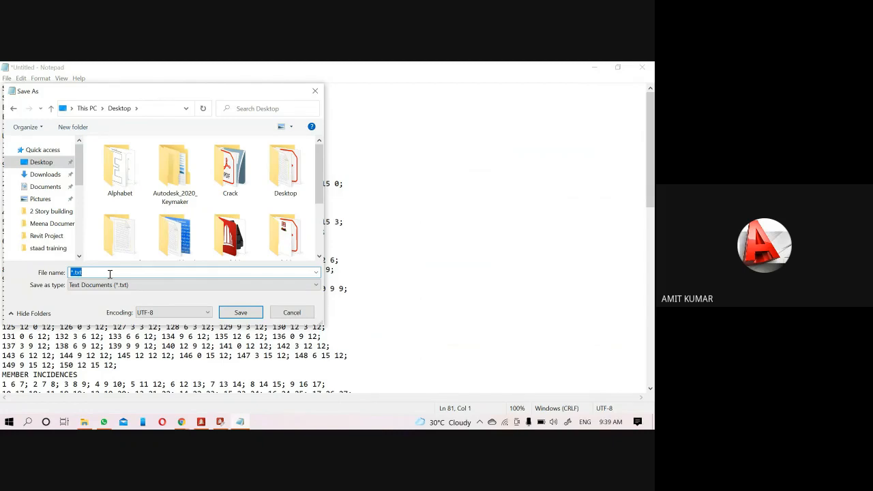
pyautogui.write('pROJECT 1')
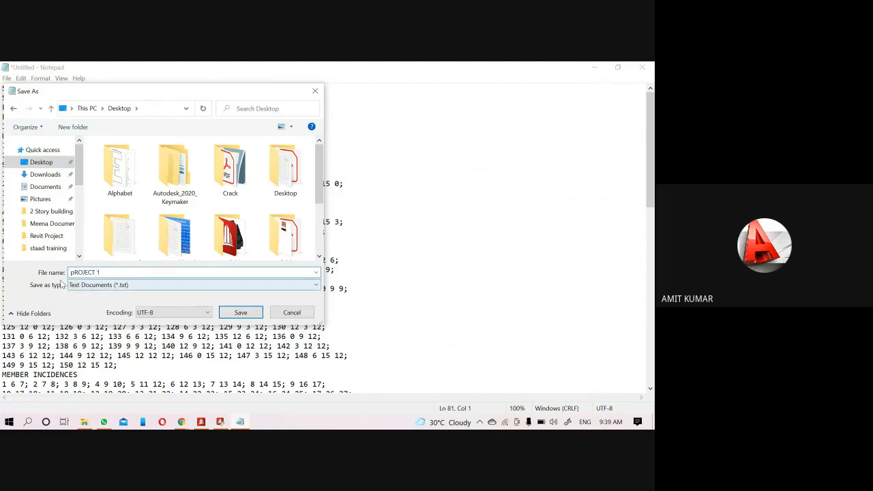
pyautogui.press('BackSpace')
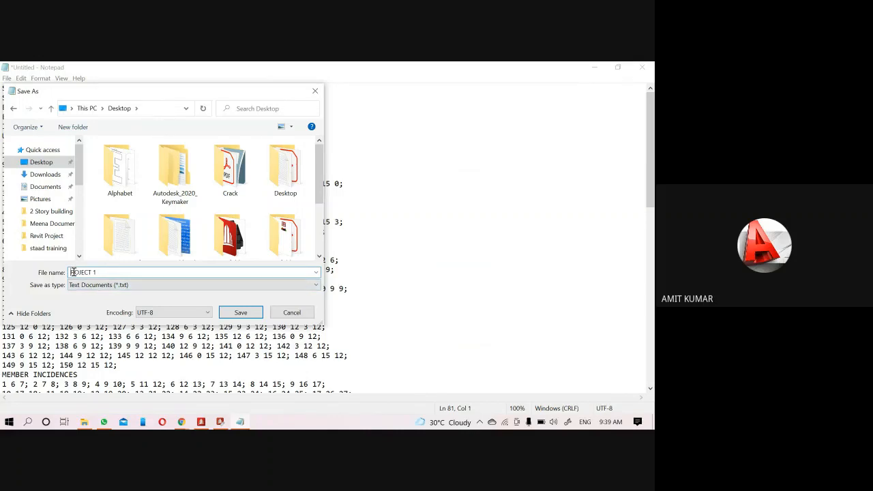
pyautogui.write('P')
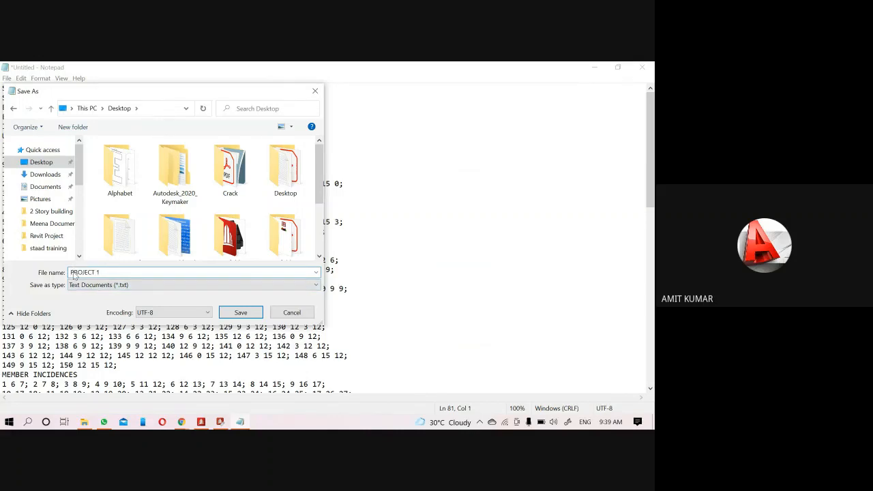
pyautogui.click(250, 314)
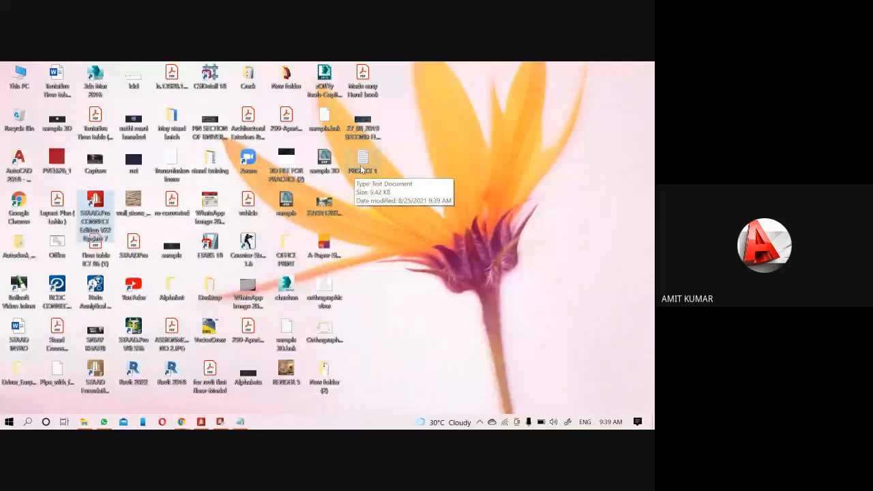
# Reopen the PROJECT 1 text file from the desktop, maximize it and review its joint coordinates and member incidences through to FINISH
pyautogui.doubleClick(364, 161)
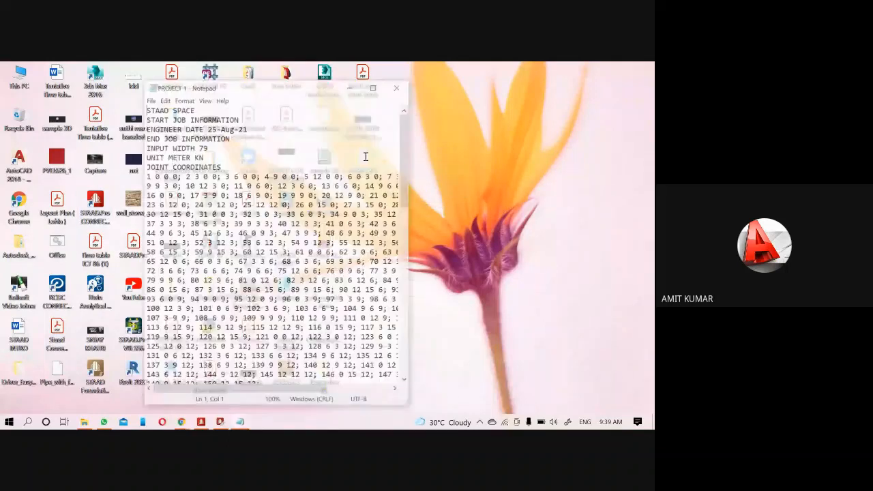
pyautogui.doubleClick(357, 85)
pyautogui.scroll(-6, 237, 280)
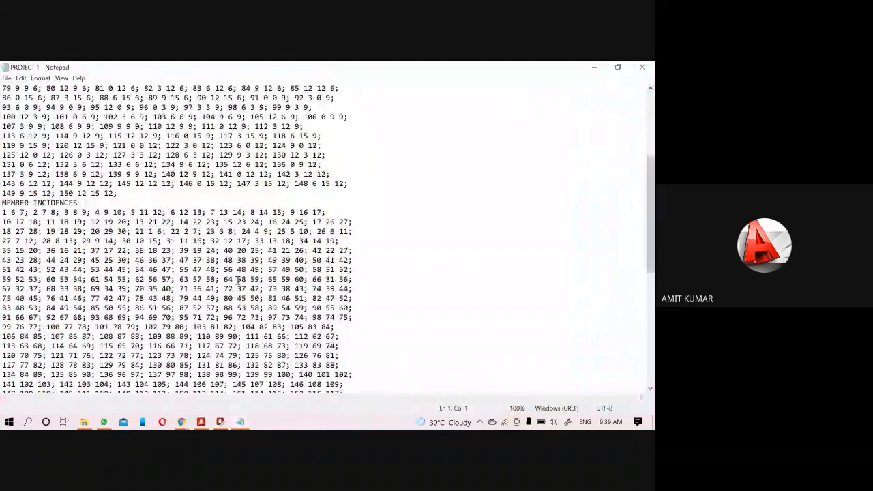
pyautogui.scroll(-10, 238, 280)
pyautogui.scroll(16, 171, 211)
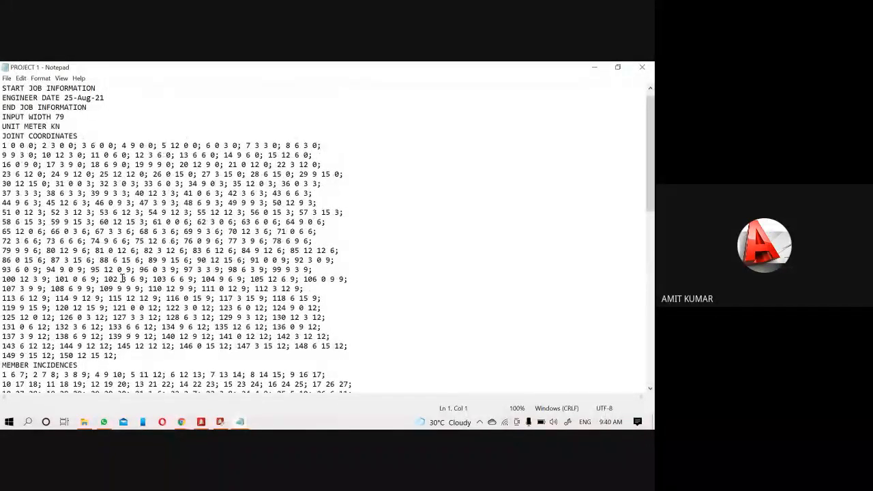
pyautogui.scroll(-5, 123, 279)
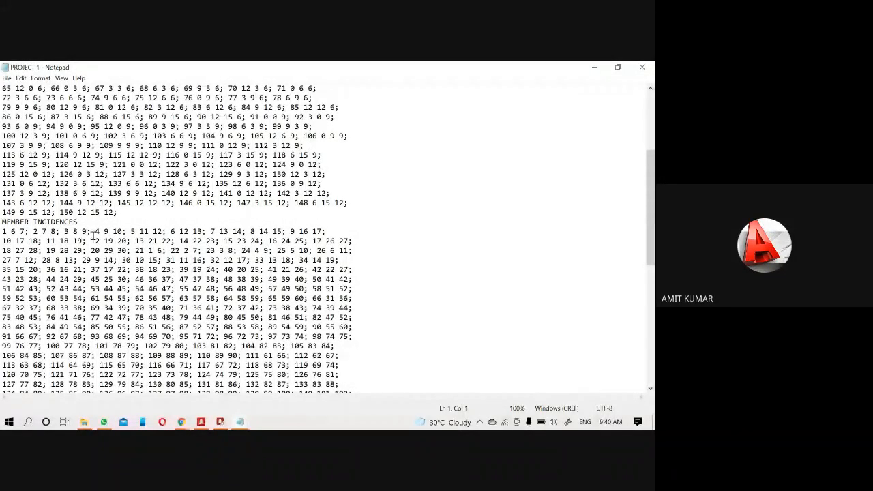
pyautogui.scroll(-11, 94, 235)
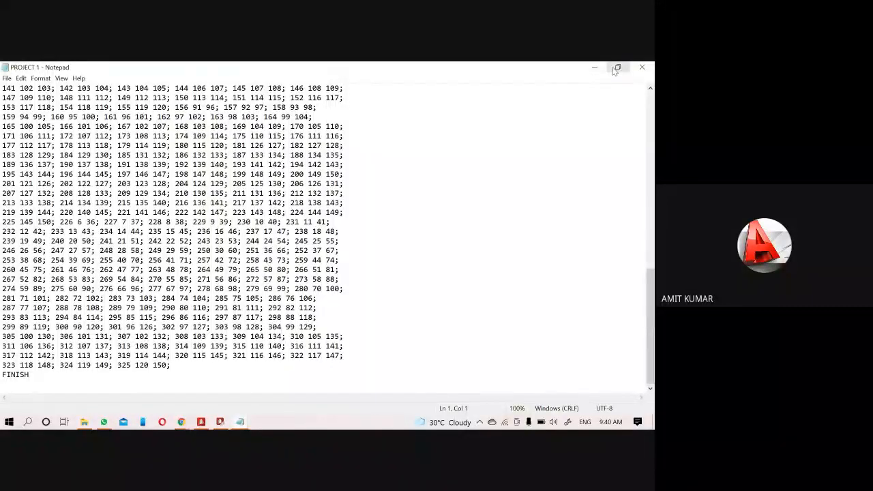
# Copy the entire PROJECT 1 text, minimize the document and close the STAAD editor left open for Structure1.STD
pyautogui.click(30, 375)
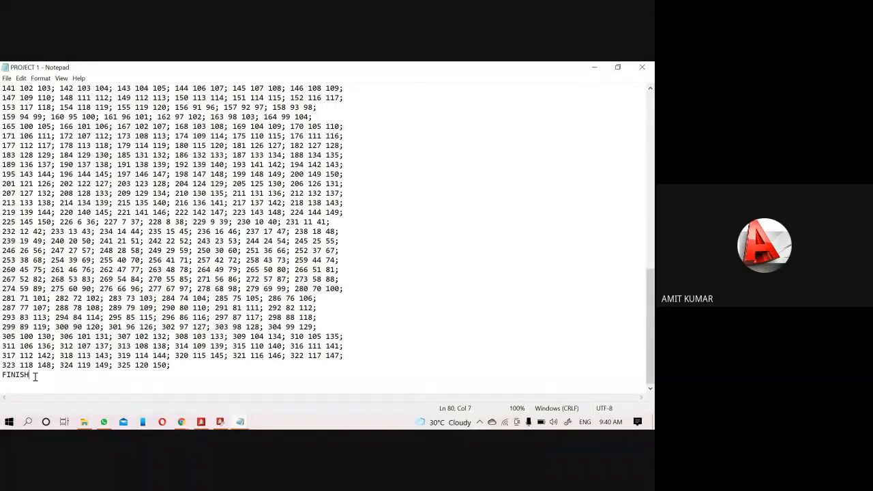
pyautogui.hotkey('ctrl', 'a')
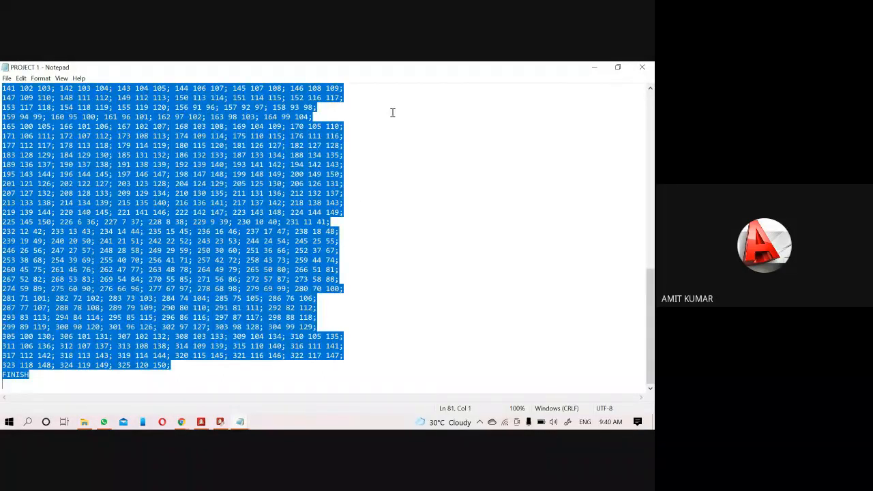
pyautogui.click(592, 67)
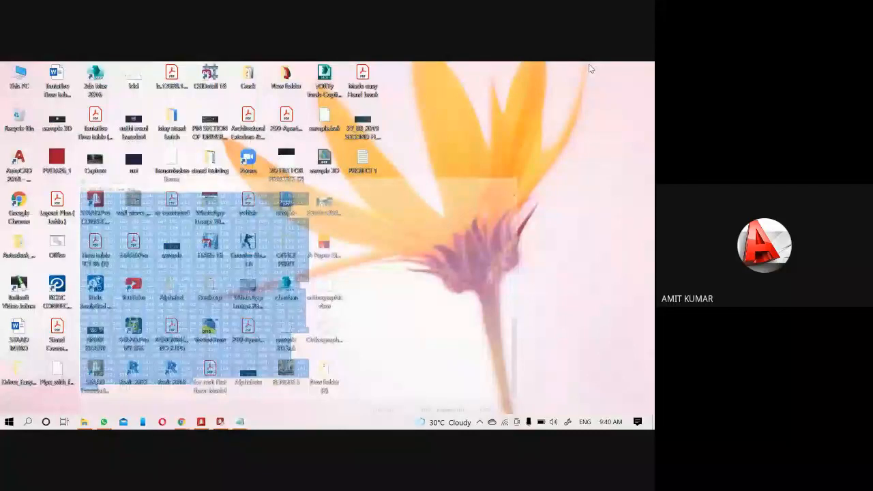
pyautogui.click(221, 422)
pyautogui.click(642, 71)
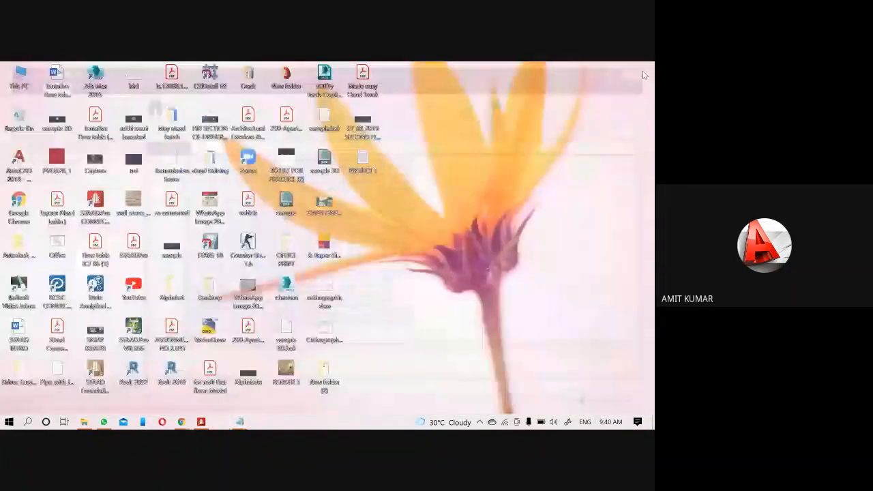
# Switch to STAAD.Pro and create a new analytical model named Structure2 in E:\staad project with metric units
pyautogui.click(202, 421)
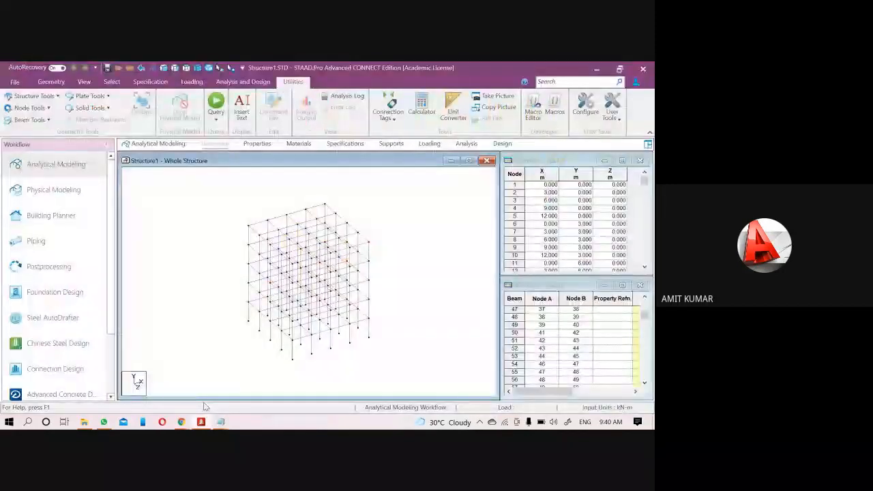
pyautogui.click(14, 82)
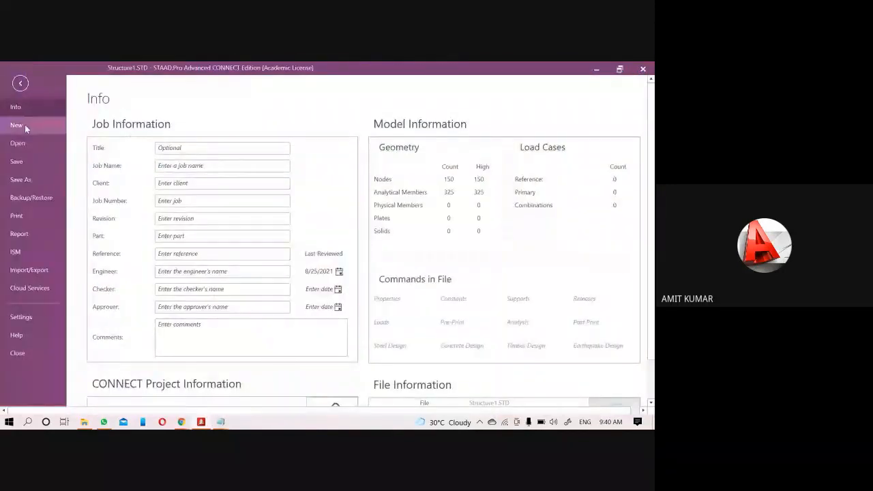
pyautogui.click(17, 125)
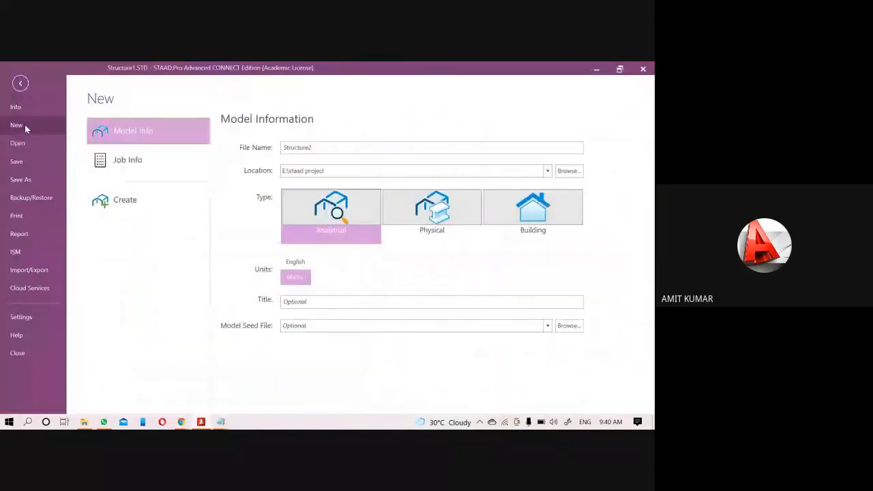
pyautogui.click(131, 202)
pyautogui.click(384, 258)
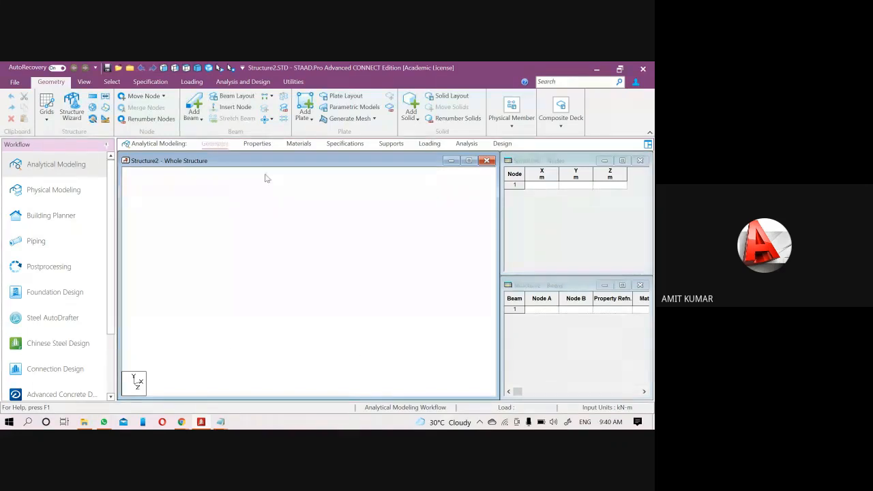
# Replace the contents of the Structure2.STD command file with the copied PROJECT 1 text, save it and close the editor
pyautogui.click(294, 82)
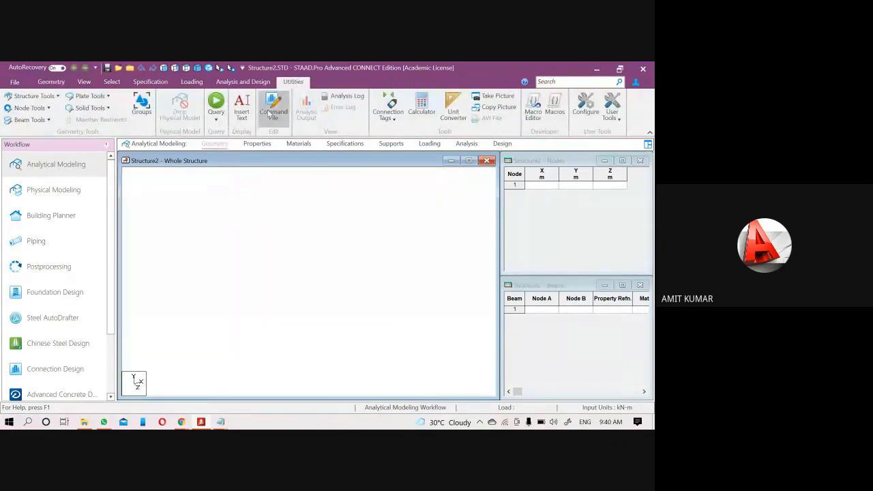
pyautogui.click(273, 108)
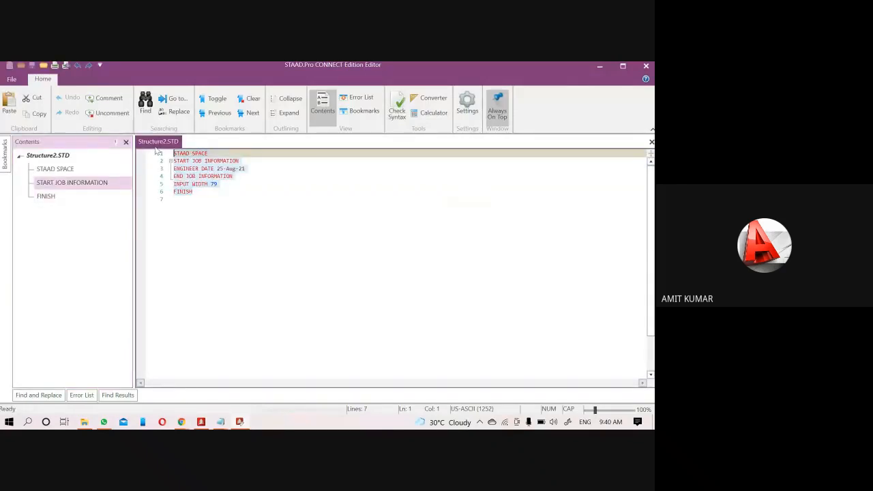
pyautogui.hotkey('ctrl', 'v')
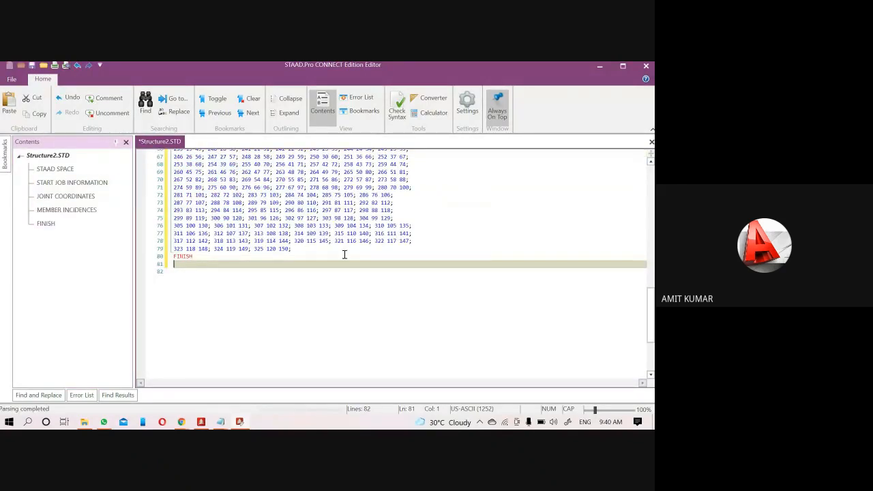
pyautogui.click(645, 66)
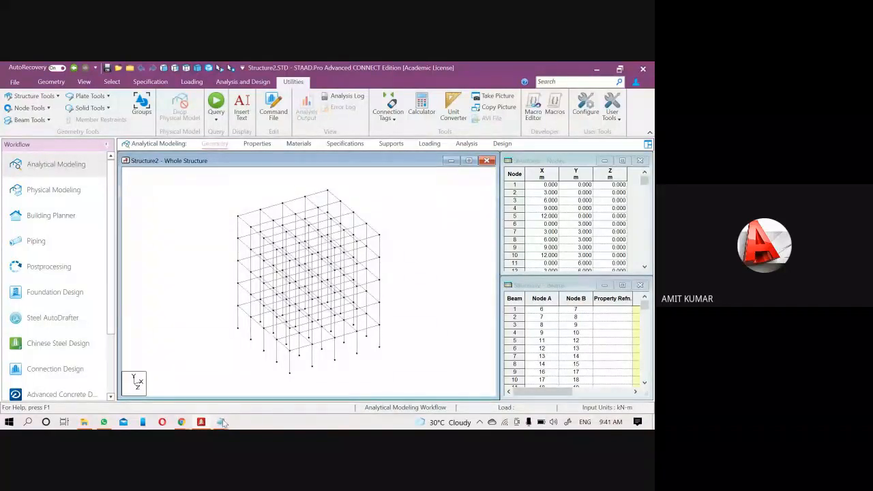
# Review the joint coordinates and member incidences in the PROJECT 1 document again, and minimize it
pyautogui.moveTo(220, 422)
pyautogui.click(258, 379)
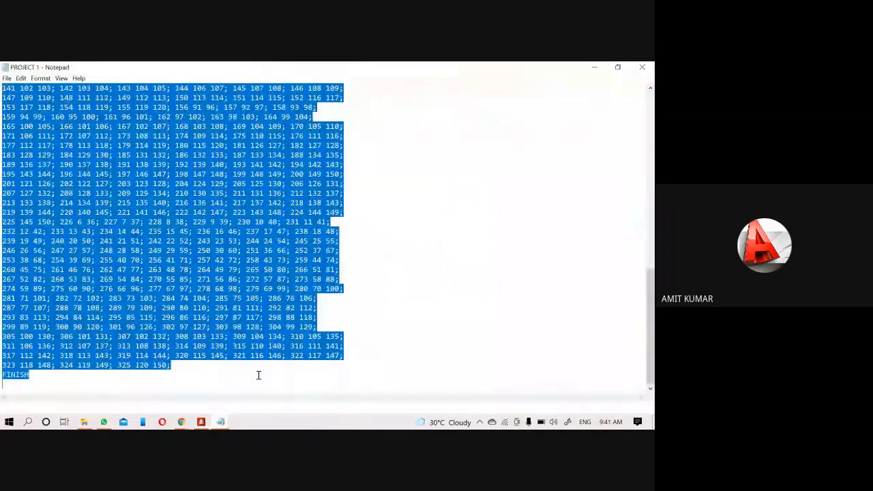
pyautogui.scroll(15, 400, 250)
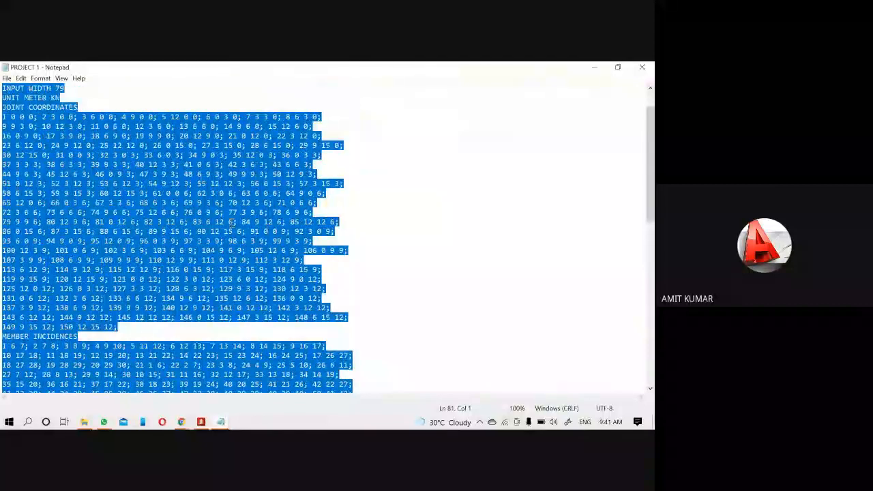
pyautogui.scroll(-3, 164, 232)
pyautogui.click(78, 251)
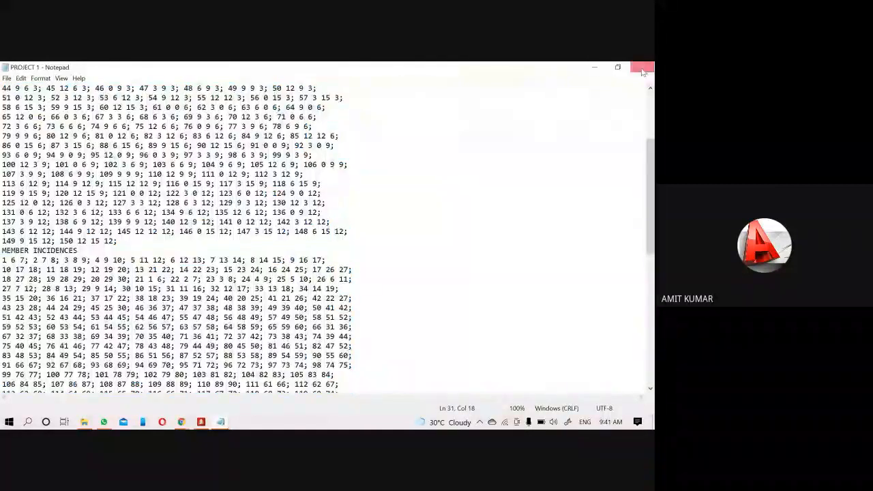
pyautogui.click(594, 67)
# Open the recent model response.STD without assigning a CONNECT project, keep the assign prompt enabled, and open its command file in the editor
pyautogui.click(14, 82)
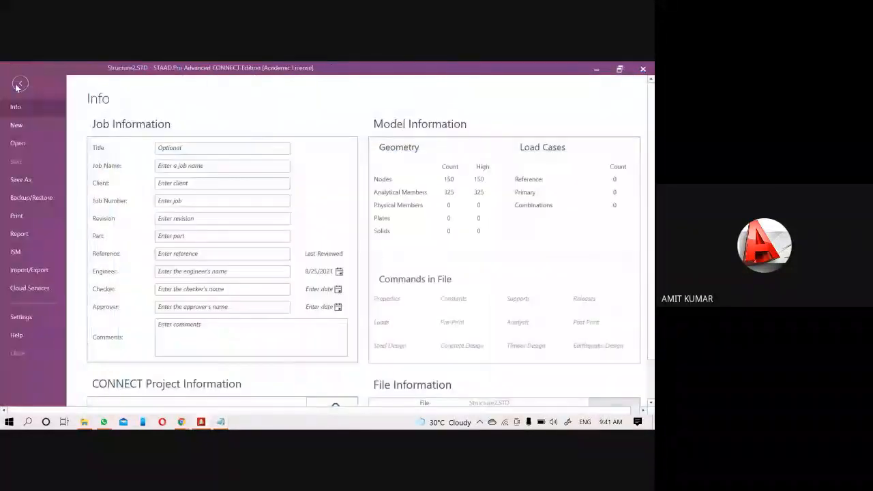
pyautogui.click(20, 145)
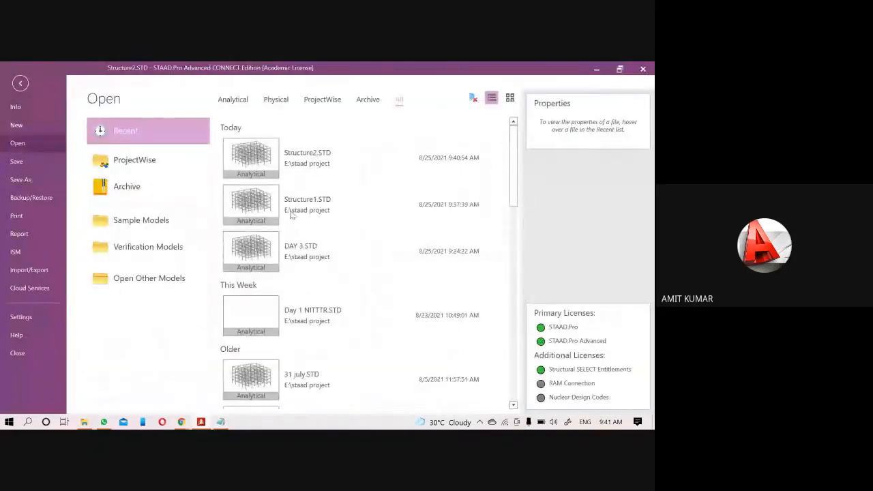
pyautogui.scroll(-3, 359, 283)
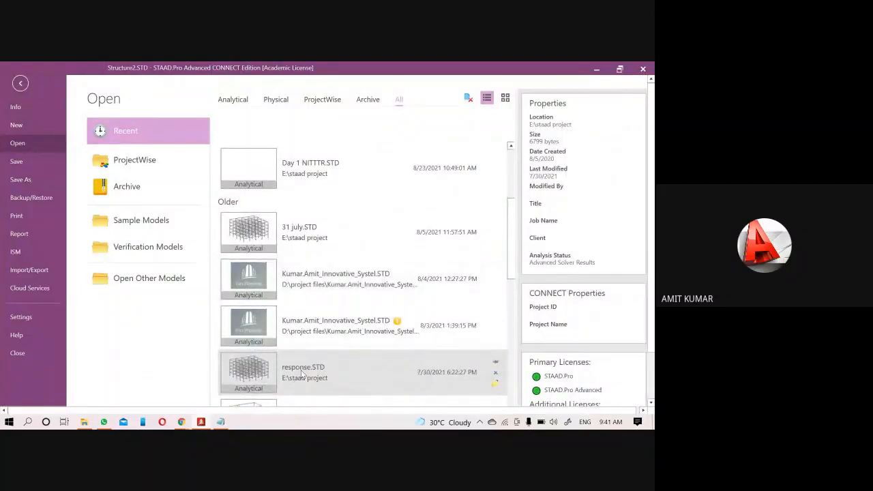
pyautogui.click(300, 372)
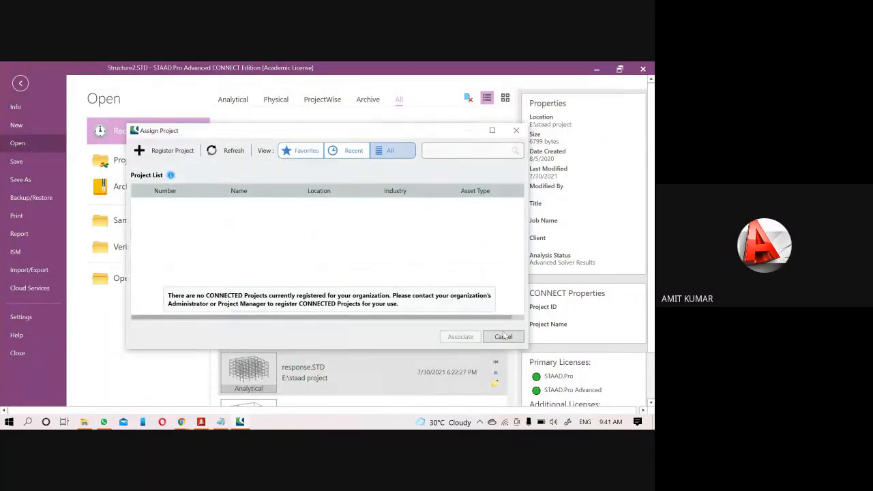
pyautogui.click(503, 336)
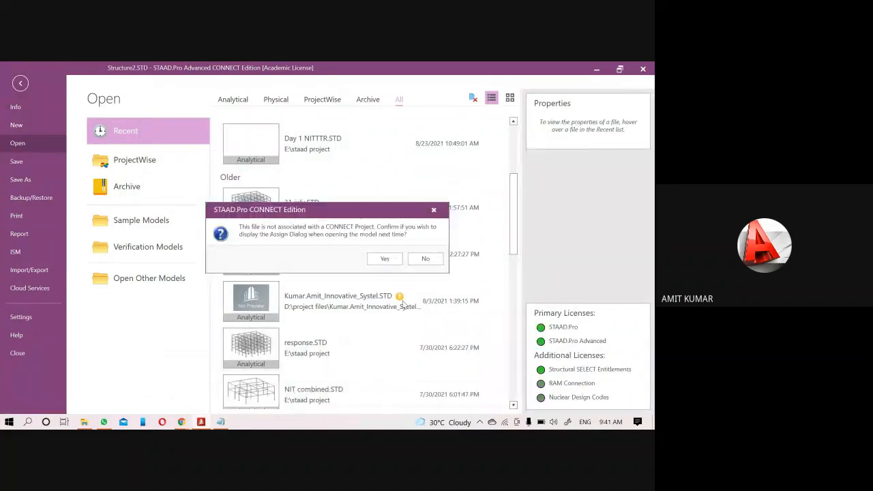
pyautogui.click(385, 258)
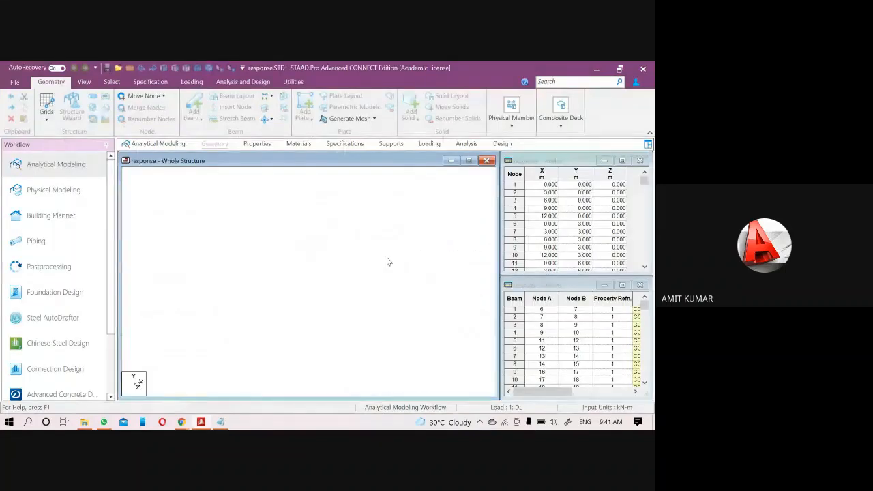
pyautogui.click(288, 81)
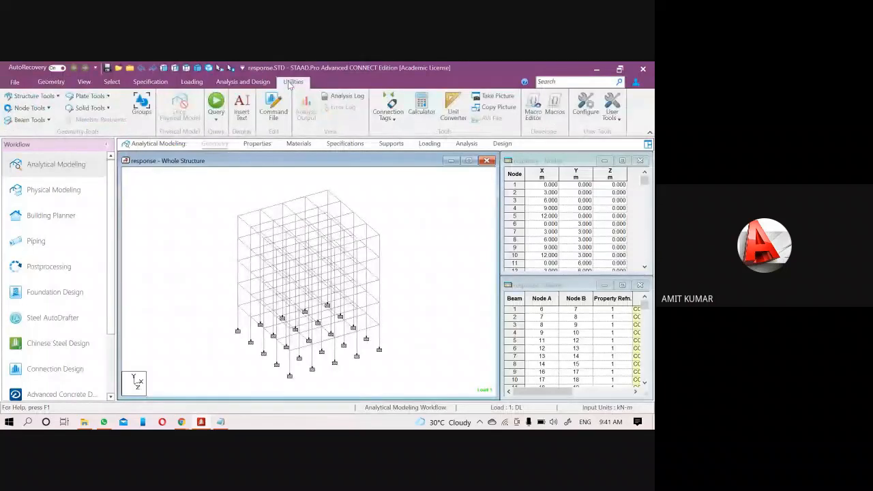
pyautogui.click(273, 106)
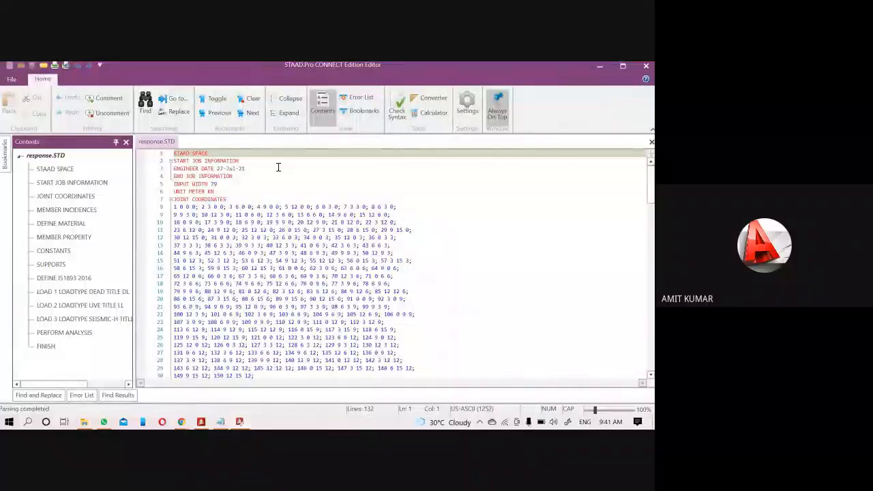
# Examine the job information, joint coordinates and member incidences in the response.STD command file
pyautogui.click(253, 192)
pyautogui.click(373, 253)
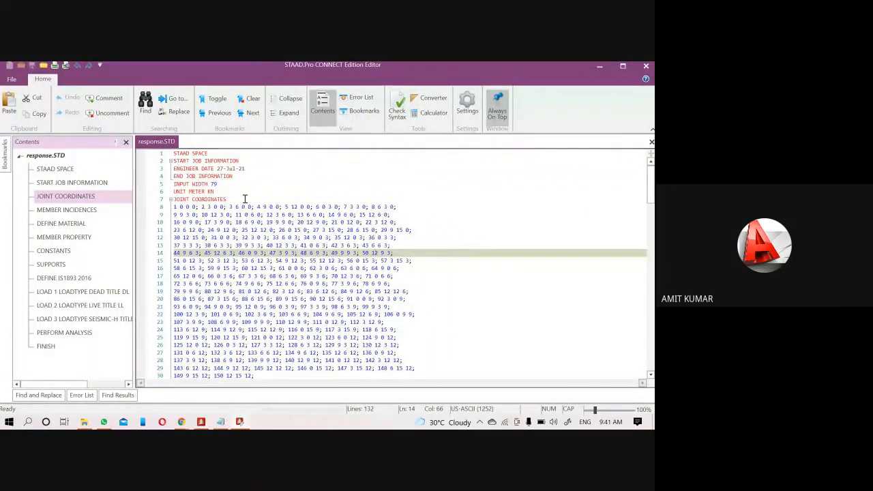
pyautogui.click(185, 207)
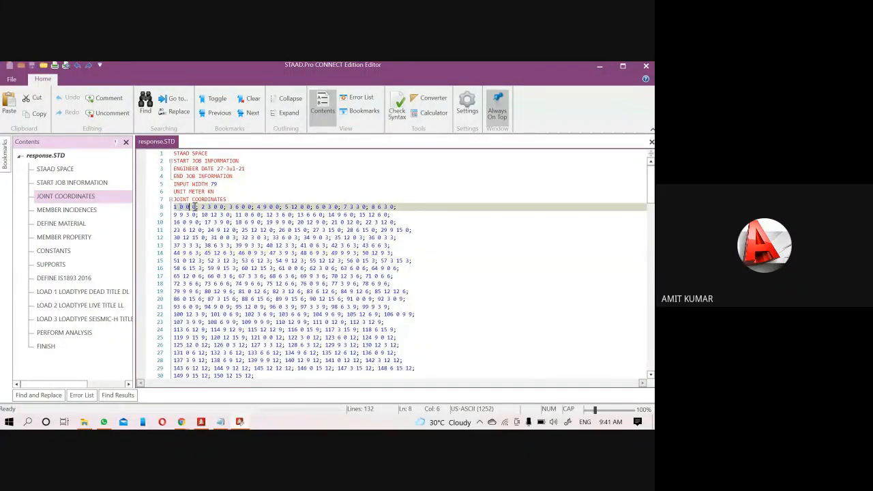
pyautogui.click(196, 207)
pyautogui.scroll(-10, 196, 230)
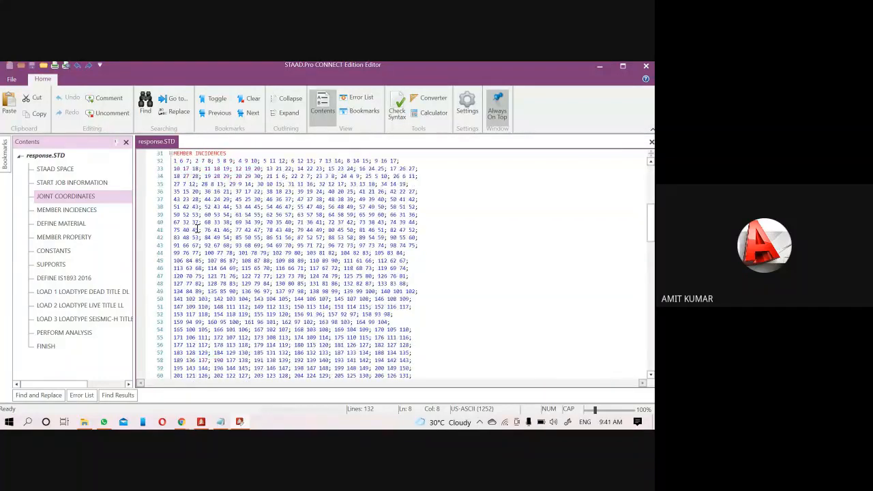
pyautogui.scroll(1, 197, 229)
pyautogui.click(176, 184)
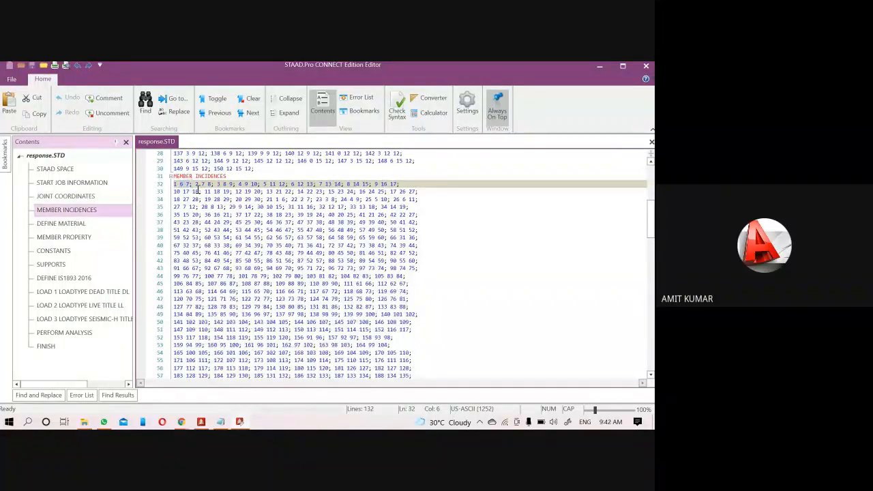
pyautogui.click(196, 184)
pyautogui.click(209, 184)
pyautogui.scroll(-1, 264, 230)
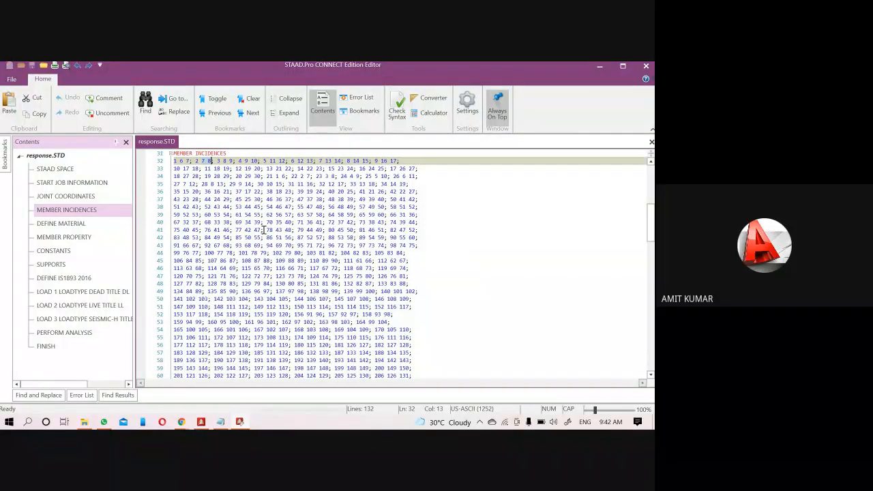
# Examine the concrete material definition and the two prismatic member property lines in the command file
pyautogui.scroll(-12, 264, 230)
pyautogui.scroll(-3, 267, 234)
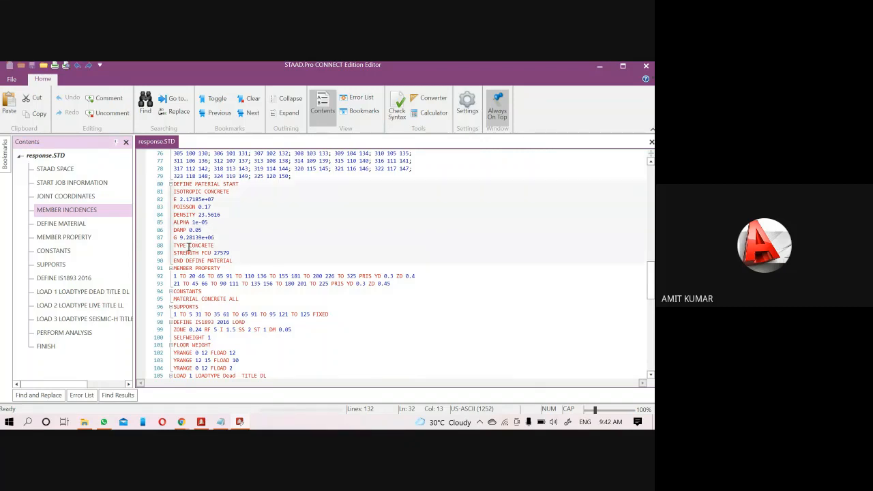
pyautogui.scroll(-1, 190, 251)
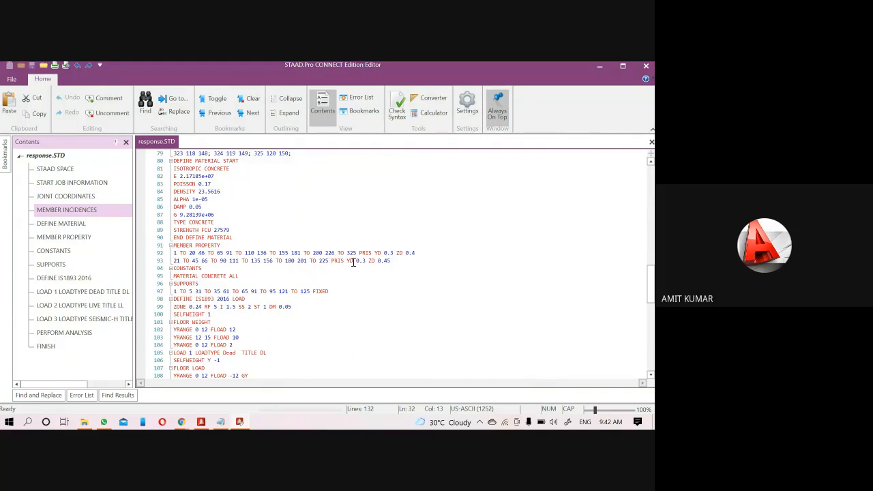
pyautogui.click(394, 254)
pyautogui.moveTo(406, 255); pyautogui.dragTo(415, 254)
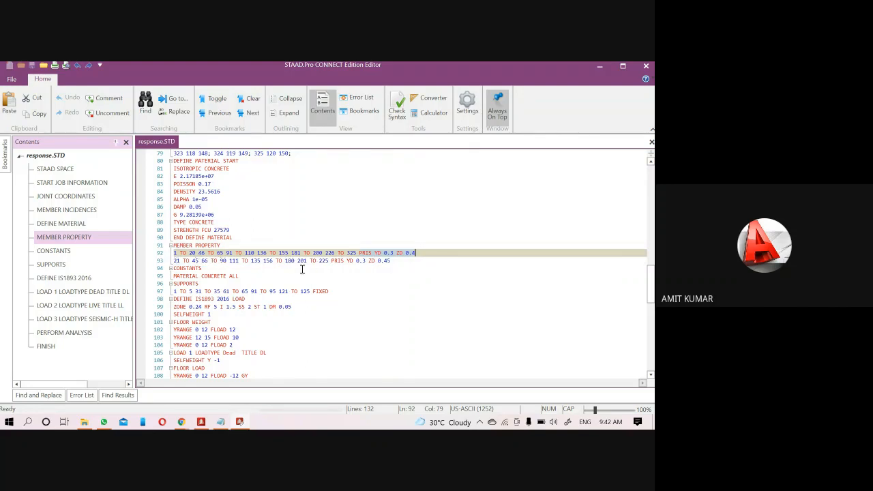
pyautogui.press('Down')
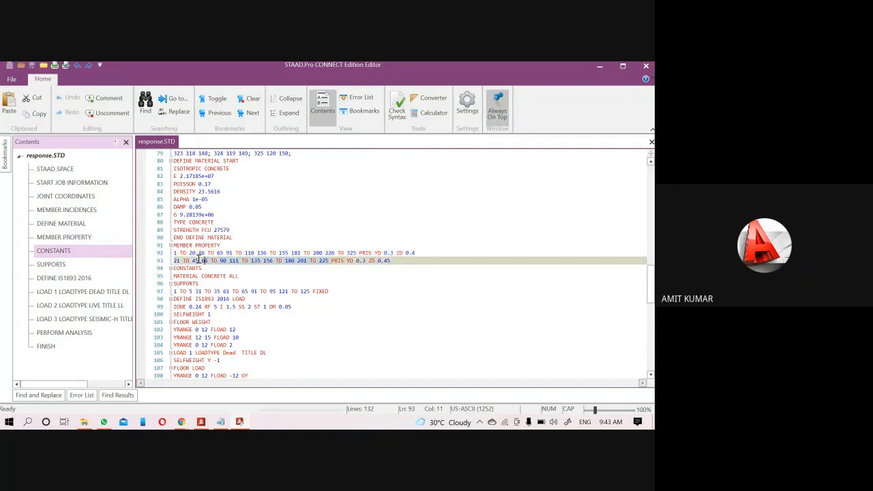
pyautogui.press('Down')
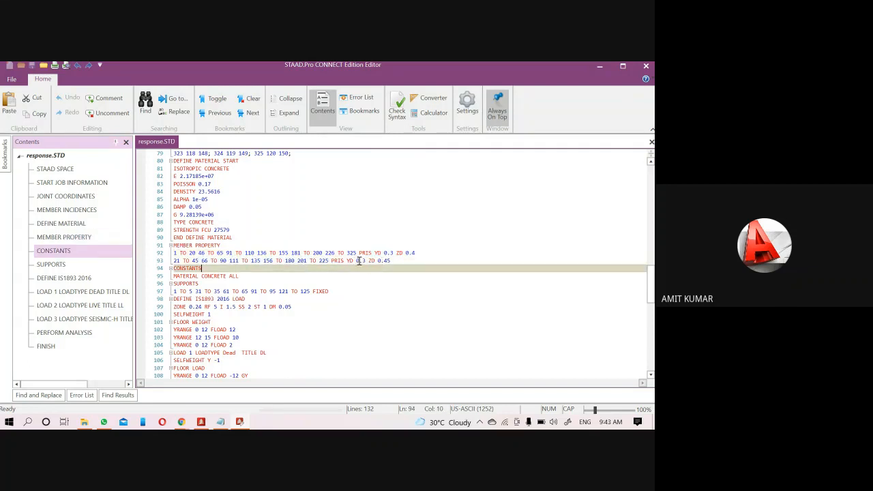
pyautogui.click(346, 262)
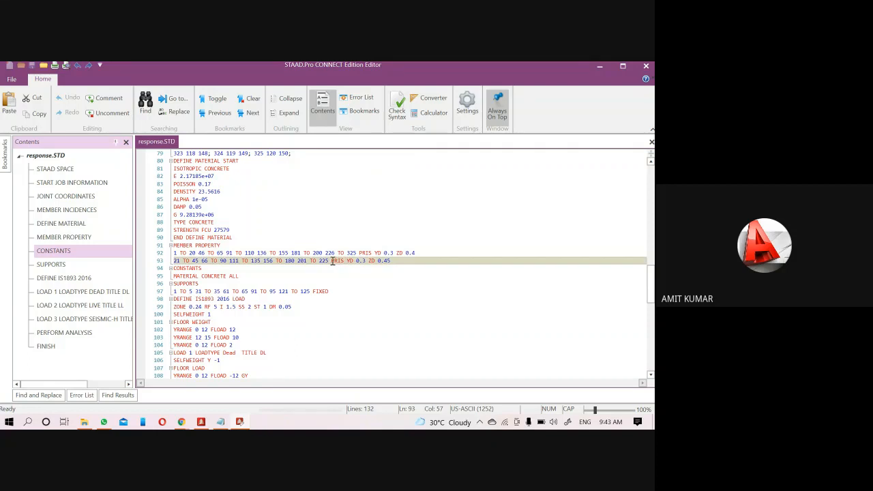
pyautogui.click(391, 261)
pyautogui.scroll(-1, 225, 270)
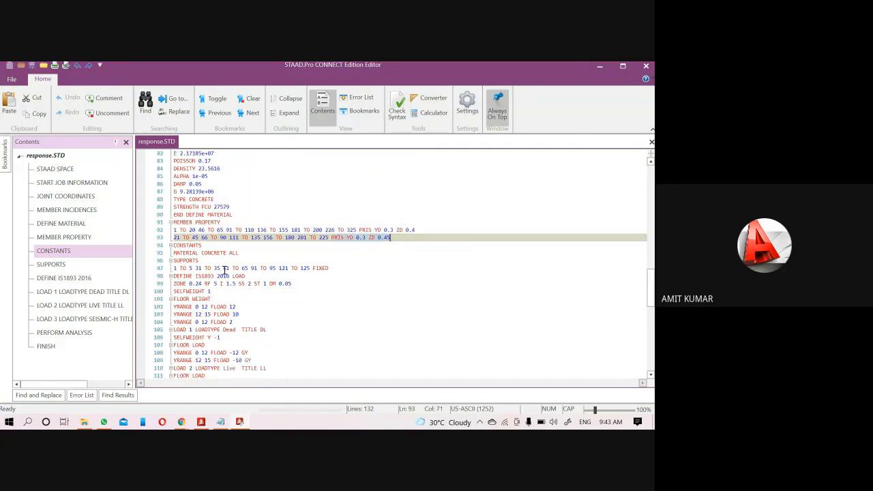
# Examine the fixed supports line, the IS1893 2016 seismic definition parameters and the floor weight ranges
pyautogui.scroll(-1, 227, 259)
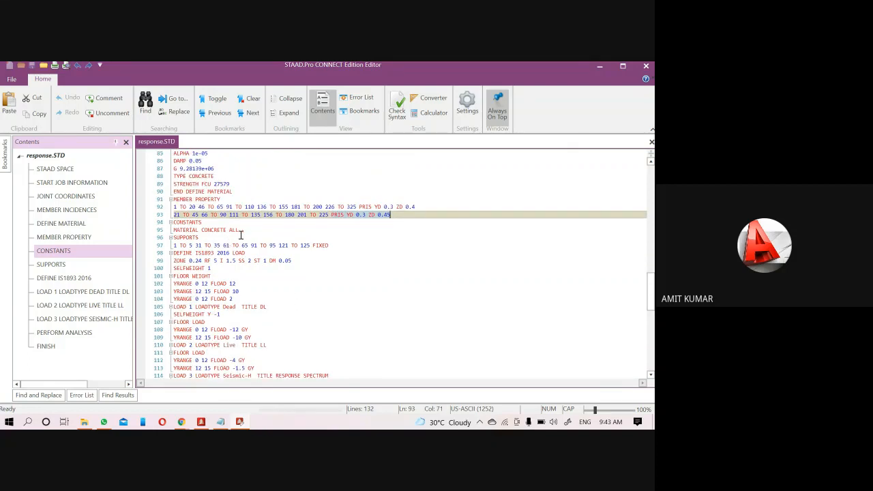
pyautogui.click(328, 245)
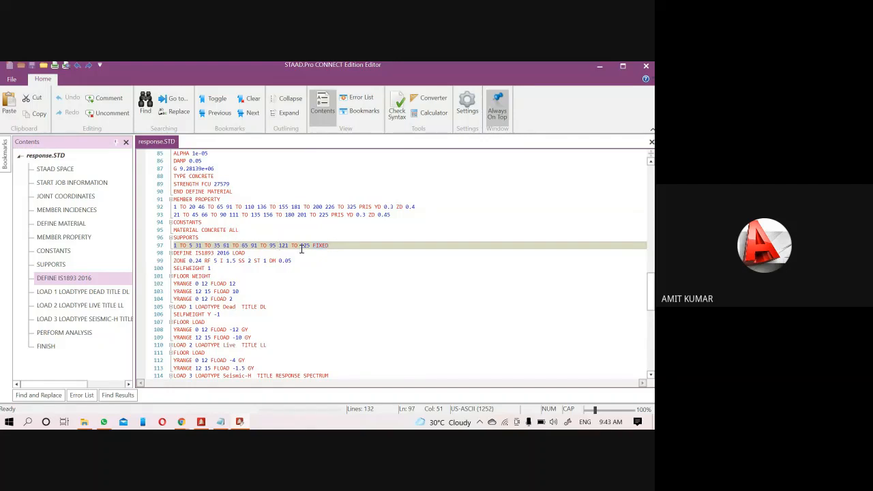
pyautogui.click(267, 253)
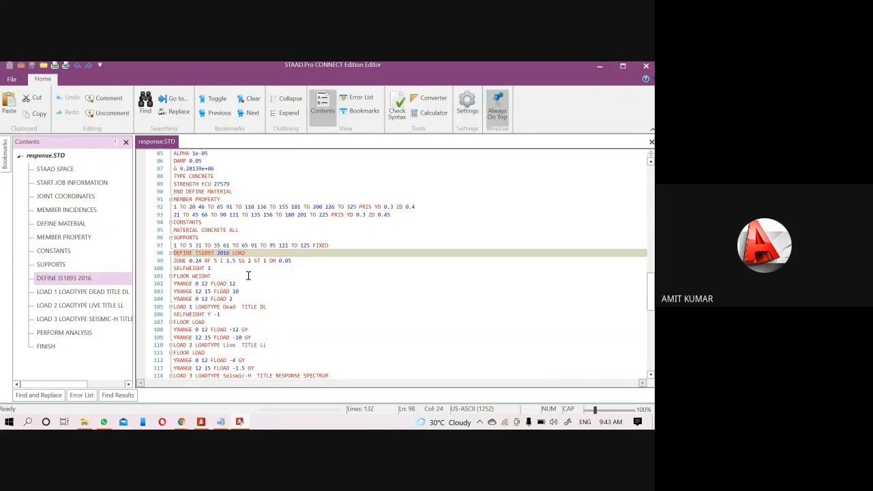
pyautogui.scroll(-3, 262, 301)
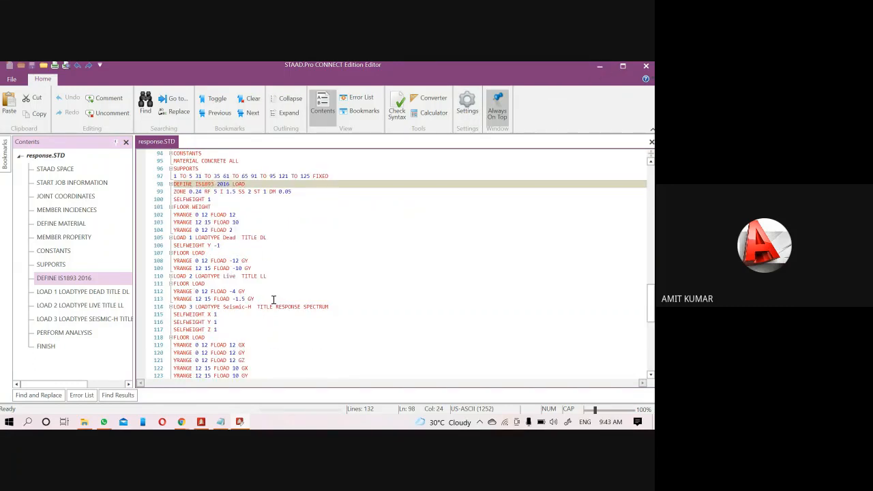
pyautogui.scroll(1, 226, 320)
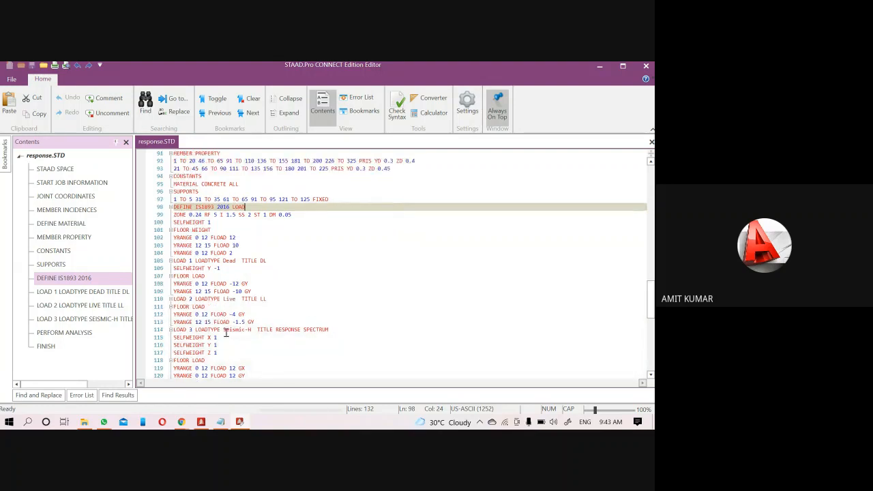
pyautogui.scroll(1, 238, 310)
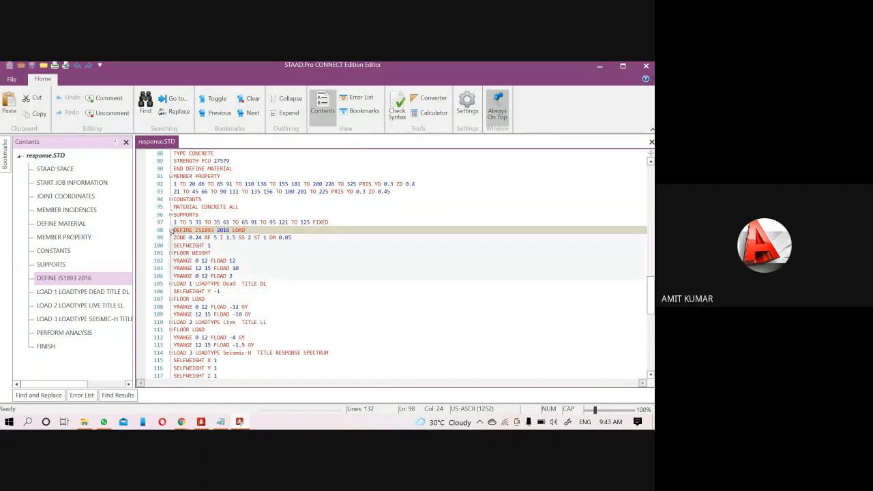
pyautogui.click(231, 237)
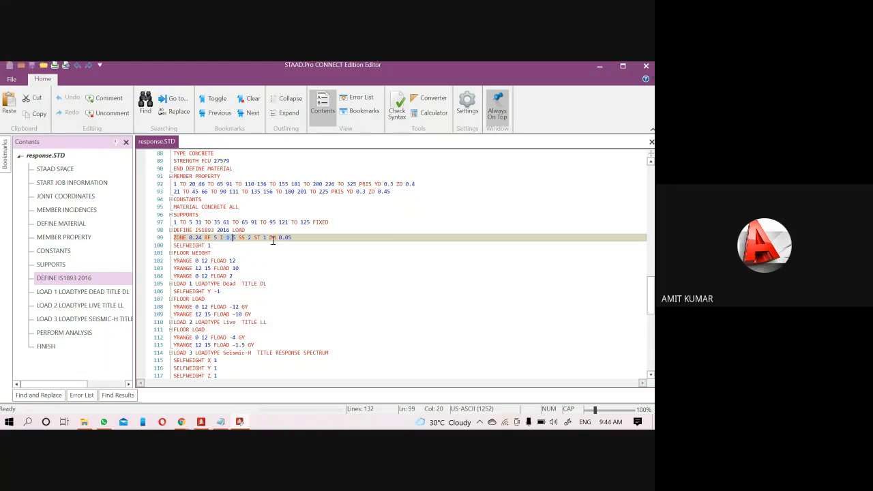
pyautogui.click(291, 238)
pyautogui.click(176, 237)
pyautogui.click(235, 260)
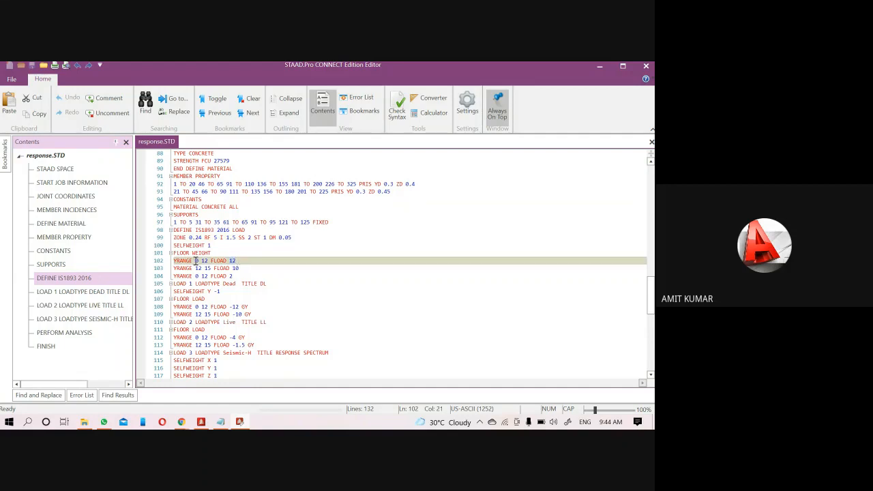
pyautogui.click(208, 260)
pyautogui.press('Down')
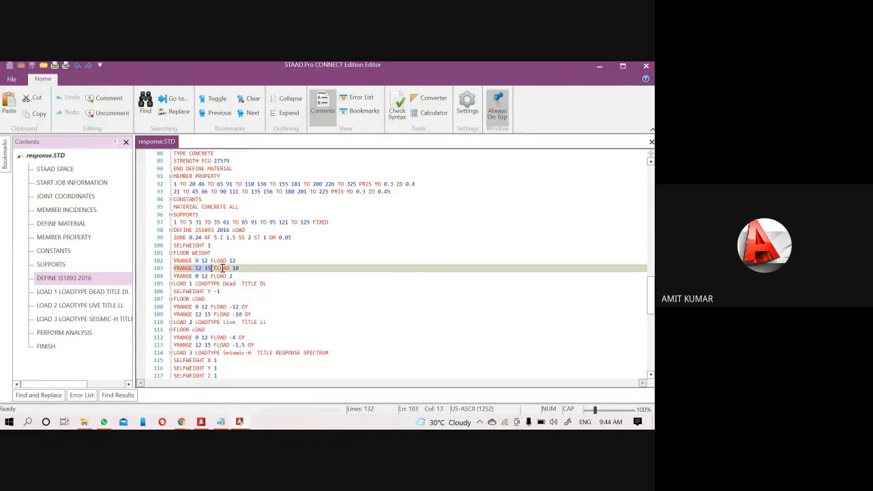
pyautogui.moveTo(222, 268); pyautogui.dragTo(240, 268)
# Examine the dead, live and response spectrum load cases through to the analysis and finish commands, and close the editor
pyautogui.click(215, 284)
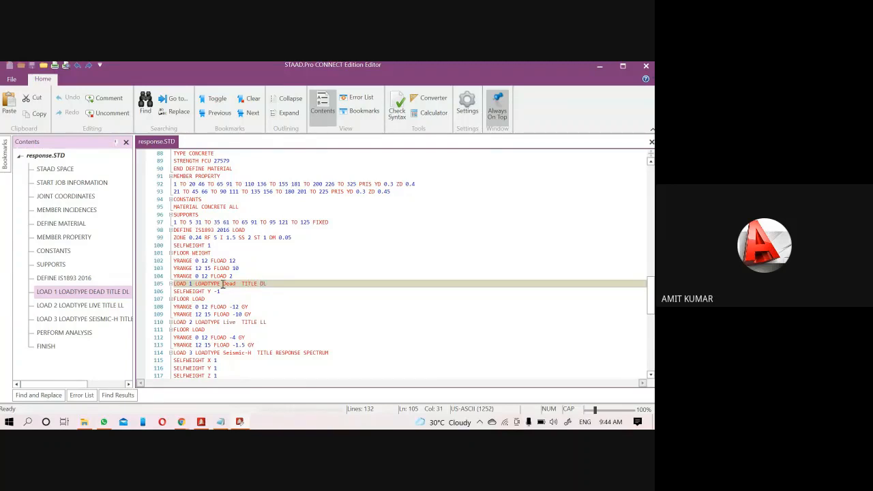
pyautogui.scroll(-3, 232, 266)
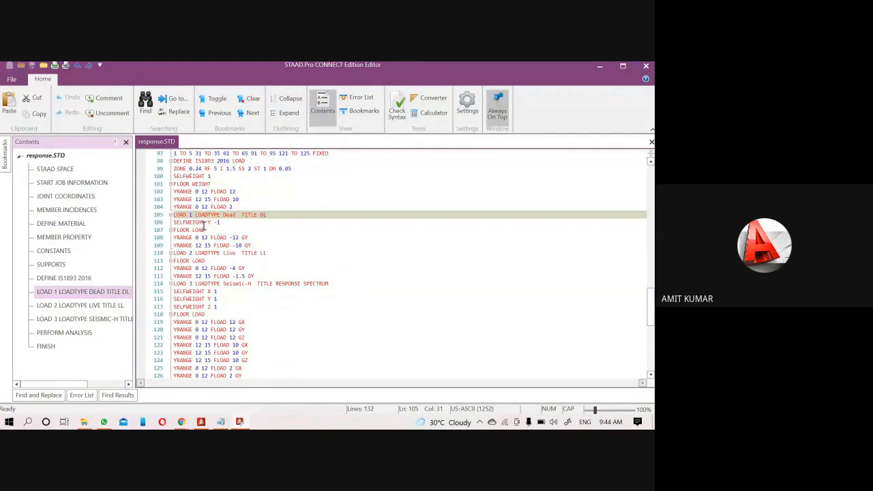
pyautogui.scroll(-1, 195, 233)
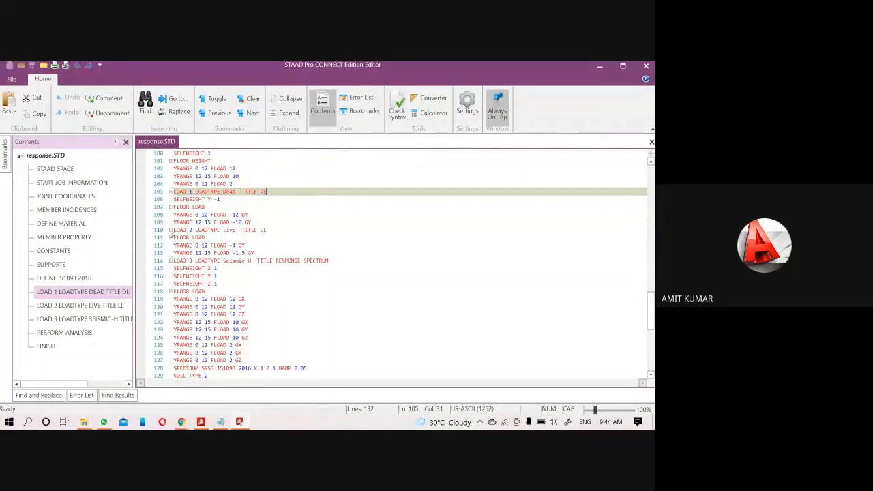
pyautogui.click(219, 199)
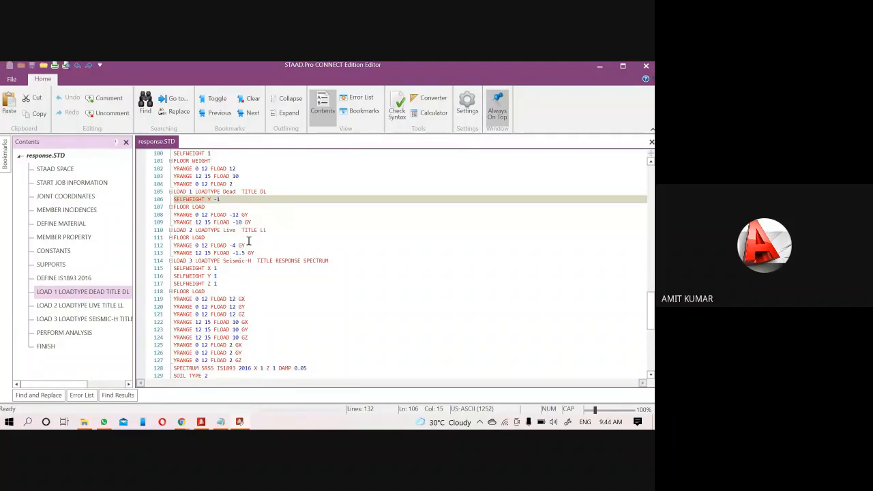
pyautogui.scroll(-4, 249, 241)
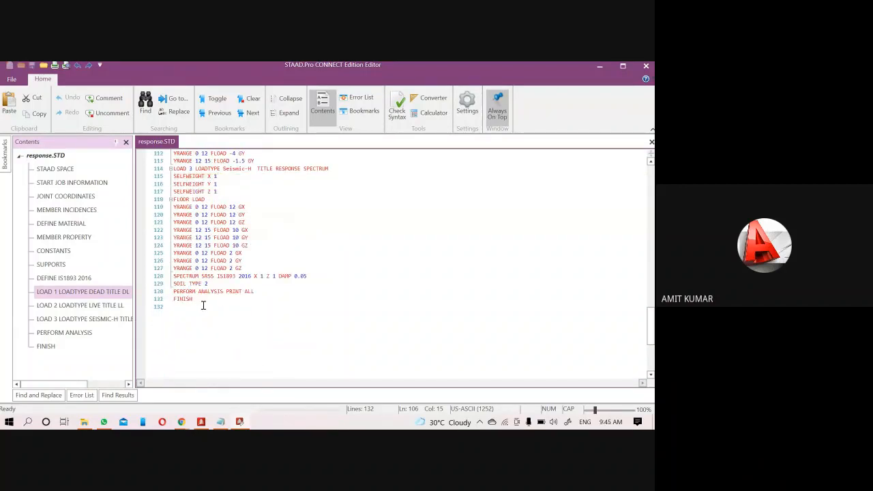
pyautogui.scroll(2, 203, 305)
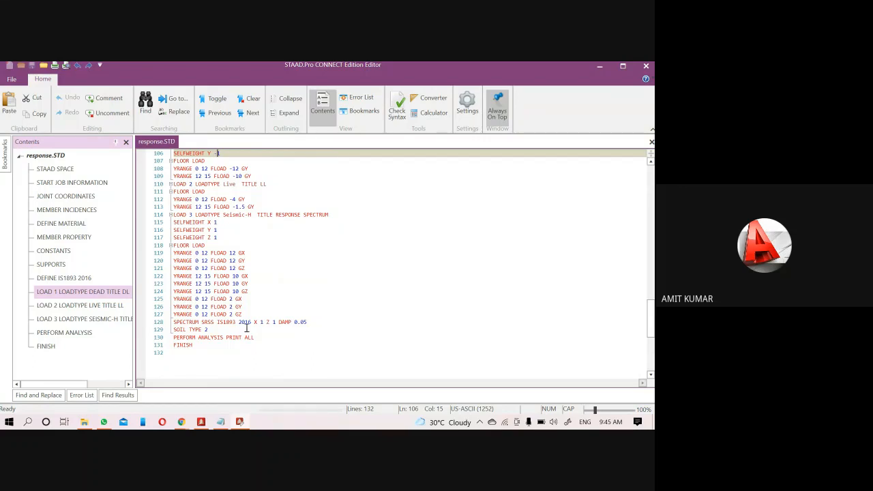
pyautogui.moveTo(196, 347); pyautogui.dragTo(185, 287)
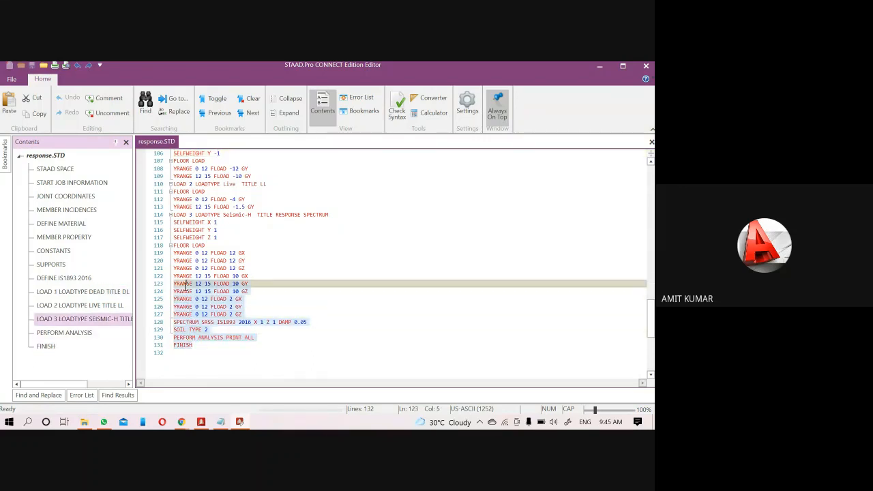
pyautogui.click(317, 259)
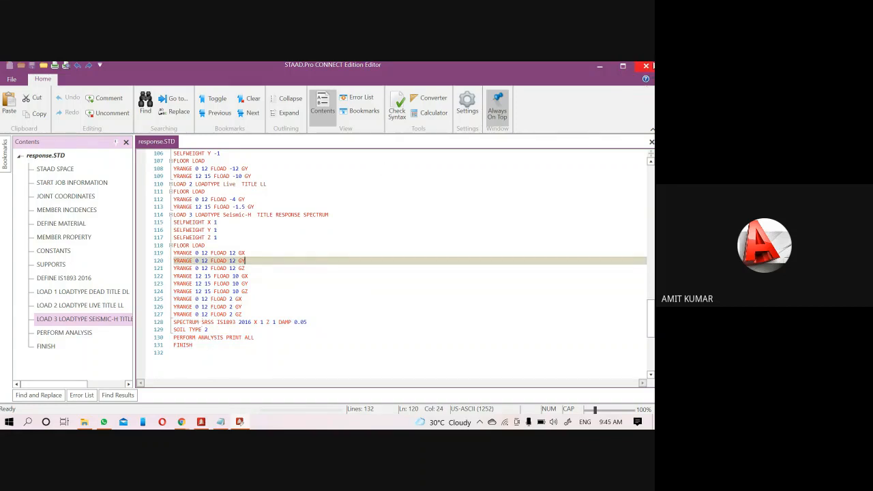
pyautogui.click(646, 66)
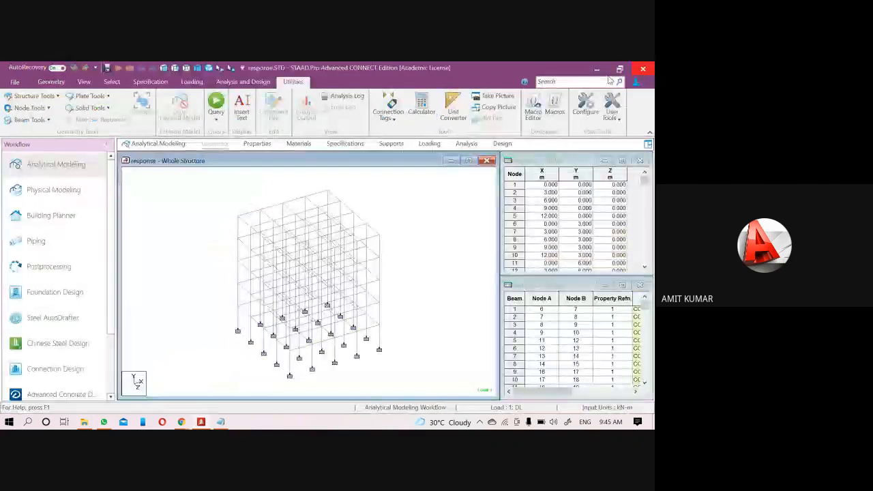
# Open the recent model DAY 3.STD without assigning a CONNECT project, and keep the assign prompt enabled for next time
pyautogui.click(14, 81)
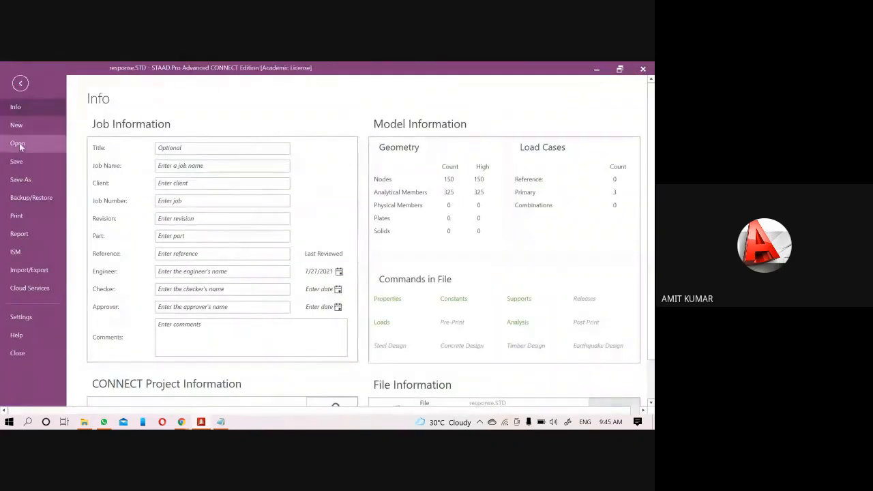
pyautogui.click(17, 143)
pyautogui.scroll(2, 329, 159)
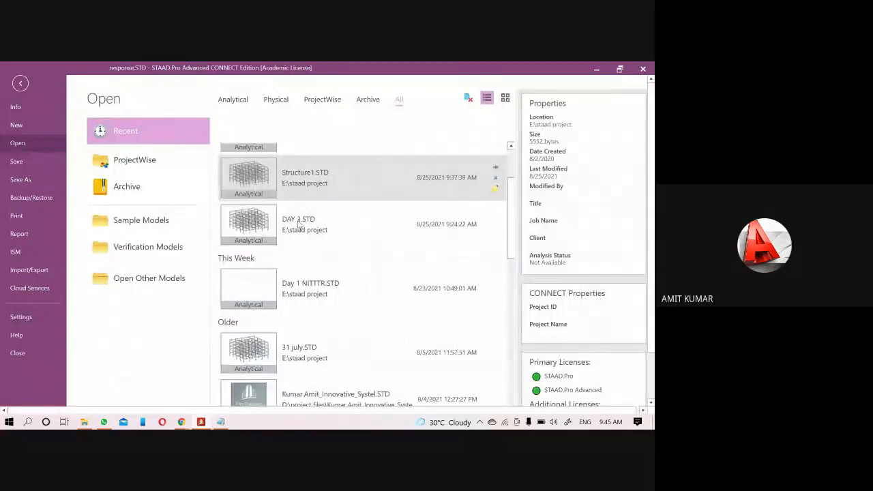
pyautogui.click(298, 225)
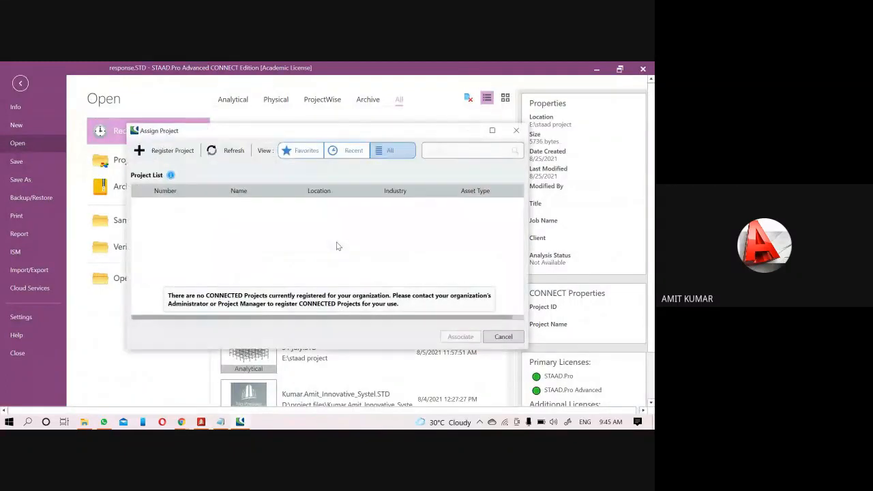
pyautogui.click(511, 336)
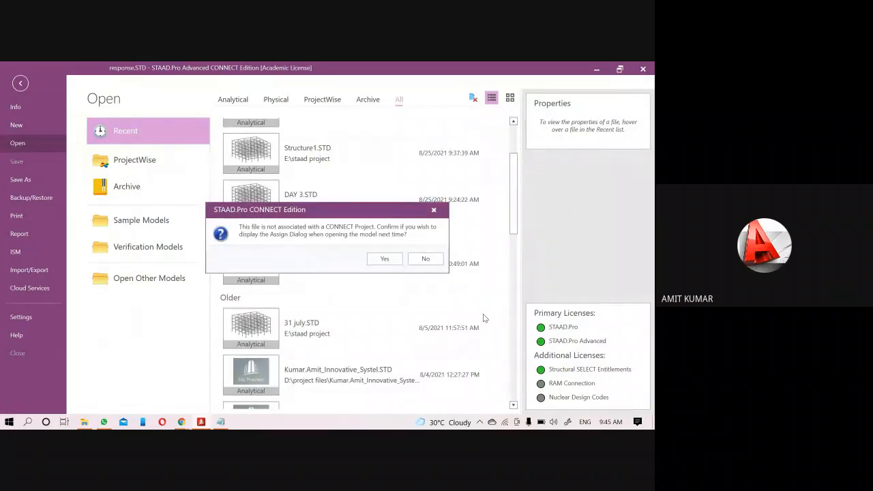
pyautogui.click(385, 258)
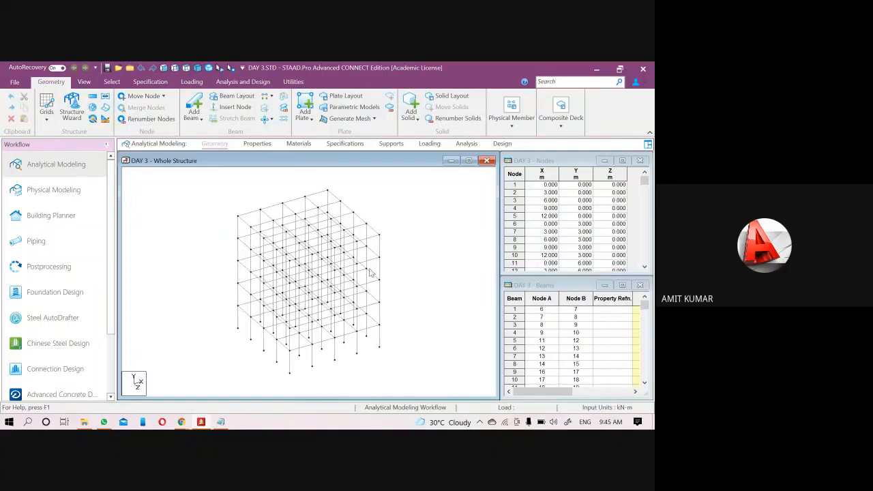
# Define a rectangular concrete section with YD 0.35 m and ZD 0.35 m
pyautogui.click(256, 143)
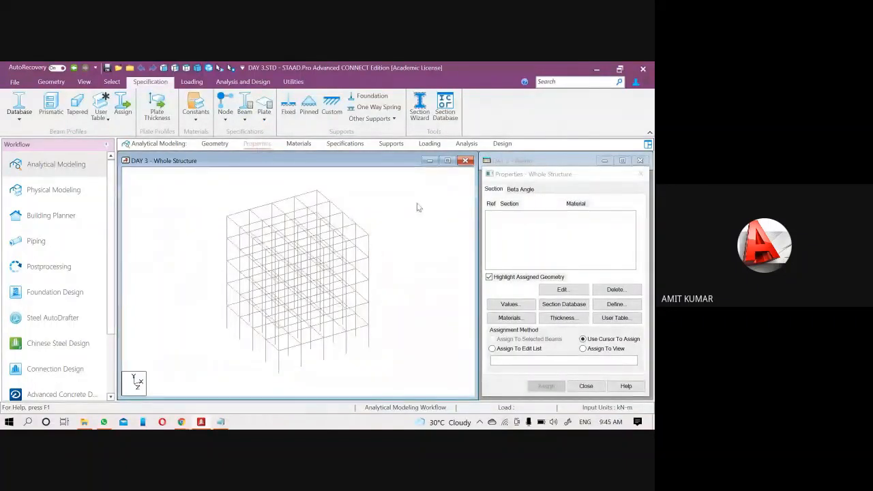
pyautogui.click(620, 310)
pyautogui.click(258, 200)
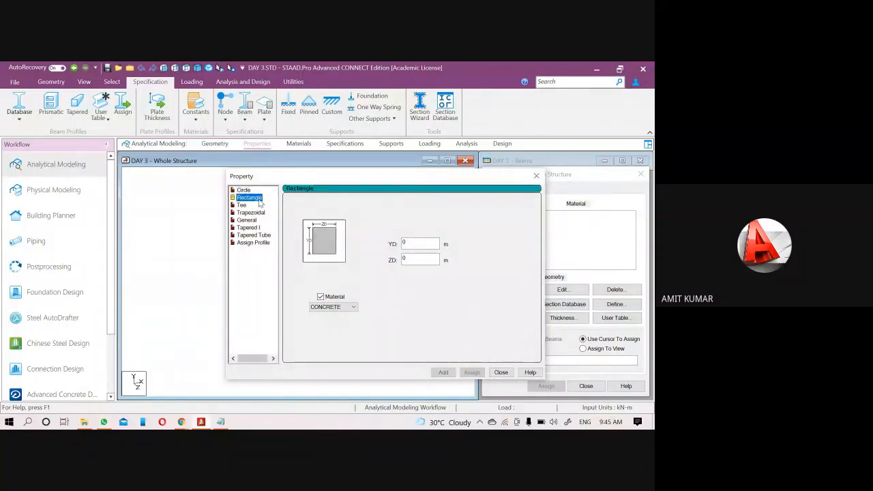
pyautogui.moveTo(412, 243); pyautogui.dragTo(259, 265)
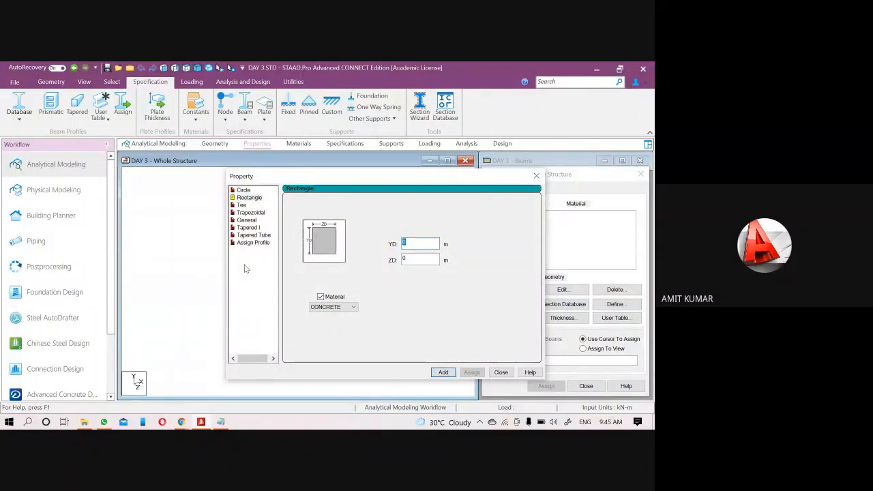
pyautogui.press('BackSpace')
pyautogui.press('Tab')
pyautogui.write('35')
pyautogui.click(443, 372)
# Add a second rectangular concrete section with YD 0.23 m and ZD 0.23 m, and close the section definition
pyautogui.doubleClick(413, 244)
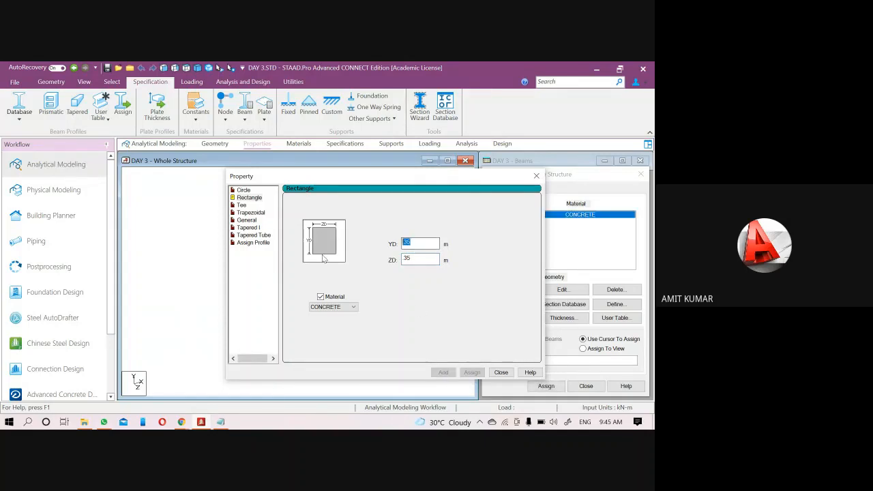
pyautogui.write('23')
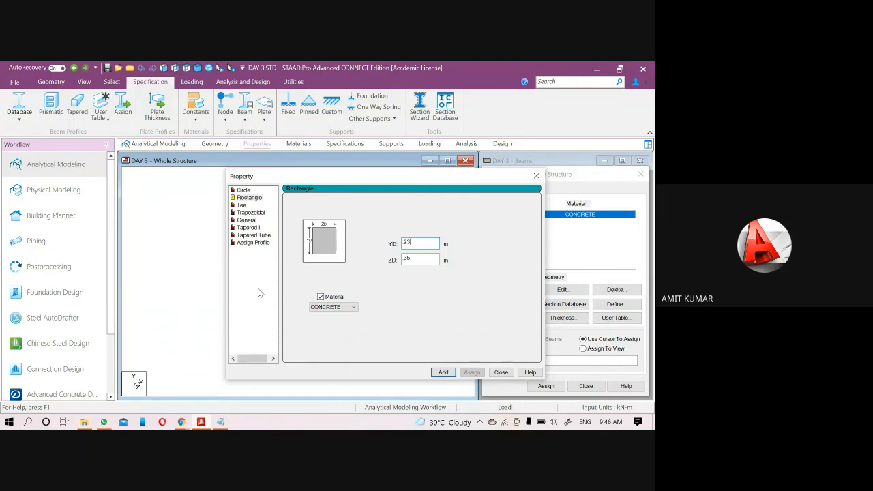
pyautogui.press('Tab')
pyautogui.press('BackSpace')
pyautogui.click(443, 372)
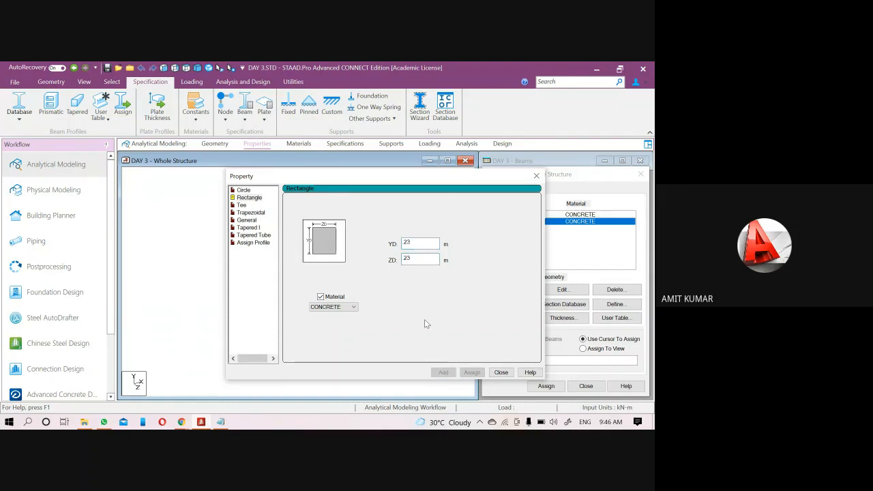
pyautogui.click(536, 176)
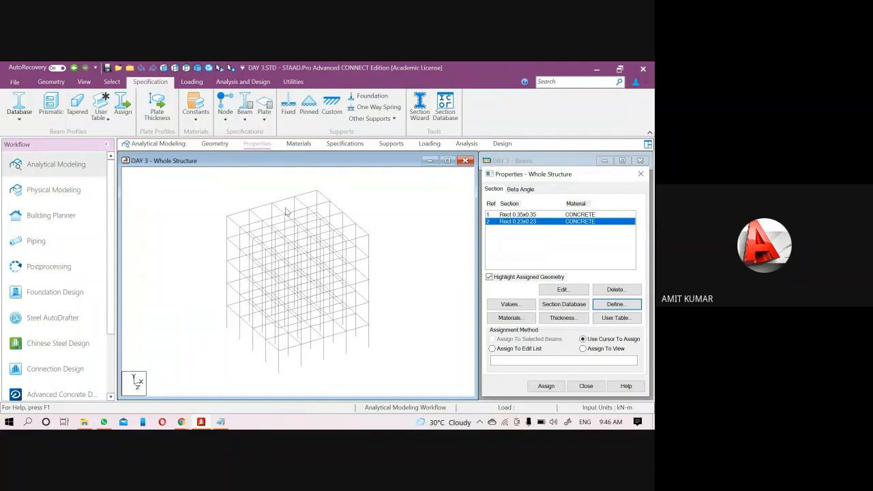
# Select all beams parallel to X and Z and assign the Rect 0.23x0.23 section to them
pyautogui.click(112, 81)
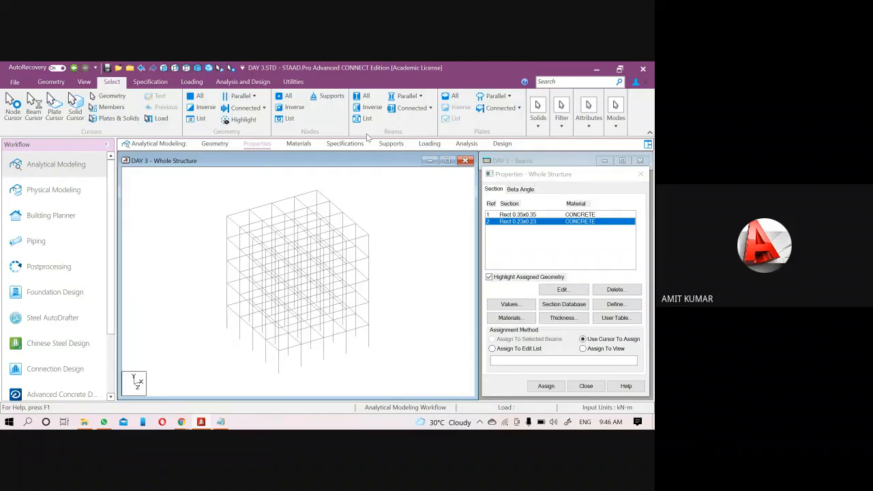
pyautogui.click(413, 97)
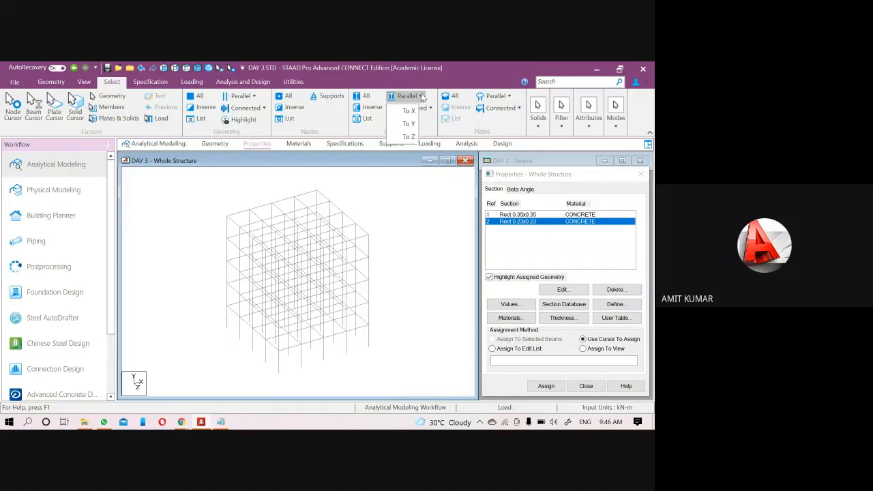
pyautogui.click(409, 110)
pyautogui.click(407, 96)
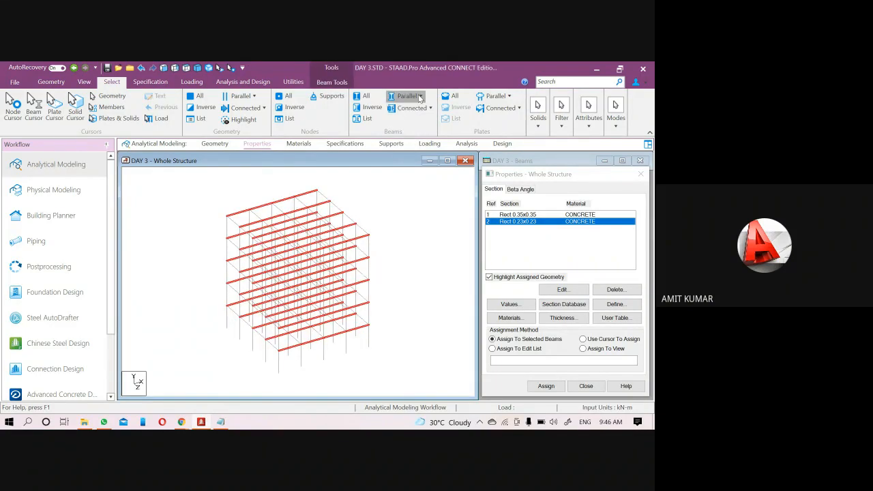
pyautogui.click(409, 136)
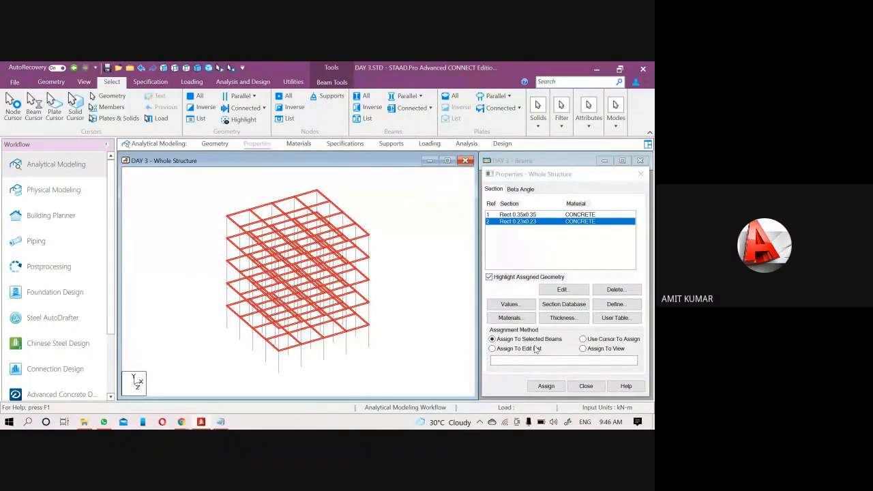
pyautogui.click(546, 386)
pyautogui.click(579, 312)
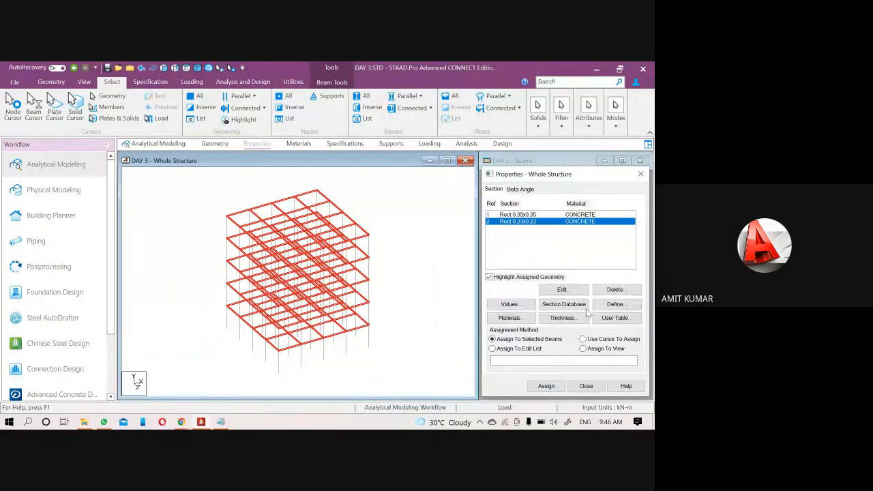
# Assign the Rect 0.35x0.35 section to all columns, selected as the members parallel to Y
pyautogui.click(508, 217)
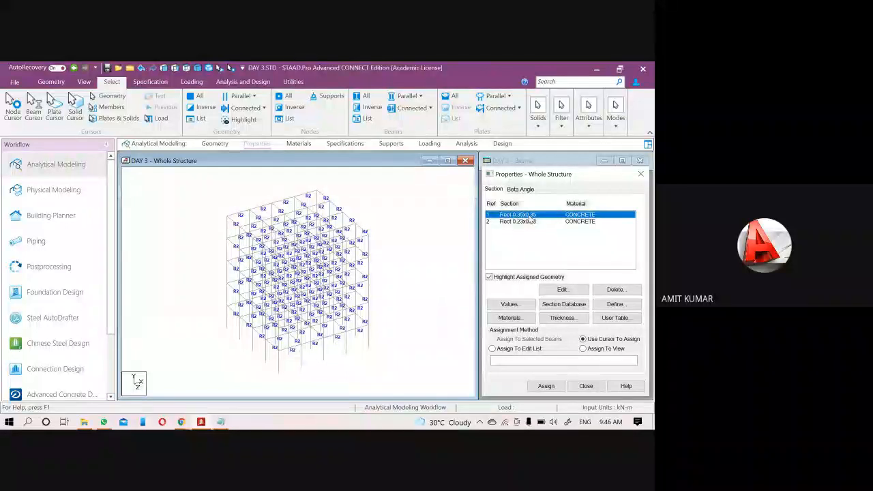
pyautogui.click(411, 98)
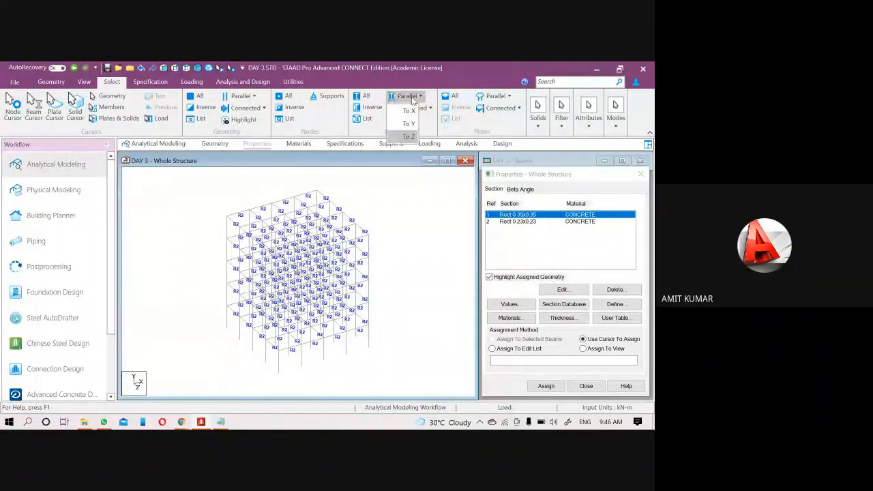
pyautogui.click(407, 124)
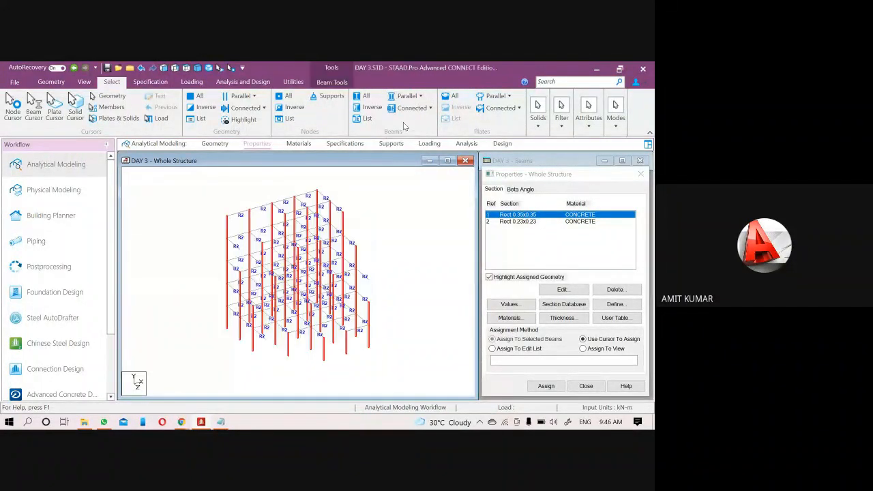
pyautogui.click(547, 386)
pyautogui.click(577, 312)
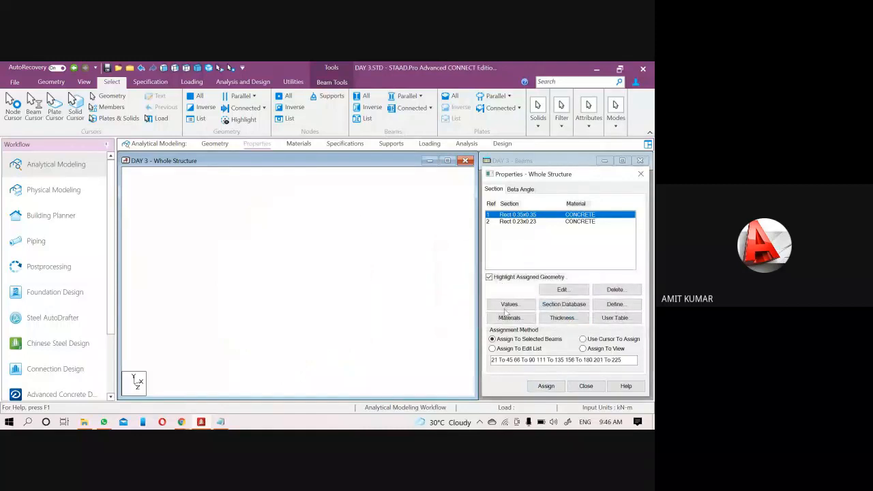
pyautogui.click(426, 276)
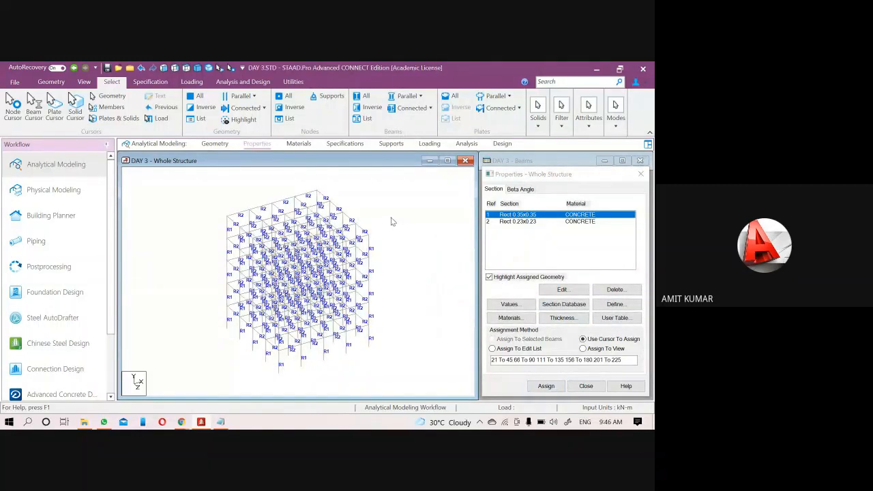
# Review the Pinned, Fixed But, Enforced and Enforced But support types, and create a Fixed support
pyautogui.click(391, 144)
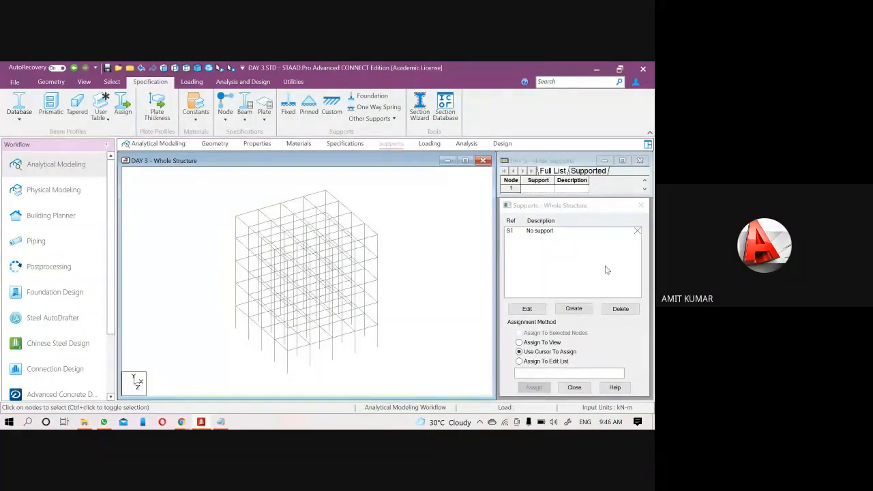
pyautogui.moveTo(554, 209); pyautogui.dragTo(552, 194)
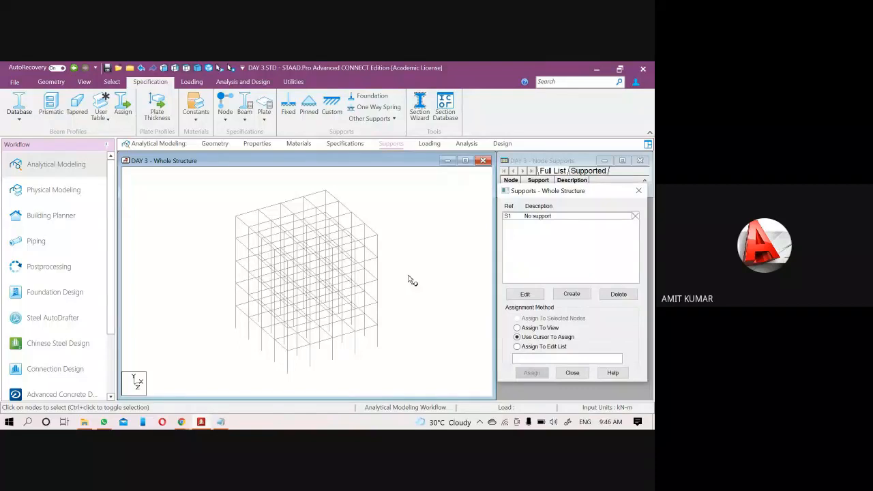
pyautogui.click(575, 297)
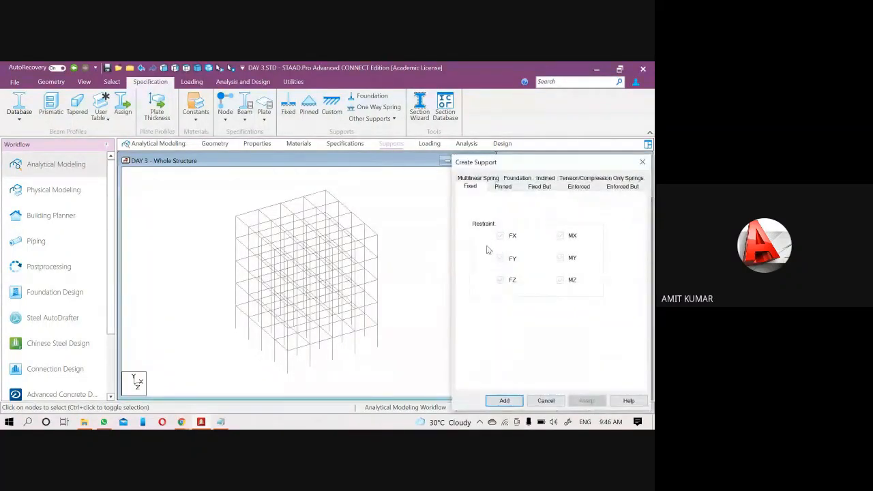
pyautogui.moveTo(500, 159); pyautogui.dragTo(470, 131)
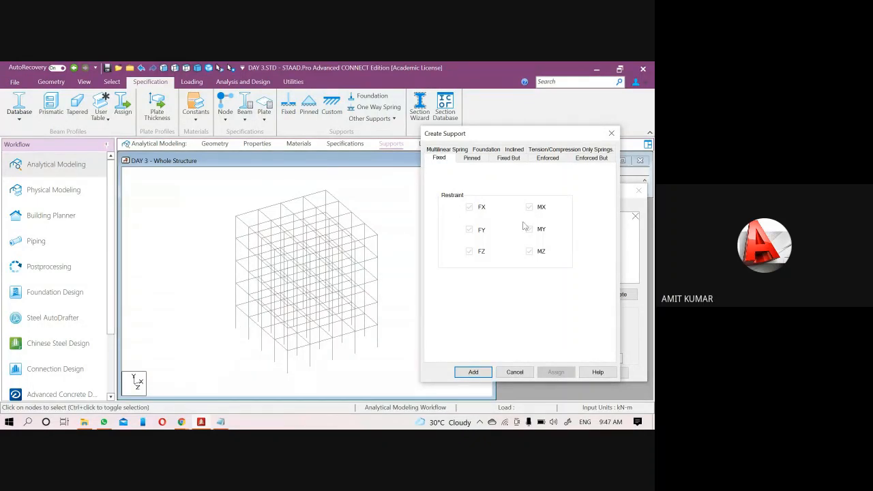
pyautogui.click(478, 161)
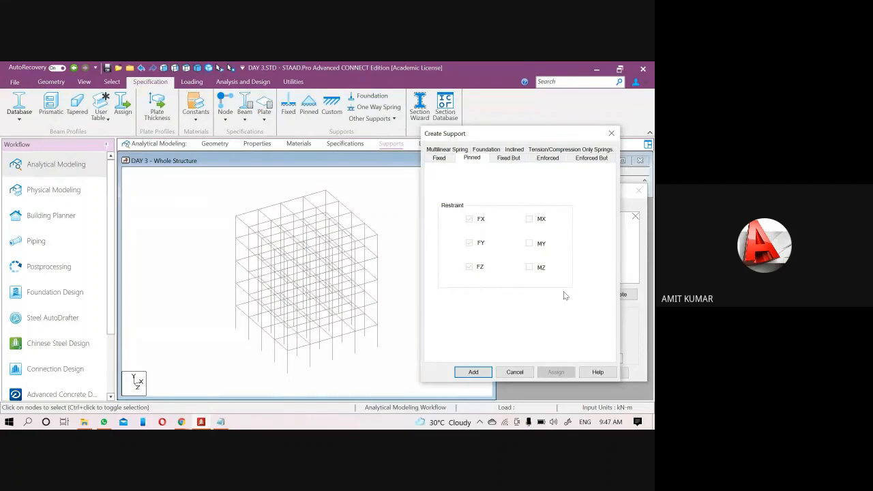
pyautogui.click(509, 161)
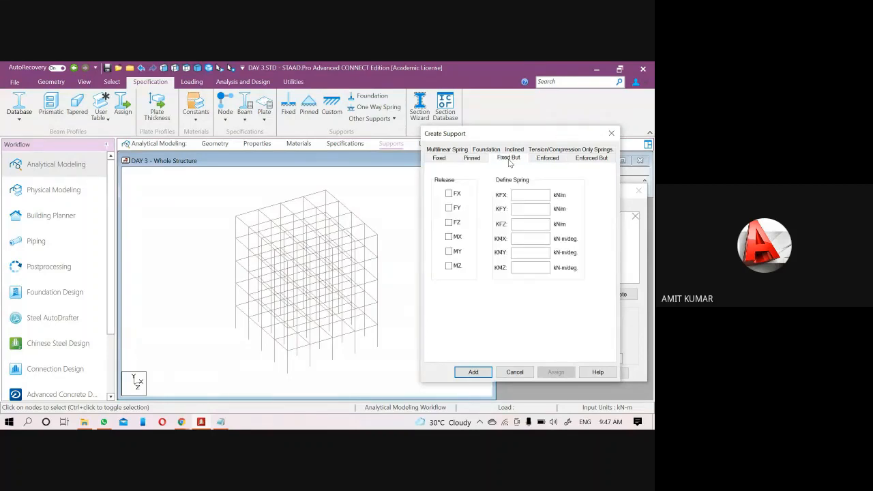
pyautogui.click(554, 161)
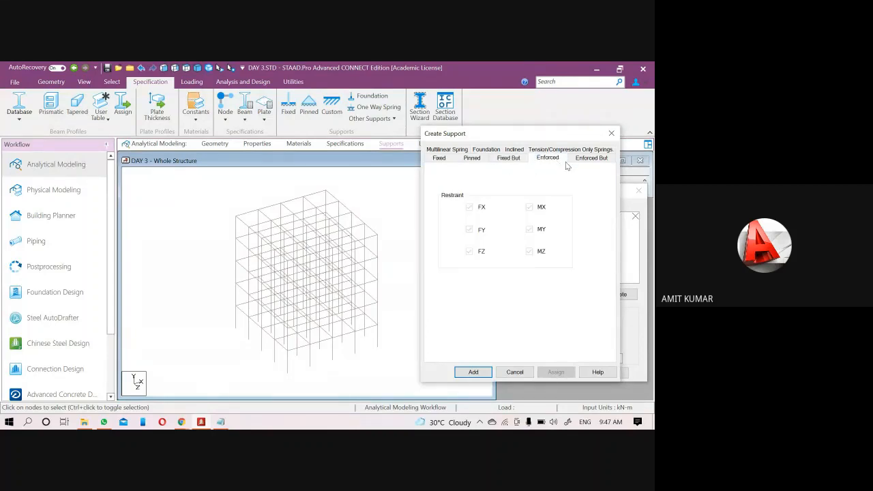
pyautogui.click(589, 161)
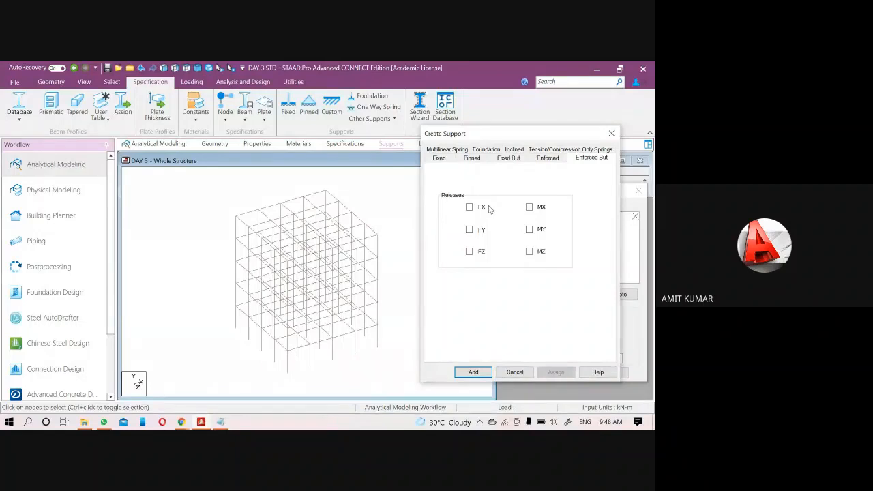
pyautogui.click(440, 159)
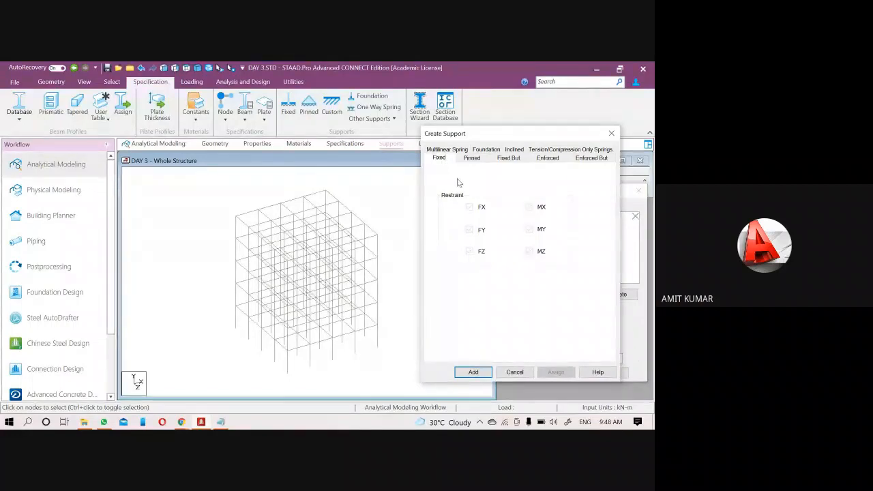
pyautogui.click(474, 371)
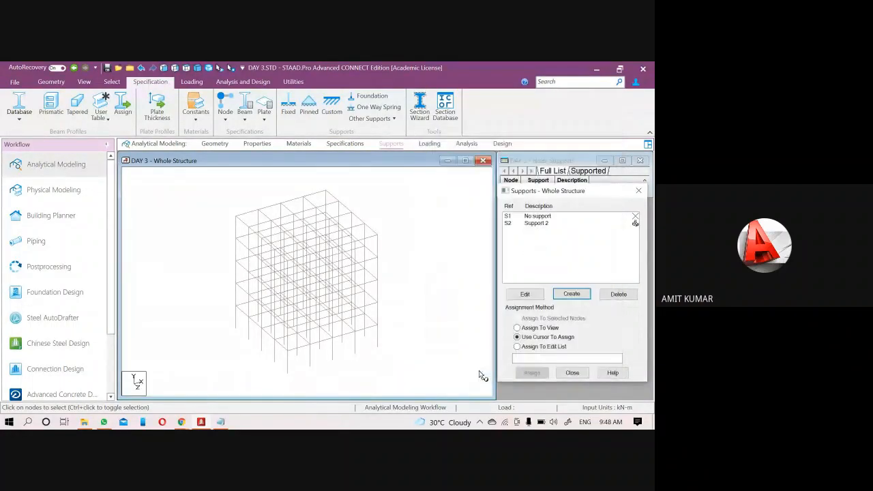
# Assign the fixed support S2 to nodes 1 to 5 through an edit list
pyautogui.click(509, 227)
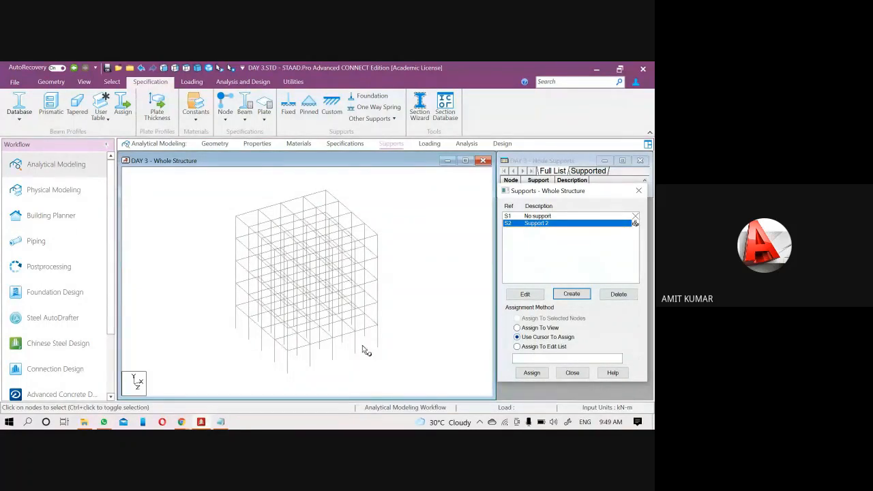
pyautogui.click(524, 347)
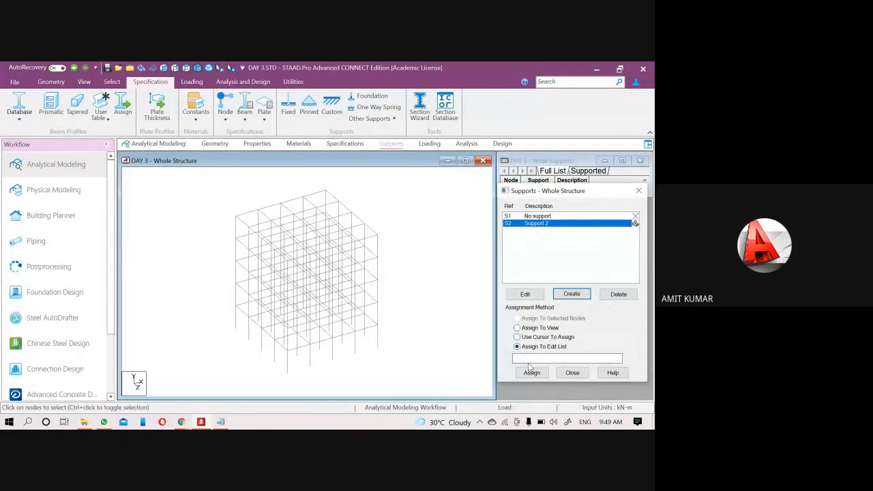
pyautogui.click(527, 358)
pyautogui.click(236, 329)
pyautogui.write('1 TO 5')
pyautogui.click(533, 373)
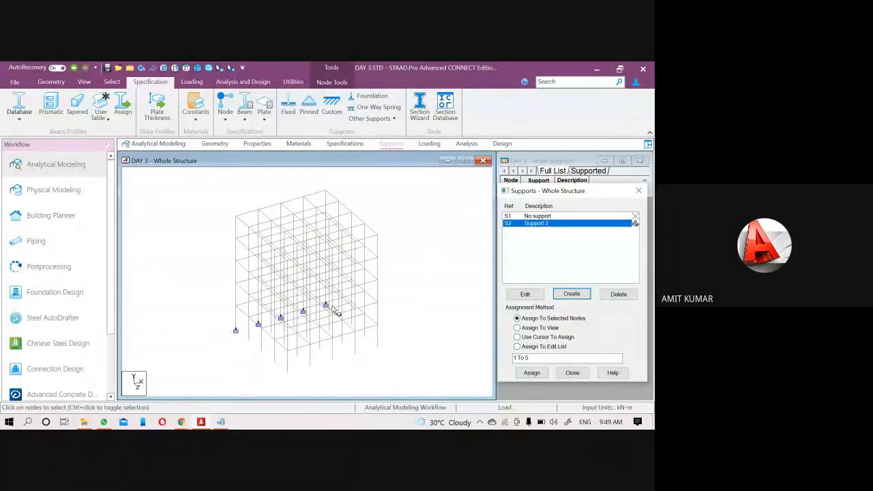
# Extend the edit list for support S2 with nodes 31 to 35 and assign it
pyautogui.click(225, 352)
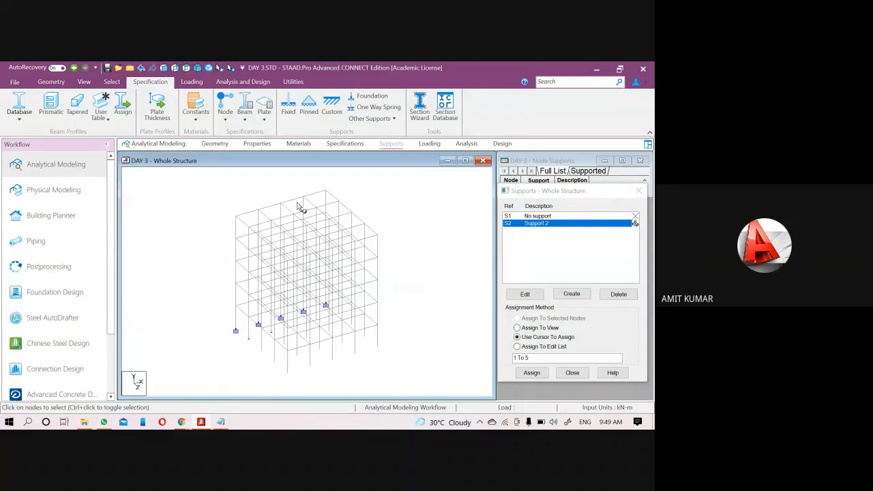
pyautogui.click(548, 358)
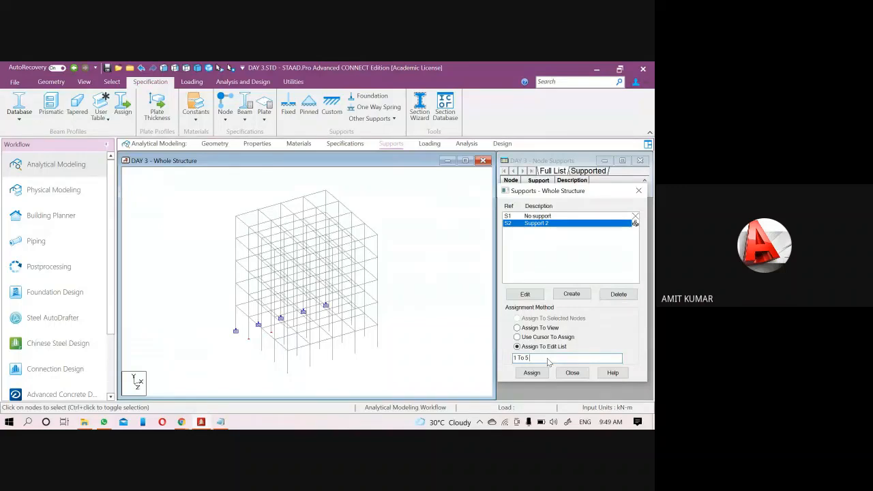
pyautogui.write('31 TO 35')
pyautogui.click(532, 372)
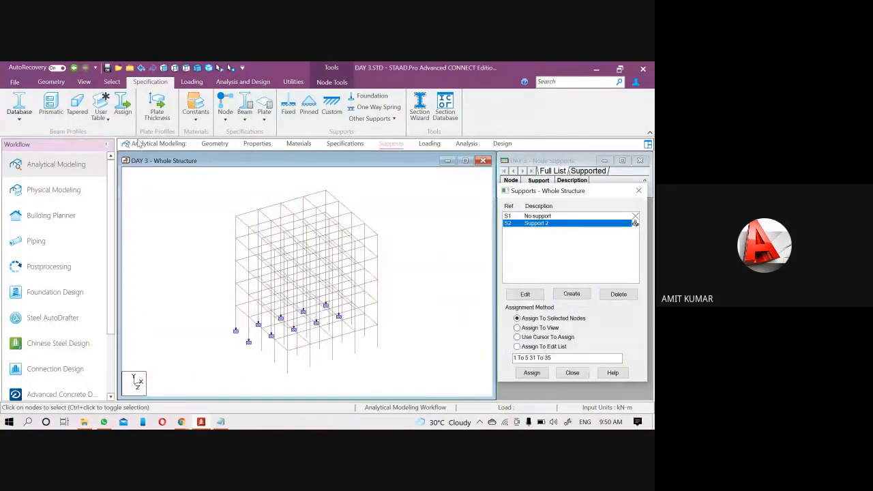
# Assign the fixed support S2 to all the base nodes, selected together in the front view
pyautogui.click(163, 68)
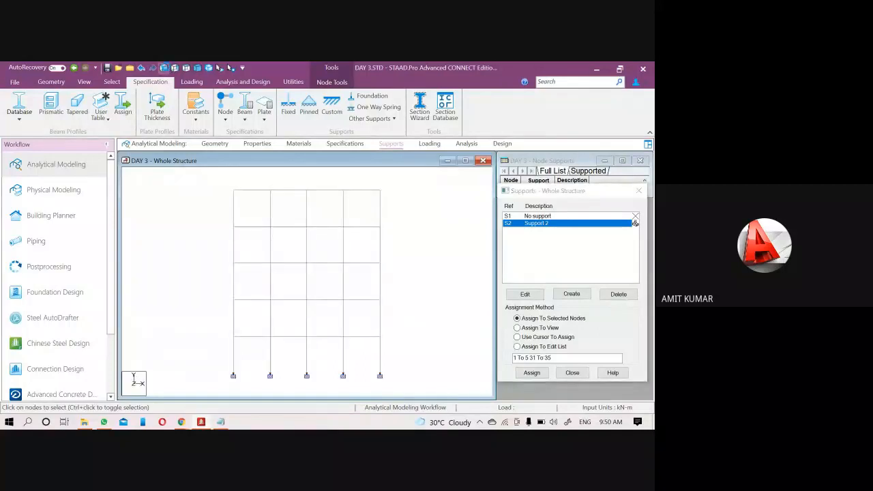
pyautogui.moveTo(410, 381); pyautogui.dragTo(206, 350)
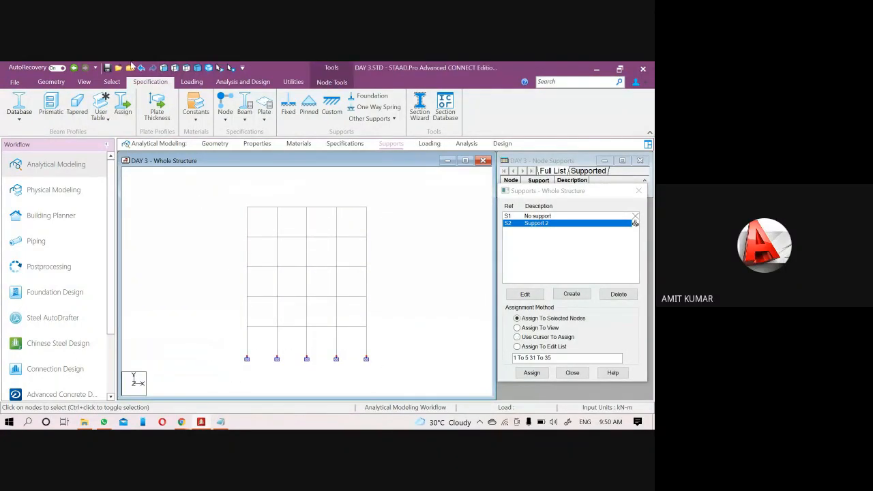
pyautogui.click(197, 68)
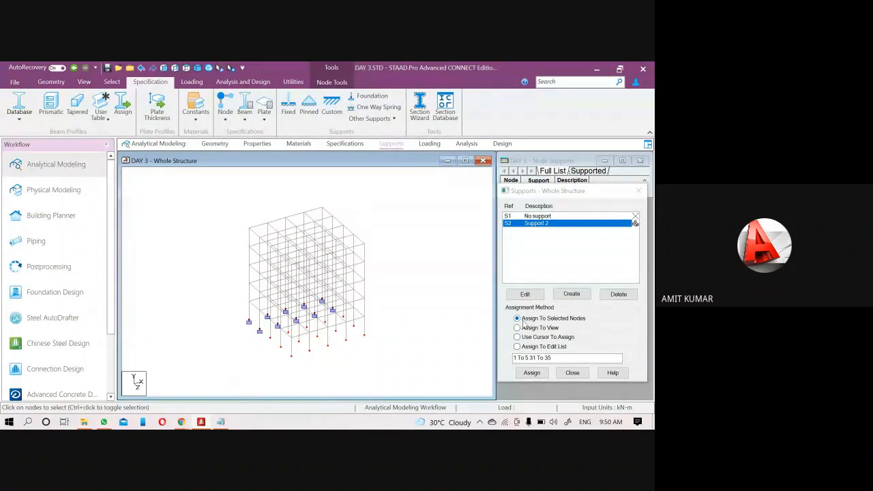
pyautogui.moveTo(572, 356); pyautogui.dragTo(503, 372)
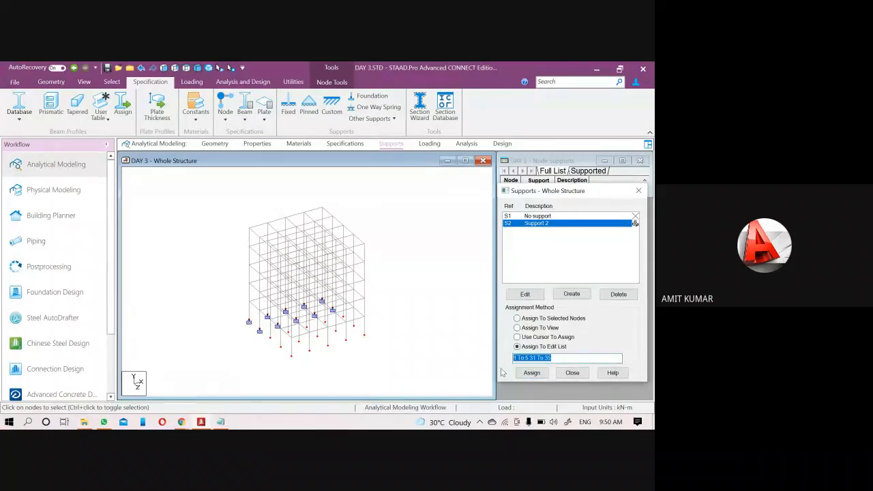
pyautogui.press('BackSpace')
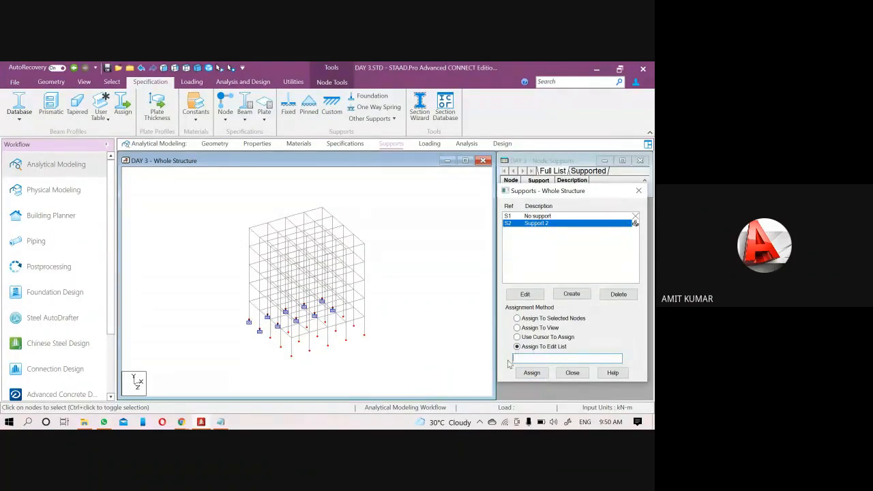
pyautogui.click(533, 319)
pyautogui.click(531, 372)
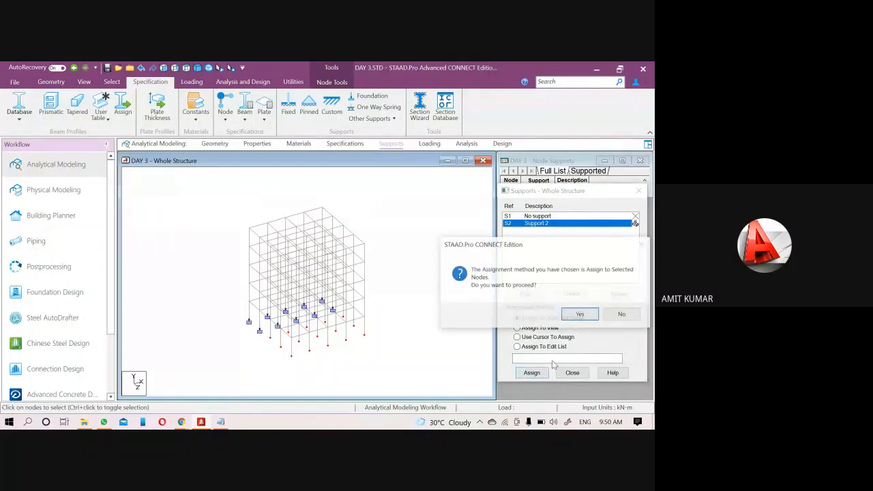
pyautogui.click(581, 315)
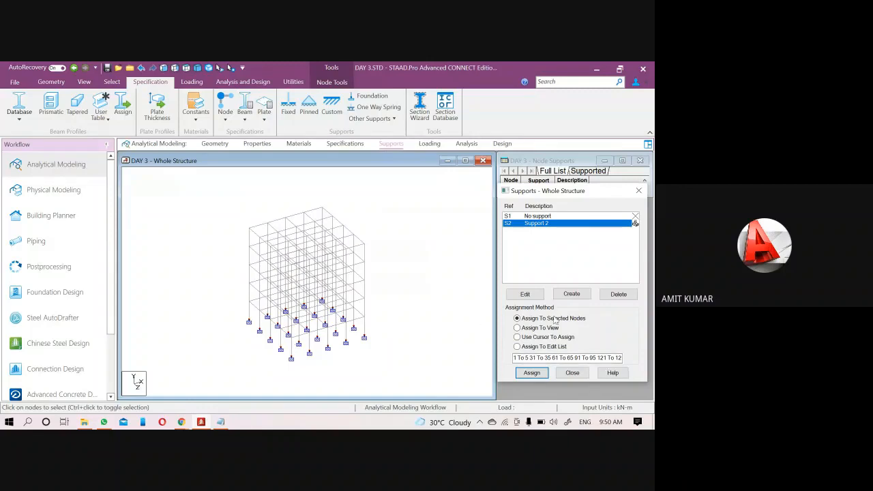
# Review the base node ranges in the edit list of support S2, including 61 to 65, and clear the node selection
pyautogui.click(531, 359)
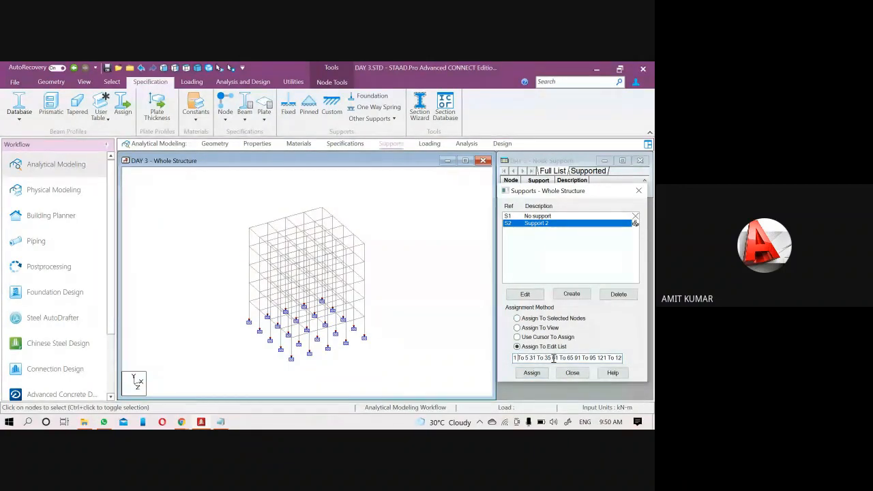
pyautogui.moveTo(552, 358); pyautogui.dragTo(576, 357)
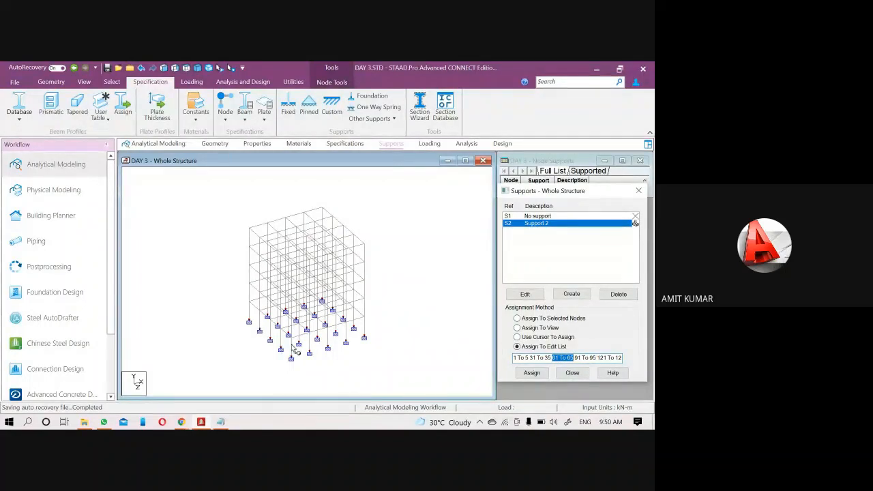
pyautogui.moveTo(575, 358); pyautogui.dragTo(589, 358)
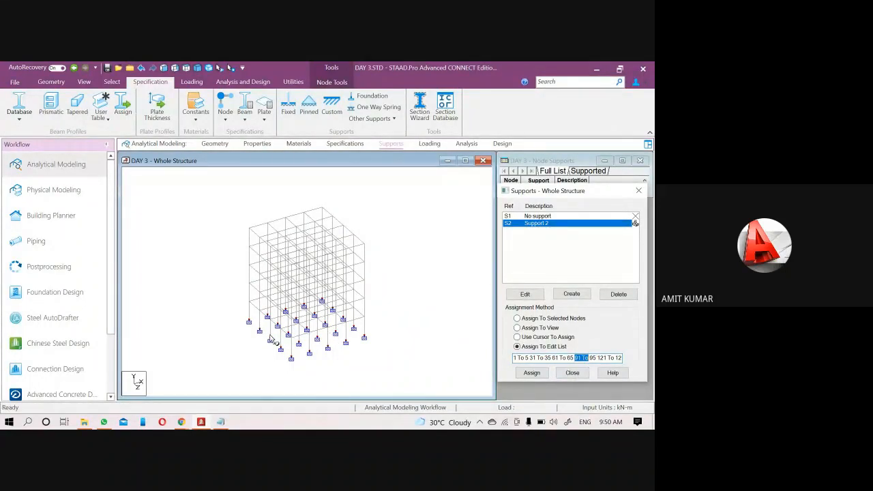
pyautogui.click(439, 281)
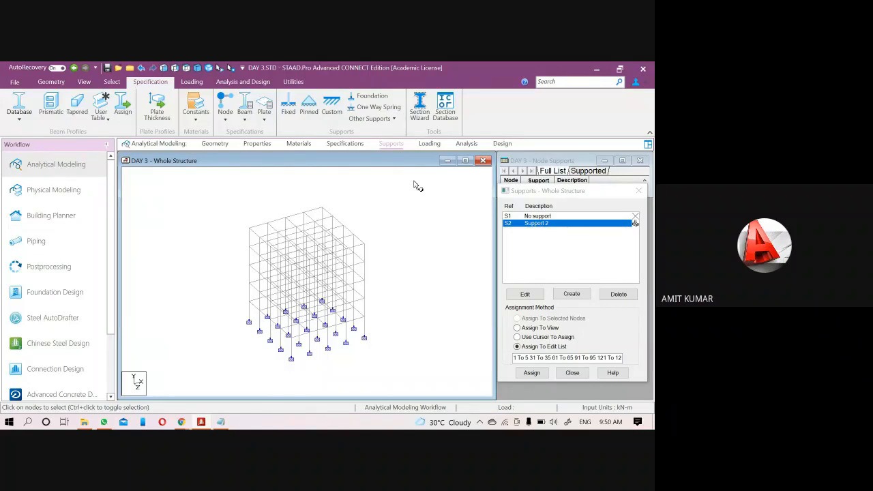
# Open the Loading page and review the available load definitions, including Time History and Wind Definitions
pyautogui.click(430, 144)
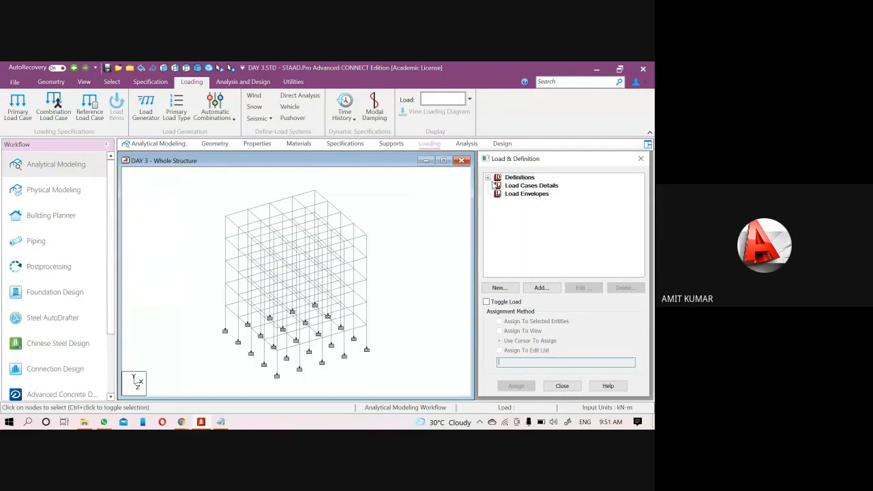
pyautogui.click(523, 186)
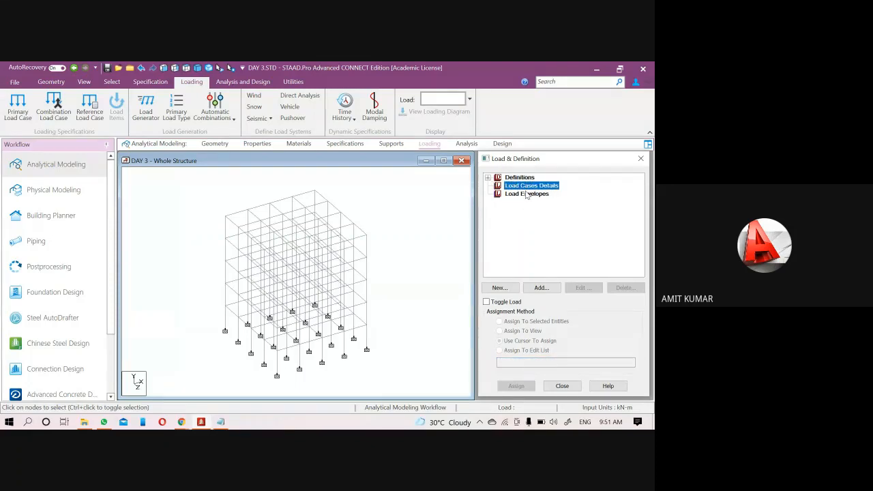
pyautogui.click(487, 178)
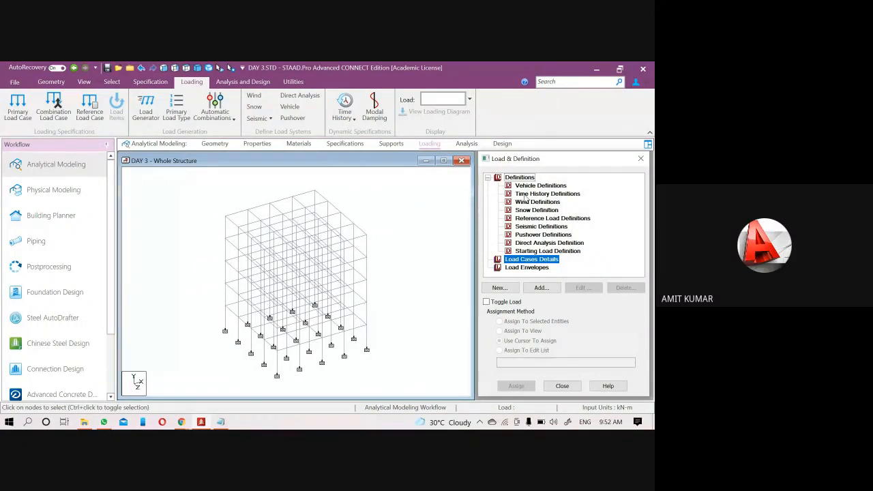
pyautogui.click(518, 194)
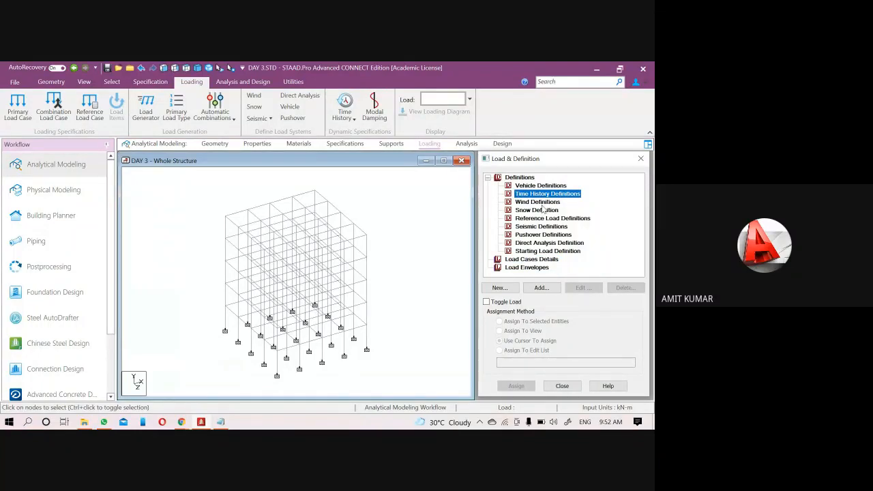
pyautogui.click(524, 203)
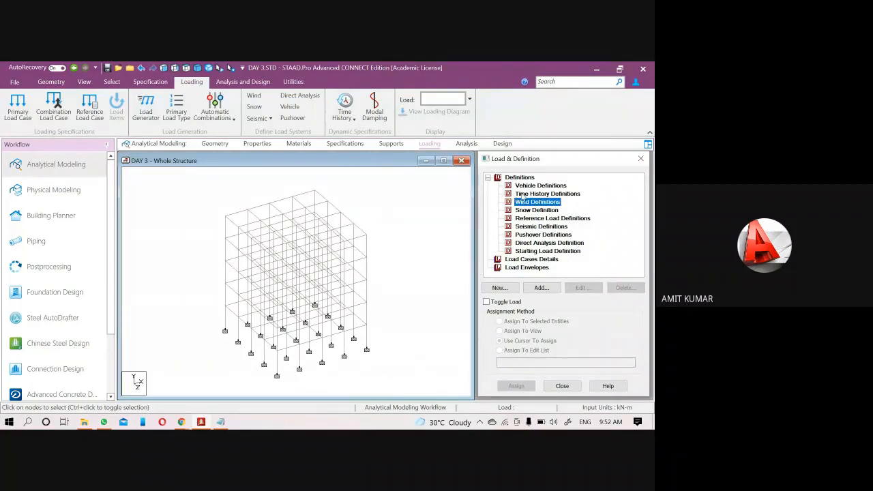
pyautogui.click(487, 178)
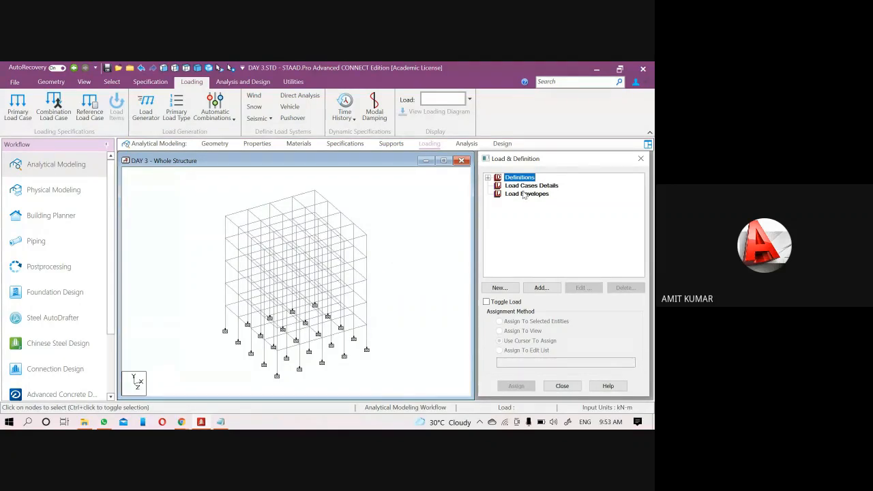
# Start adding a load case and review the Primary, Load Generation, Define Combinations and Auto Load Combination options
pyautogui.click(521, 186)
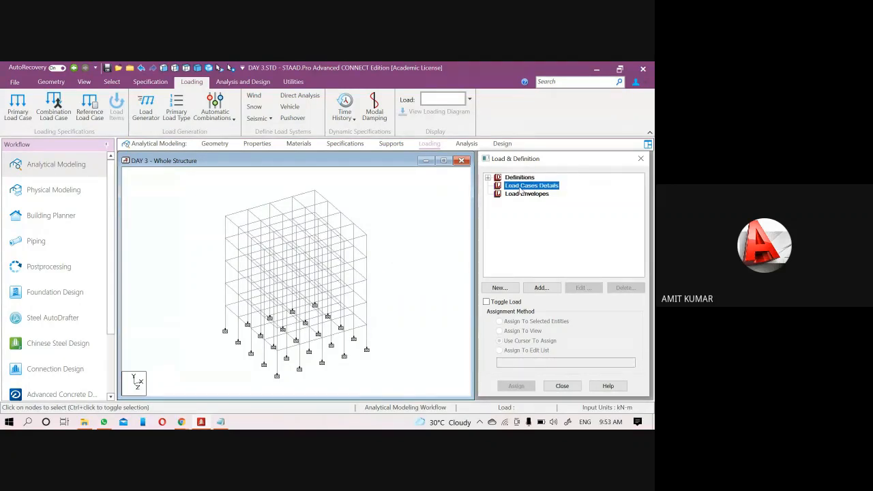
pyautogui.click(540, 288)
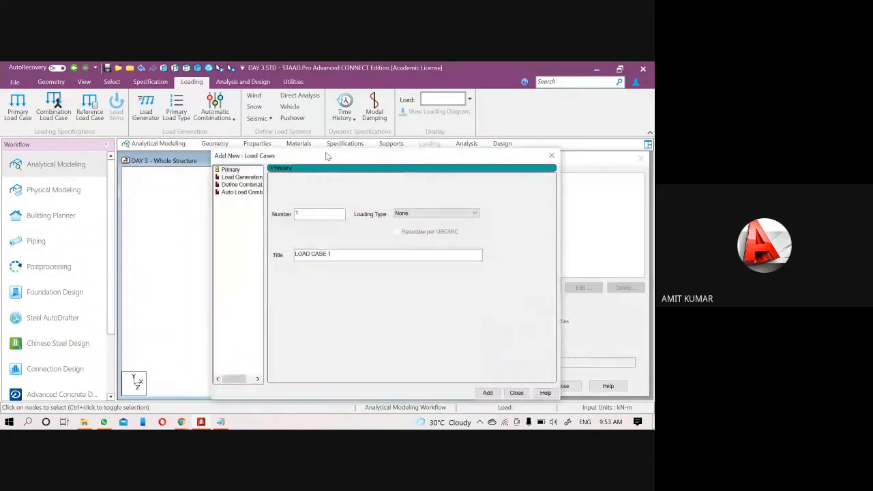
pyautogui.moveTo(327, 157); pyautogui.dragTo(325, 133)
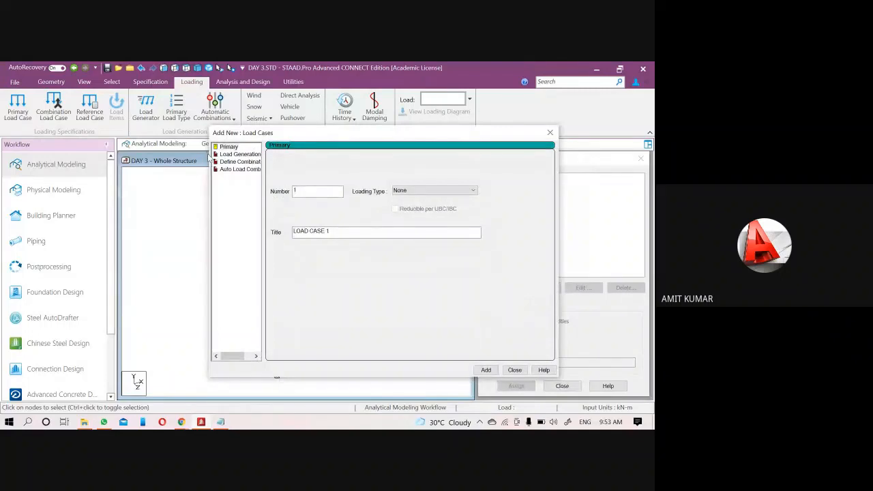
pyautogui.click(230, 148)
pyautogui.click(236, 154)
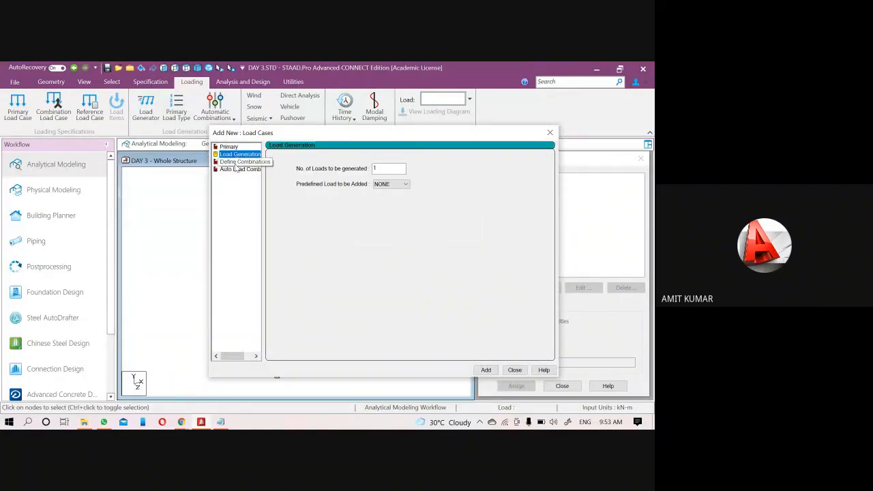
pyautogui.click(235, 162)
pyautogui.click(232, 169)
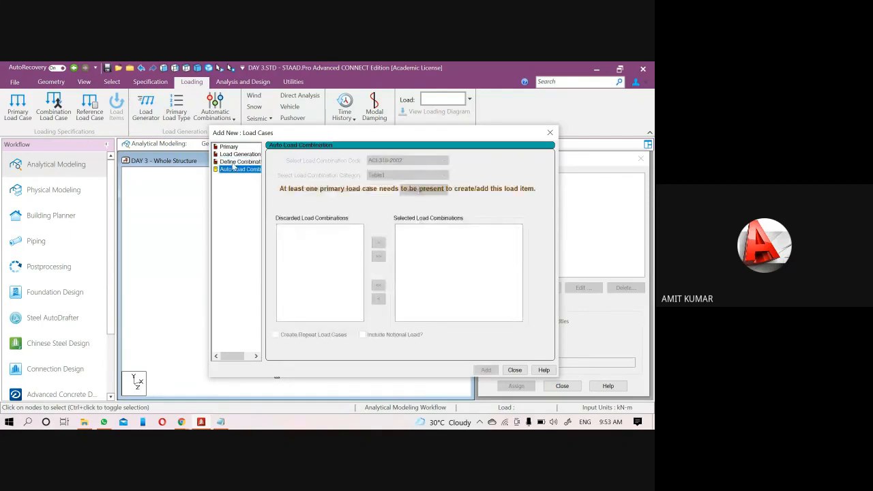
pyautogui.click(229, 148)
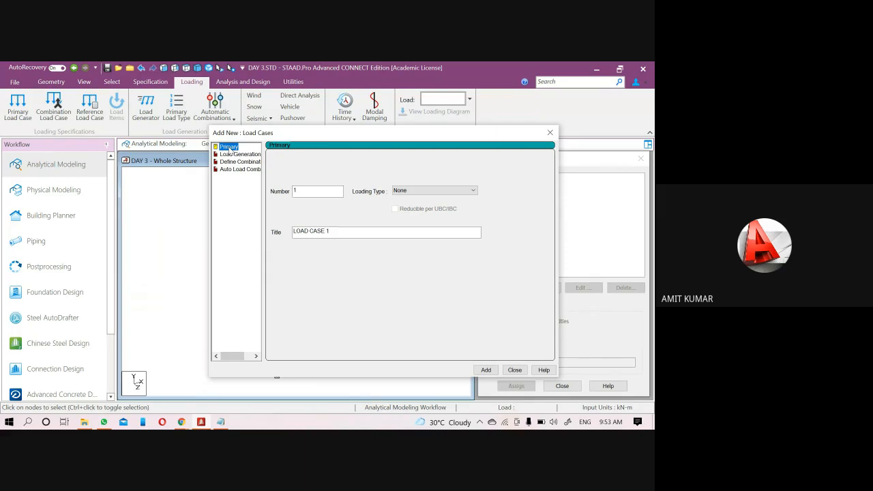
# Review the loading types available for a primary load case without choosing one
pyautogui.click(399, 192)
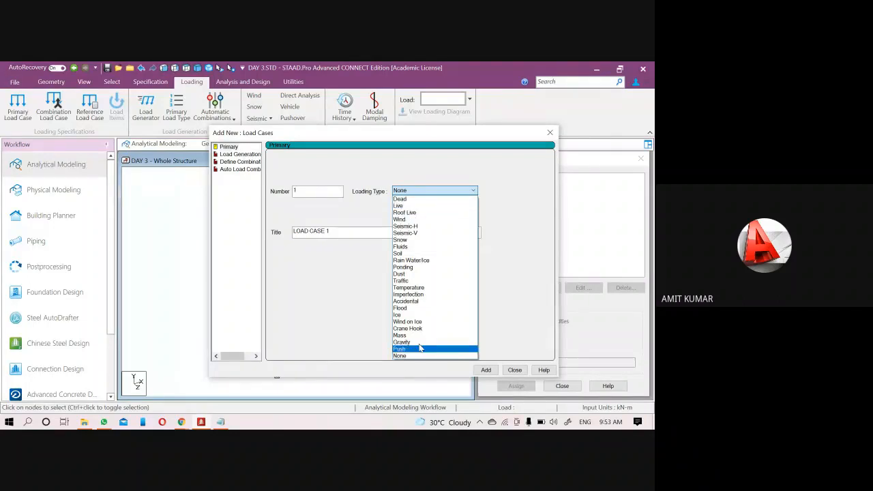
pyautogui.click(422, 134)
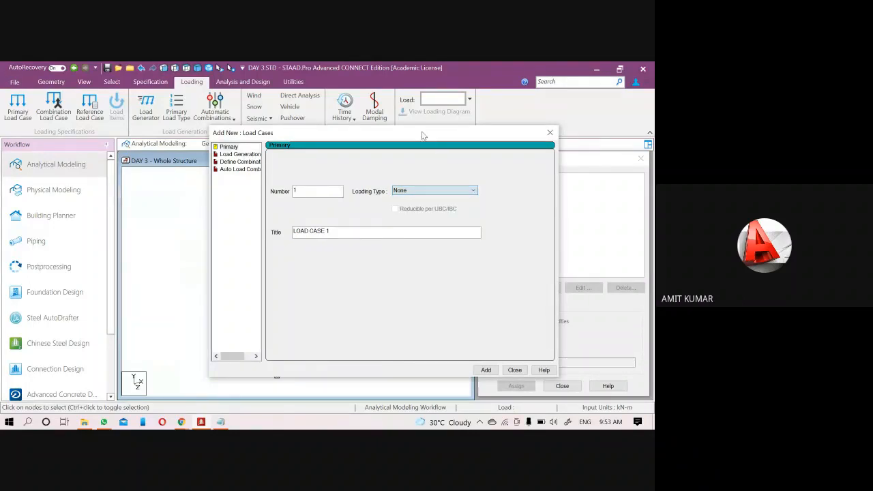
pyautogui.moveTo(422, 134); pyautogui.dragTo(344, 162)
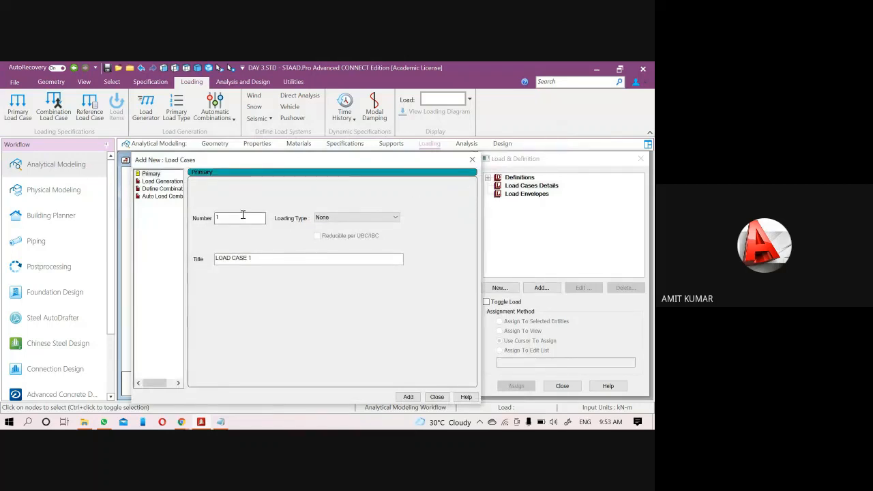
pyautogui.click(150, 174)
pyautogui.click(336, 217)
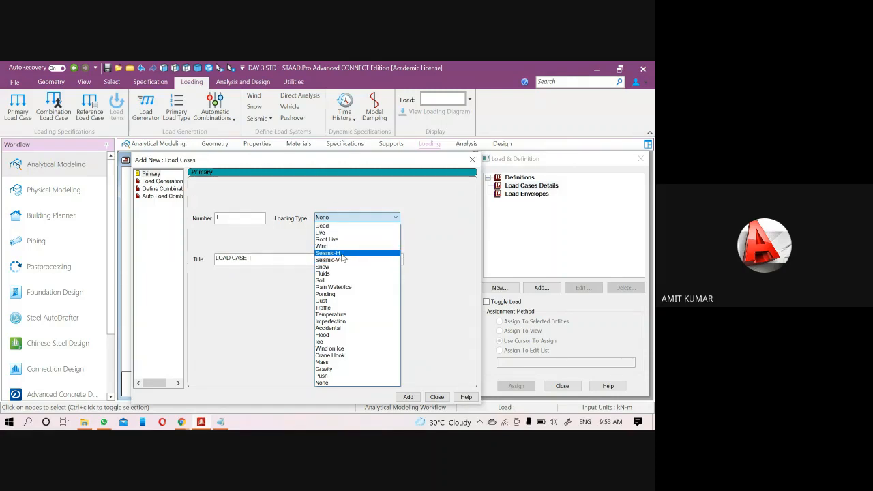
pyautogui.click(435, 186)
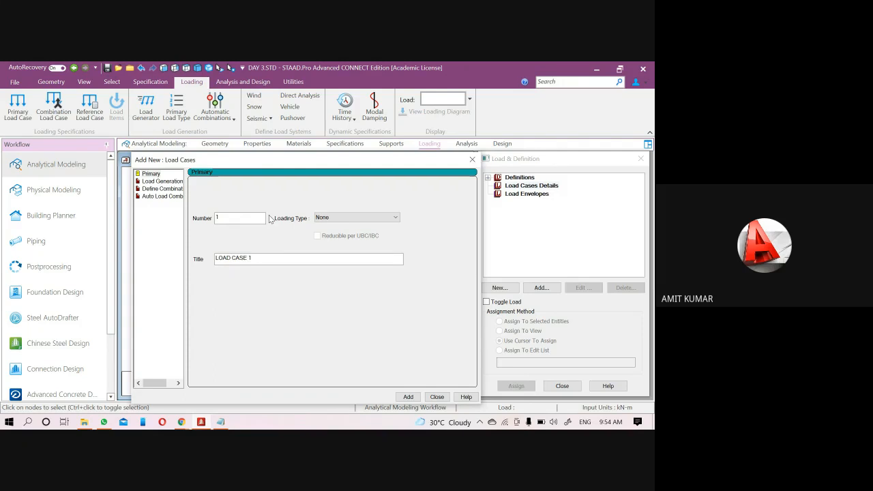
# Add primary load case 1 with the loading type Dead and the title DL
pyautogui.moveTo(224, 160); pyautogui.dragTo(308, 120)
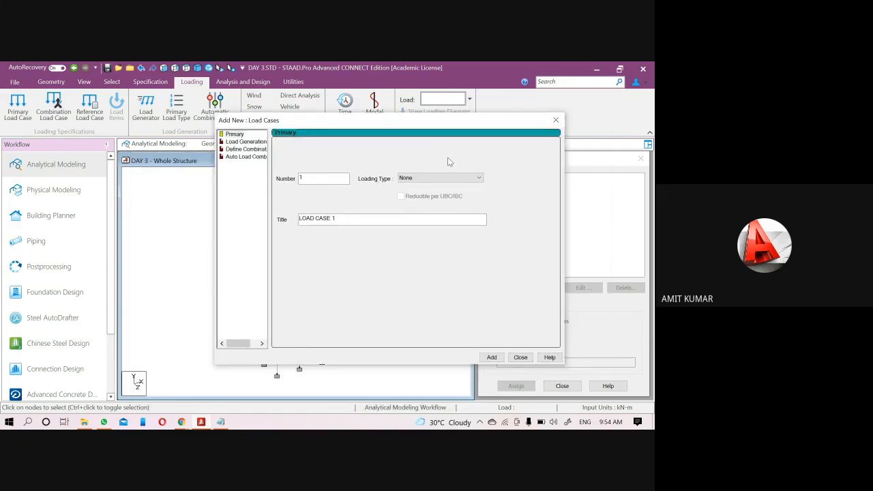
pyautogui.click(234, 133)
pyautogui.click(416, 179)
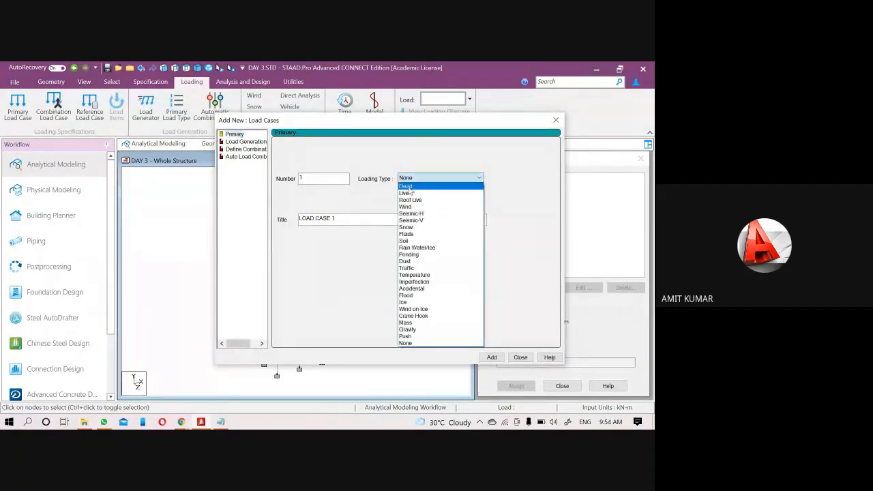
pyautogui.click(406, 186)
pyautogui.moveTo(343, 218); pyautogui.dragTo(227, 228)
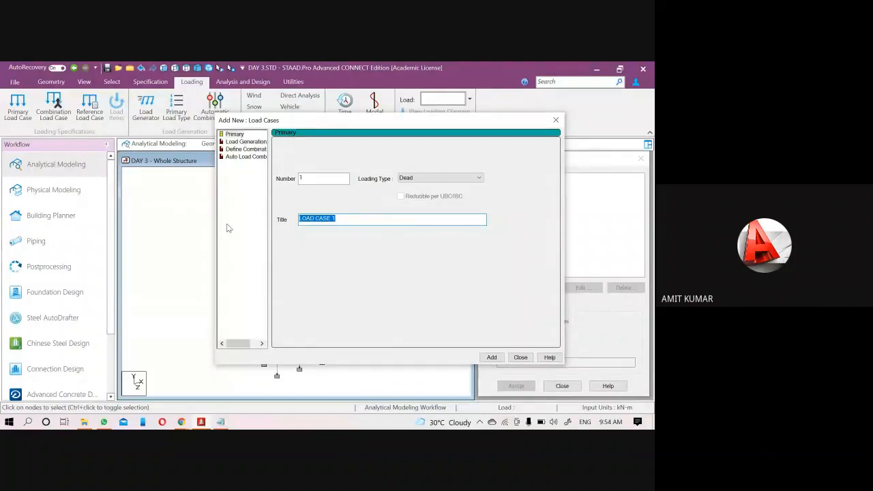
pyautogui.write('d')
pyautogui.moveTo(328, 223); pyautogui.dragTo(256, 223)
pyautogui.click(324, 223)
pyautogui.moveTo(333, 121); pyautogui.dragTo(199, 132)
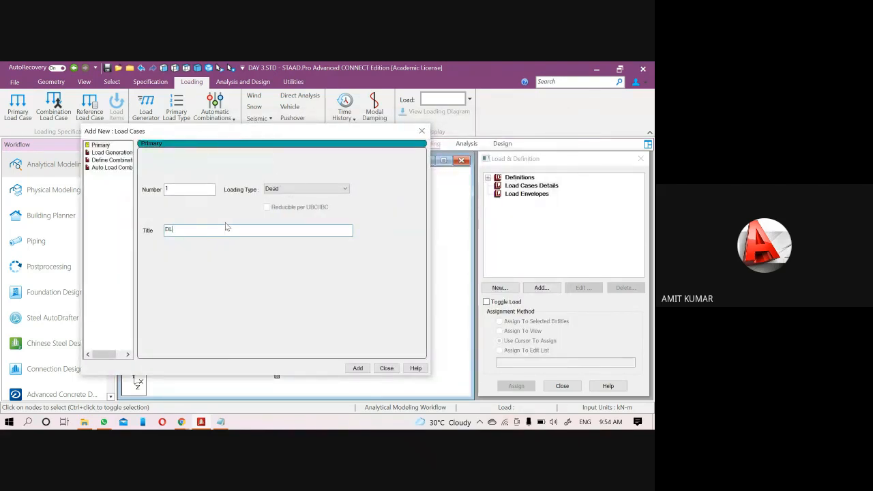
pyautogui.click(360, 367)
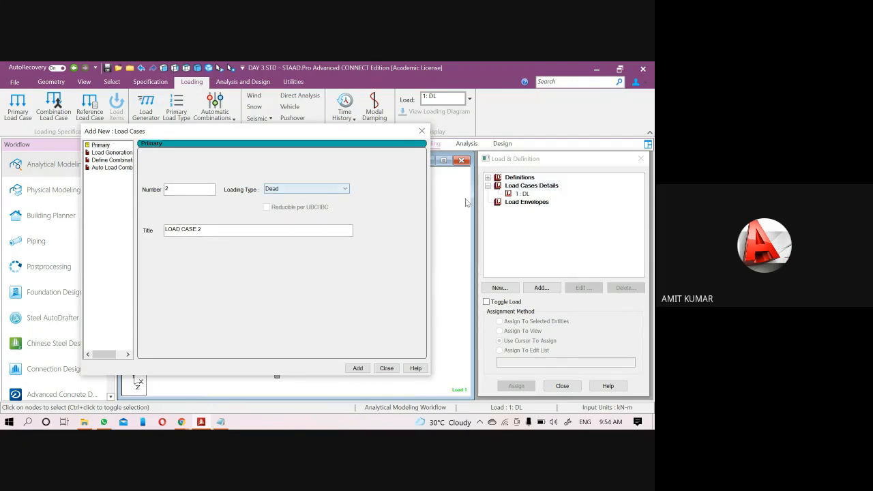
# Add primary load case 2 with the loading type Live and leave the new load case dialog
pyautogui.click(307, 190)
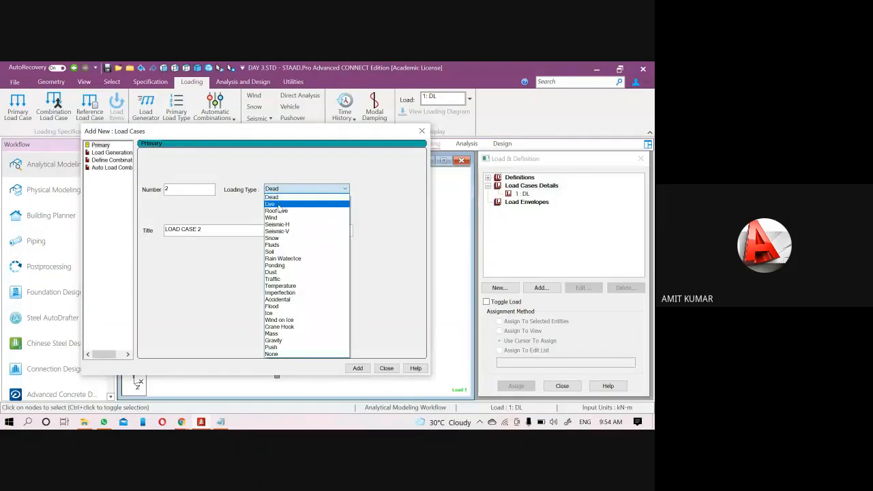
pyautogui.click(279, 204)
pyautogui.tripleClick(214, 233)
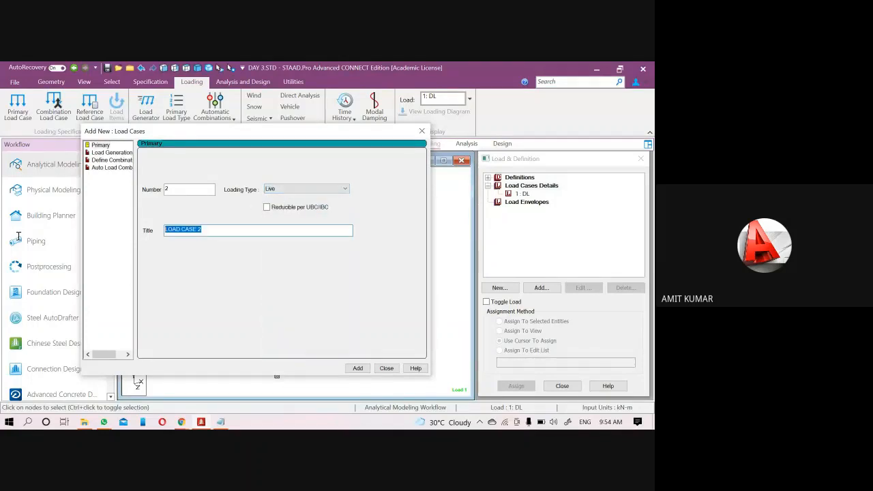
pyautogui.press('BackSpace')
pyautogui.press('Return')
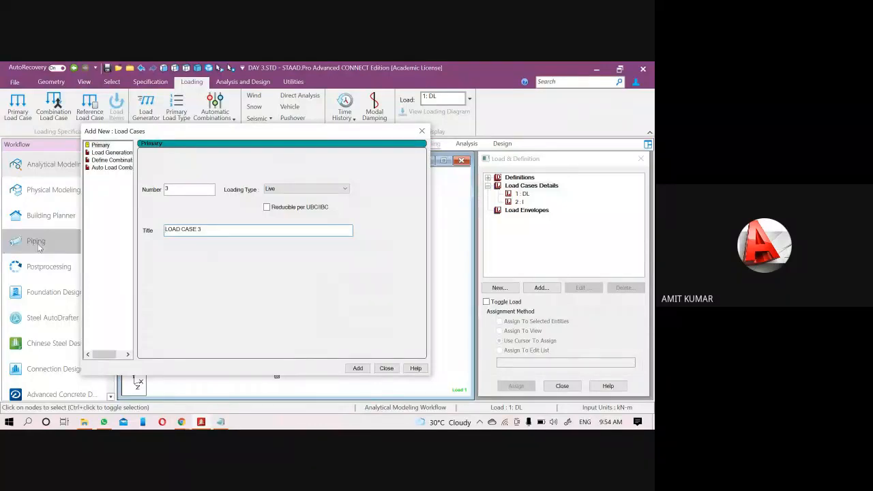
pyautogui.click(428, 134)
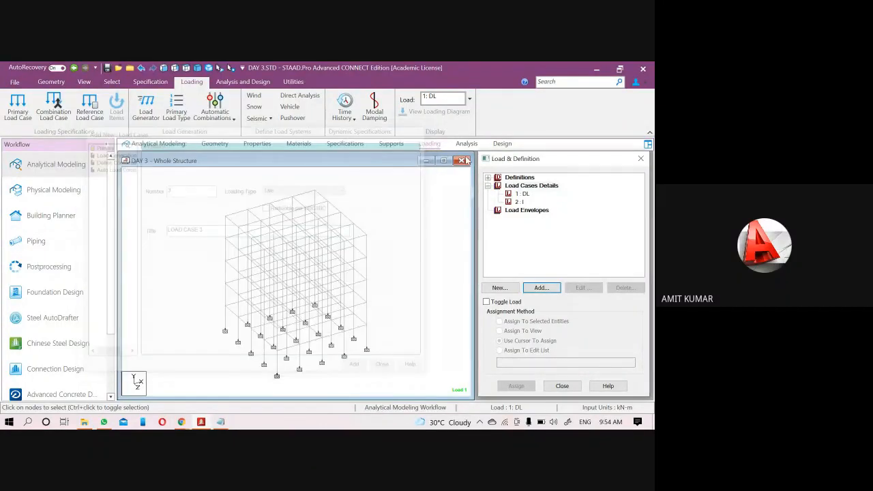
# Retitle load case 2 as LL
pyautogui.click(520, 202)
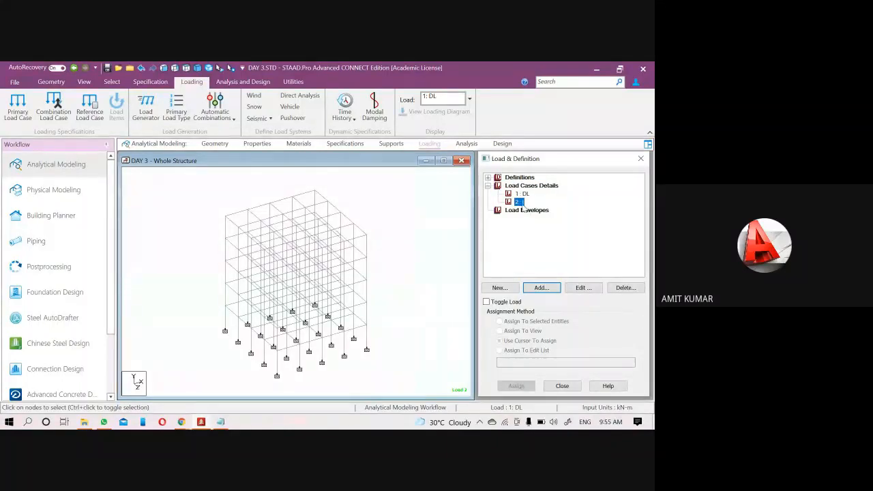
pyautogui.doubleClick(520, 203)
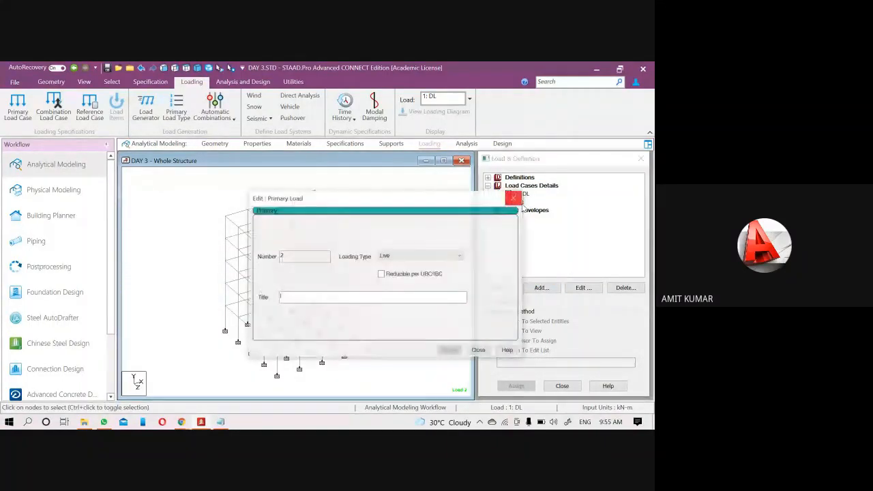
pyautogui.moveTo(303, 298); pyautogui.dragTo(118, 319)
pyautogui.write('LL')
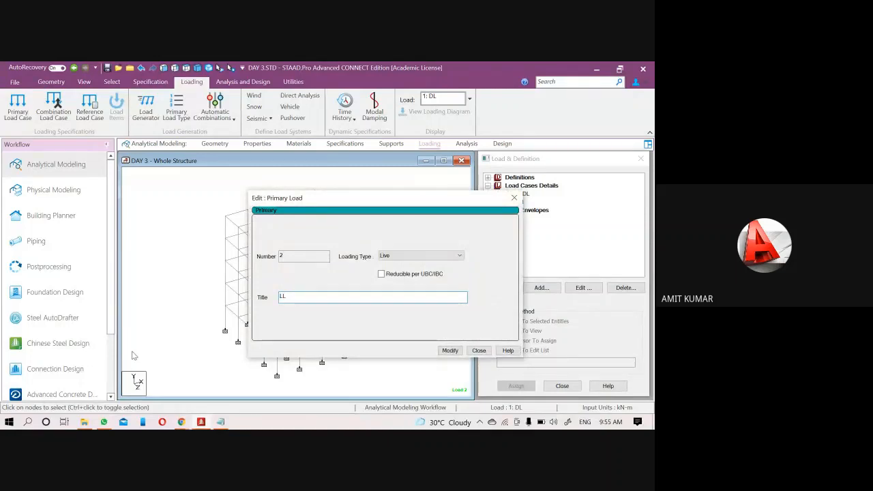
pyautogui.click(450, 351)
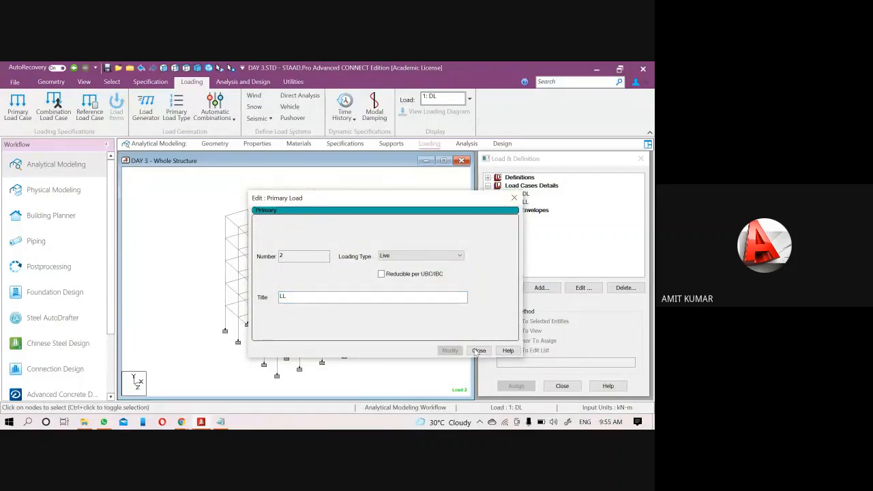
pyautogui.click(479, 351)
pyautogui.click(522, 195)
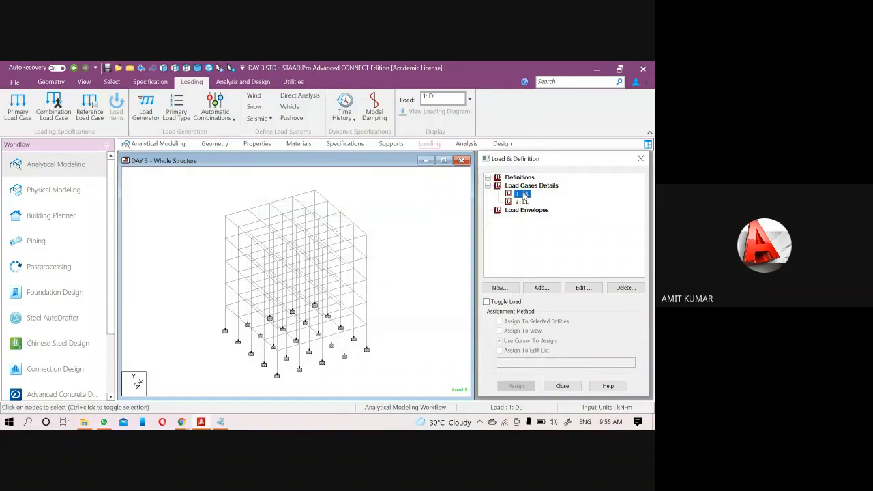
pyautogui.click(522, 202)
pyautogui.click(523, 194)
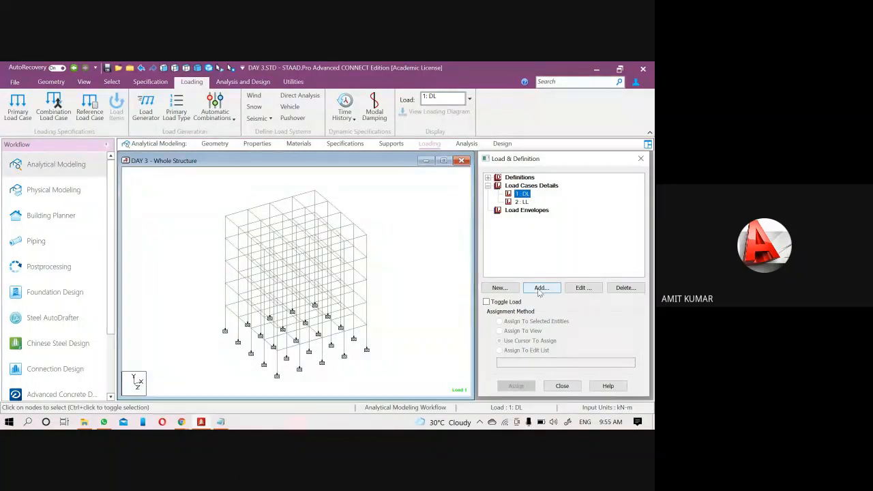
# Start adding load cases through Load Generation with 5 loads to be generated
pyautogui.click(532, 185)
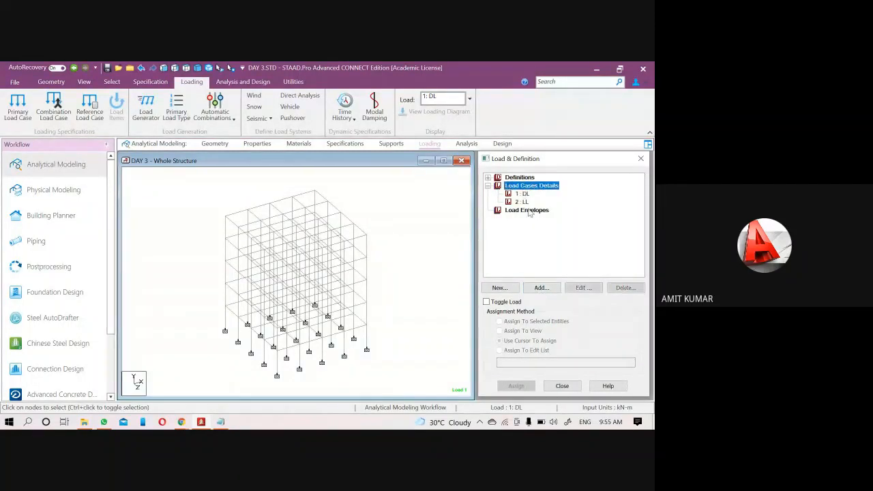
pyautogui.click(542, 287)
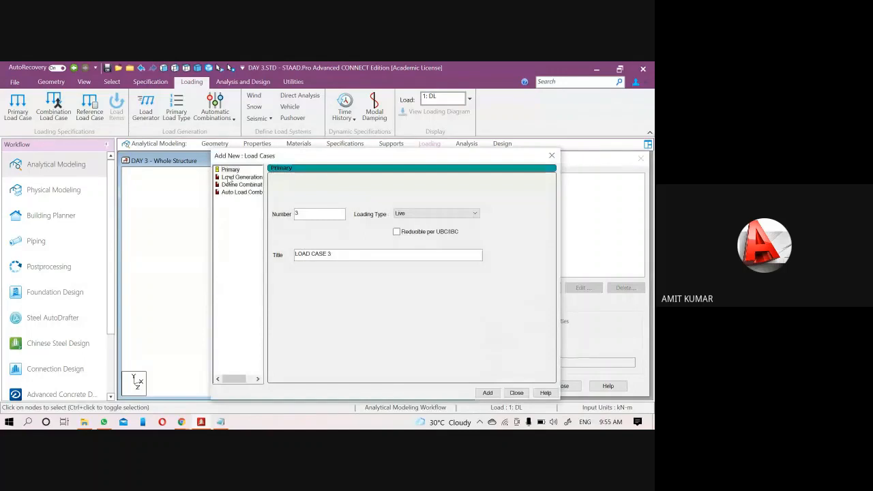
pyautogui.moveTo(258, 161); pyautogui.dragTo(207, 152)
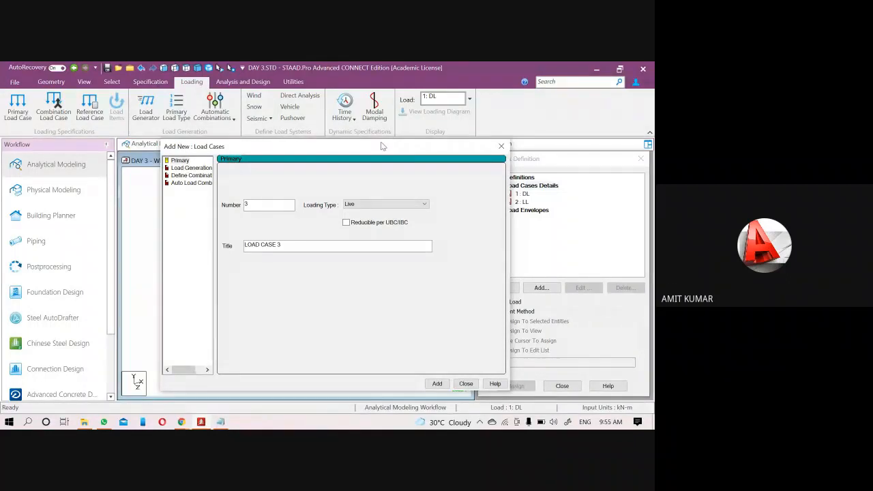
pyautogui.moveTo(357, 146); pyautogui.dragTo(263, 146)
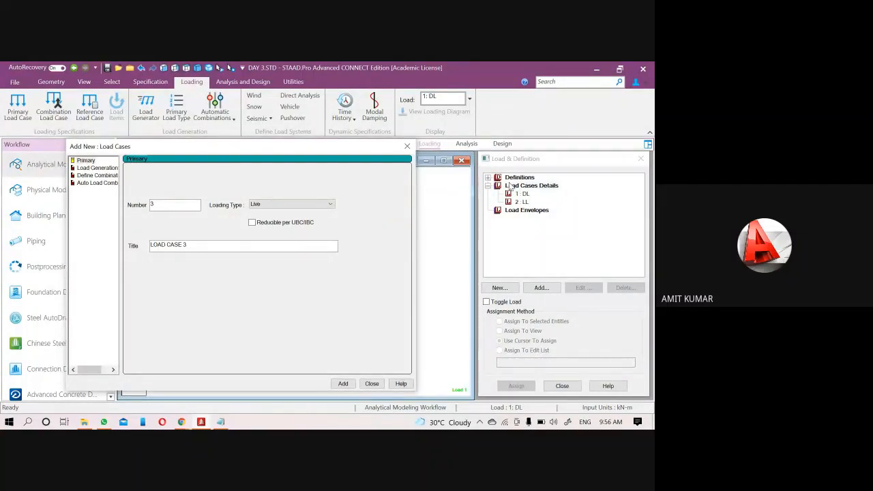
pyautogui.click(99, 170)
pyautogui.moveTo(240, 183); pyautogui.dragTo(171, 183)
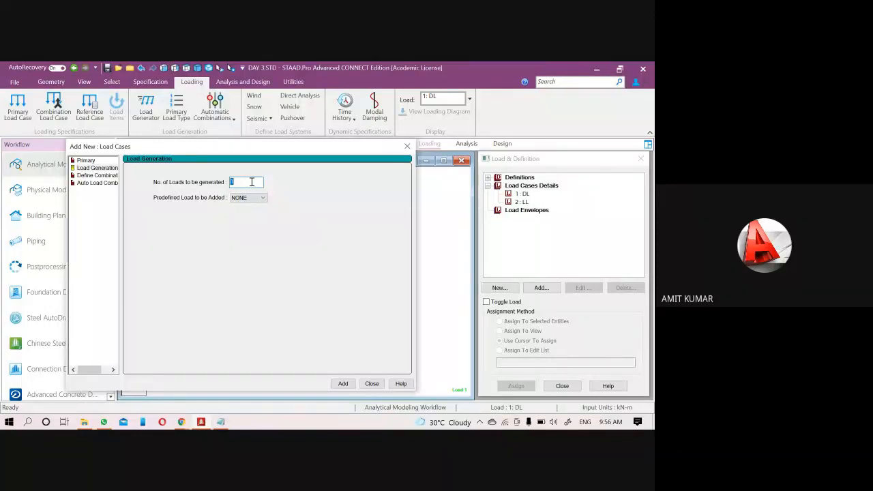
pyautogui.write('5')
pyautogui.moveTo(247, 183); pyautogui.dragTo(200, 181)
# Switch to the Google Meet call in Chrome, check the in-call messages, and return to STAAD.Pro
pyautogui.click(181, 422)
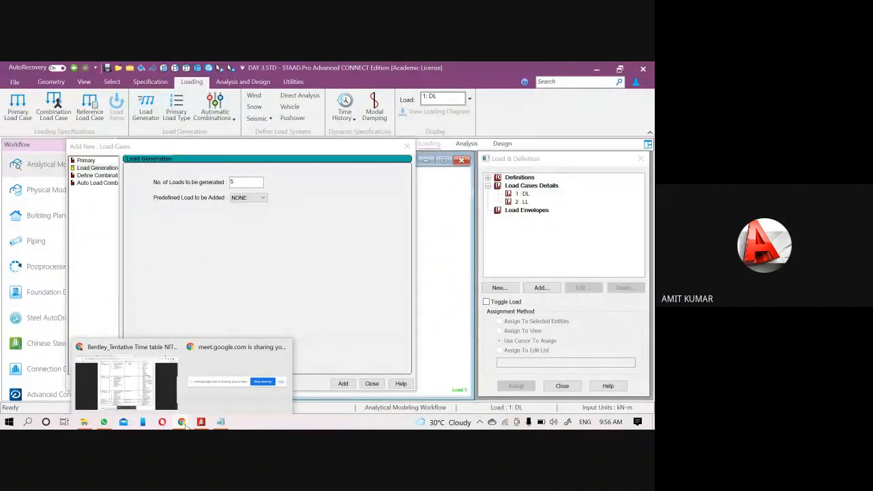
pyautogui.click(143, 387)
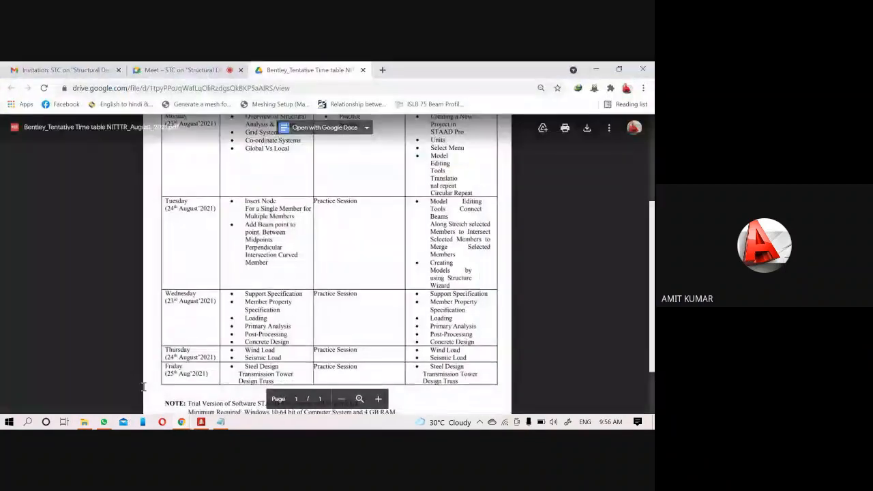
pyautogui.click(175, 68)
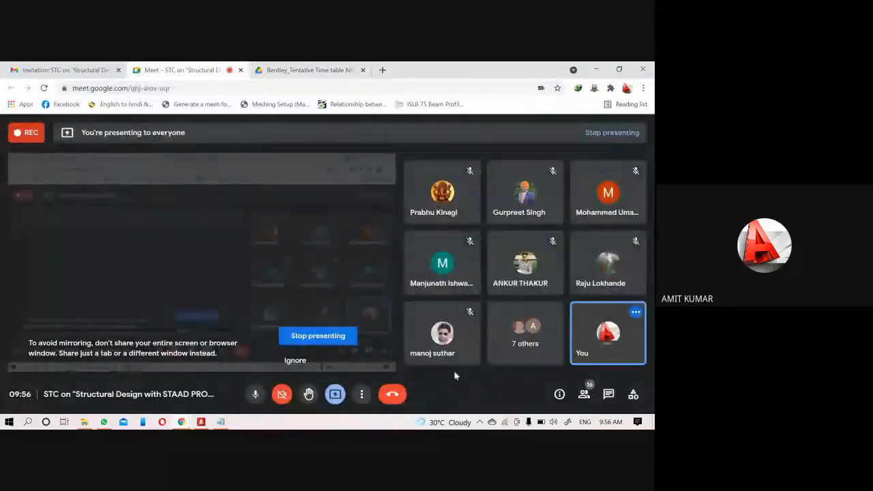
pyautogui.click(607, 395)
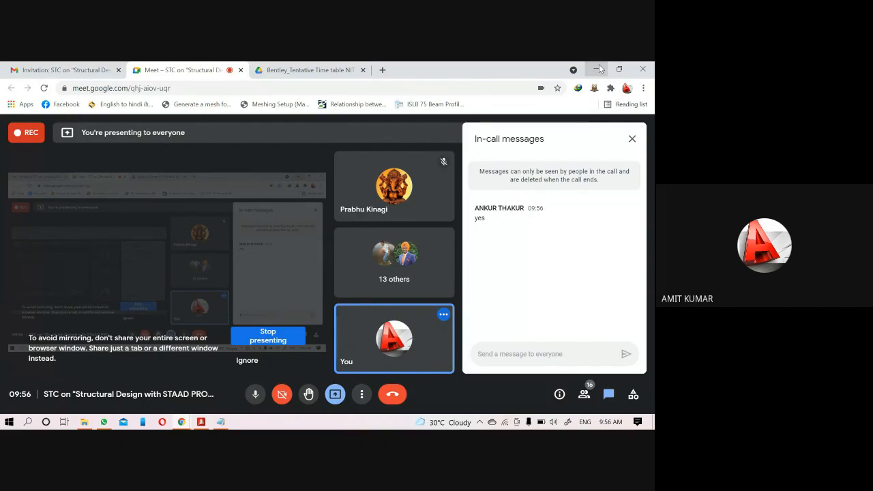
pyautogui.click(599, 69)
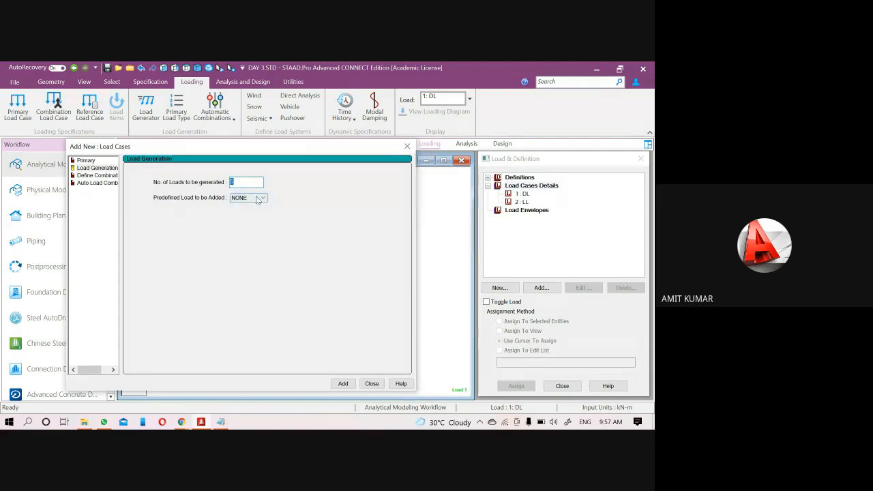
# Restart adding a load case, look at the Define Combinations options and bring up the Auto Load Combination settings
pyautogui.click(407, 146)
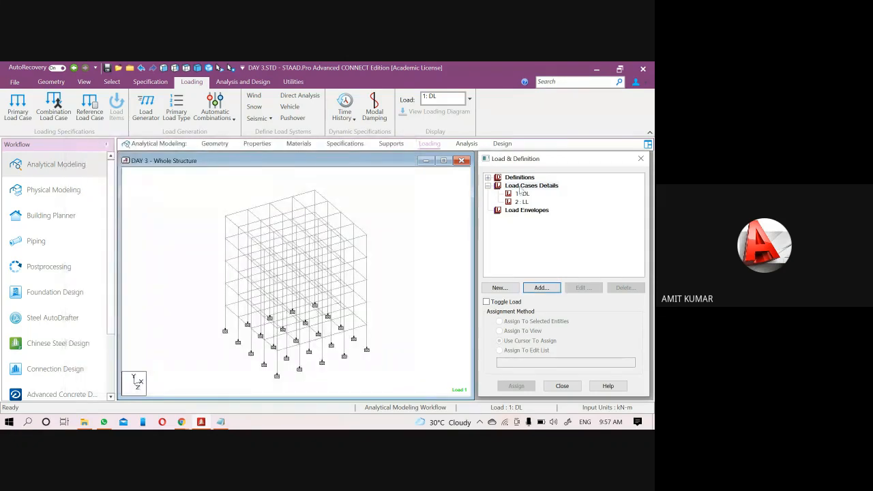
pyautogui.click(522, 194)
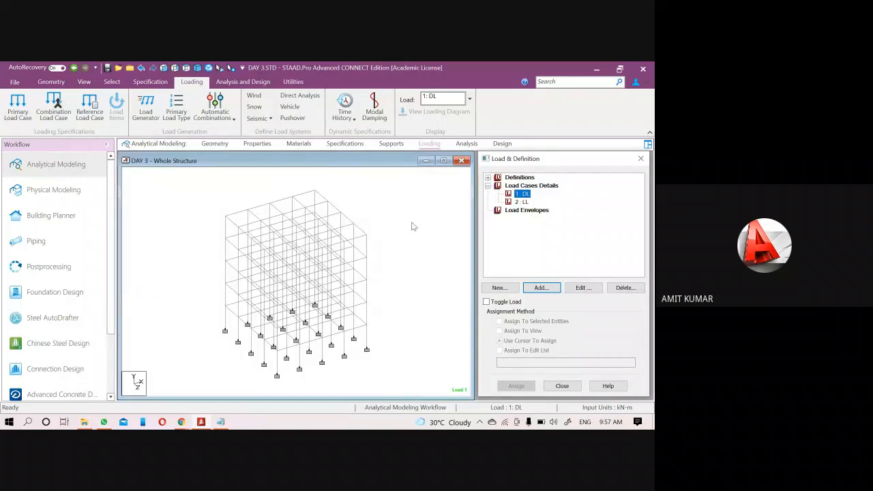
pyautogui.click(534, 186)
pyautogui.click(542, 289)
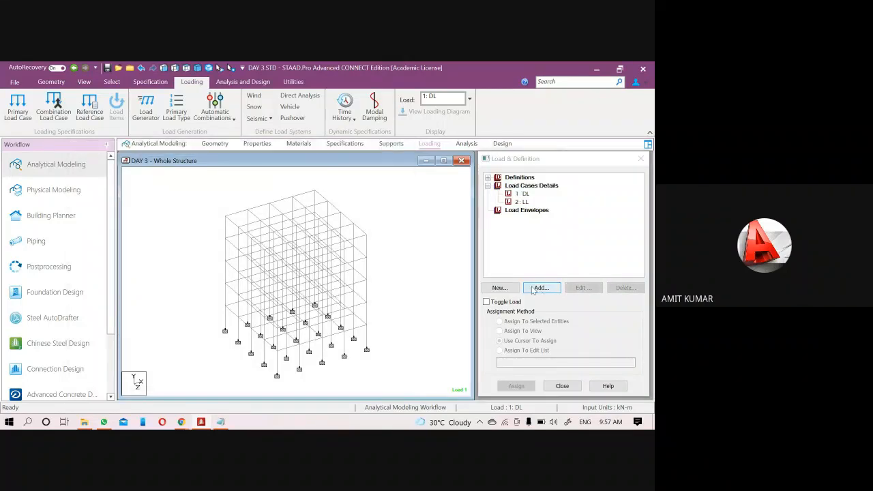
pyautogui.click(245, 186)
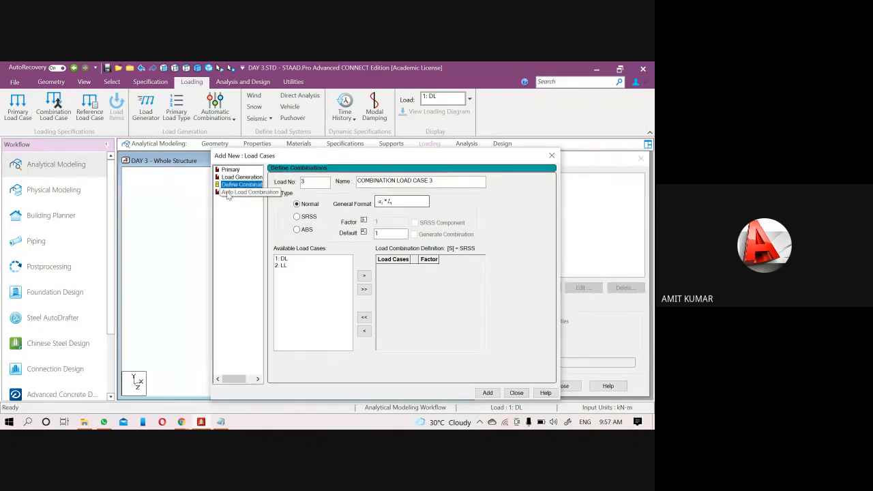
pyautogui.click(228, 194)
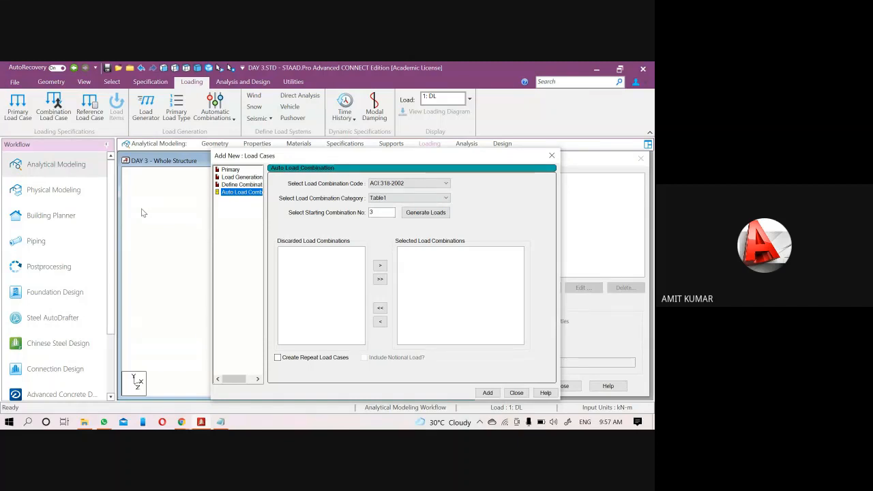
pyautogui.click(246, 185)
pyautogui.click(238, 194)
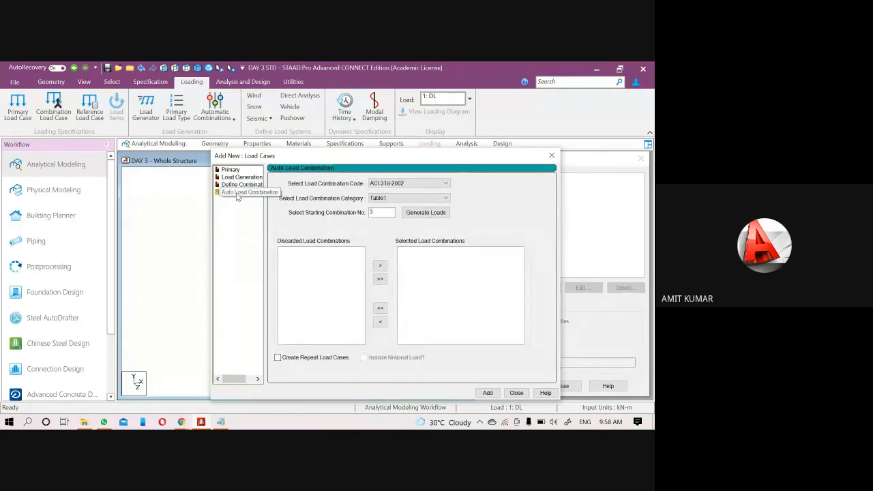
# Generate automatic load combinations for code IS:456/IS:800 and category IS456:2000 Table18, and go through the selected combinations one by one
pyautogui.click(409, 182)
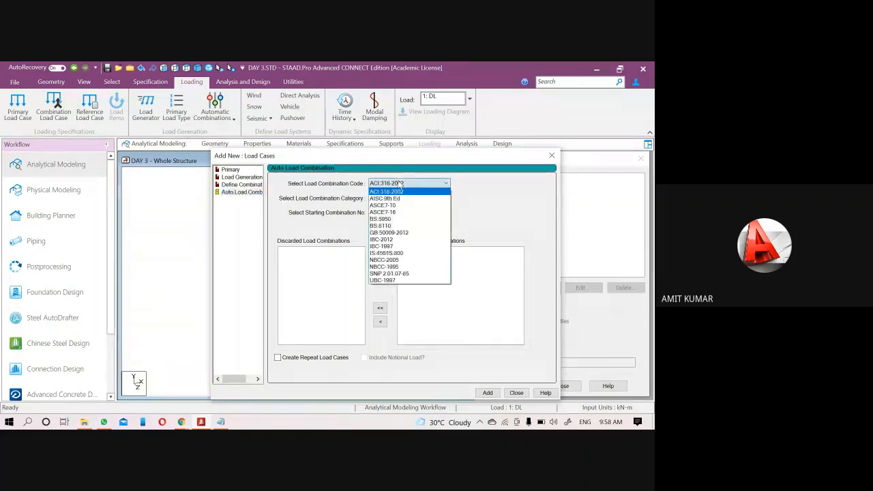
pyautogui.click(404, 257)
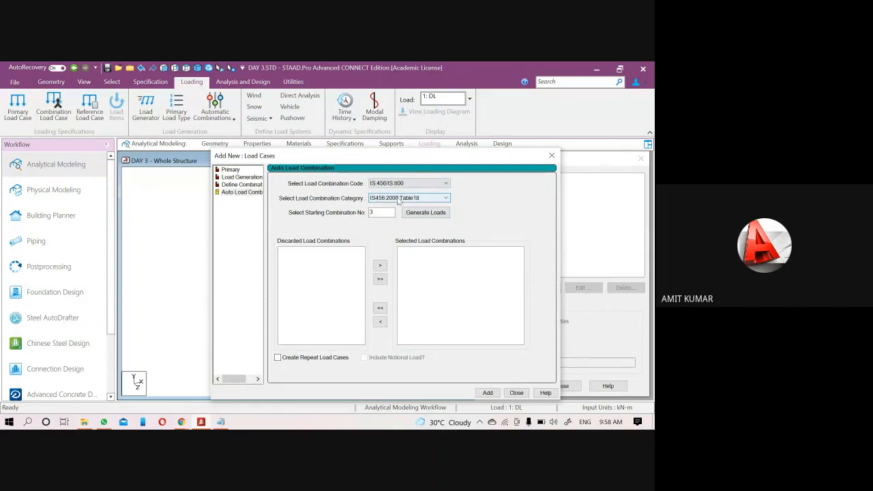
pyautogui.click(401, 199)
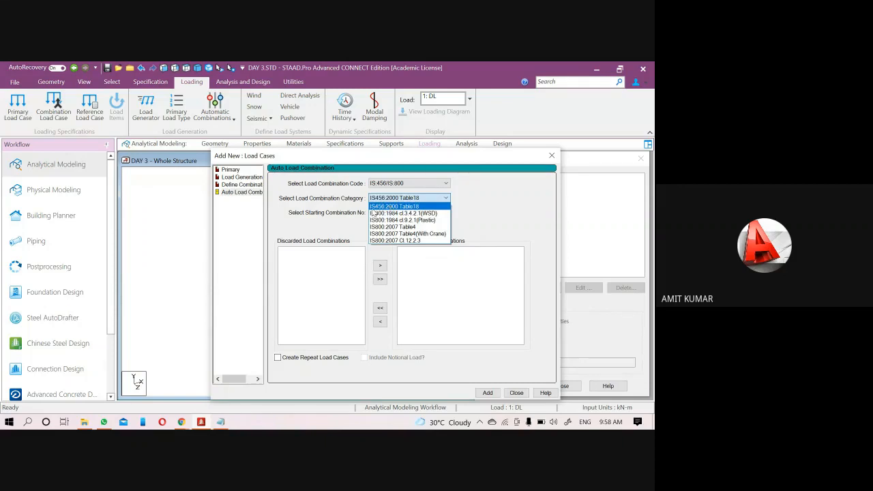
pyautogui.click(395, 207)
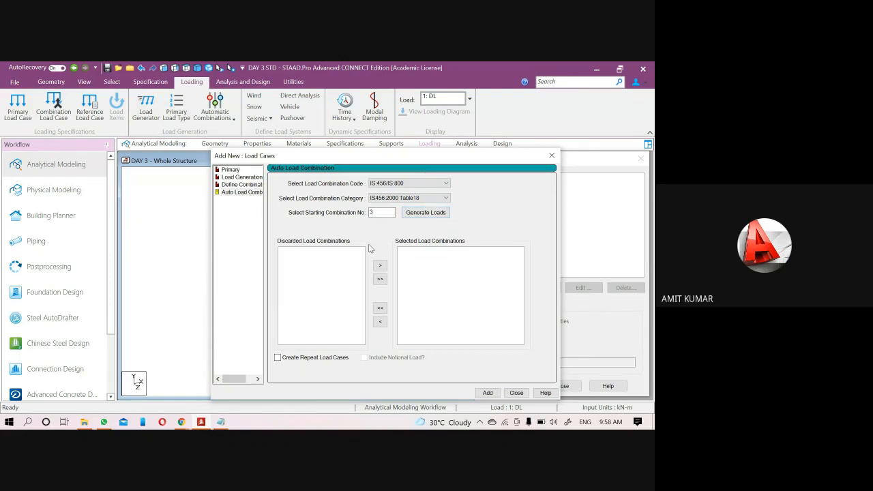
pyautogui.moveTo(388, 160); pyautogui.dragTo(214, 142)
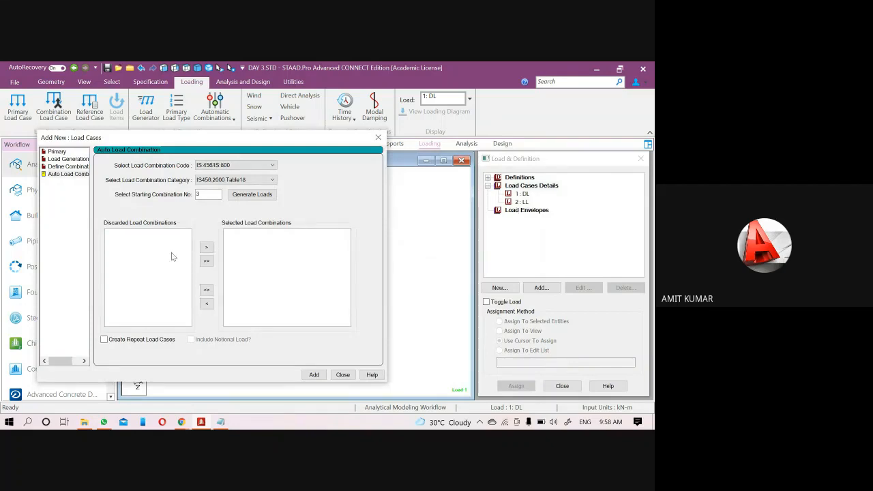
pyautogui.click(253, 198)
pyautogui.click(238, 234)
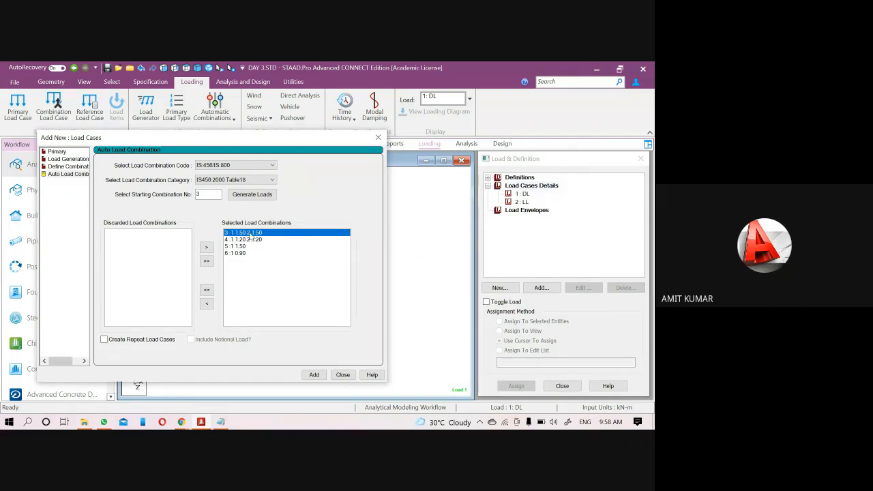
pyautogui.click(229, 241)
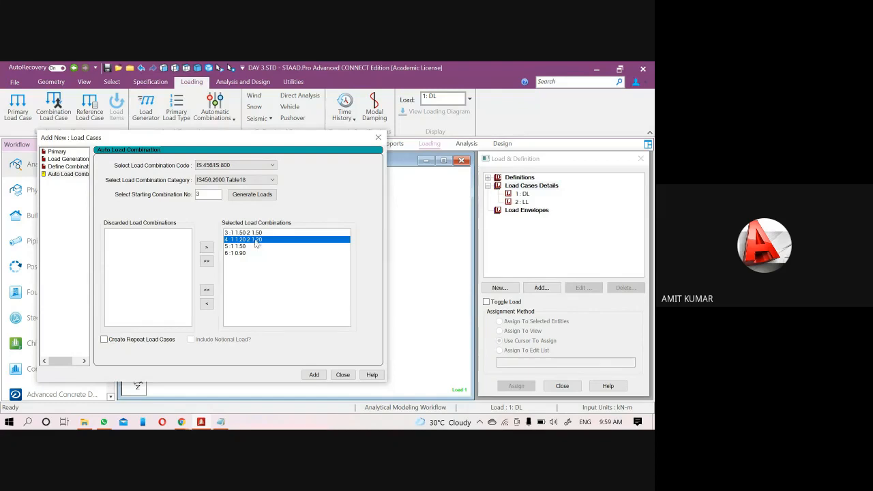
pyautogui.click(240, 246)
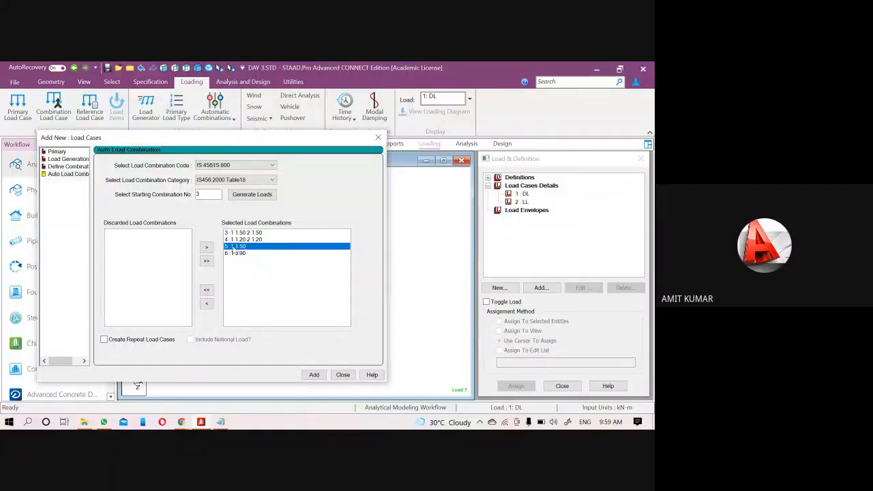
pyautogui.click(240, 254)
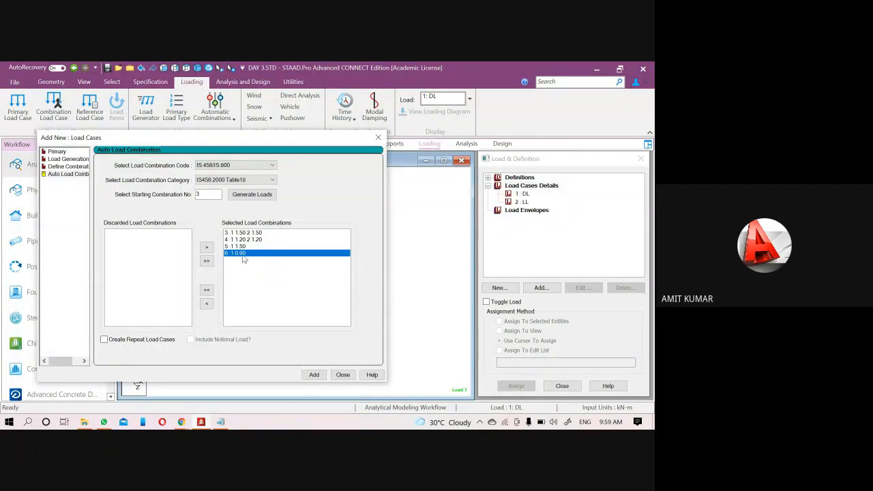
# Check the selected combination 5 and close the automatic load combination settings without adding the combinations
pyautogui.click(240, 247)
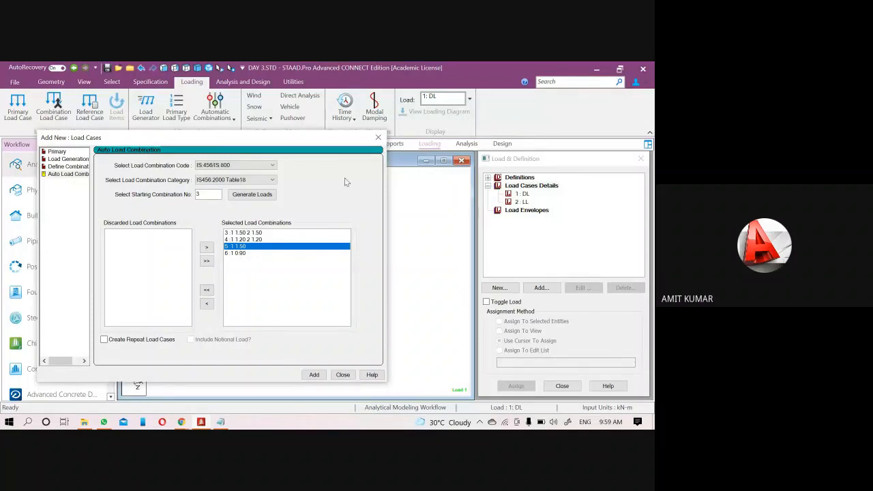
pyautogui.click(377, 139)
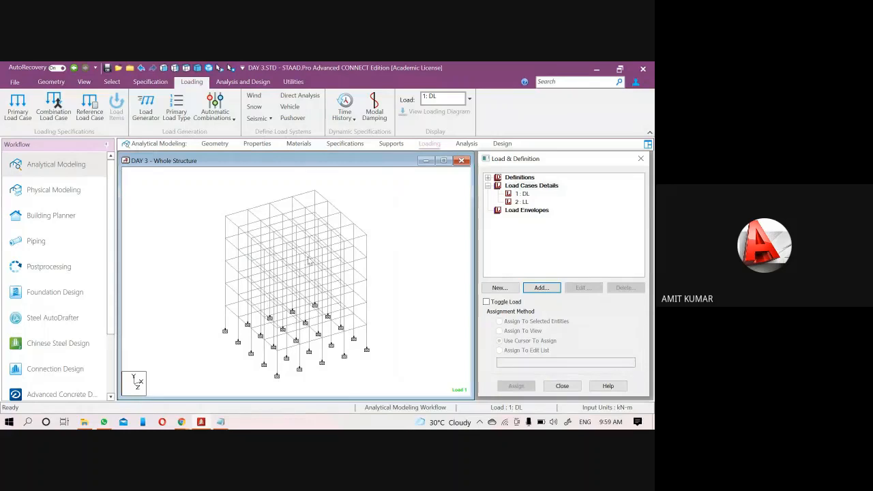
pyautogui.click(524, 195)
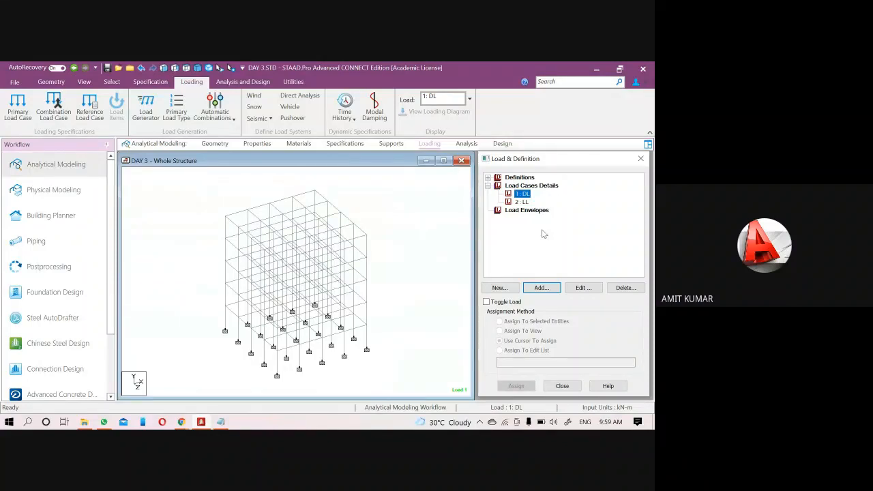
pyautogui.click(441, 219)
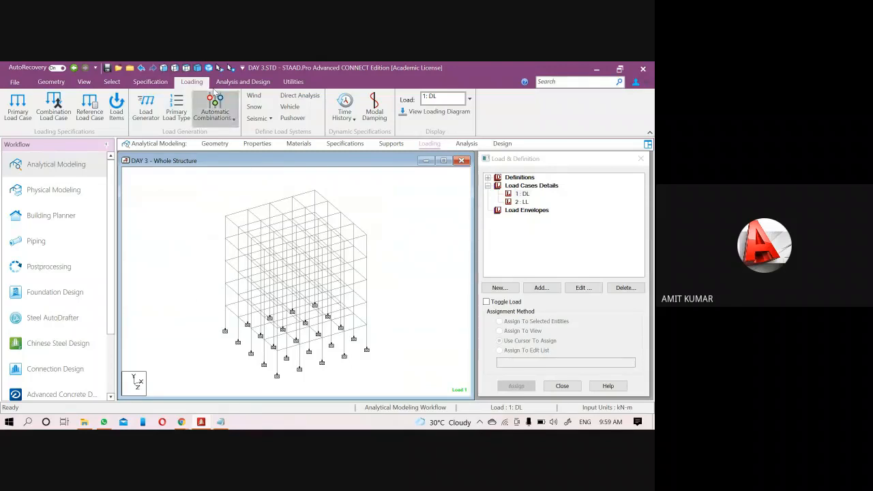
# Inspect the frame in the 3D rendered view from another angle and close that view again
pyautogui.click(209, 68)
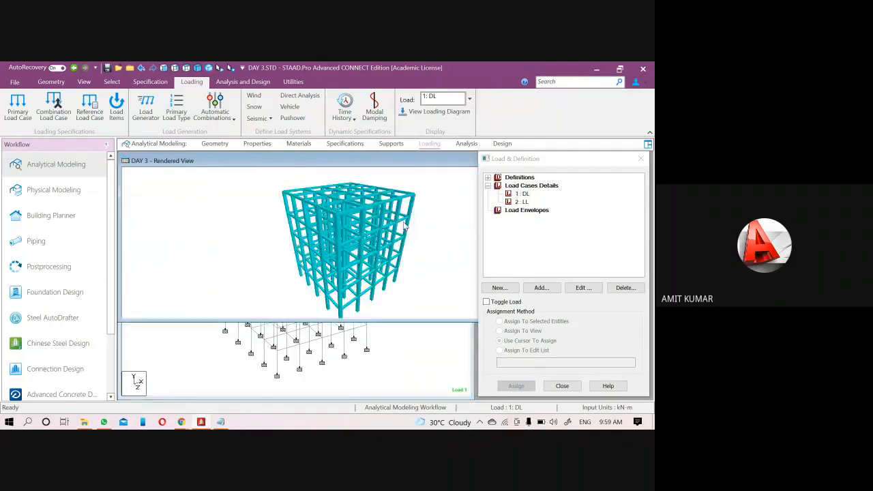
pyautogui.moveTo(410, 223)
pyautogui.mouseDown()
pyautogui.moveTo(404, 243)
pyautogui.moveTo(395, 212)
pyautogui.moveTo(410, 171)
pyautogui.moveTo(408, 207)
pyautogui.mouseUp()
pyautogui.moveTo(405, 163); pyautogui.dragTo(334, 164)
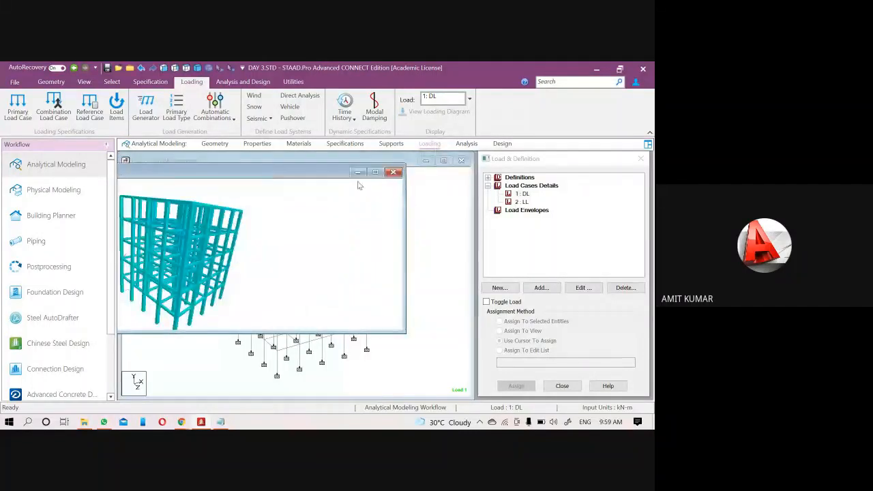
pyautogui.click(394, 172)
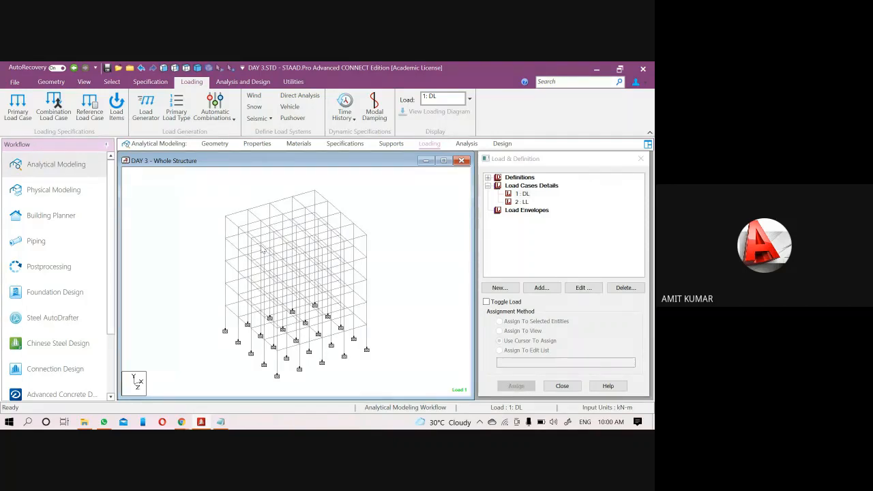
pyautogui.scroll(1, 240, 273)
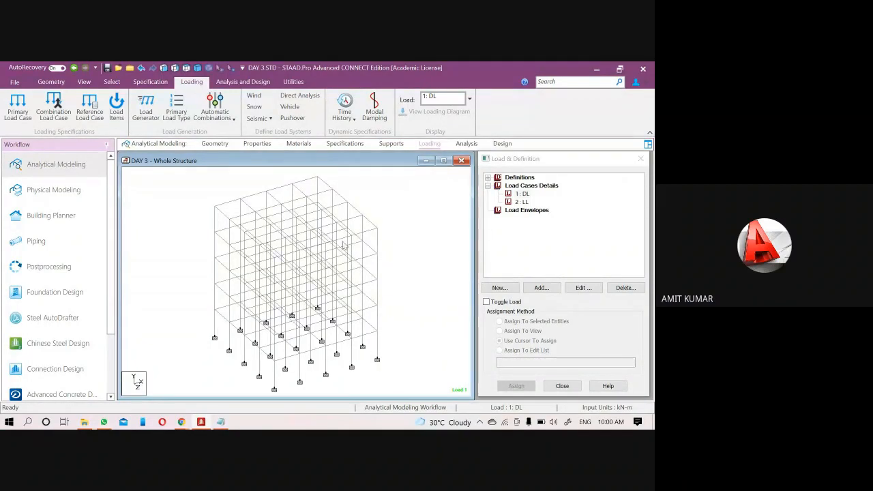
pyautogui.click(522, 193)
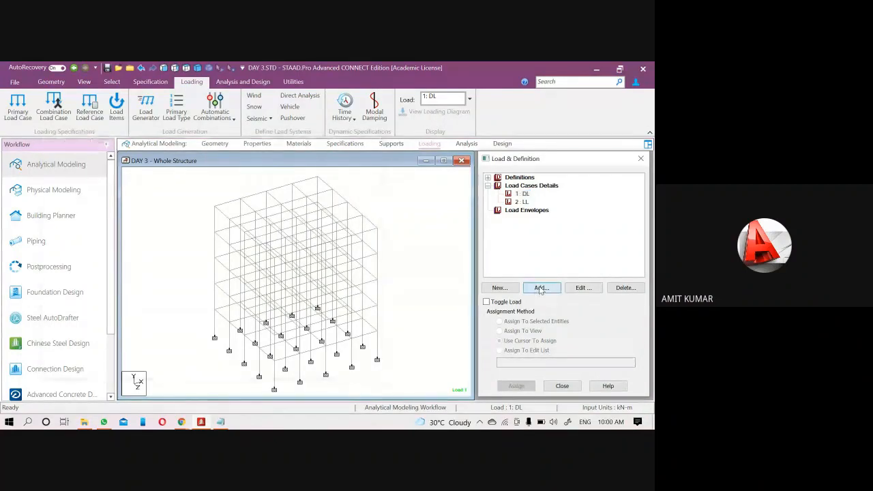
pyautogui.click(541, 288)
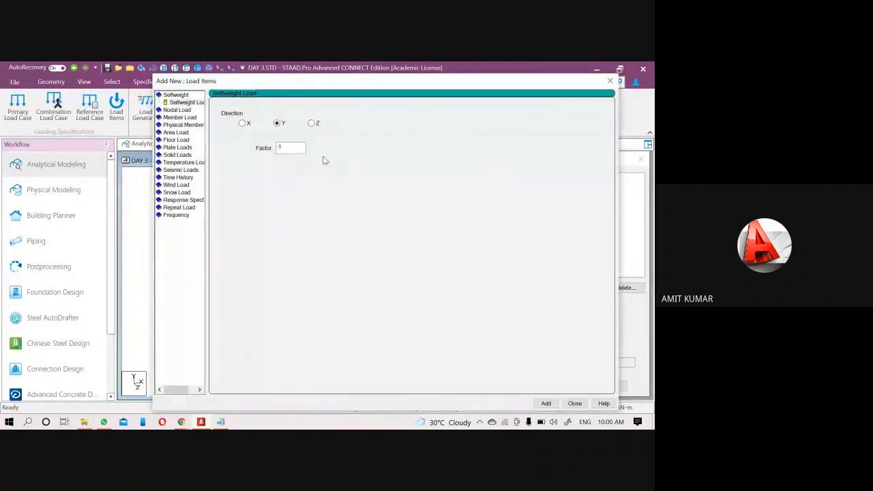
pyautogui.moveTo(357, 84); pyautogui.dragTo(253, 136)
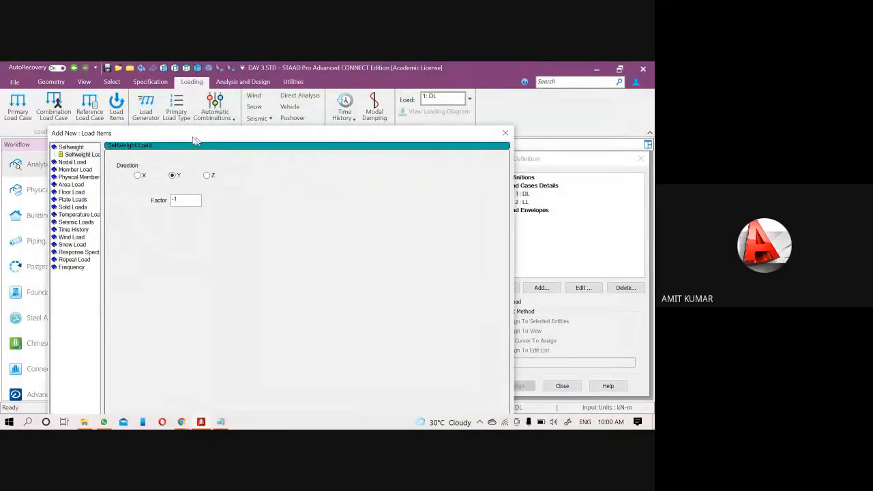
pyautogui.moveTo(193, 140); pyautogui.dragTo(149, 131)
pyautogui.click(454, 125)
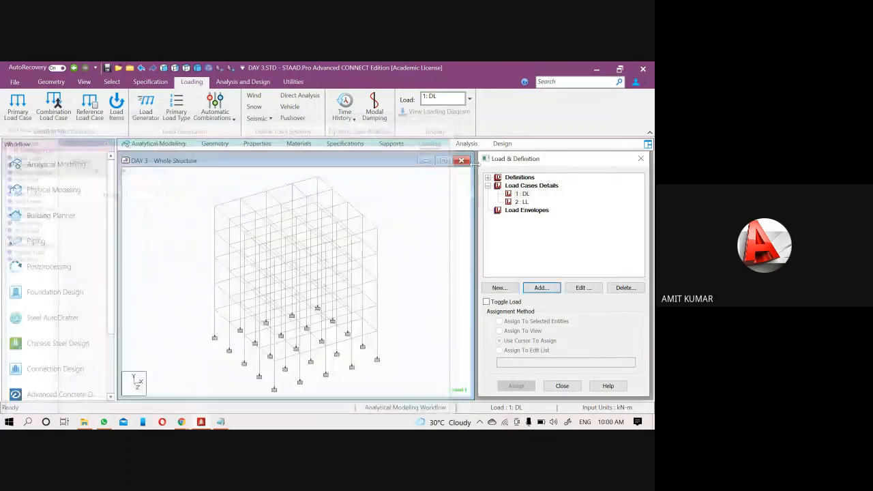
# Add a selfweight load in the Y direction with factor -1 to the DL load case
pyautogui.click(523, 194)
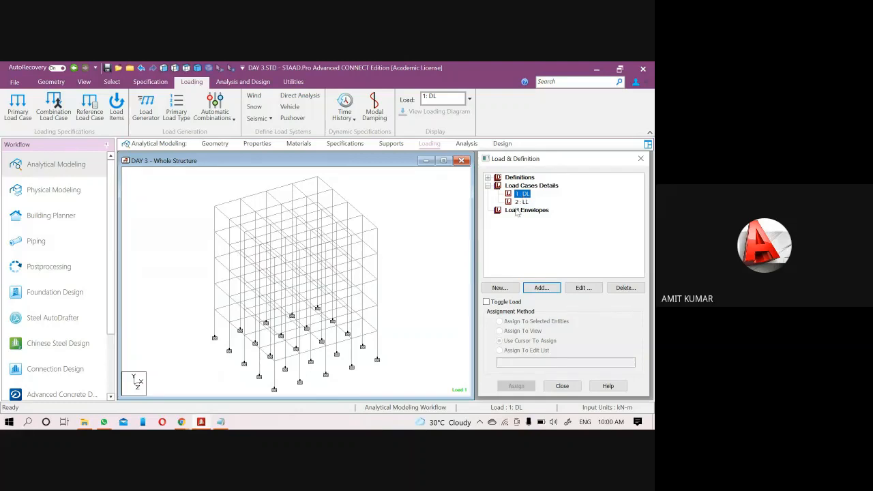
pyautogui.click(543, 291)
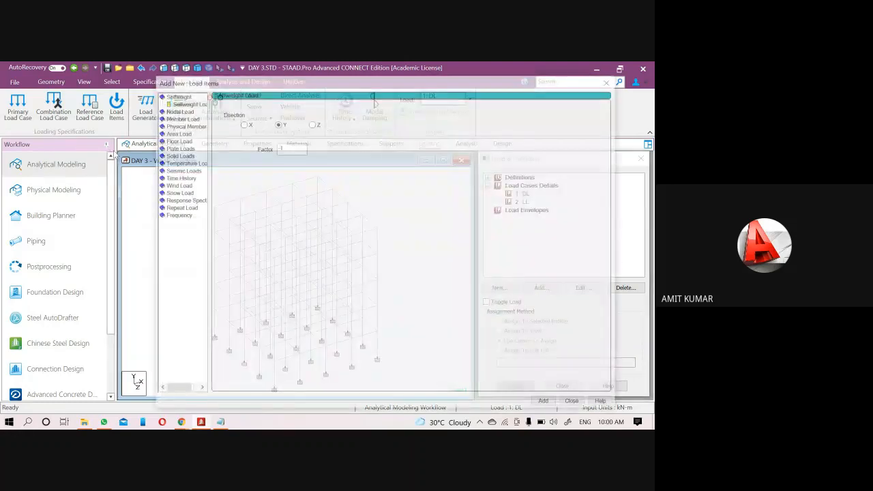
pyautogui.moveTo(186, 86); pyautogui.dragTo(95, 128)
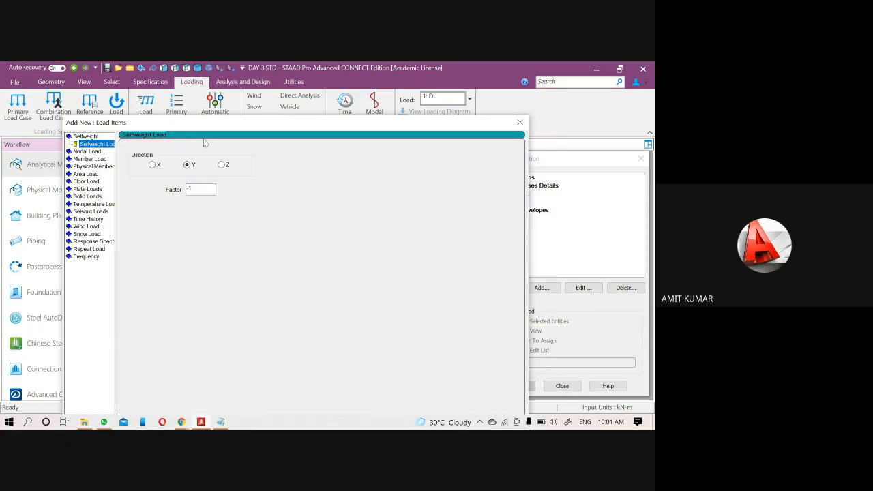
pyautogui.moveTo(196, 127); pyautogui.dragTo(160, 114)
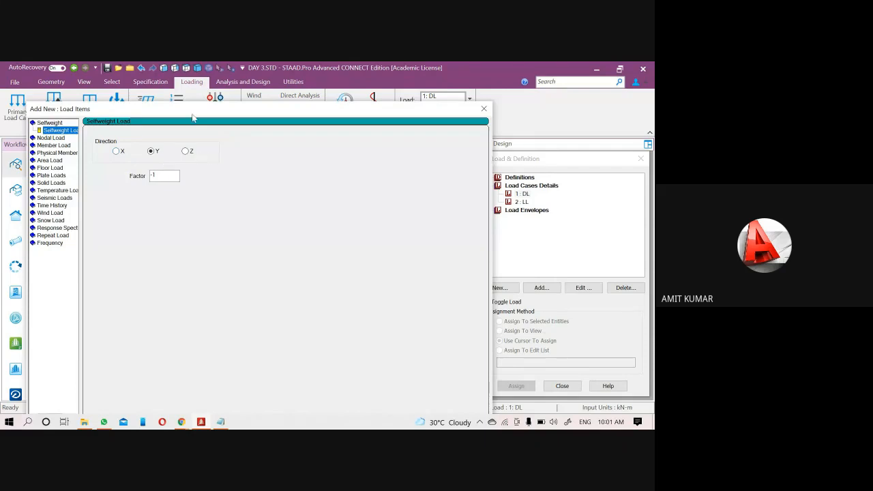
pyautogui.moveTo(180, 113); pyautogui.dragTo(159, 88)
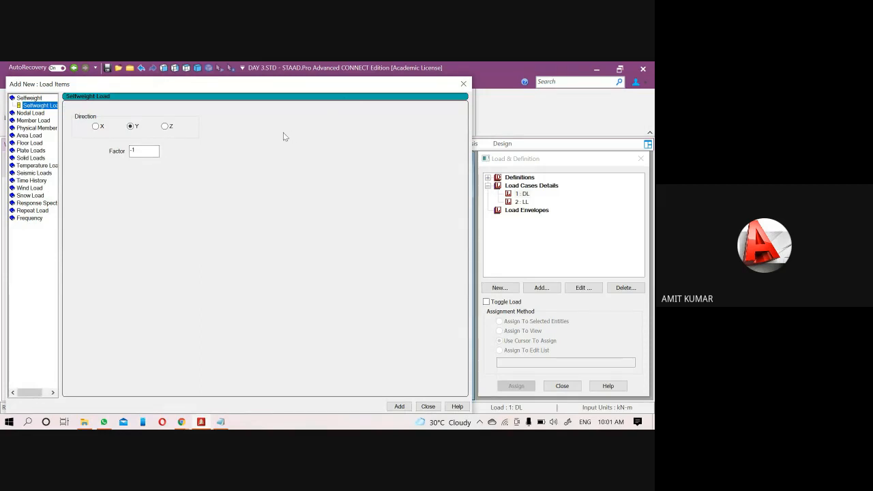
pyautogui.moveTo(399, 88); pyautogui.dragTo(638, 111)
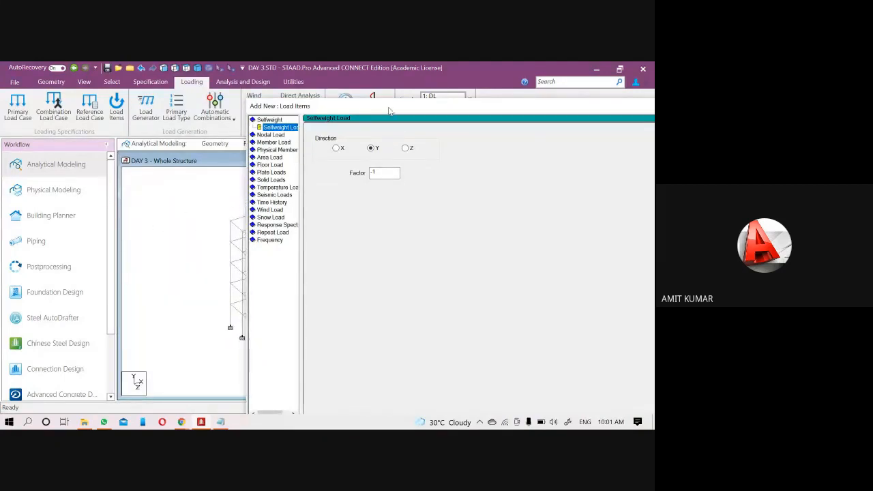
pyautogui.moveTo(392, 116); pyautogui.dragTo(449, 108)
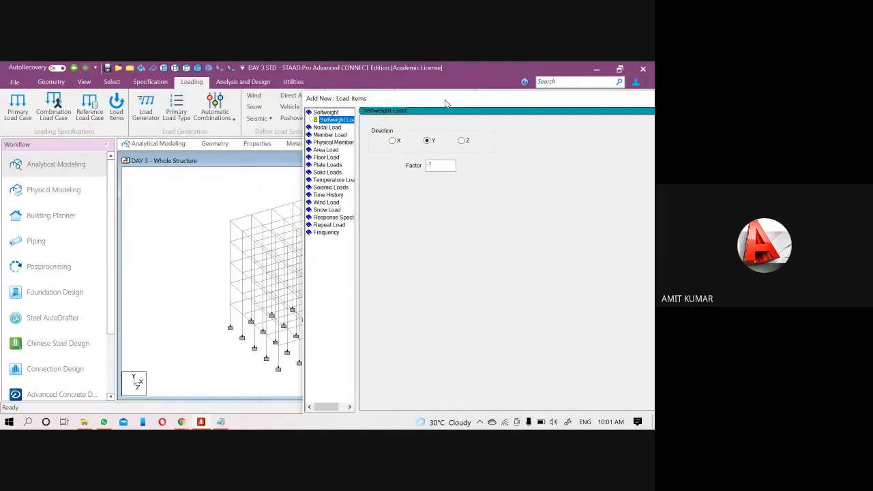
pyautogui.doubleClick(430, 164)
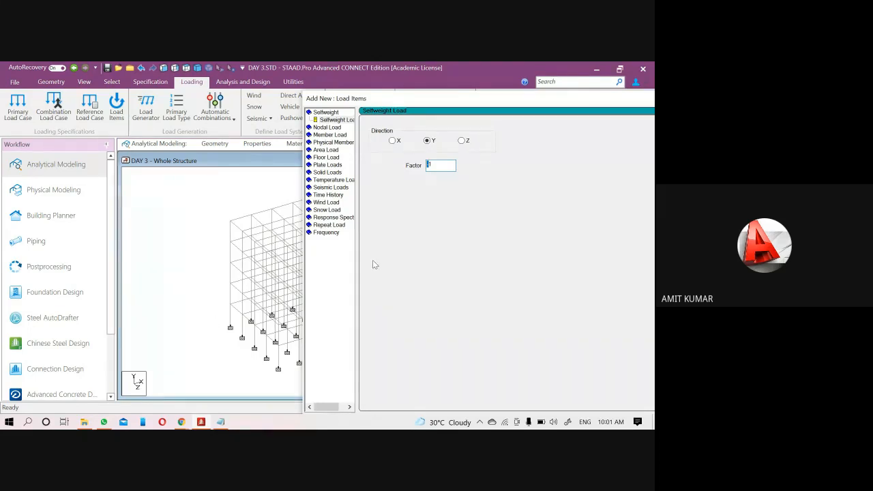
pyautogui.click(427, 166)
pyautogui.moveTo(442, 105)
pyautogui.mouseDown()
pyautogui.moveTo(414, 101)
pyautogui.moveTo(446, 100)
pyautogui.mouseUp()
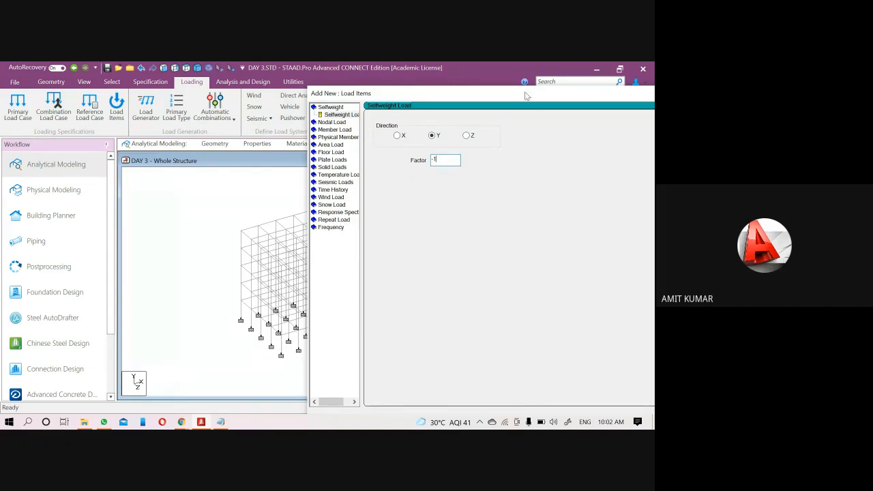
pyautogui.moveTo(503, 94); pyautogui.dragTo(319, 79)
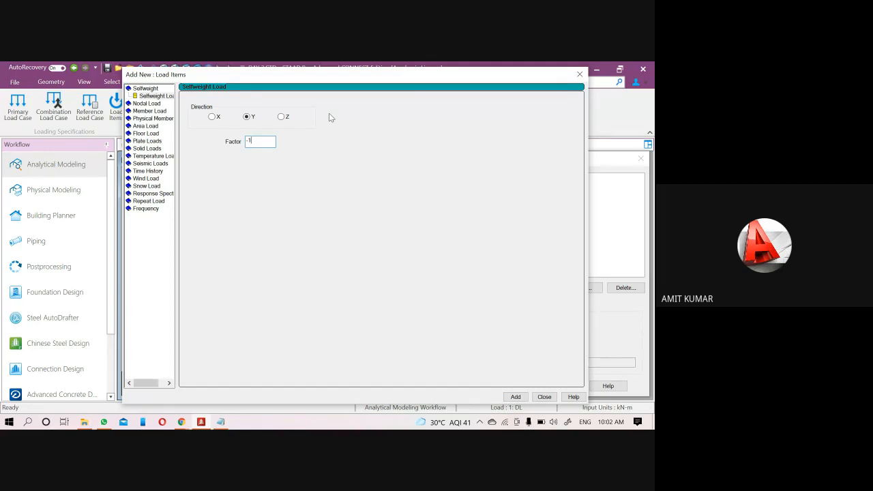
pyautogui.click(516, 397)
pyautogui.click(544, 397)
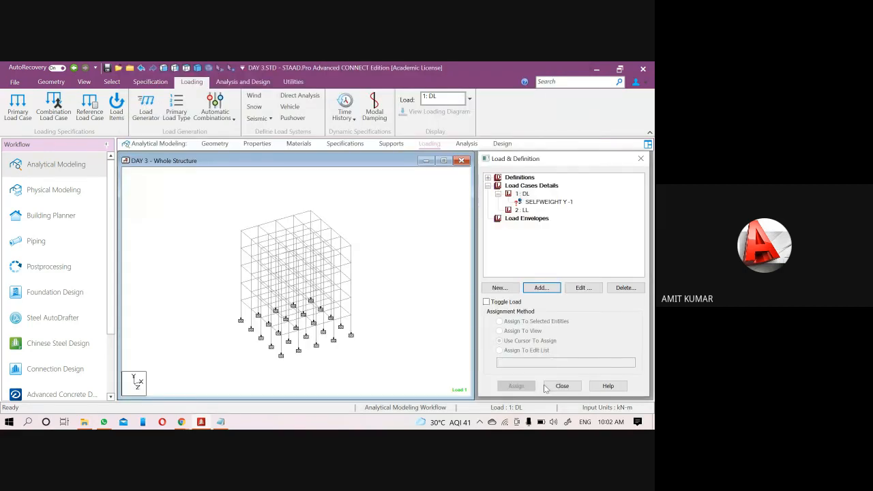
# Assign the selfweight load to the whole structure using the Assign To View method
pyautogui.click(532, 204)
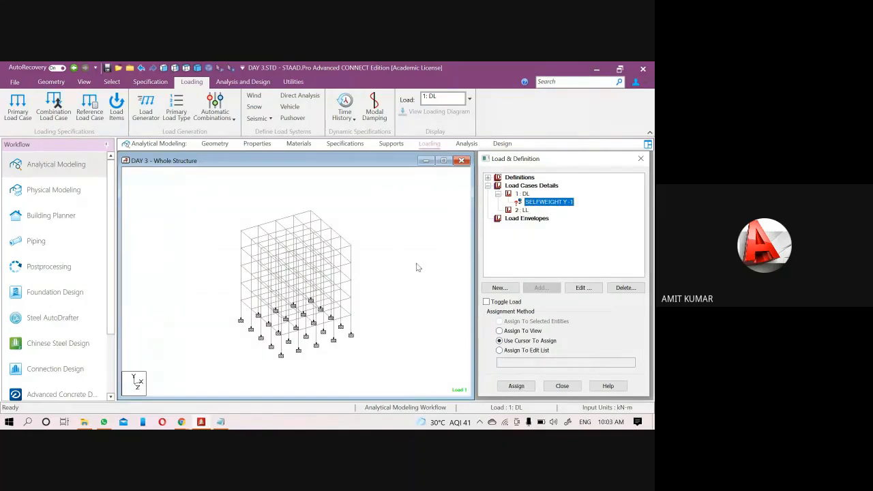
pyautogui.click(513, 331)
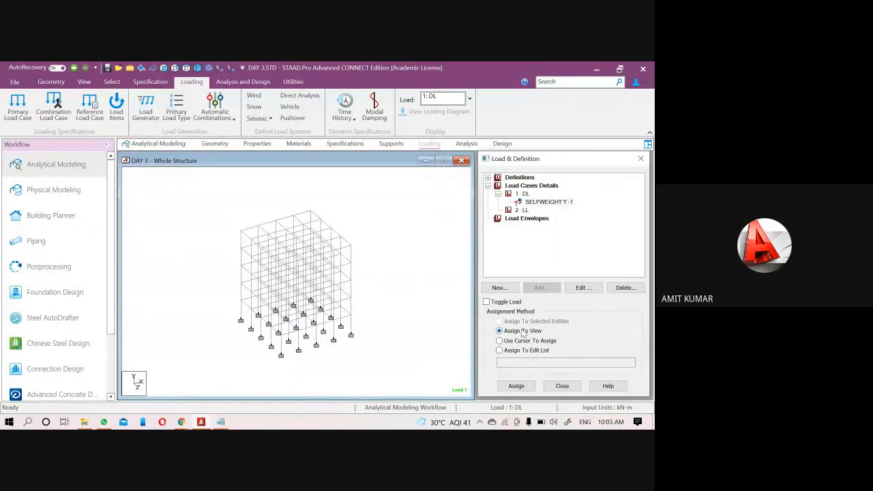
pyautogui.click(517, 386)
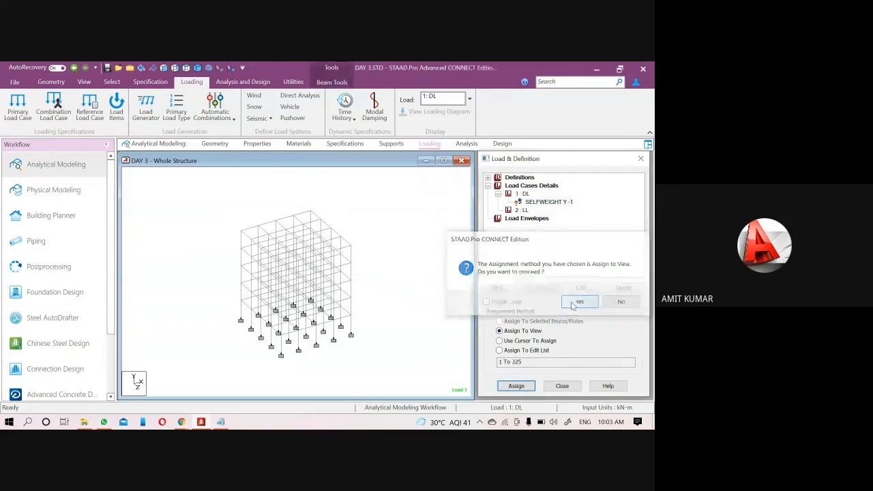
pyautogui.click(576, 302)
pyautogui.scroll(2, 372, 270)
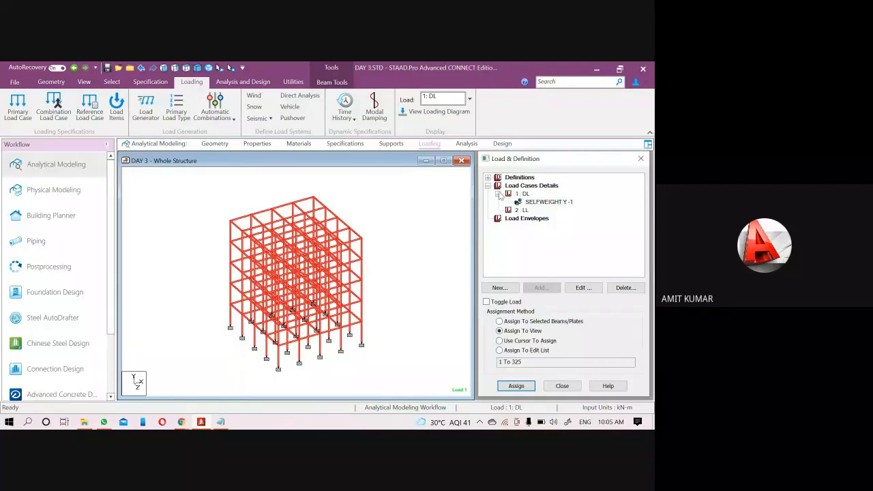
# Start a new floor load in the DL case by YRANGE in Global Y, with a pressure of -3.75 kN/m2
pyautogui.click(522, 194)
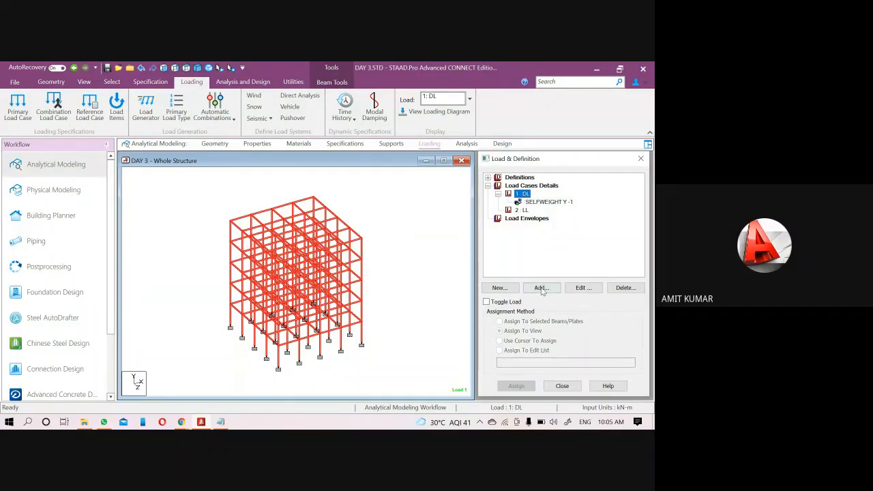
pyautogui.click(540, 289)
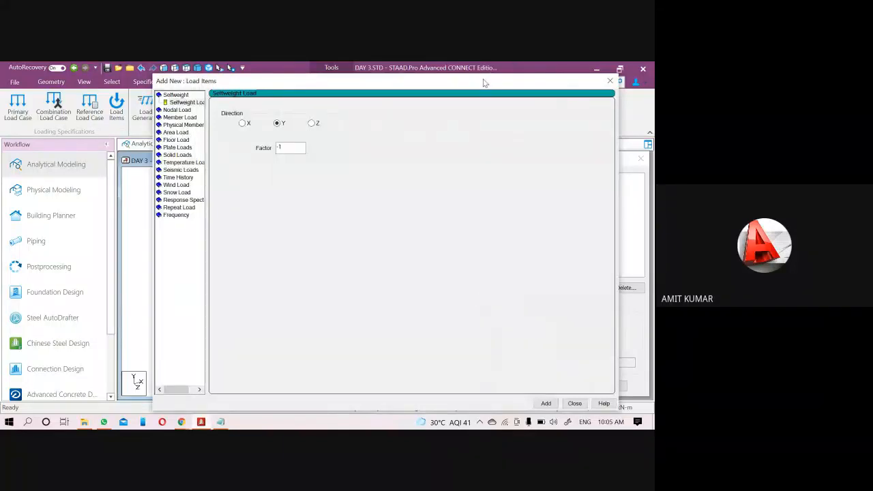
pyautogui.moveTo(484, 83); pyautogui.dragTo(326, 111)
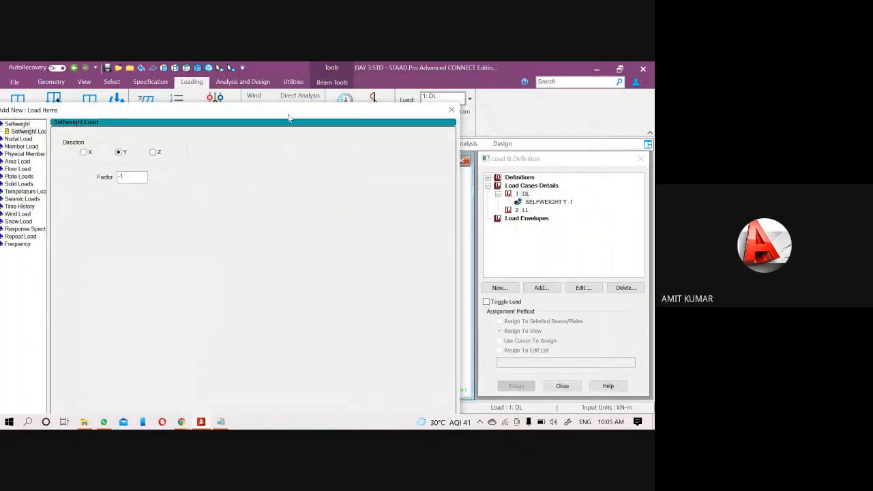
pyautogui.moveTo(288, 113); pyautogui.dragTo(326, 104)
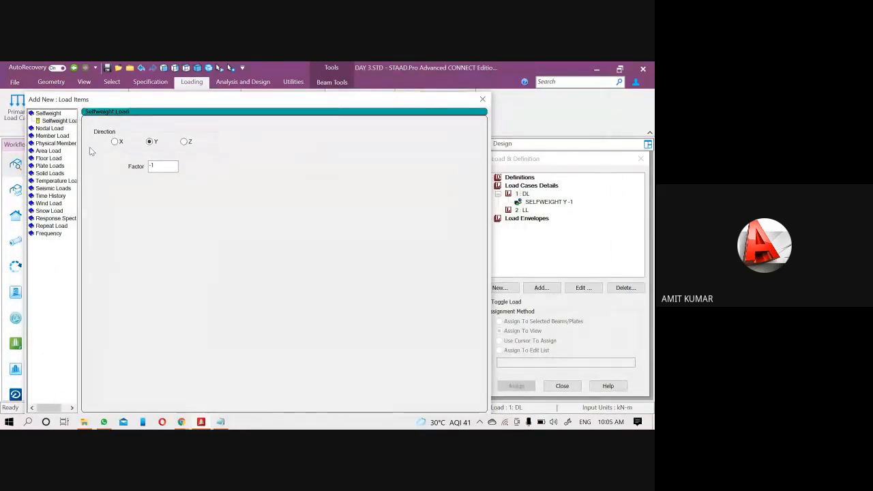
pyautogui.click(45, 159)
pyautogui.moveTo(138, 178); pyautogui.dragTo(67, 182)
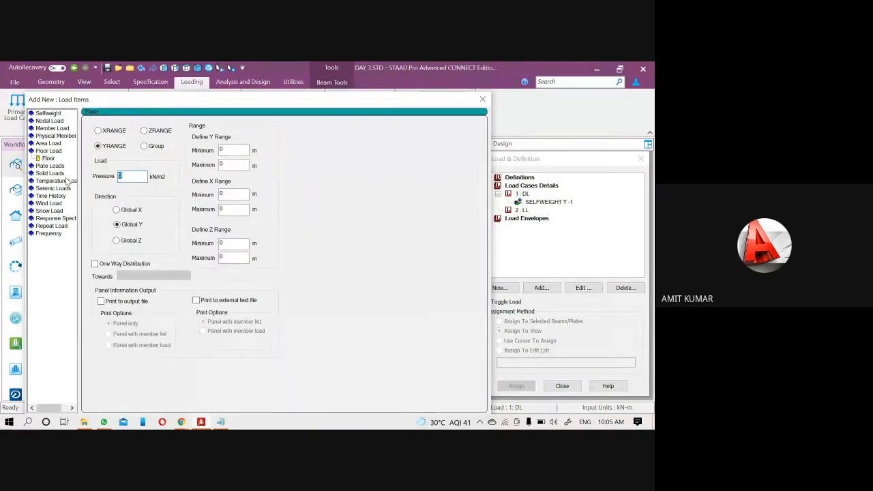
pyautogui.write('-')
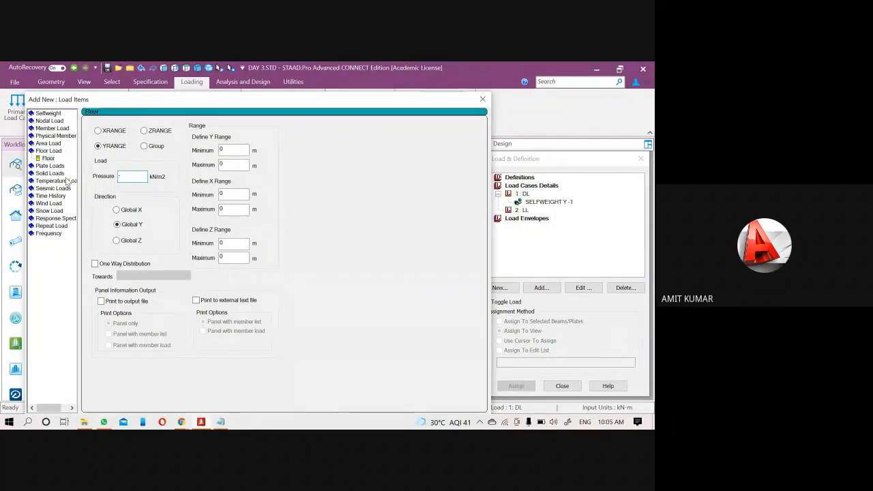
pyautogui.write('3.75')
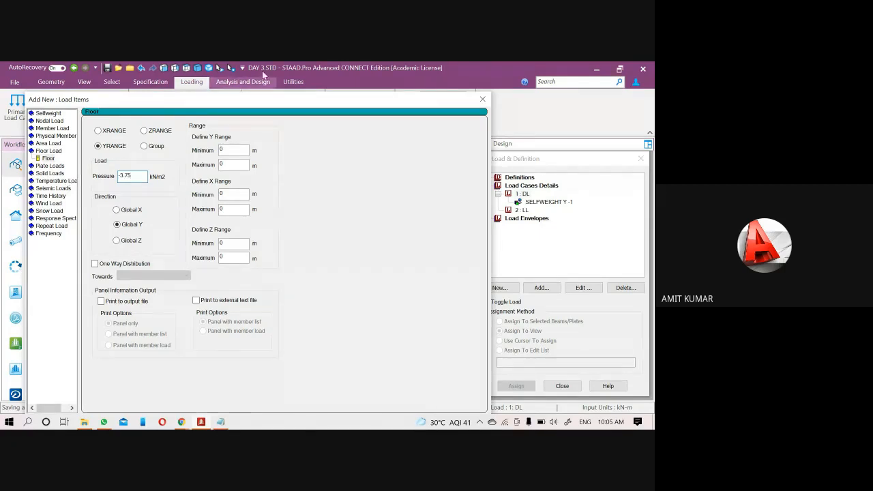
# Add the floor load to the DL case with the Y range minimum and maximum left at 0, and dismiss the warning
pyautogui.moveTo(211, 102); pyautogui.dragTo(321, 88)
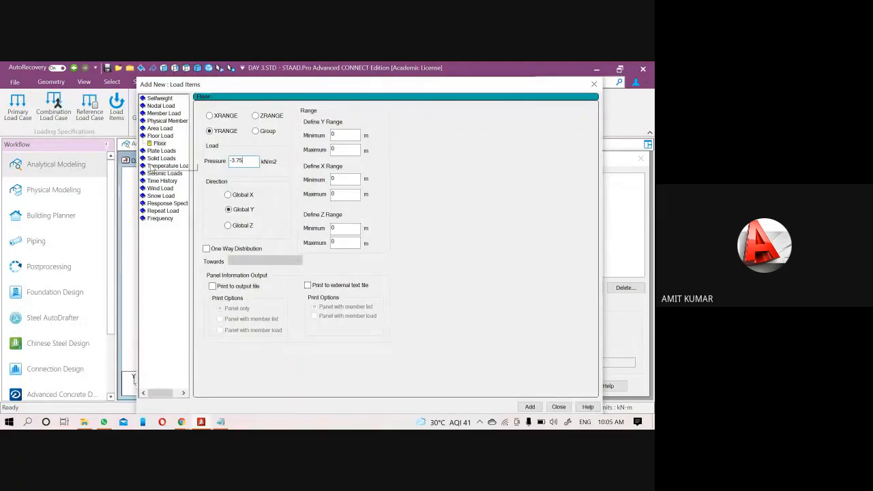
pyautogui.moveTo(234, 87); pyautogui.dragTo(313, 81)
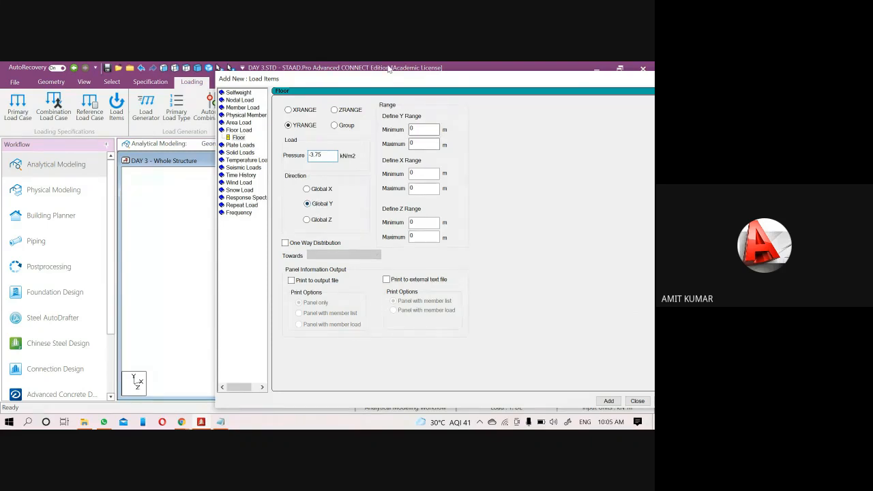
pyautogui.moveTo(379, 76); pyautogui.dragTo(432, 74)
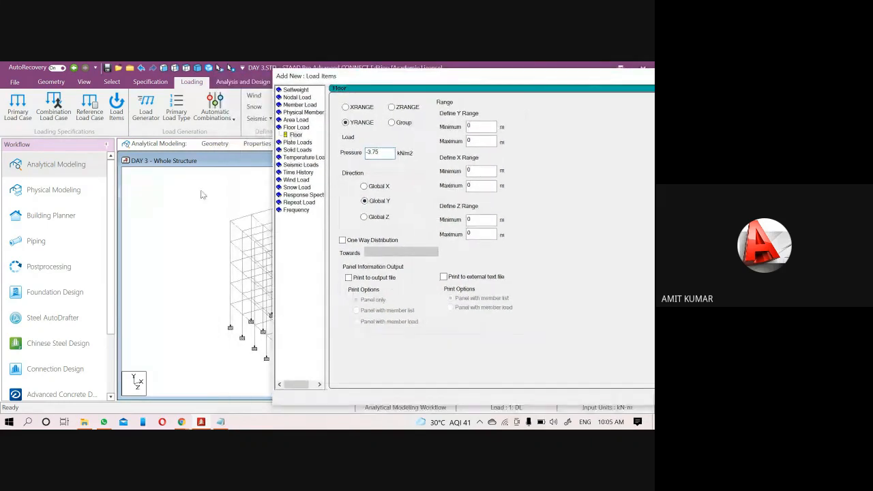
pyautogui.scroll(-1, 203, 207)
pyautogui.scroll(-1, 159, 207)
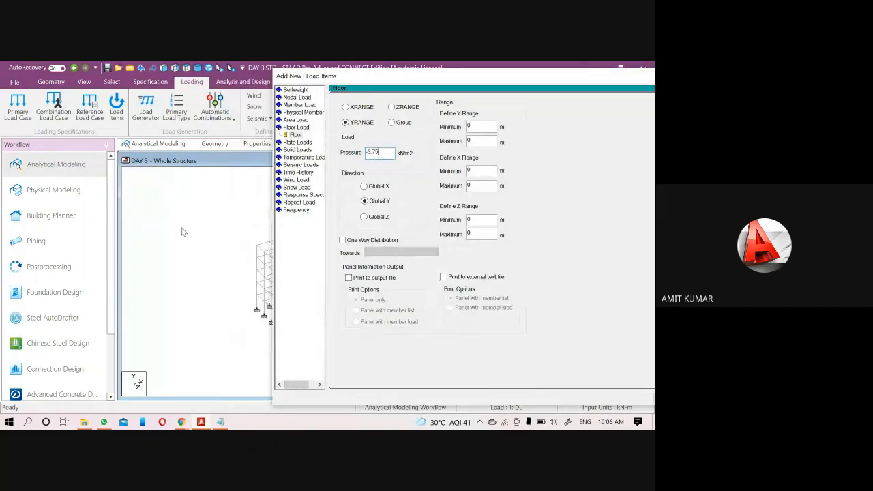
pyautogui.moveTo(372, 82); pyautogui.dragTo(484, 75)
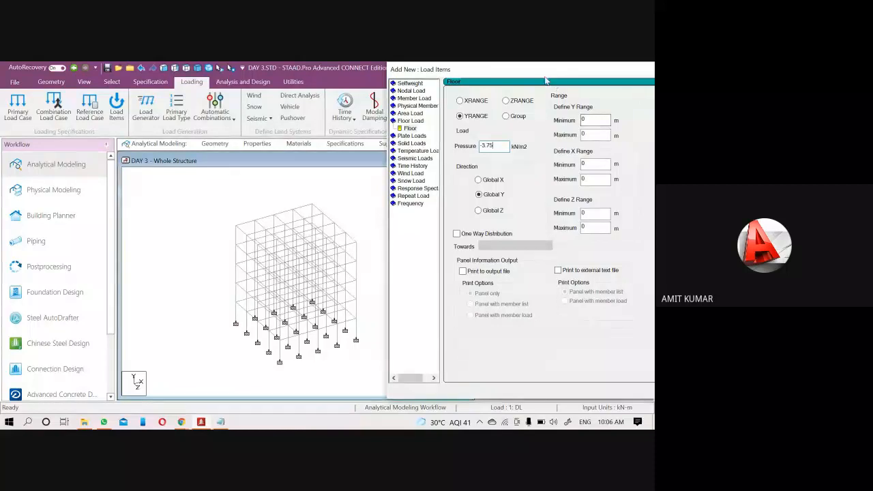
pyautogui.moveTo(546, 73); pyautogui.dragTo(454, 66)
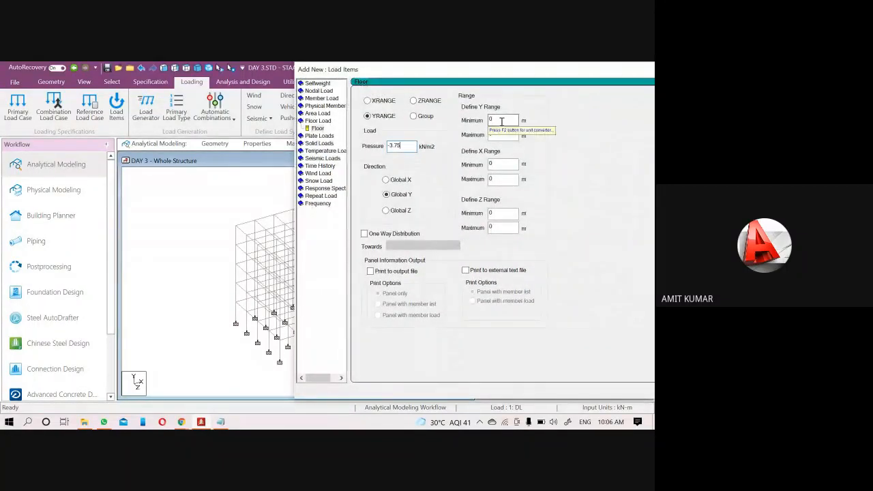
pyautogui.moveTo(527, 73); pyautogui.dragTo(409, 73)
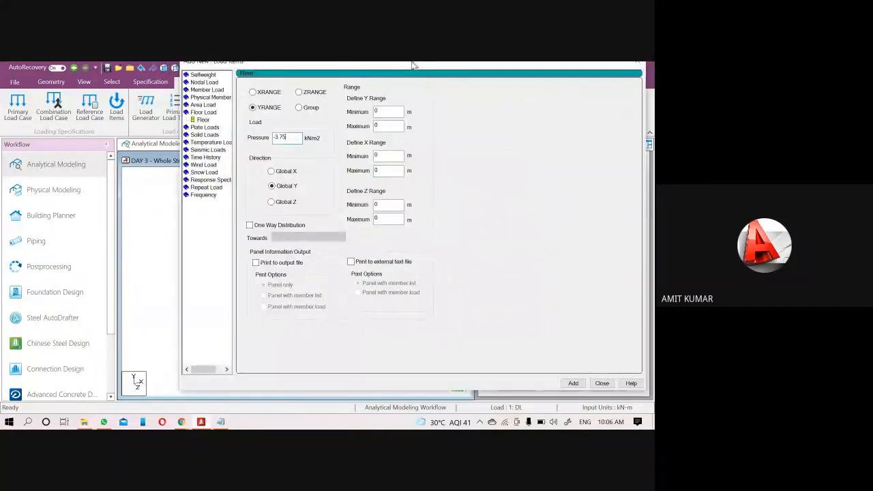
pyautogui.click(597, 393)
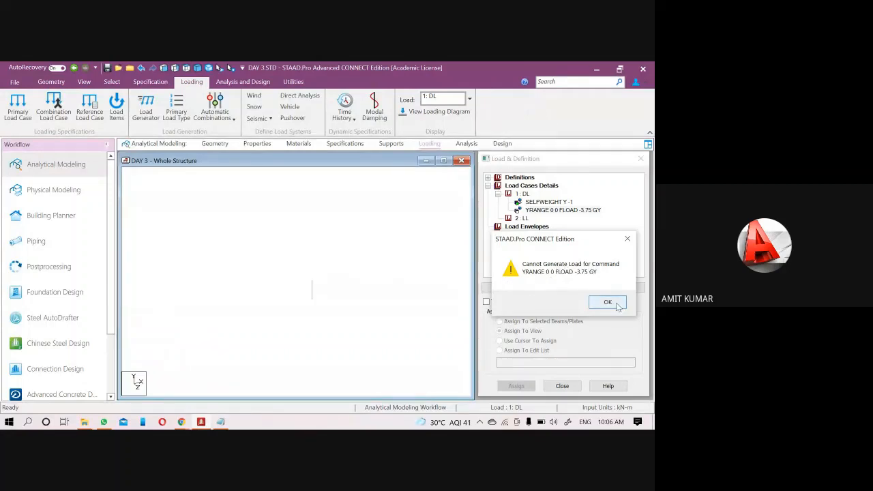
pyautogui.click(607, 302)
pyautogui.scroll(2, 225, 220)
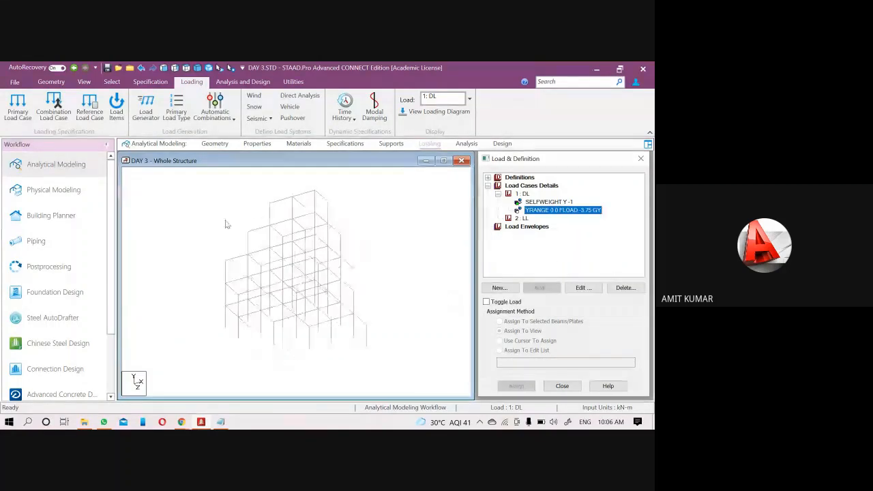
pyautogui.click(192, 215)
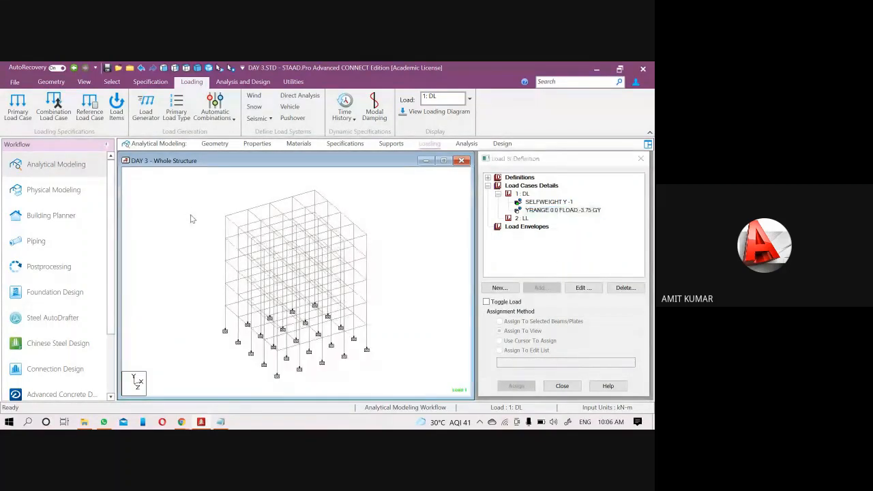
# Measure the node-to-node distance from the base to the top of the frame's corner column
pyautogui.click(295, 83)
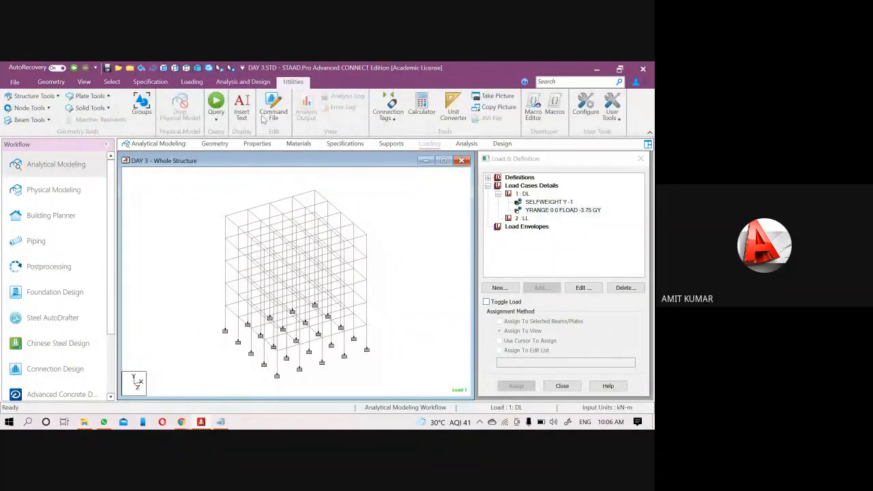
pyautogui.click(49, 109)
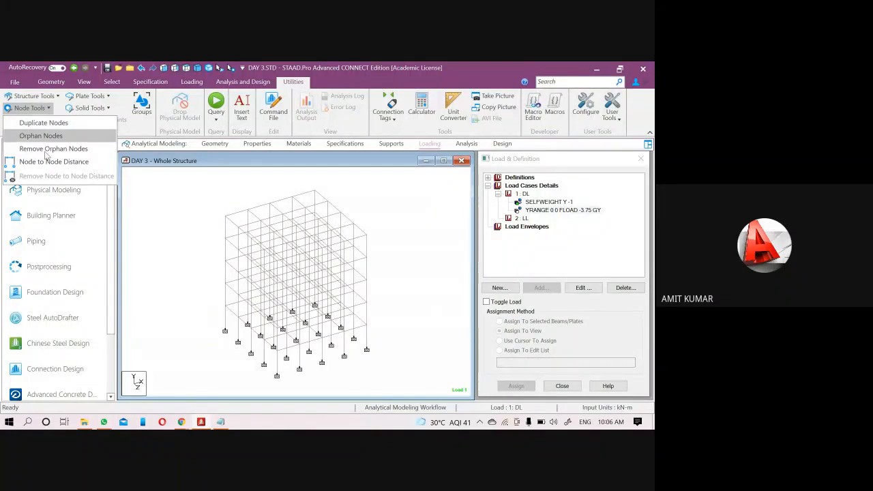
pyautogui.click(39, 166)
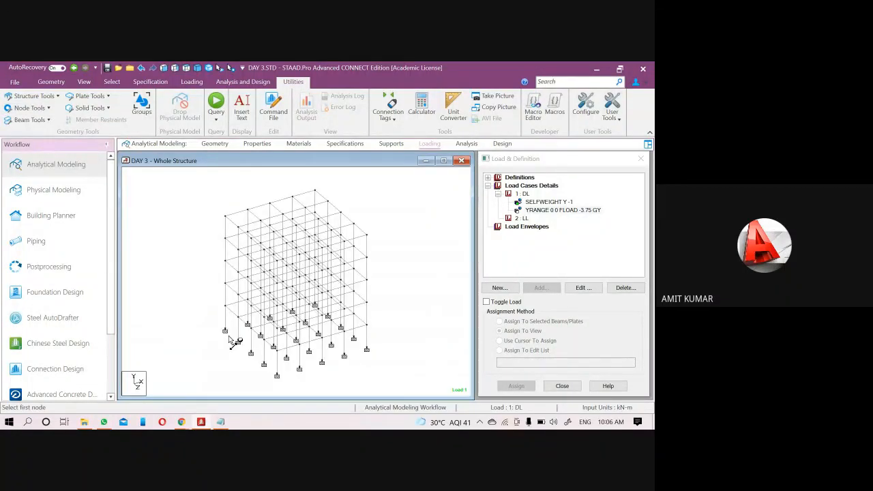
pyautogui.click(225, 330)
pyautogui.click(225, 217)
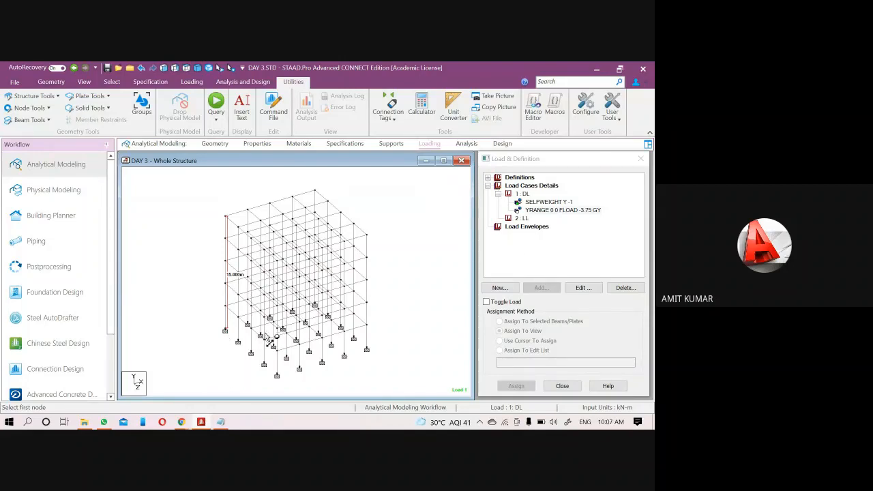
pyautogui.scroll(1, 228, 317)
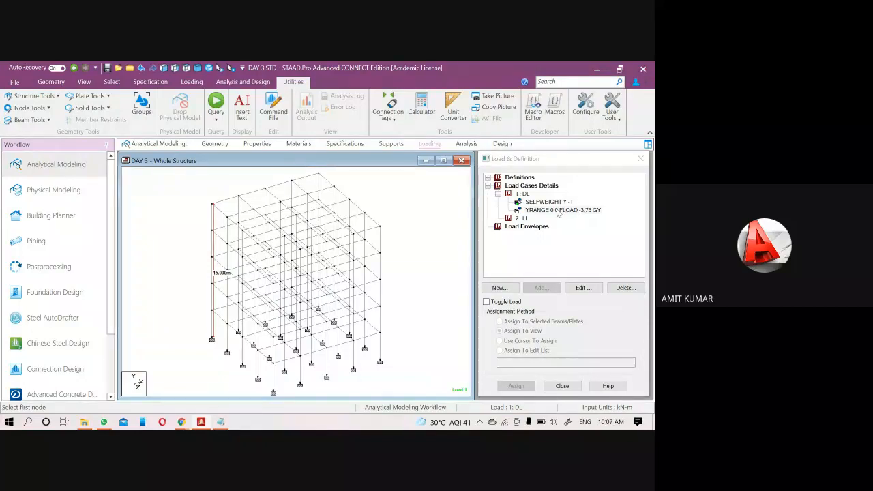
# Edit the DL floor load to a Y range from 0 to 20 m and apply the change
pyautogui.click(584, 212)
pyautogui.click(583, 289)
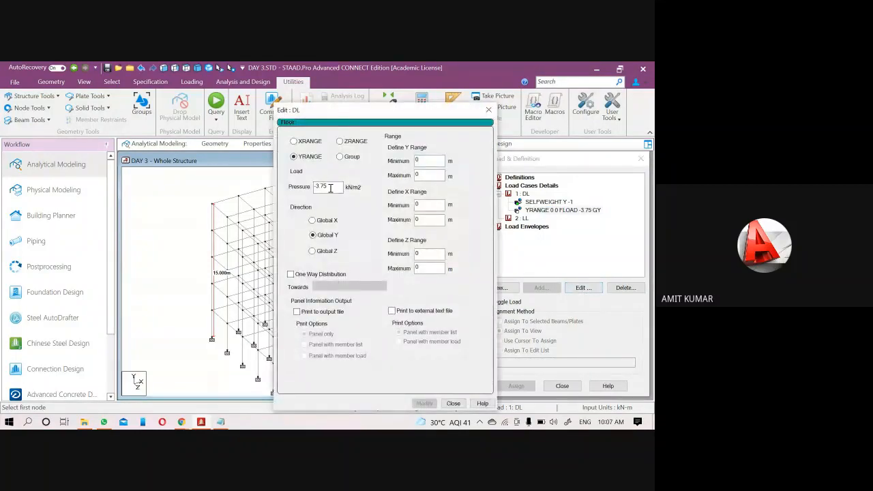
pyautogui.click(424, 161)
pyautogui.doubleClick(423, 174)
pyautogui.click(431, 404)
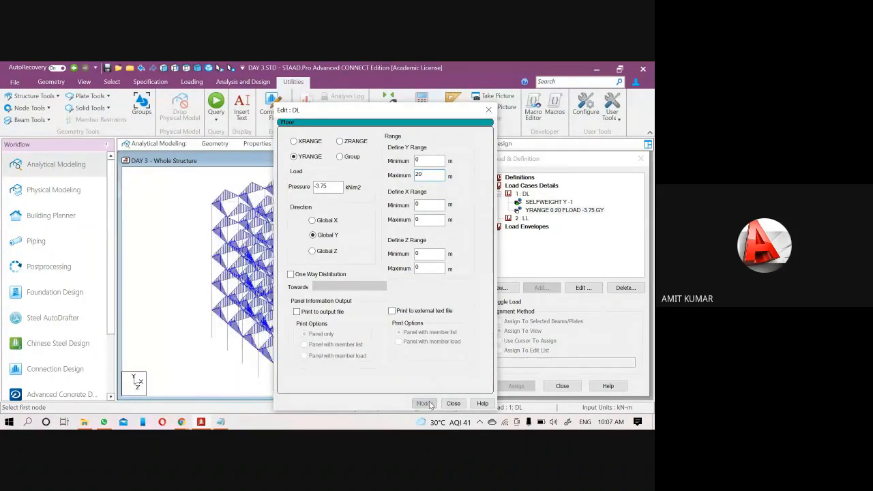
pyautogui.moveTo(477, 110); pyautogui.dragTo(551, 112)
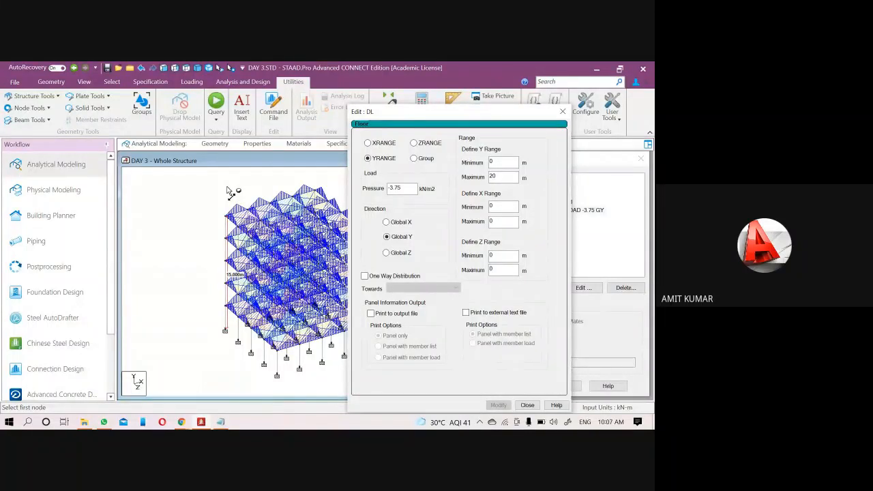
# Set the DL floor load's maximum Y range to 10 m and apply the change
pyautogui.doubleClick(409, 190)
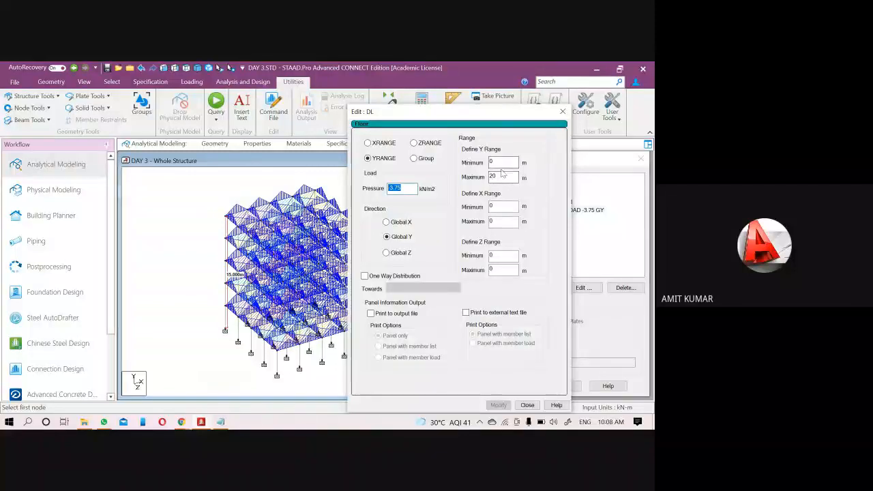
pyautogui.doubleClick(502, 178)
pyautogui.write('1')
pyautogui.click(497, 406)
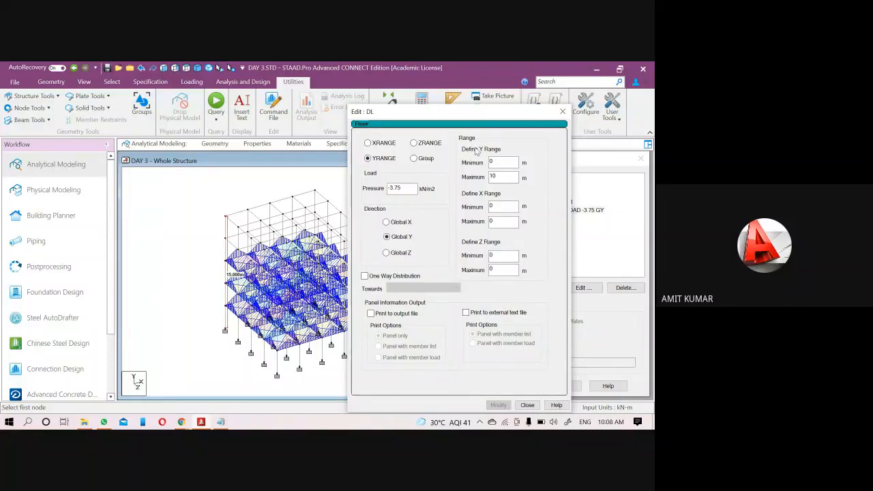
pyautogui.moveTo(425, 117); pyautogui.dragTo(422, 89)
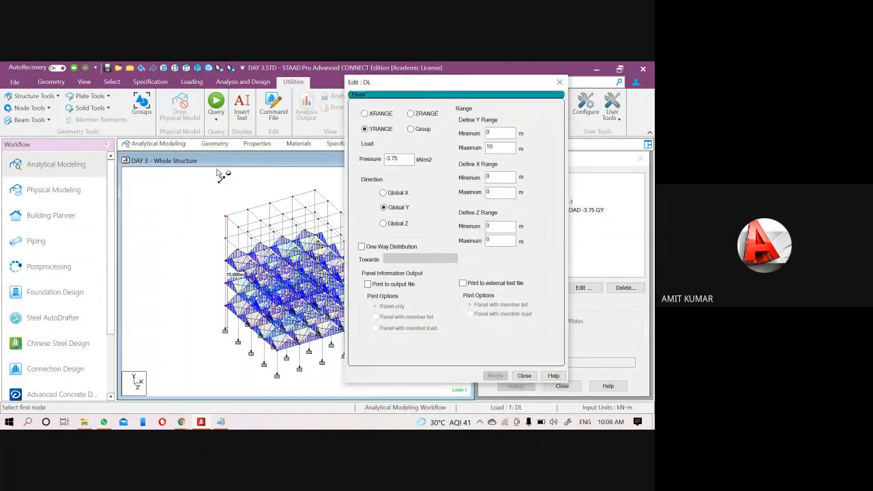
# Switch to the Google Meet window, check the in-call messages, close them and return to STAAD.Pro
pyautogui.moveTo(184, 424)
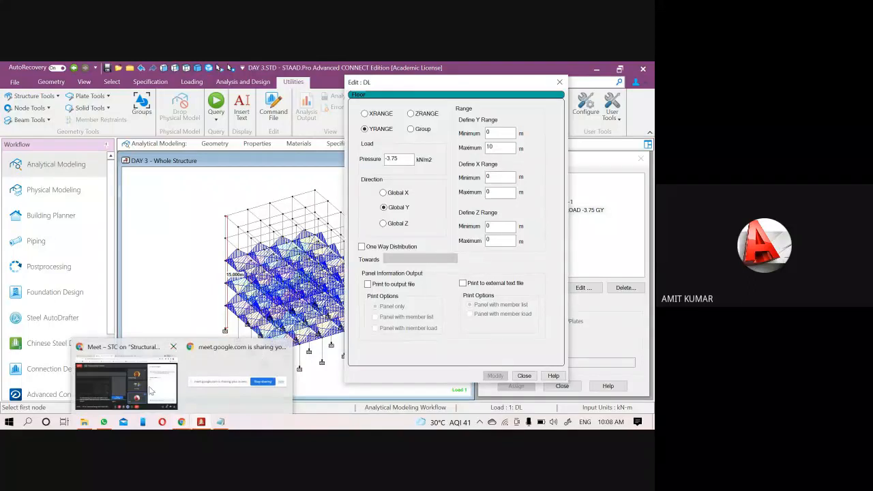
pyautogui.click(145, 387)
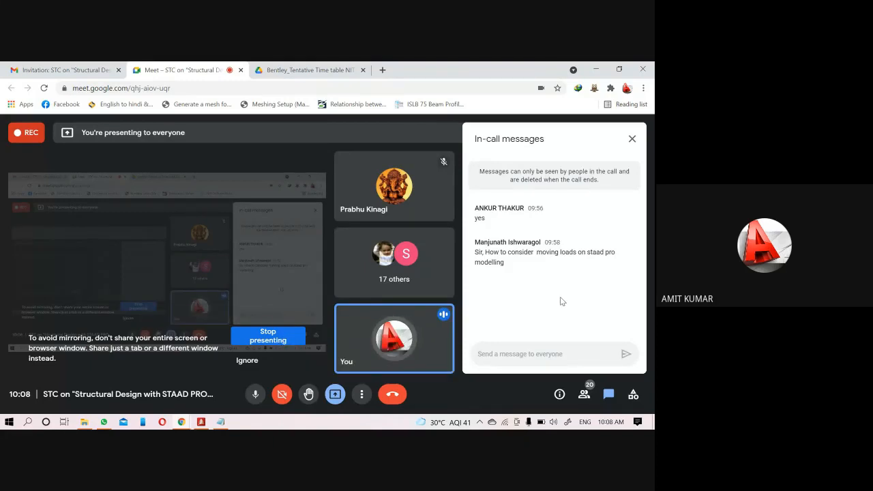
pyautogui.click(632, 140)
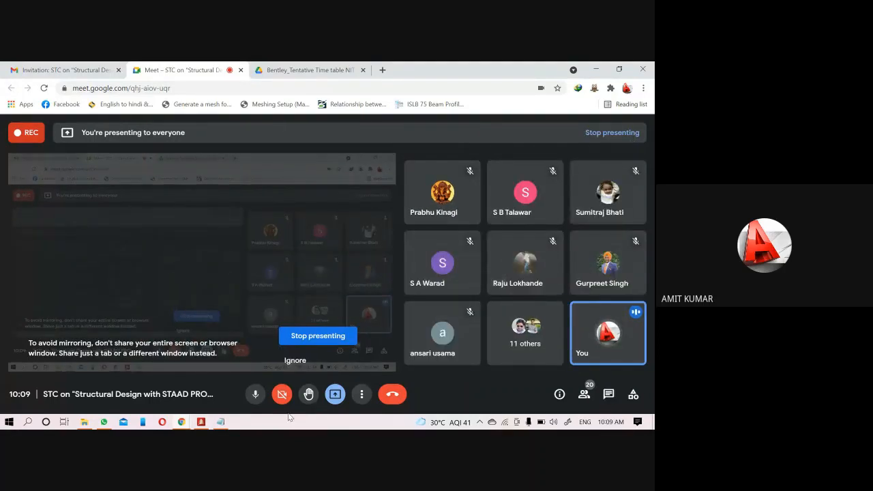
pyautogui.click(203, 423)
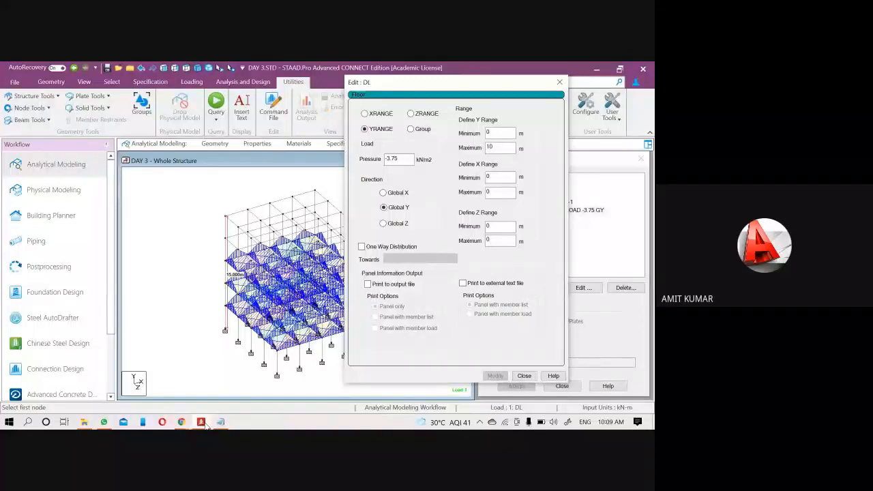
# Set the DL floor load's maximum Y range to 15 m, apply the change and finish editing the load
pyautogui.moveTo(475, 87); pyautogui.dragTo(377, 110)
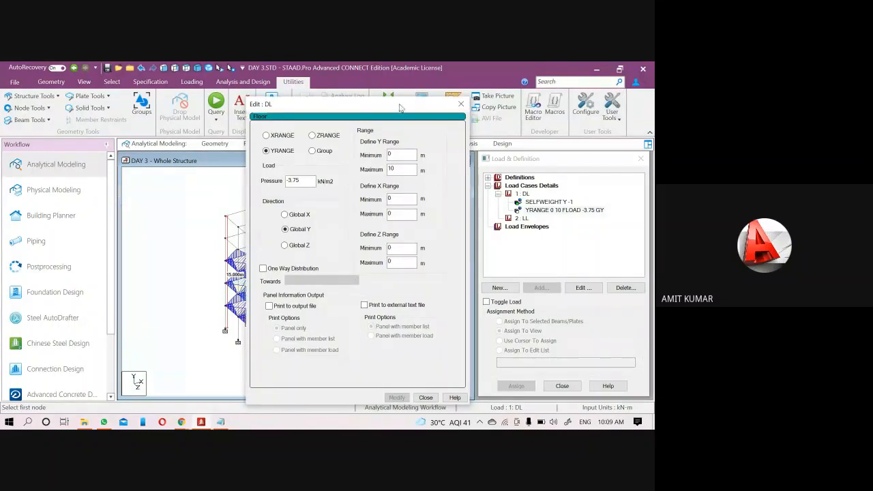
pyautogui.moveTo(399, 107); pyautogui.dragTo(418, 81)
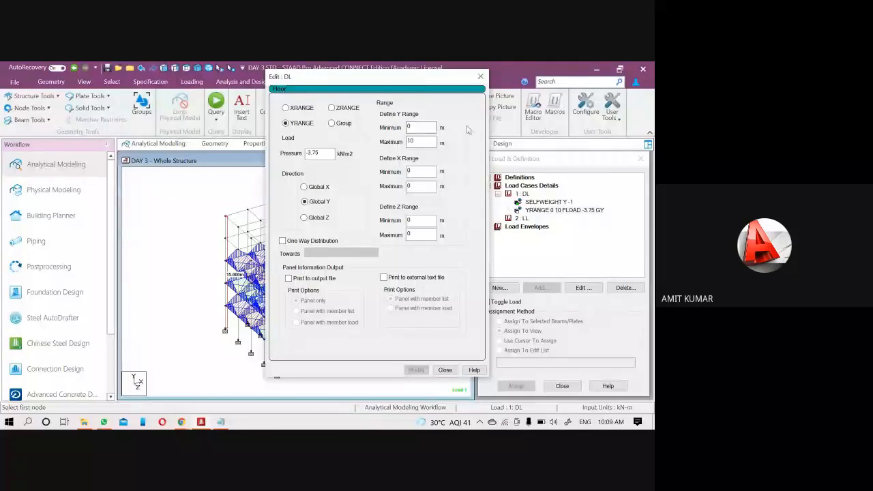
pyautogui.click(481, 77)
pyautogui.click(546, 211)
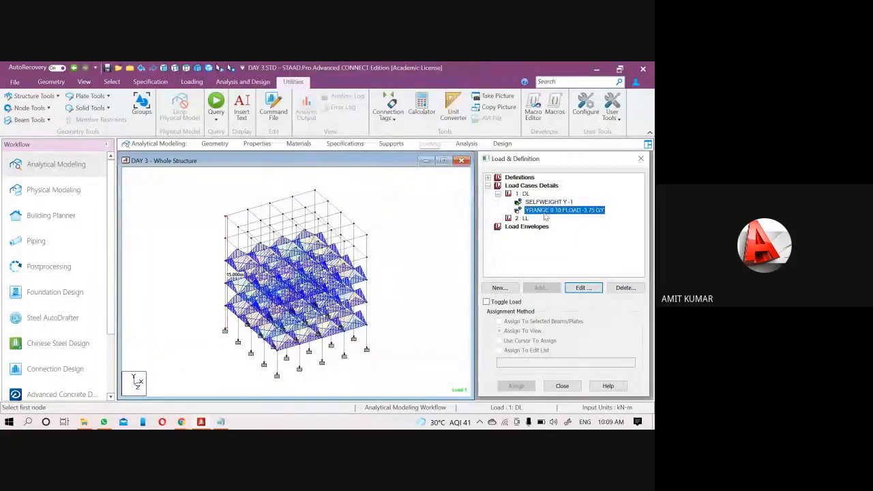
pyautogui.click(581, 287)
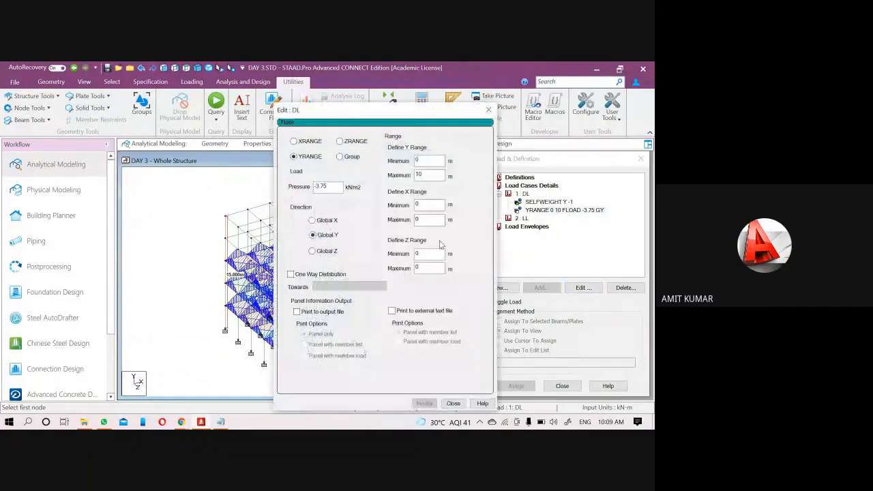
pyautogui.doubleClick(430, 175)
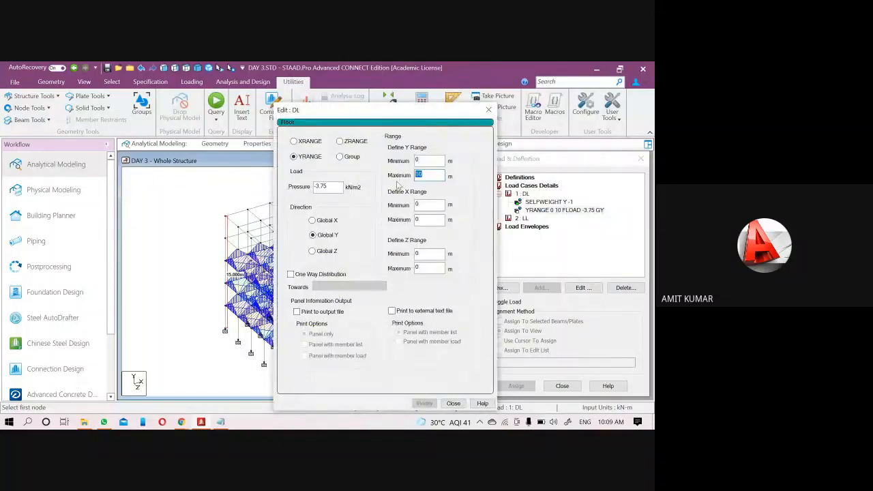
pyautogui.write('15')
pyautogui.click(424, 404)
pyautogui.click(453, 404)
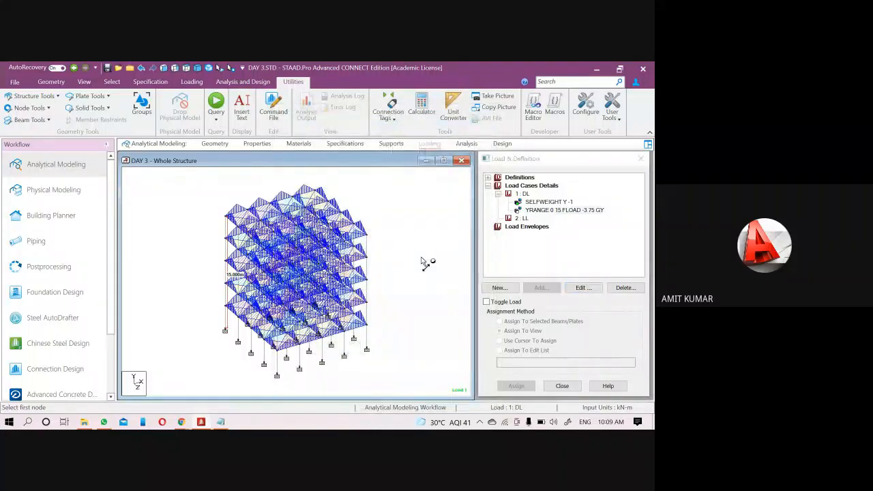
# Remove the node-to-node distance dimension from the structure view and make load case 1: DL the current selection
pyautogui.scroll(3, 313, 269)
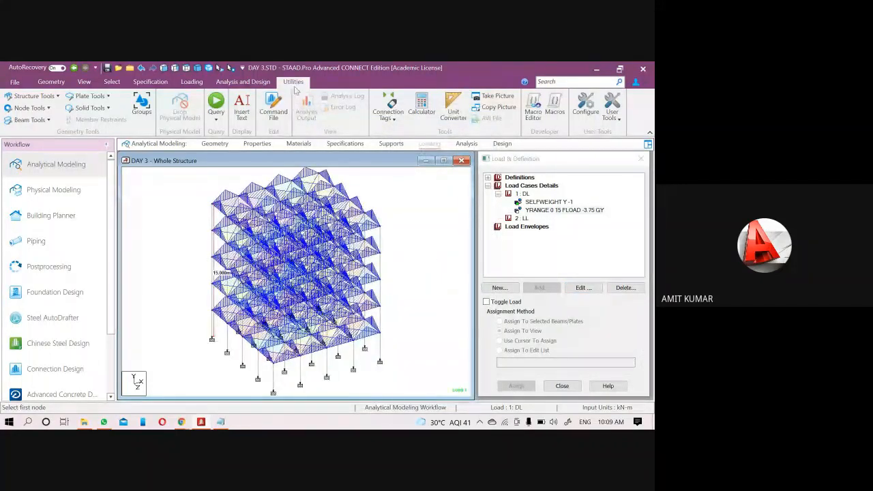
pyautogui.click(28, 108)
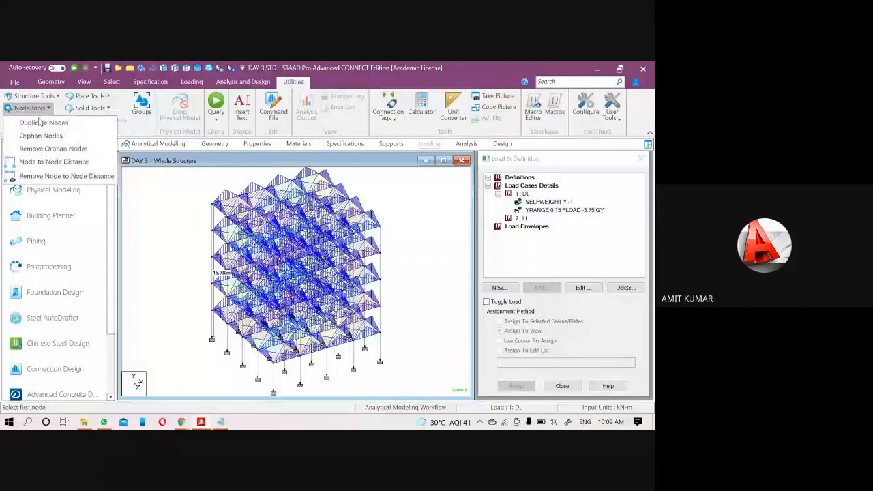
pyautogui.click(45, 176)
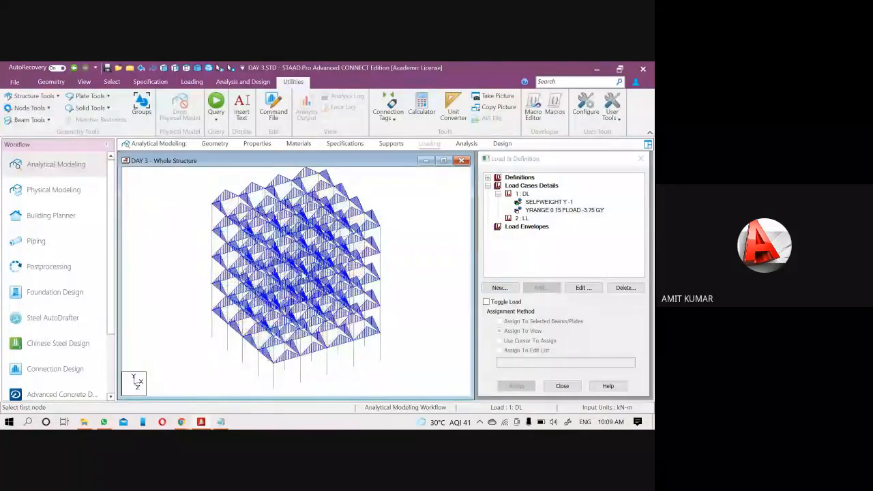
pyautogui.click(521, 193)
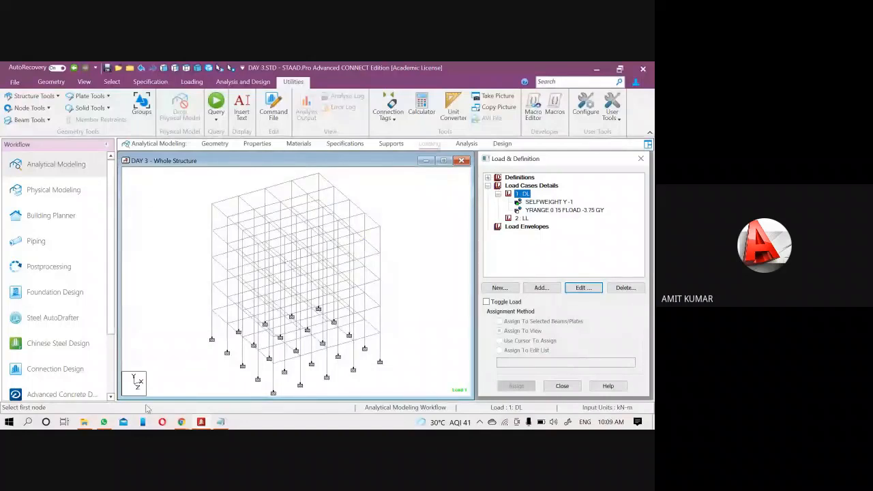
# Switch to the Google Meet call in the browser, check the in-call messages, and return to the STAAD.Pro model
pyautogui.moveTo(181, 421)
pyautogui.click(130, 383)
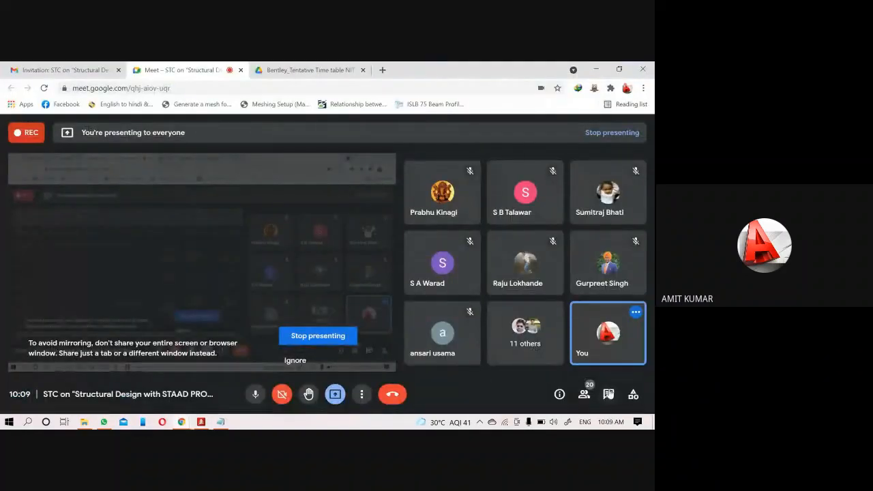
pyautogui.click(608, 394)
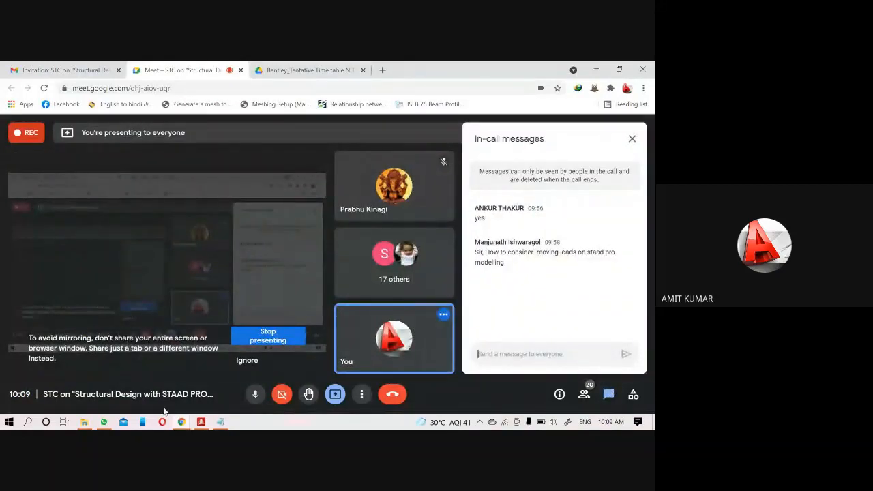
pyautogui.click(205, 420)
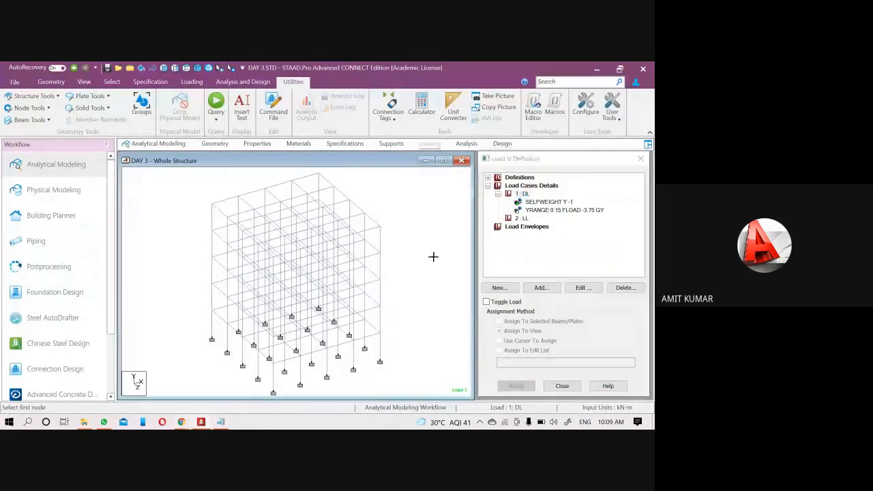
pyautogui.click(418, 270)
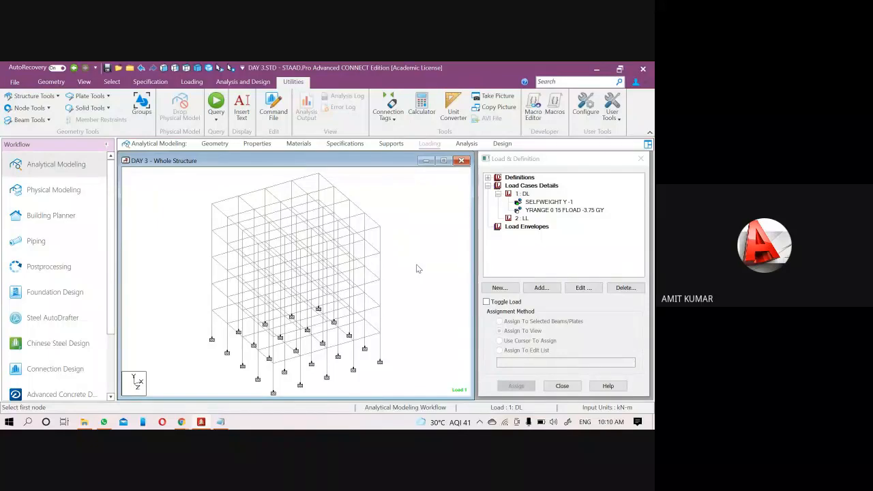
# Highlight the corner beams at the two lowest floor levels to point out the wall locations, and clear the selection
pyautogui.scroll(1, 239, 310)
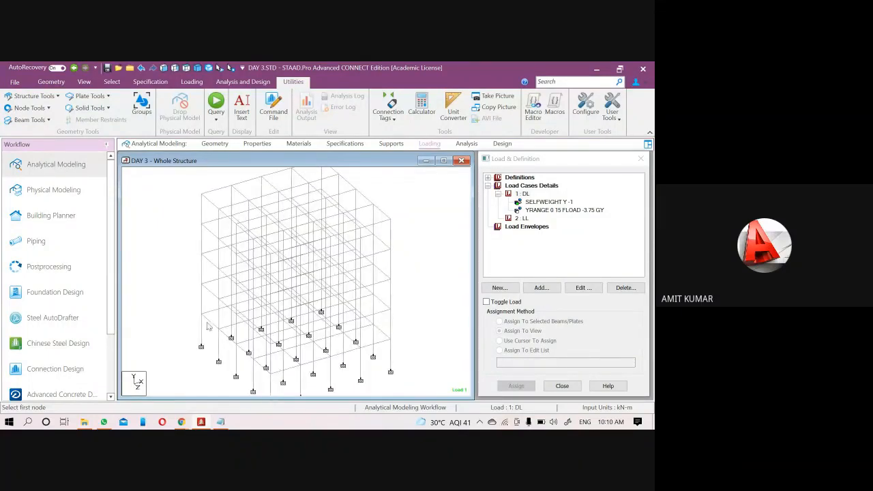
pyautogui.scroll(1, 203, 328)
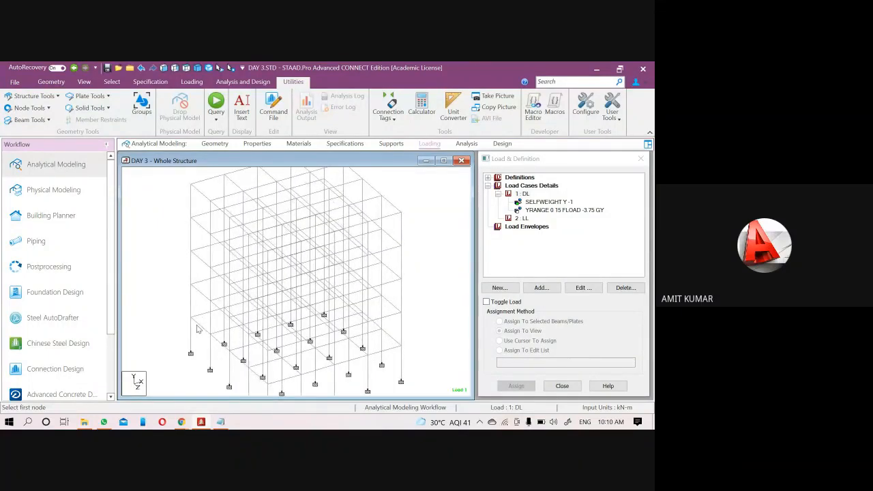
pyautogui.click(198, 329)
pyautogui.scroll(1, 204, 329)
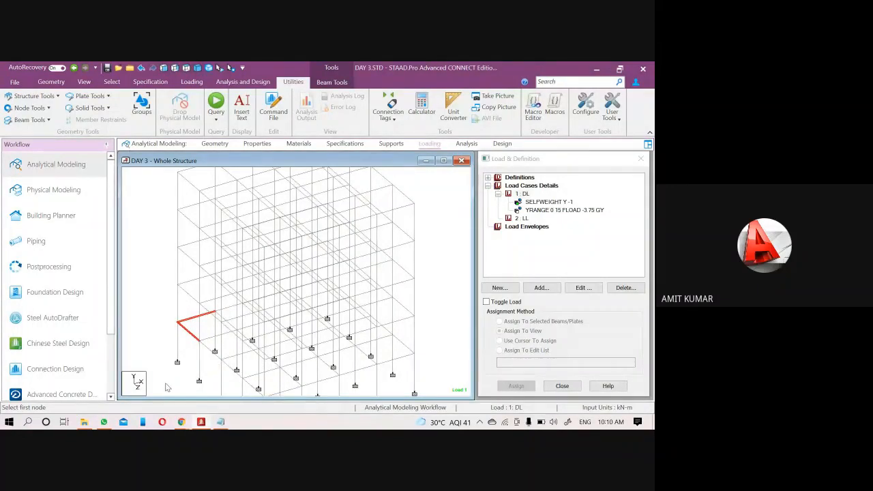
pyautogui.keyDown('ctrl'); pyautogui.click(190, 295); pyautogui.keyUp('ctrl')
pyautogui.click(192, 282)
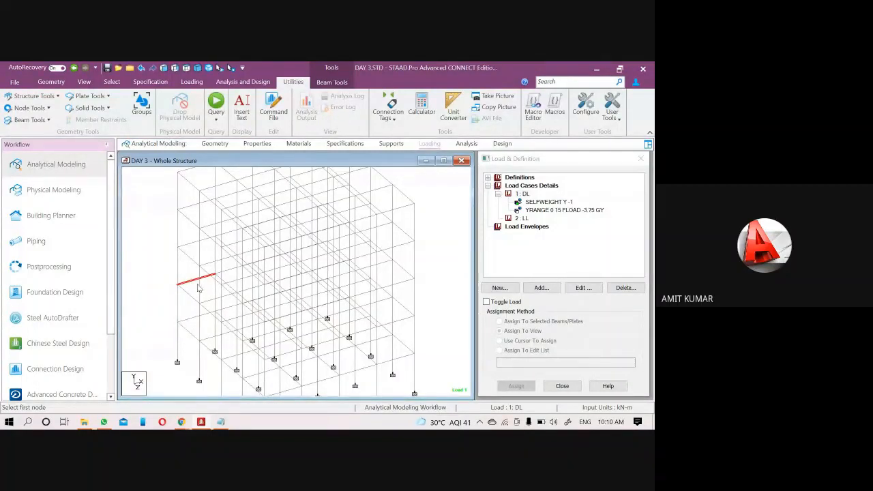
pyautogui.scroll(-2, 335, 288)
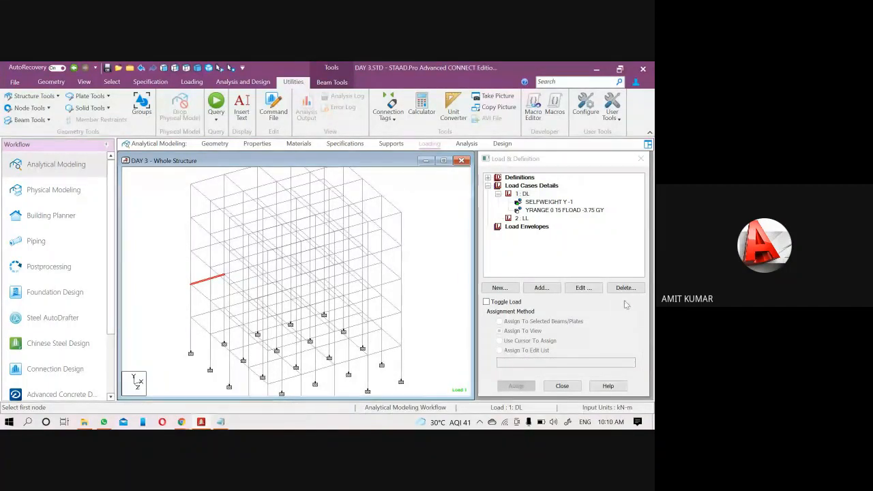
pyautogui.click(463, 251)
pyautogui.click(522, 193)
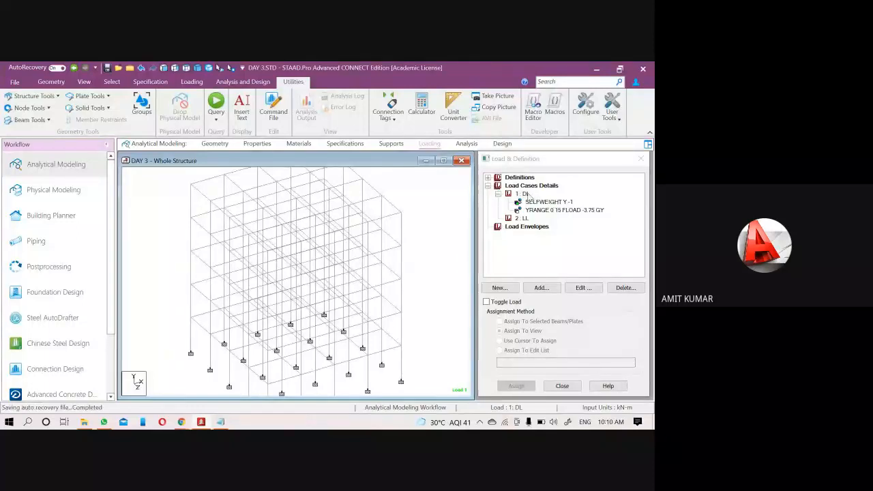
pyautogui.click(541, 288)
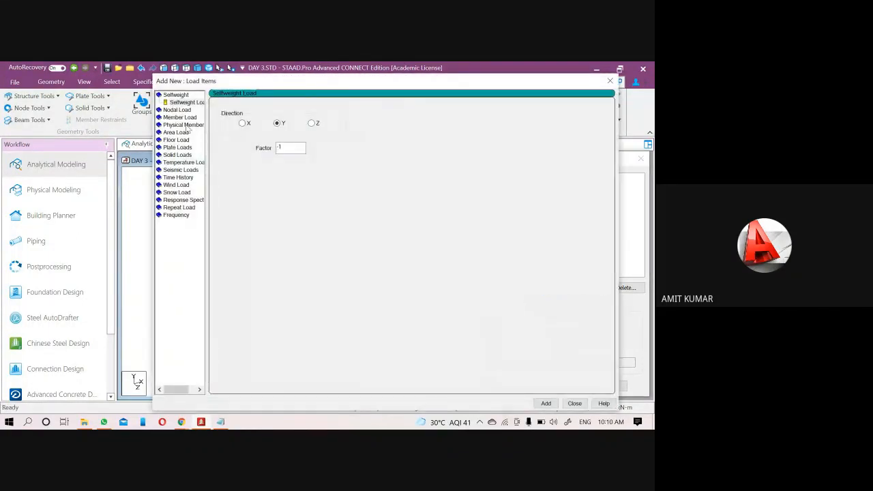
pyautogui.click(183, 116)
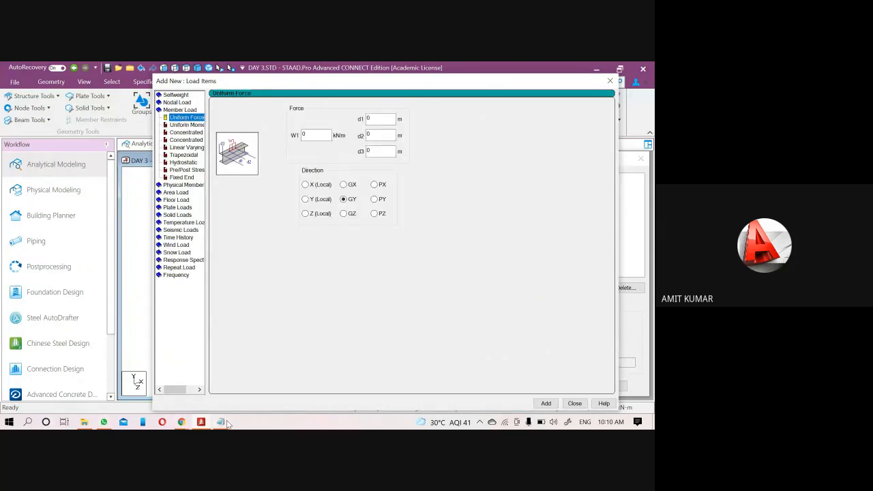
pyautogui.click(611, 83)
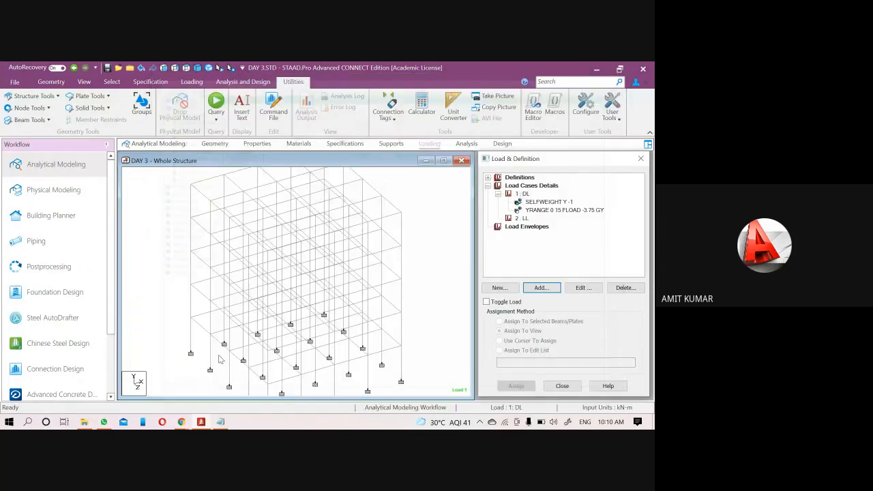
# Switch to the PROJECT 1 file in Notepad and delete all of its text
pyautogui.hotkey('alt', 'Tab')
pyautogui.hotkey('ctrl', 'a')
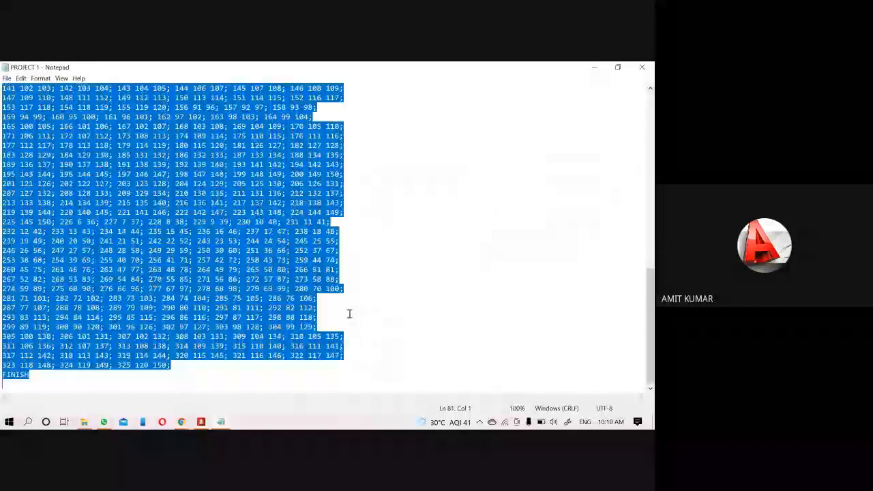
pyautogui.press('Delete')
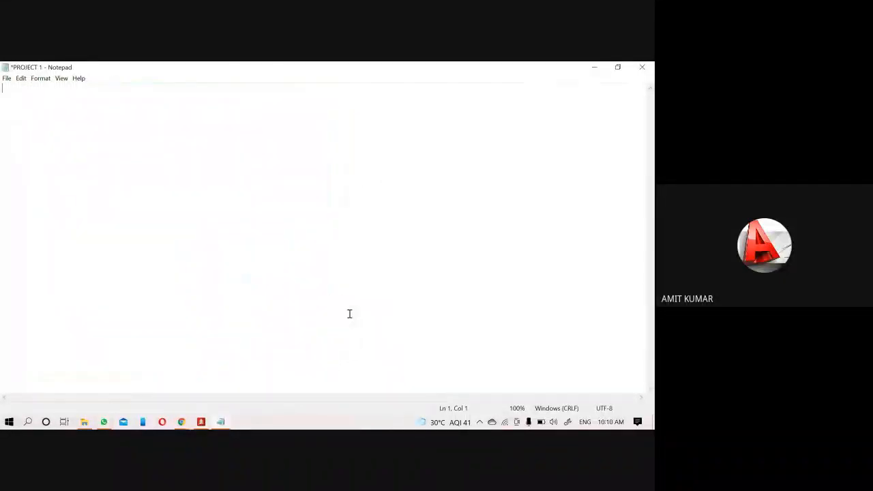
# Begin the wall load formula in the empty note with "sELF WEIGHT OF BRICK WALL ="
pyautogui.write('sE')
pyautogui.write('LF')
pyautogui.write(' WEIGHT OF ')
pyautogui.write('WALL')
pyautogui.press('BackSpace')
pyautogui.press('BackSpace')
pyautogui.press('BackSpace')
pyautogui.press('BackSpace')
pyautogui.press('BackSpace')
pyautogui.write('BRIC')
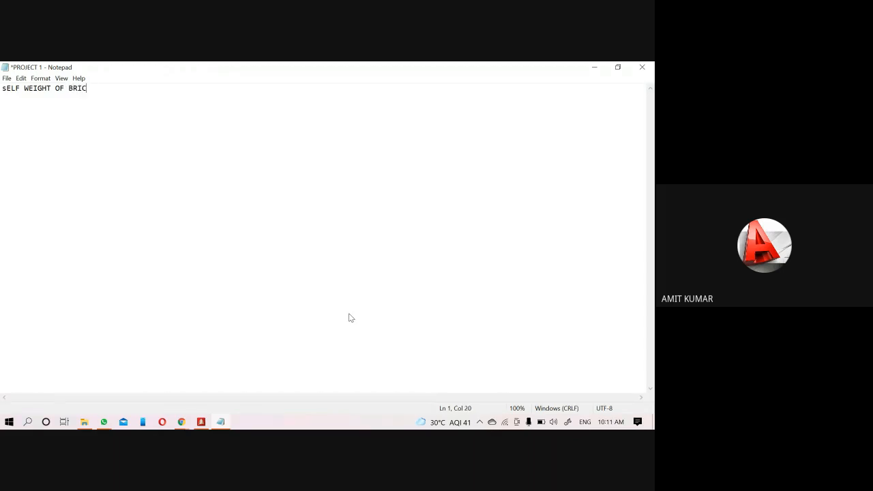
pyautogui.write('K WALL = uN')
pyautogui.press('BackSpace')
pyautogui.press('BackSpace')
# Complete the formula with "UNIT WEIGHT OF BRICK X WALL THICKNESS X WALL HEIGHT" and start a new line below it
pyautogui.write('UNIT WEIGHT OF')
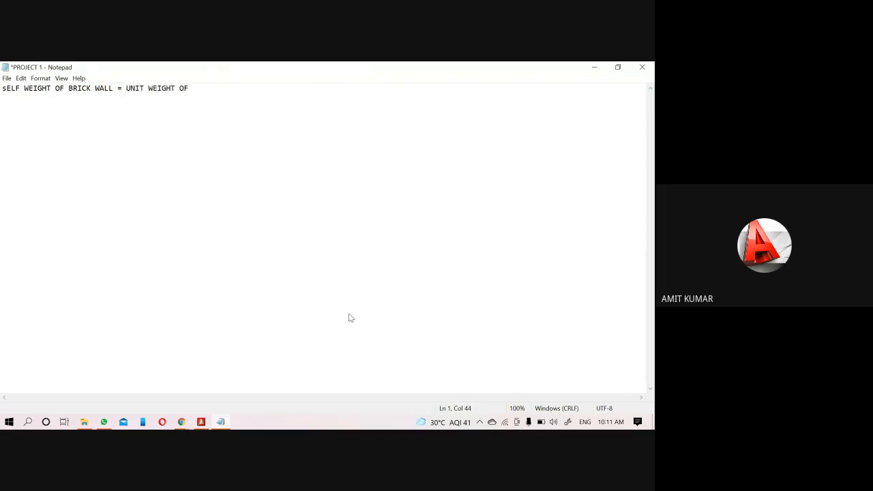
pyautogui.write(' BRICK')
pyautogui.write('X')
pyautogui.write('WALL THICKNESS')
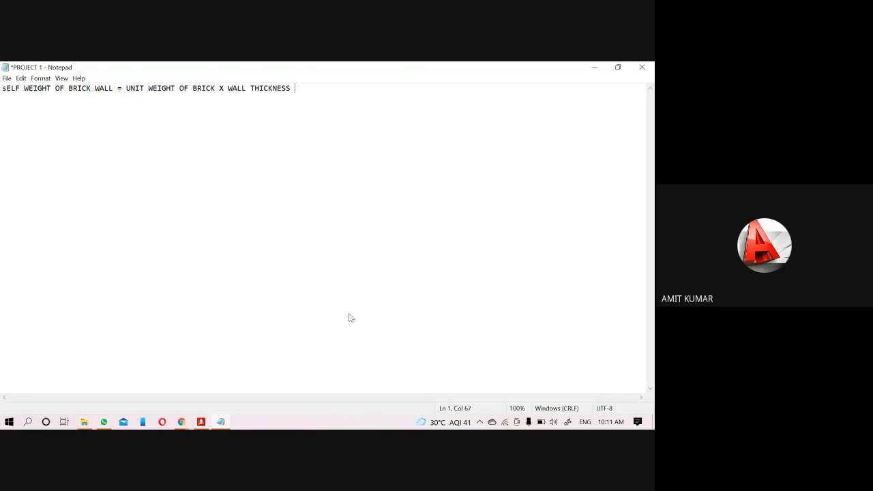
pyautogui.write('X WALL HEIGHT X 1')
pyautogui.moveTo(357, 88); pyautogui.dragTo(380, 88)
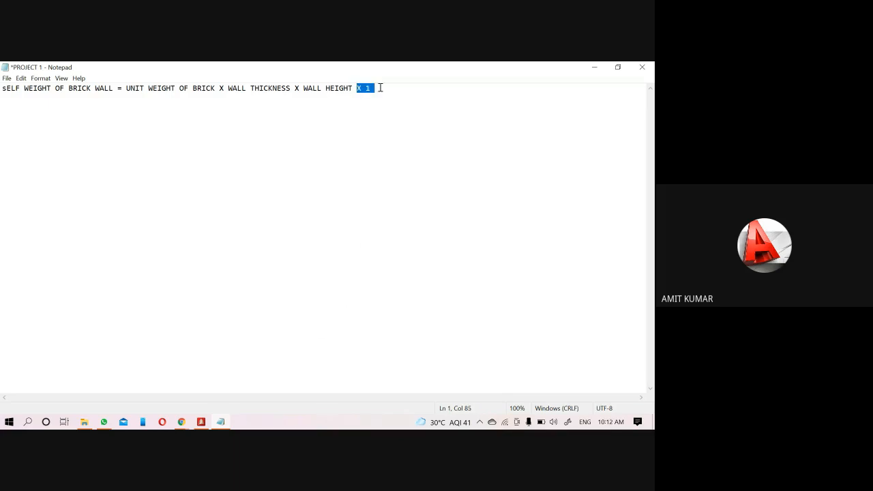
pyautogui.press('BackSpace')
pyautogui.click(132, 109)
pyautogui.click(201, 422)
pyautogui.click(201, 422)
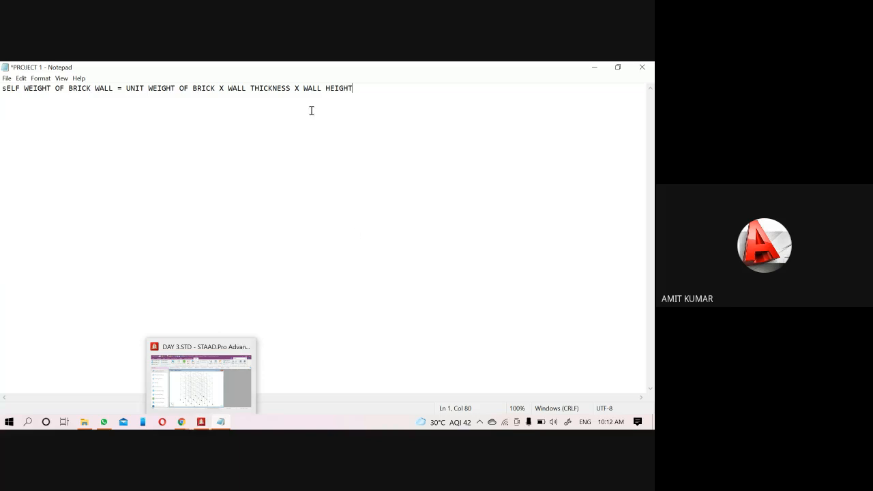
pyautogui.press('Return')
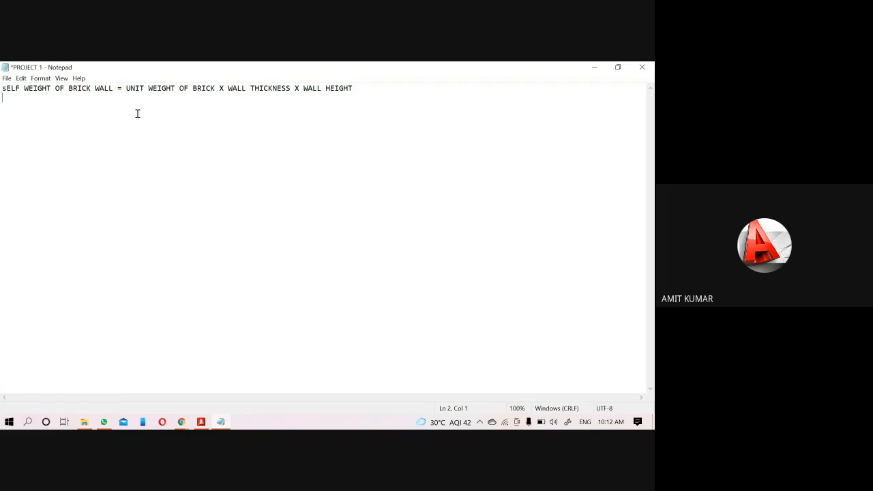
# Return to the STAAD.Pro model and inspect the geometry of the two lowest corner column segments, leaving nothing selected
pyautogui.click(596, 67)
pyautogui.scroll(-2, 326, 273)
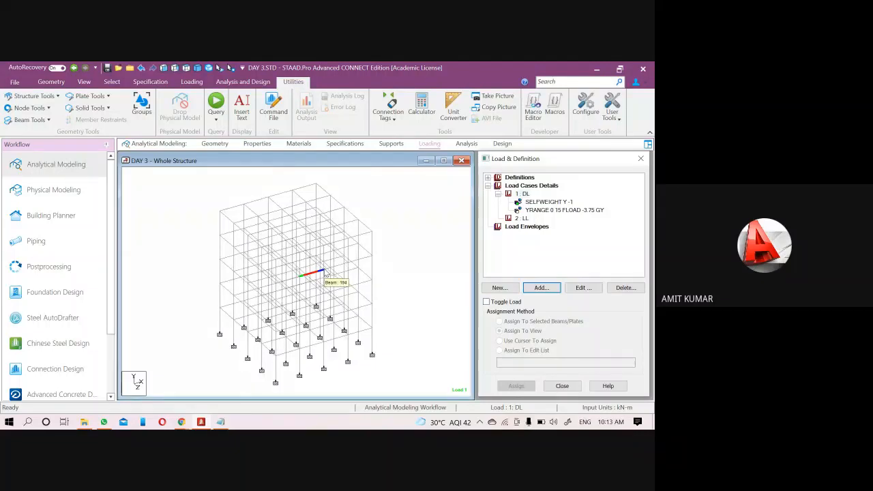
pyautogui.click(220, 322)
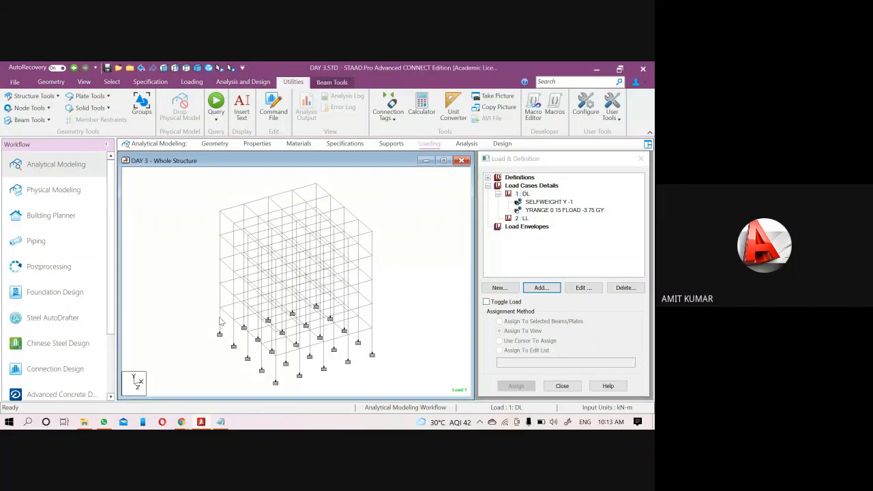
pyautogui.doubleClick(220, 321)
pyautogui.click(444, 127)
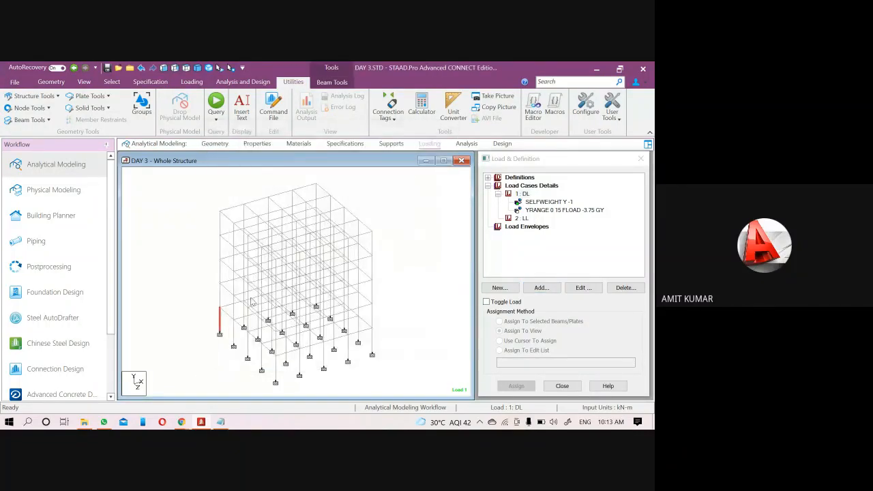
pyautogui.click(220, 294)
pyautogui.doubleClick(222, 298)
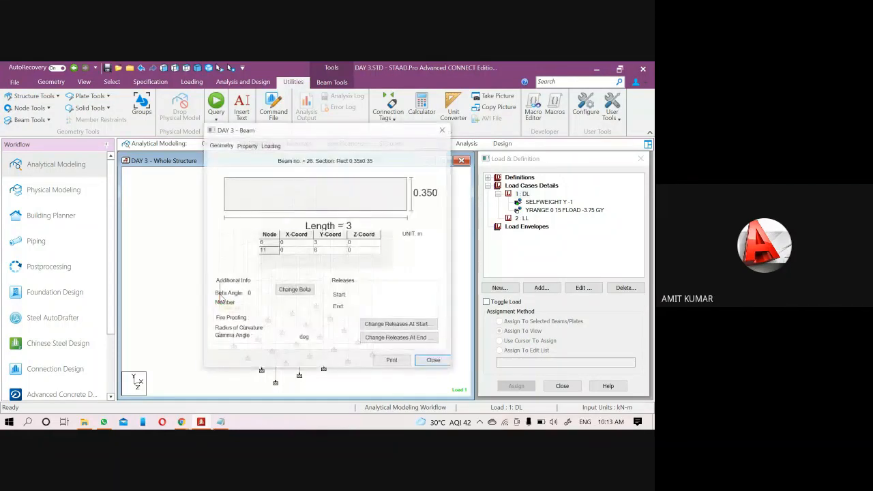
pyautogui.click(443, 130)
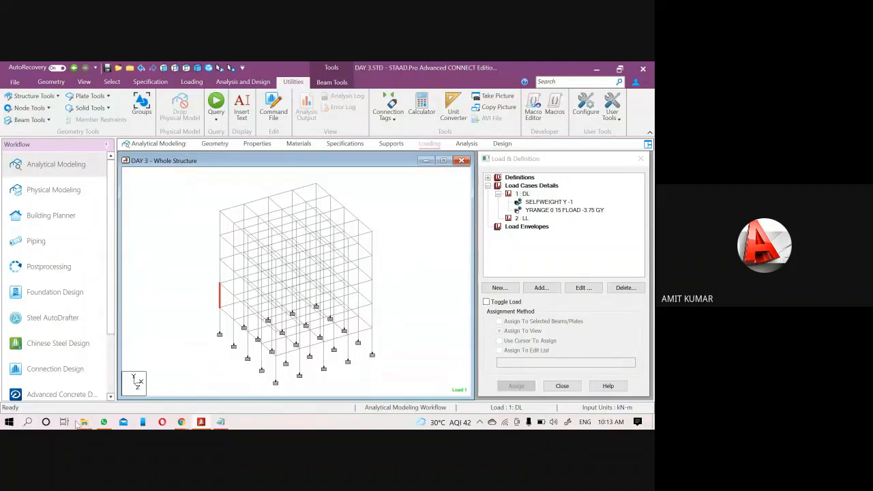
pyautogui.click(377, 277)
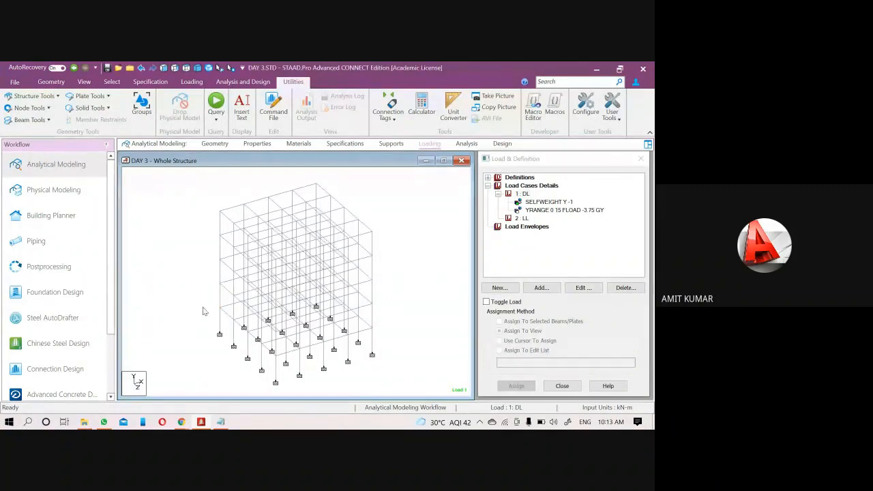
# Select the corner column segment between the two lowest floors with its upper and lower beams, and examine them in the 3D rendered view
pyautogui.scroll(1, 208, 309)
pyautogui.scroll(1, 217, 302)
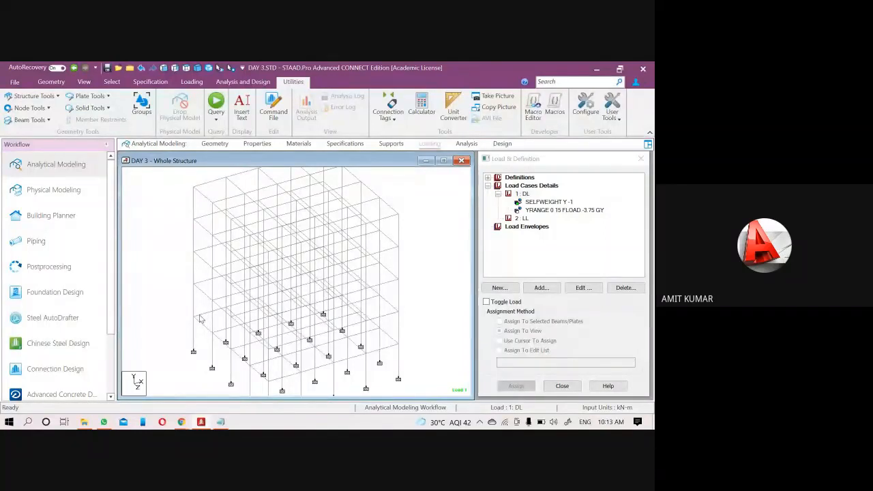
pyautogui.click(200, 319)
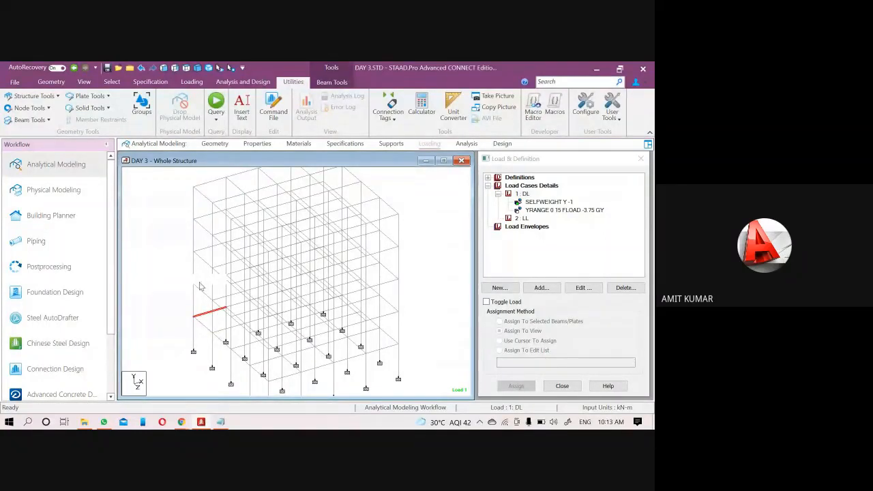
pyautogui.keyDown('ctrl'); pyautogui.click(204, 281); pyautogui.keyUp('ctrl')
pyautogui.keyDown('ctrl'); pyautogui.click(194, 300); pyautogui.keyUp('ctrl')
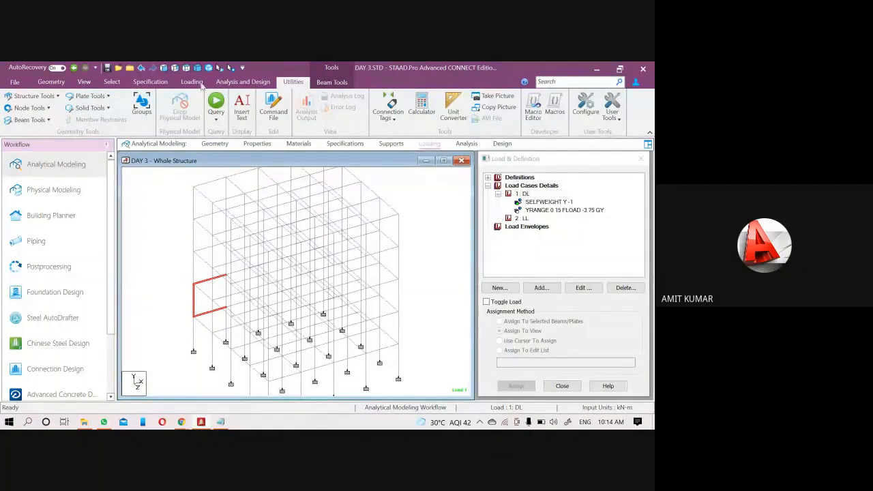
pyautogui.click(208, 68)
pyautogui.moveTo(289, 316); pyautogui.dragTo(279, 217)
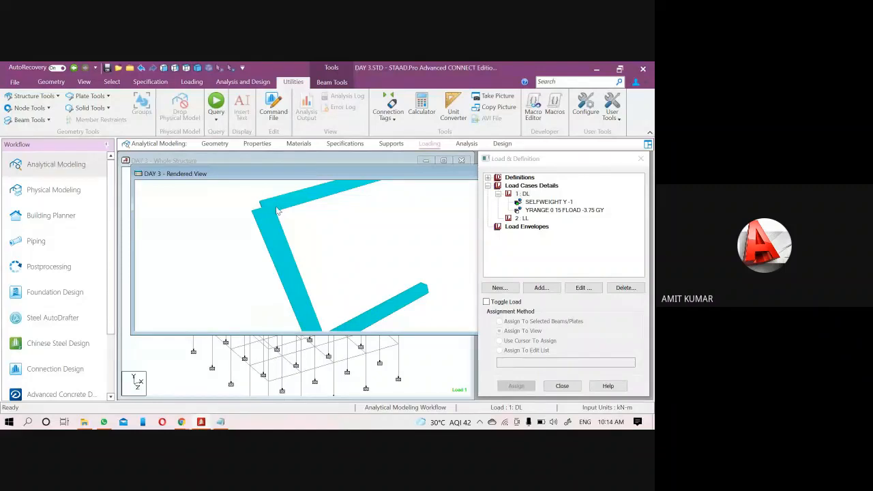
# Examine the column segment and its upper and lower beams from several angles in the rendered view, and close that view
pyautogui.moveTo(351, 280); pyautogui.dragTo(348, 252)
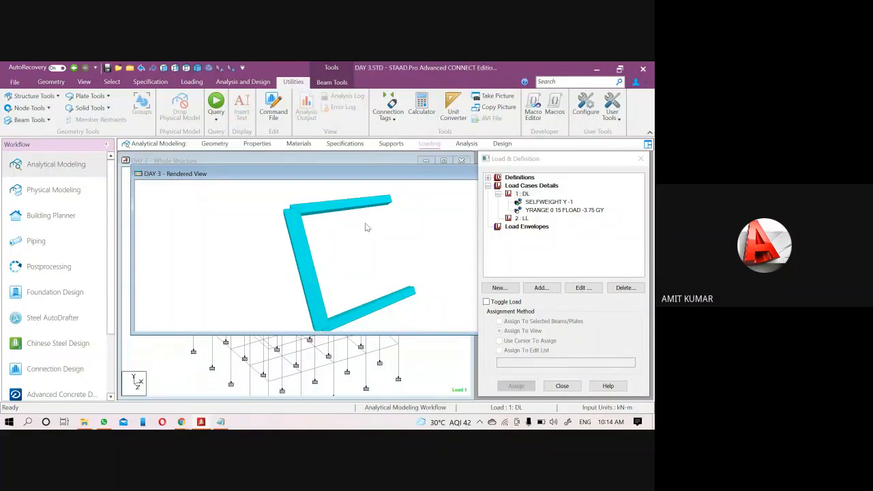
pyautogui.doubleClick(347, 175)
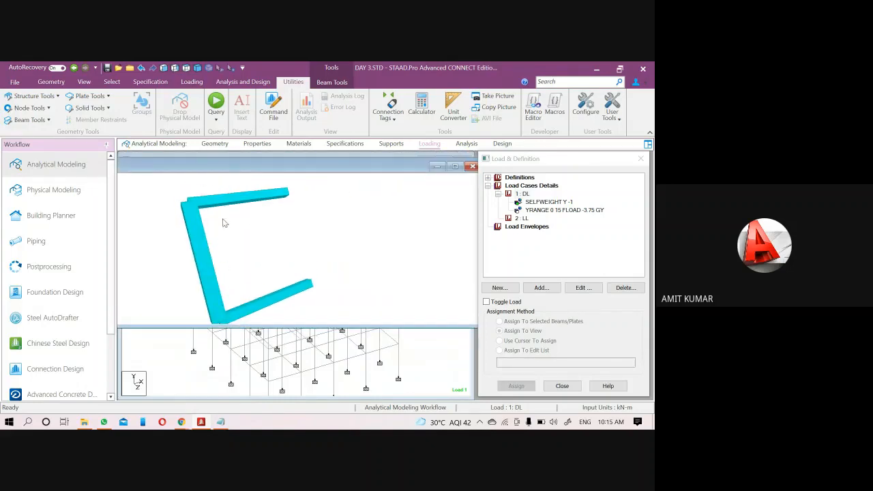
pyautogui.moveTo(191, 236); pyautogui.dragTo(269, 211)
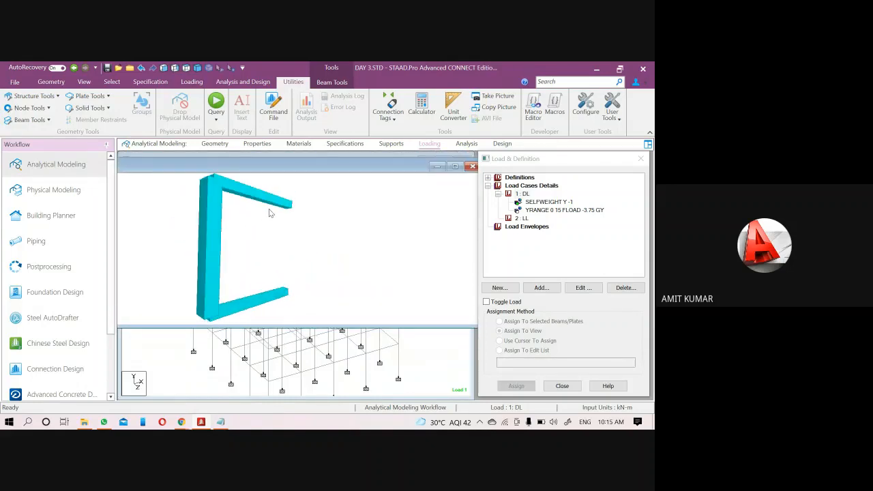
pyautogui.doubleClick(302, 172)
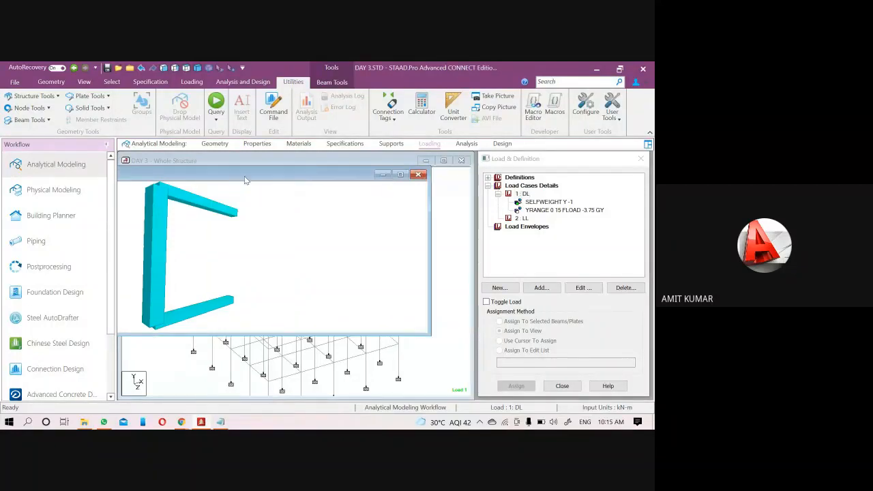
pyautogui.click(413, 176)
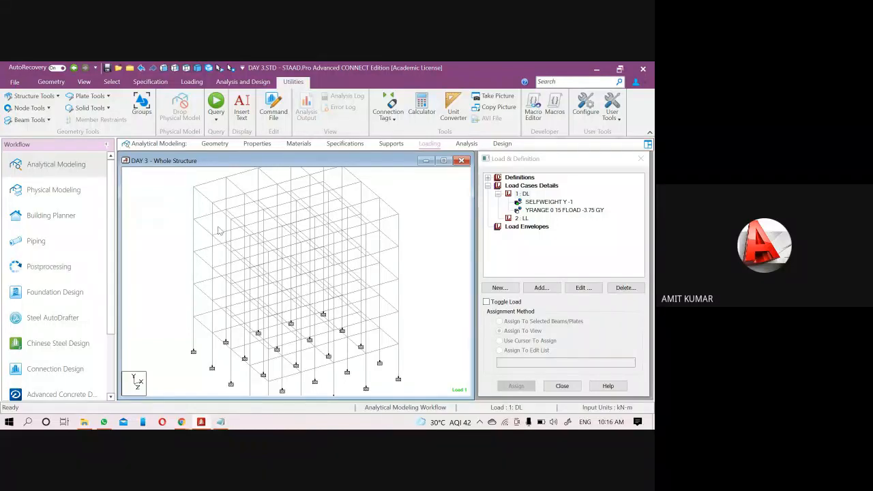
# Start a new load item for the DL case and bring up the Uniform Force member load definition
pyautogui.scroll(-2, 209, 261)
pyautogui.scroll(-1, 211, 262)
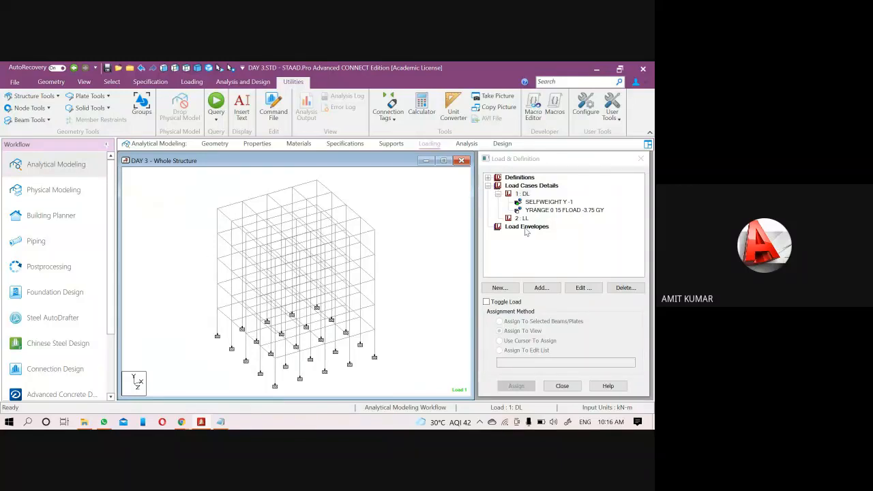
pyautogui.click(521, 198)
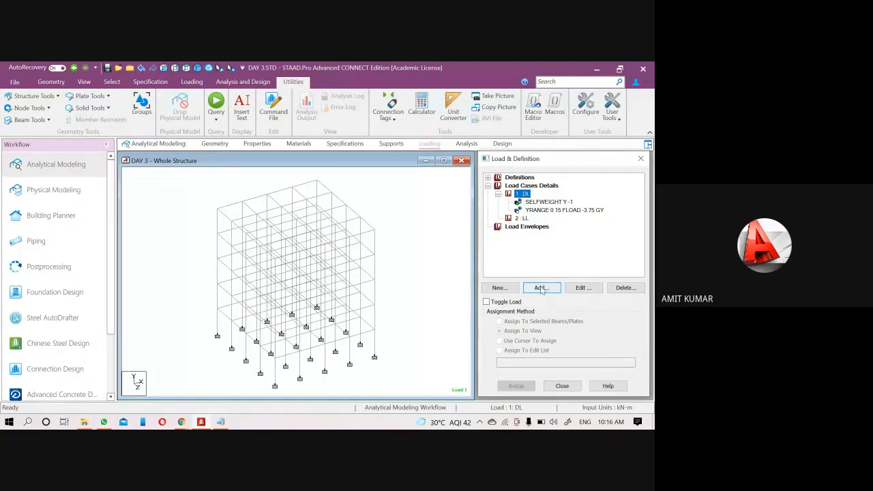
pyautogui.click(541, 288)
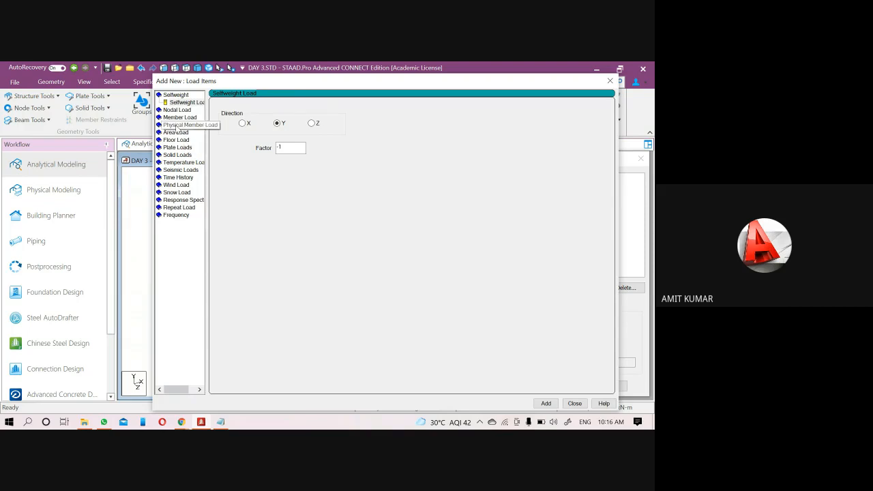
pyautogui.click(188, 119)
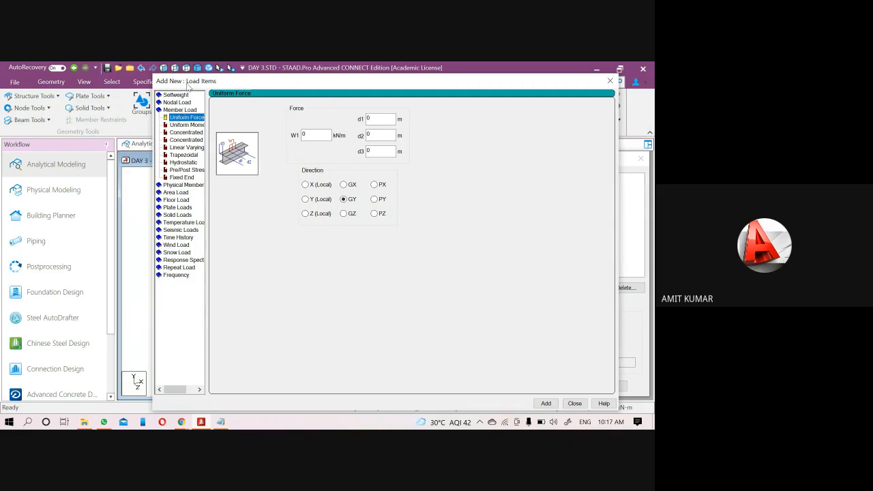
pyautogui.moveTo(190, 83); pyautogui.dragTo(254, 78)
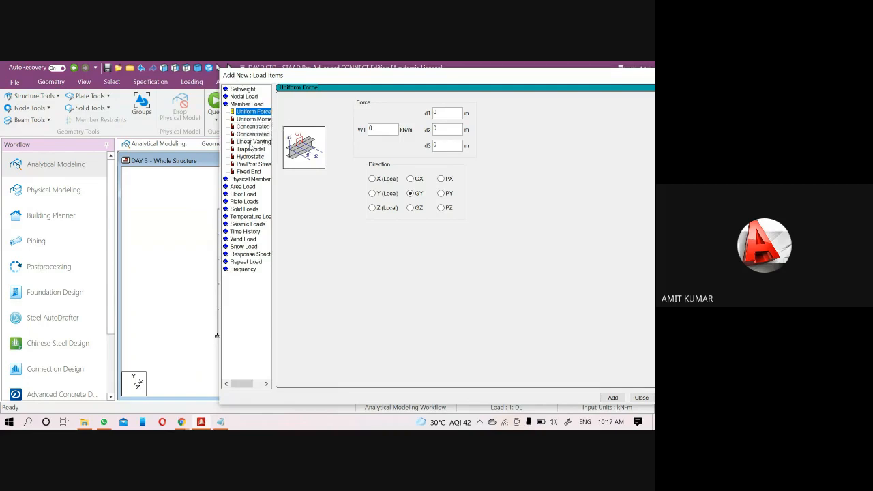
# Review the Linear Varying, Trapezoidal, Concentrated Moment and Concentrated Force member load definitions, and return to Uniform Force
pyautogui.click(249, 143)
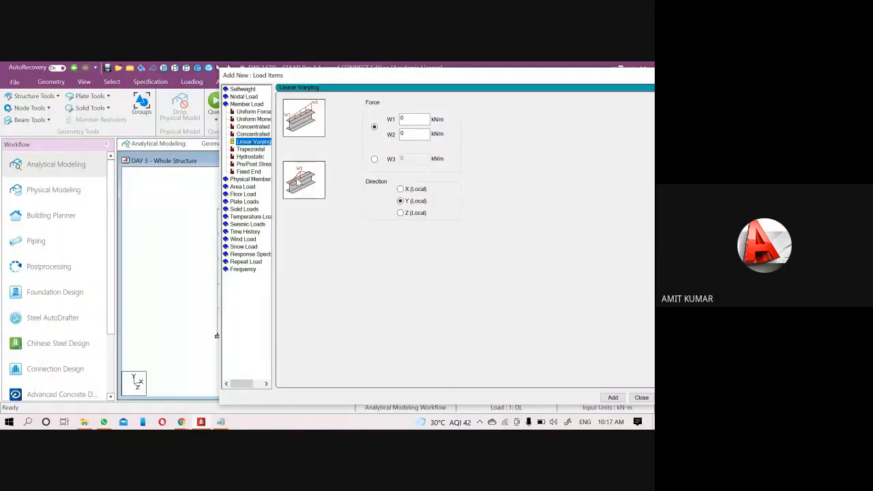
pyautogui.click(254, 149)
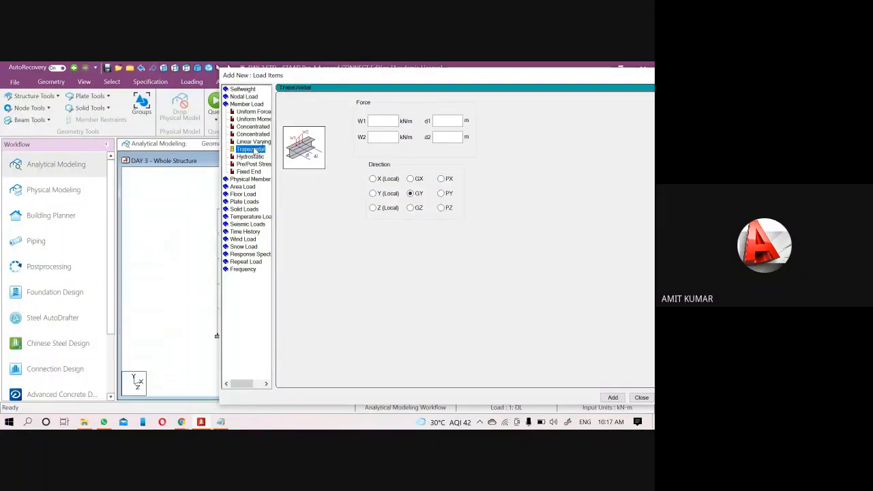
pyautogui.click(253, 142)
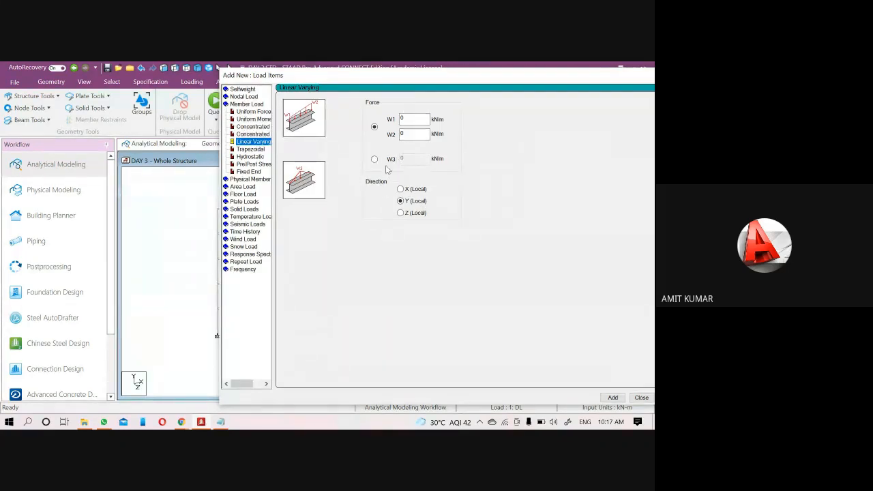
pyautogui.click(253, 135)
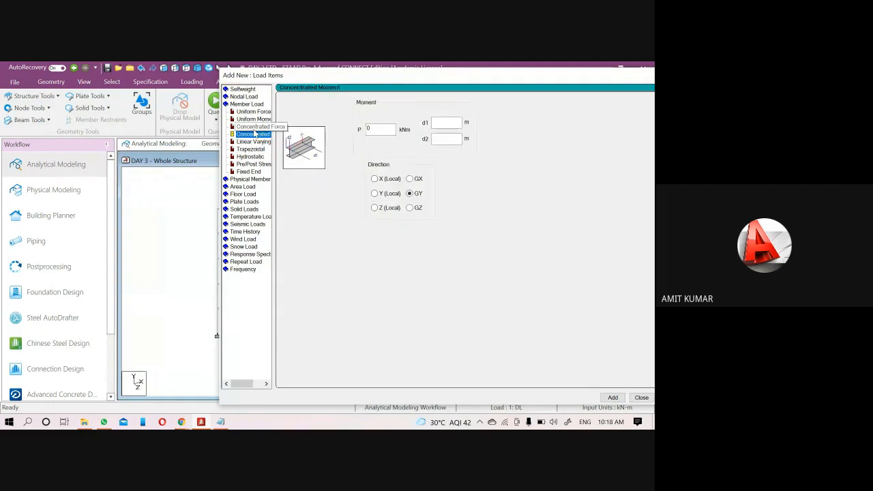
pyautogui.click(257, 127)
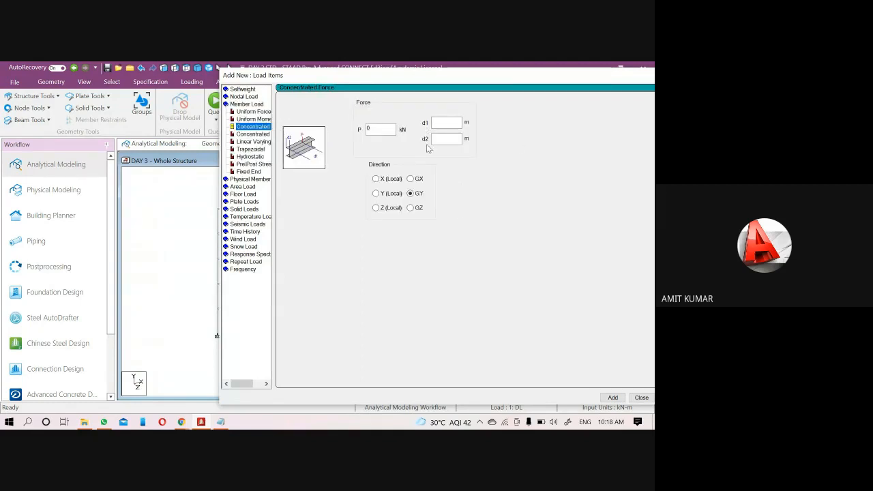
pyautogui.click(444, 124)
pyautogui.click(440, 123)
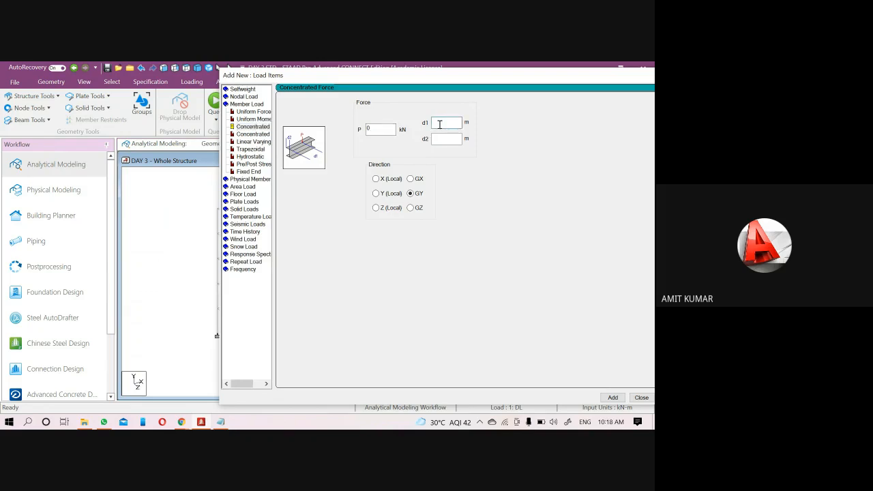
pyautogui.click(247, 112)
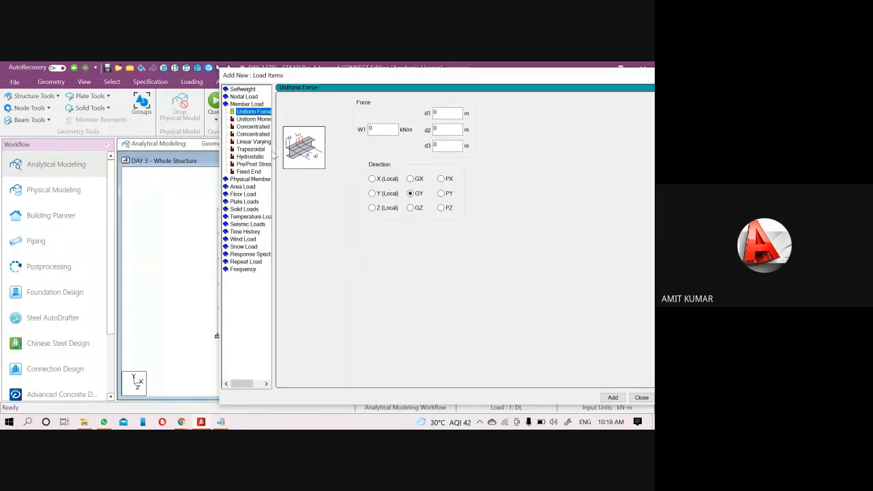
# Check the geometry of the corner edge beam on the topmost floor and leave that beam selected
pyautogui.moveTo(384, 80); pyautogui.dragTo(434, 94)
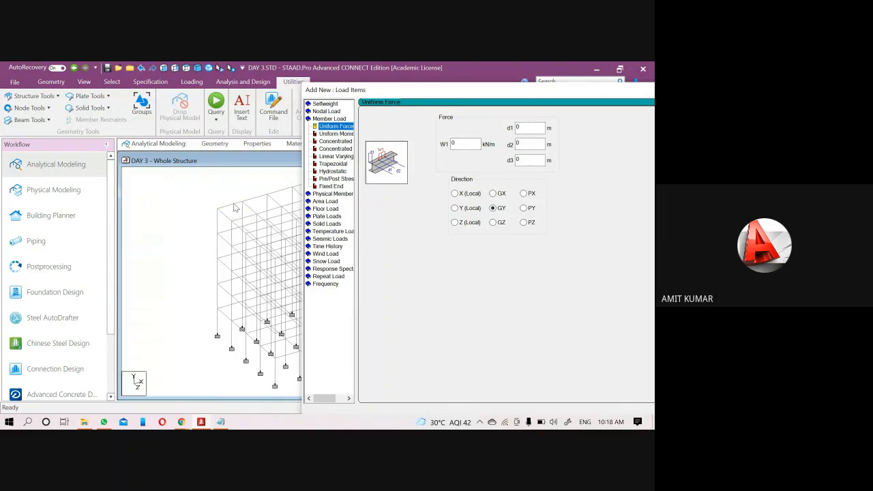
pyautogui.scroll(1, 232, 205)
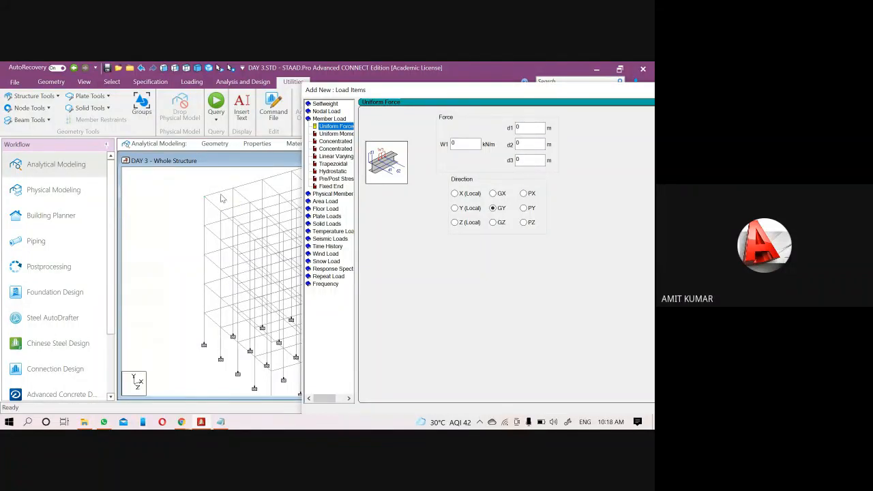
pyautogui.click(222, 197)
pyautogui.doubleClick(222, 197)
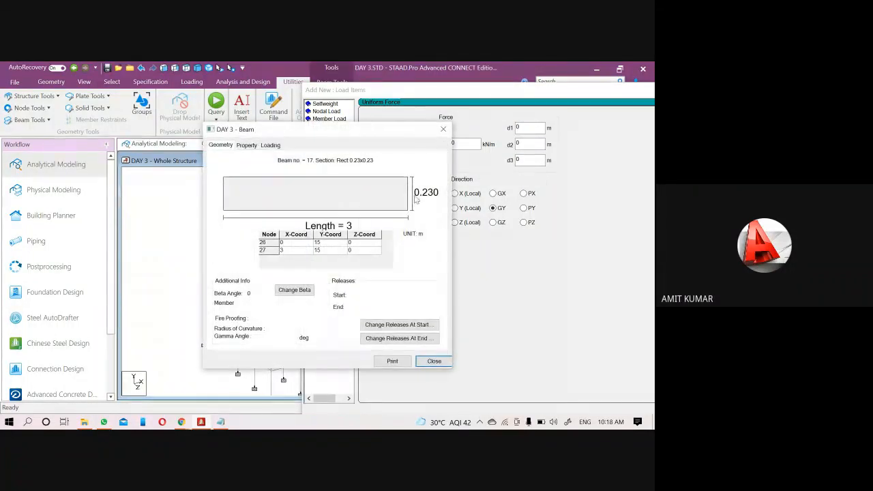
pyautogui.click(444, 130)
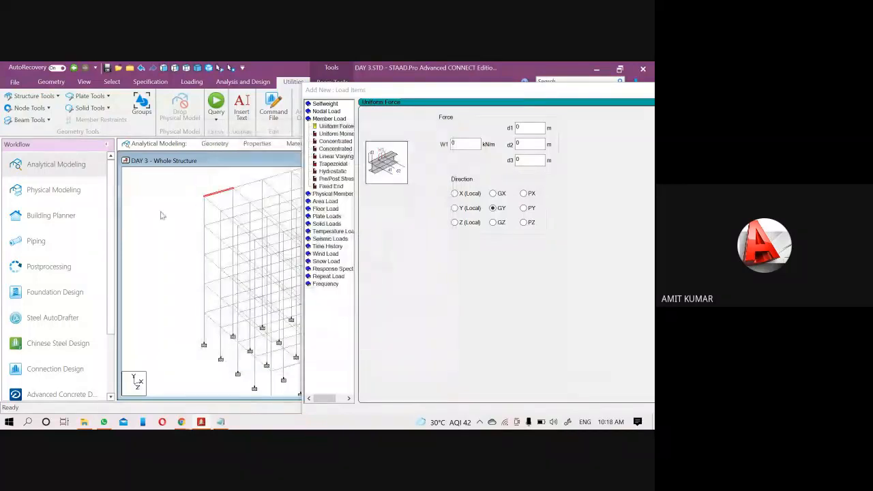
pyautogui.click(220, 198)
# Add a uniform force of -13.8 kN/m in GY with d2 set to 2 m to the DL case
pyautogui.click(466, 143)
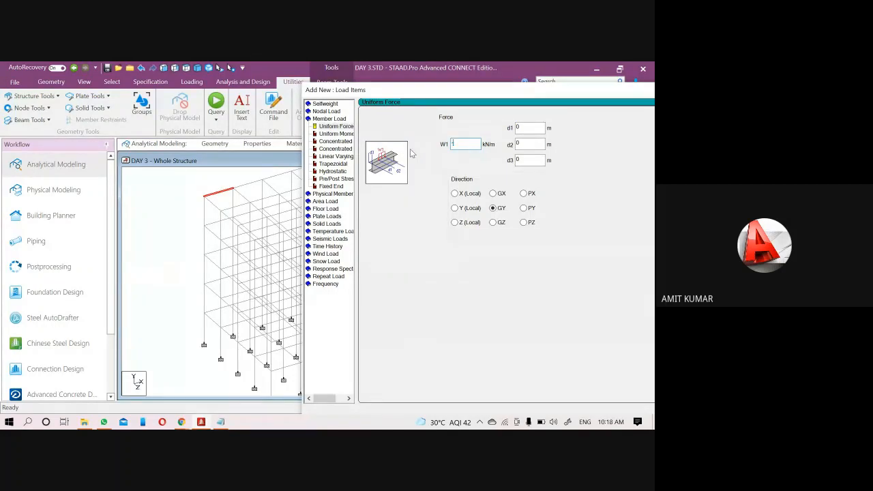
pyautogui.write('-13.8')
pyautogui.moveTo(528, 144); pyautogui.dragTo(502, 144)
pyautogui.write('2')
pyautogui.moveTo(477, 90); pyautogui.dragTo(405, 71)
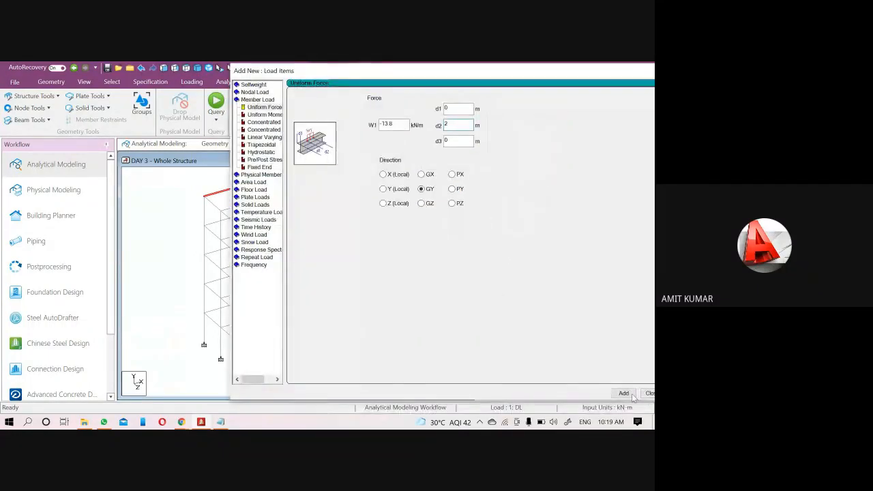
pyautogui.click(625, 394)
pyautogui.click(648, 394)
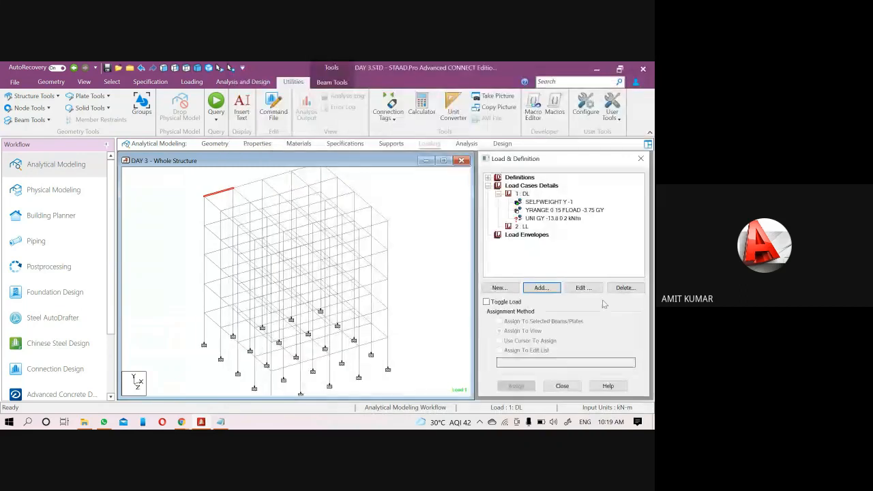
# Assign the -13.8 kN/m uniform load to the selected top-floor corner beam and view it on the model
pyautogui.click(542, 219)
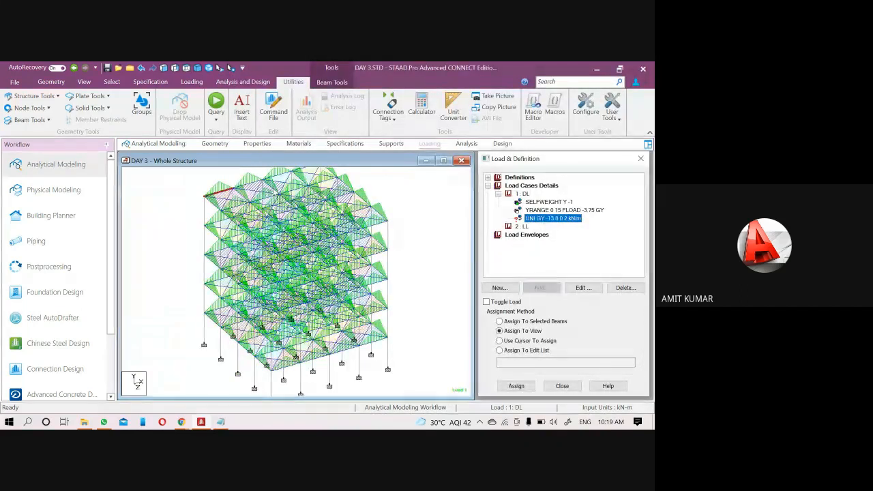
pyautogui.scroll(3, 219, 189)
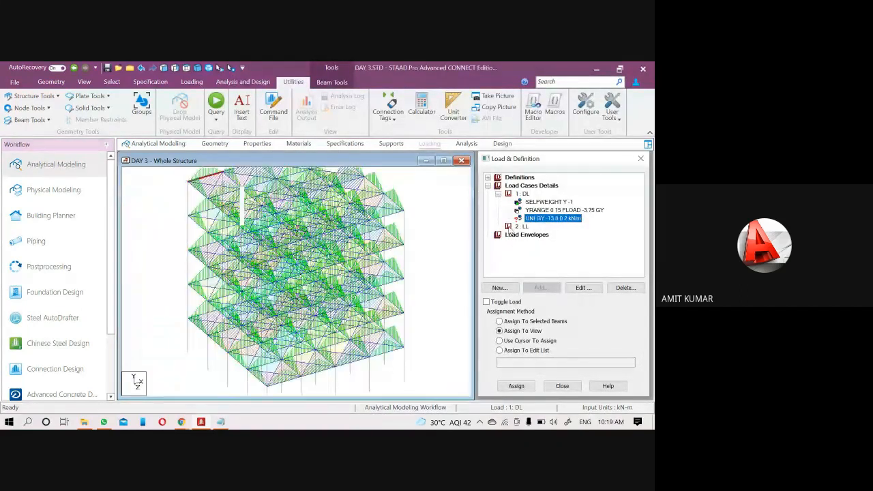
pyautogui.click(500, 321)
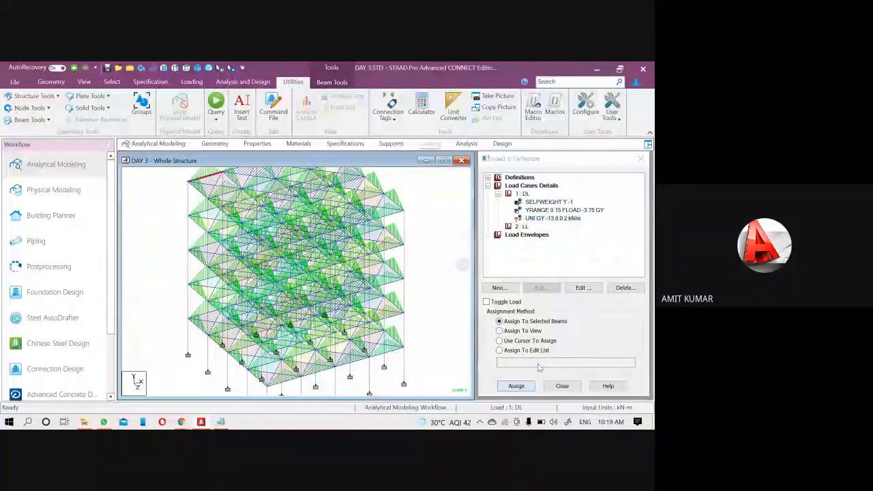
pyautogui.click(516, 387)
pyautogui.click(577, 307)
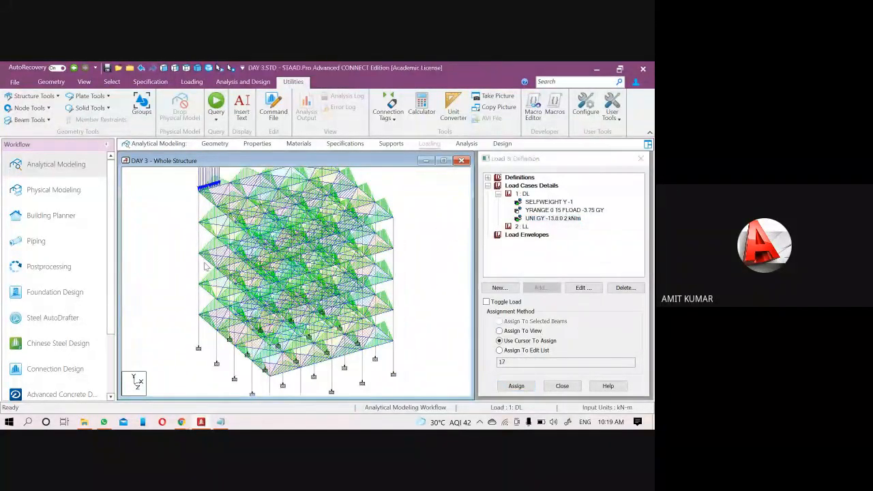
pyautogui.scroll(1, 220, 185)
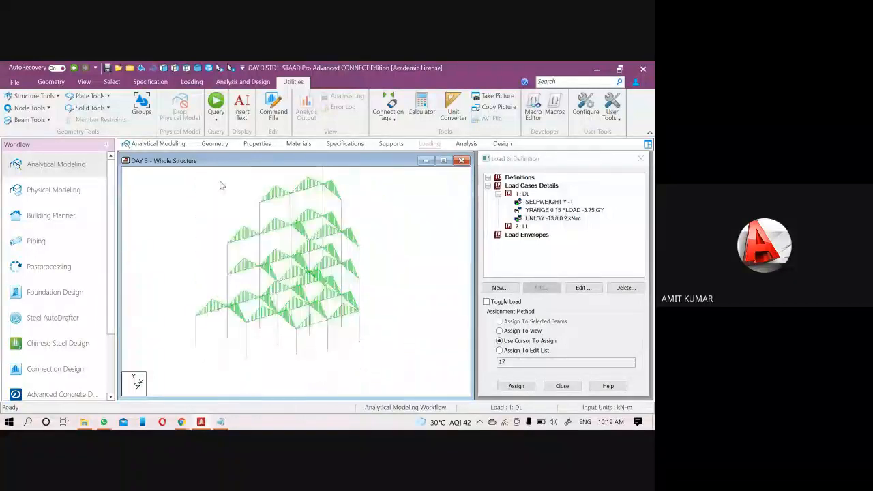
pyautogui.scroll(-1, 374, 218)
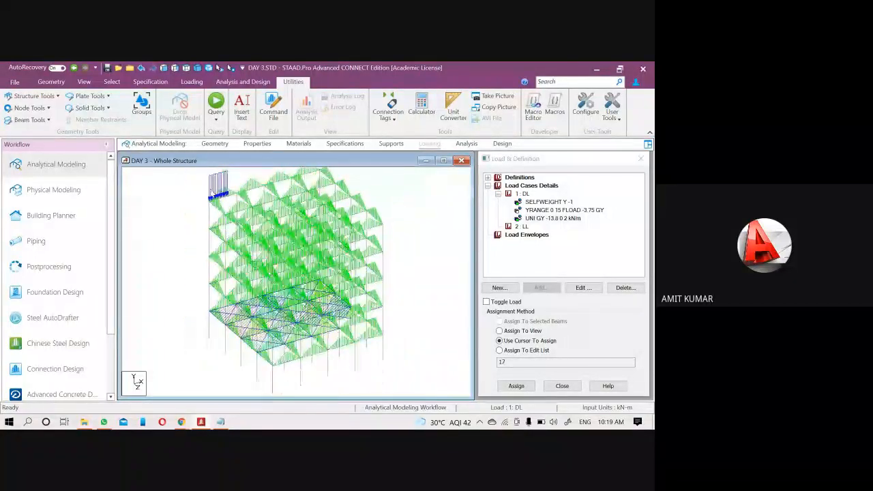
# Edit the -13.8 kN/m GY uniform force in the DL case, setting d2 to 0 m
pyautogui.click(547, 219)
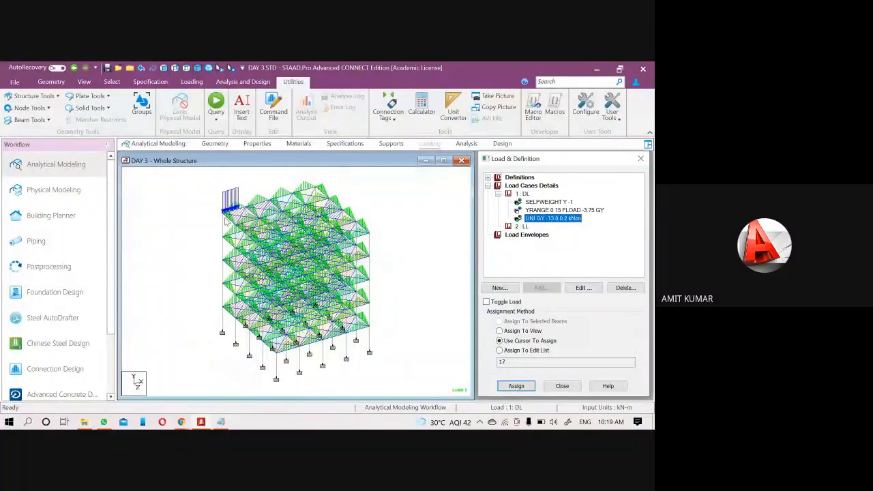
pyautogui.click(583, 288)
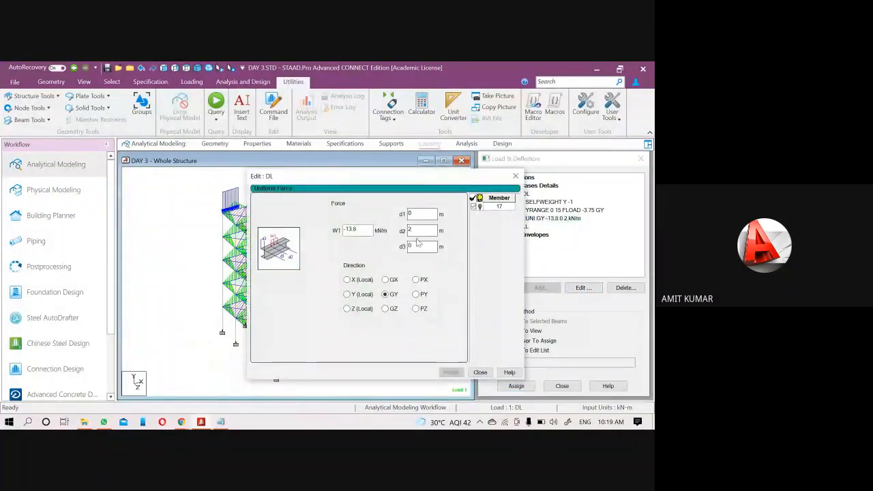
pyautogui.press('BackSpace')
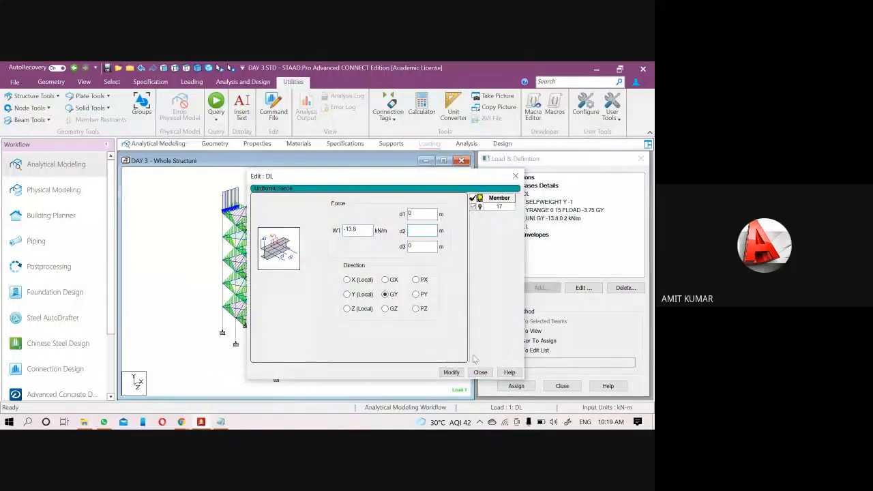
pyautogui.click(452, 373)
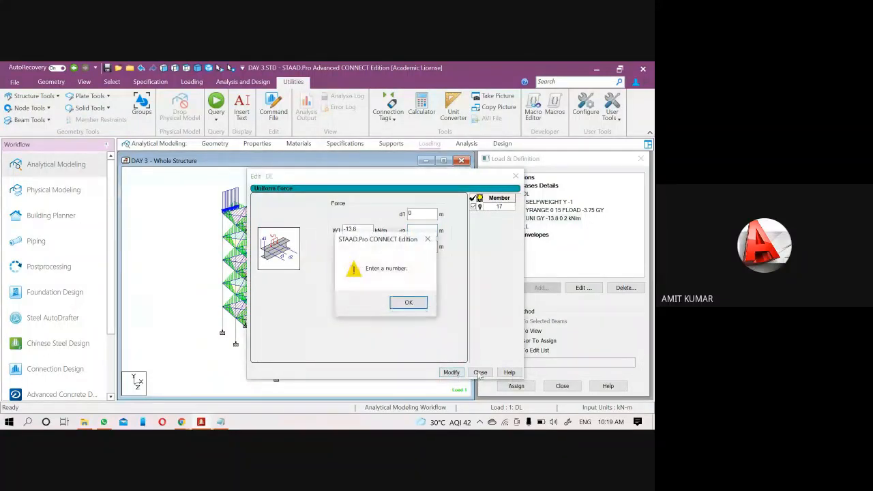
pyautogui.click(409, 303)
pyautogui.write('0')
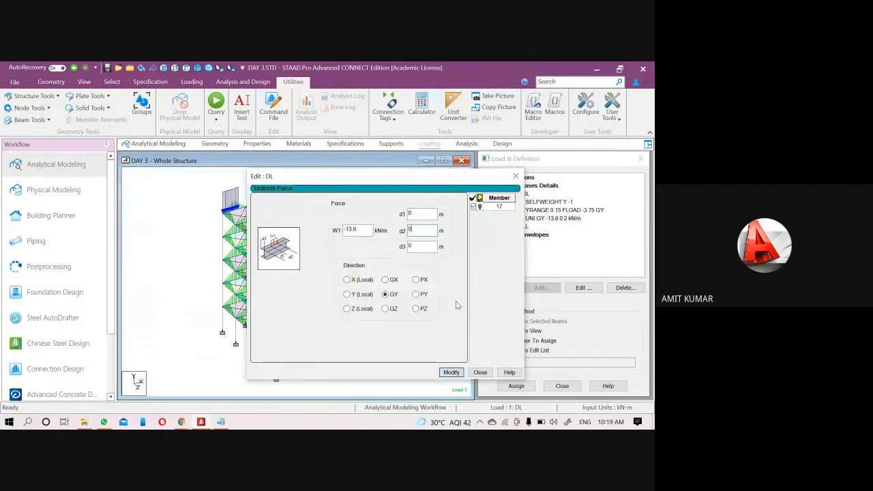
pyautogui.click(452, 372)
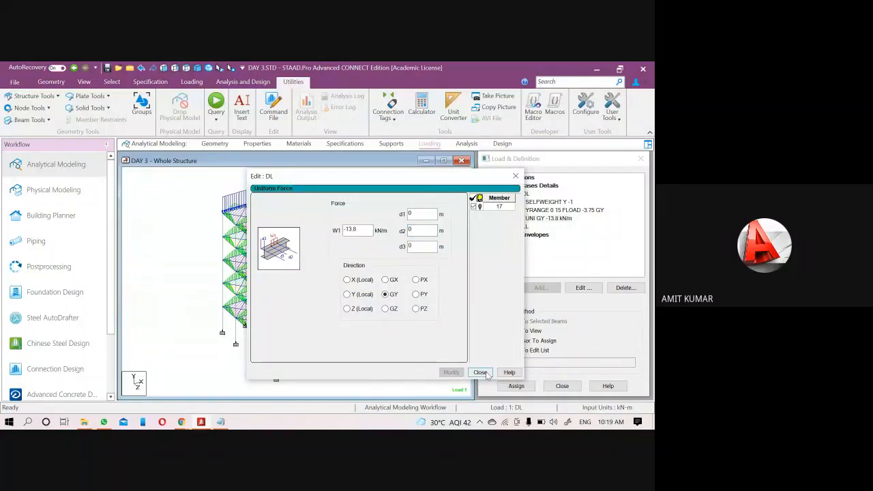
pyautogui.click(481, 372)
pyautogui.scroll(-4, 269, 247)
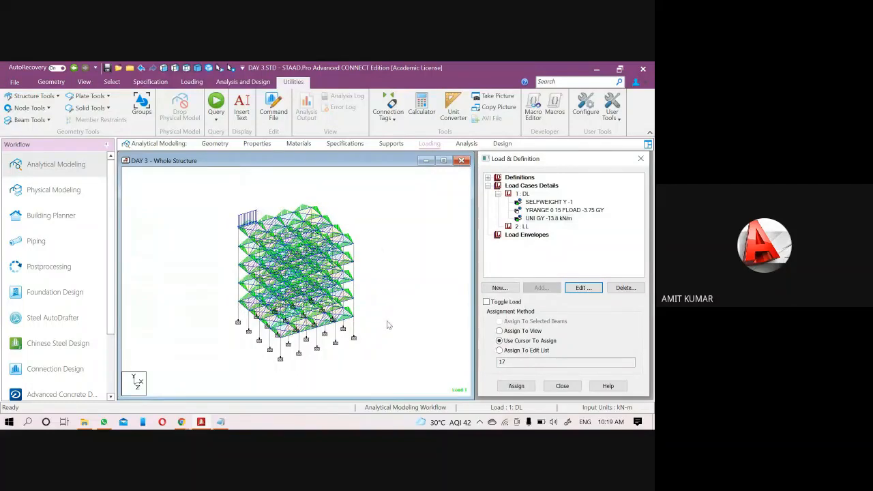
# Select all beams parallel to the X and Z axes and show the structure in isometric view
pyautogui.click(203, 187)
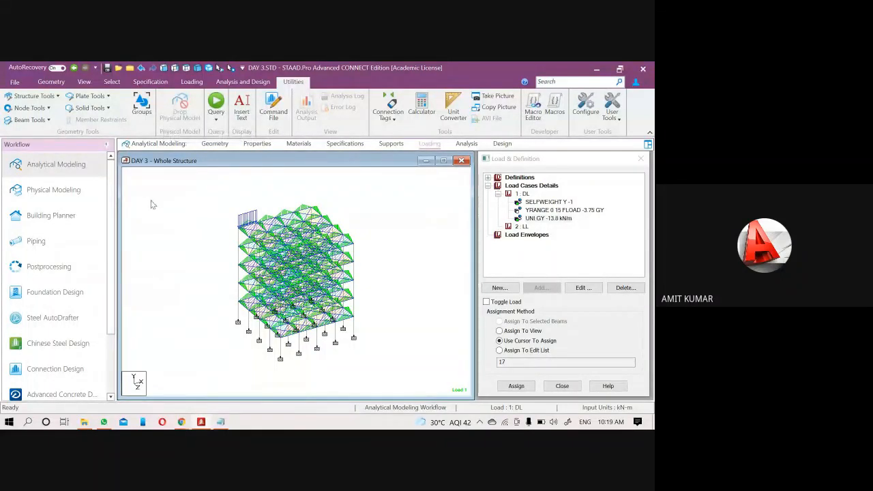
pyautogui.click(163, 68)
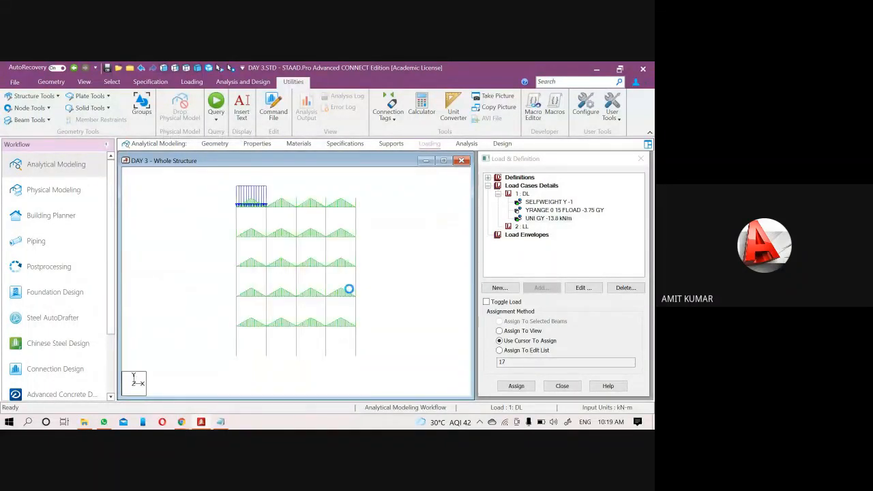
pyautogui.scroll(-2, 327, 273)
pyautogui.moveTo(384, 228); pyautogui.dragTo(389, 227)
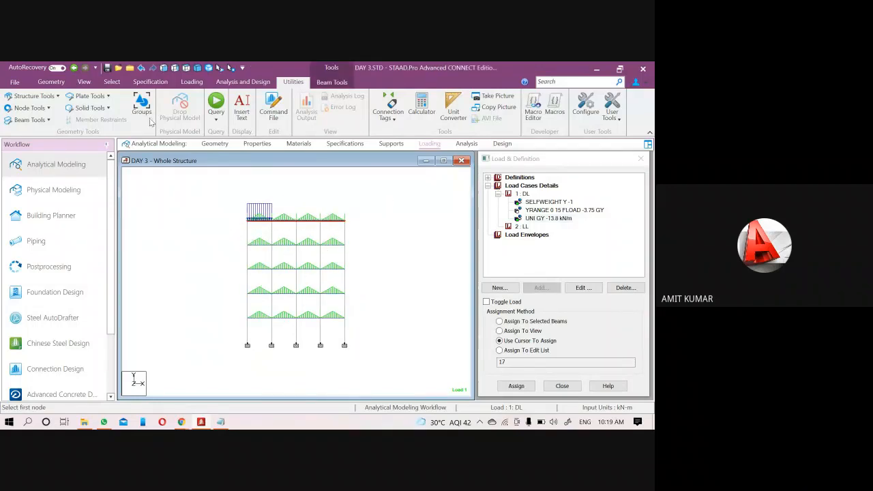
pyautogui.click(109, 83)
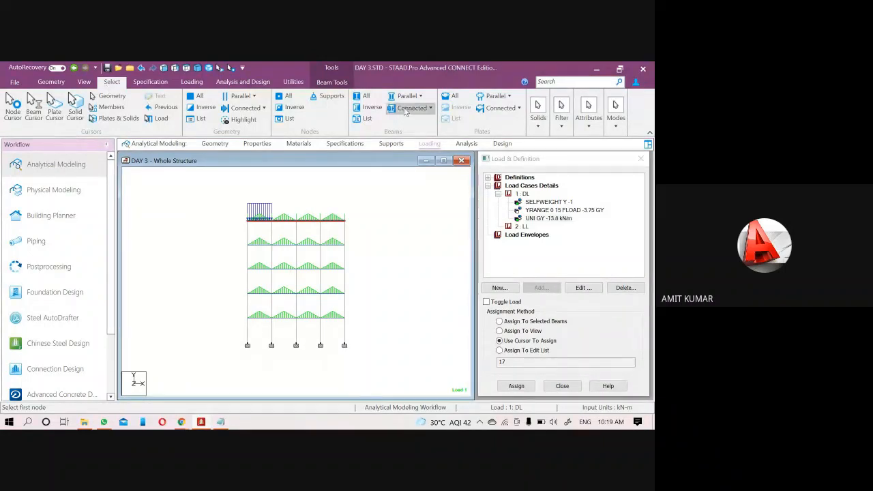
pyautogui.click(504, 100)
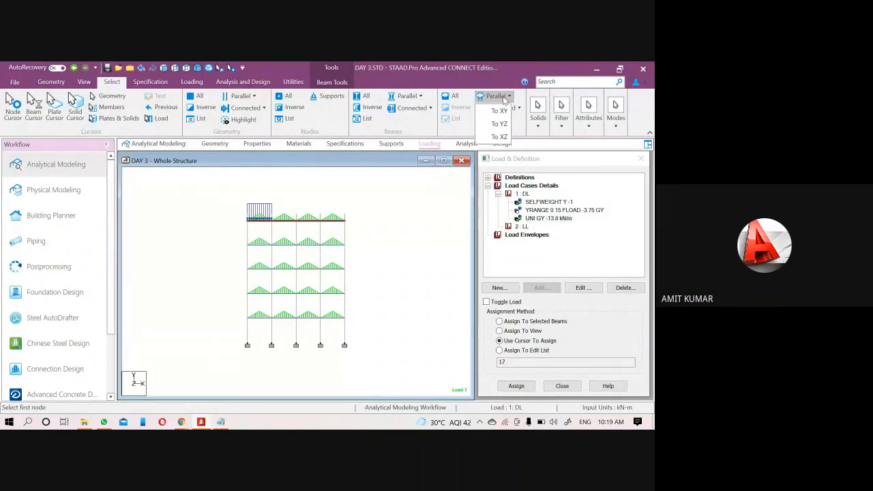
pyautogui.click(406, 97)
pyautogui.click(408, 111)
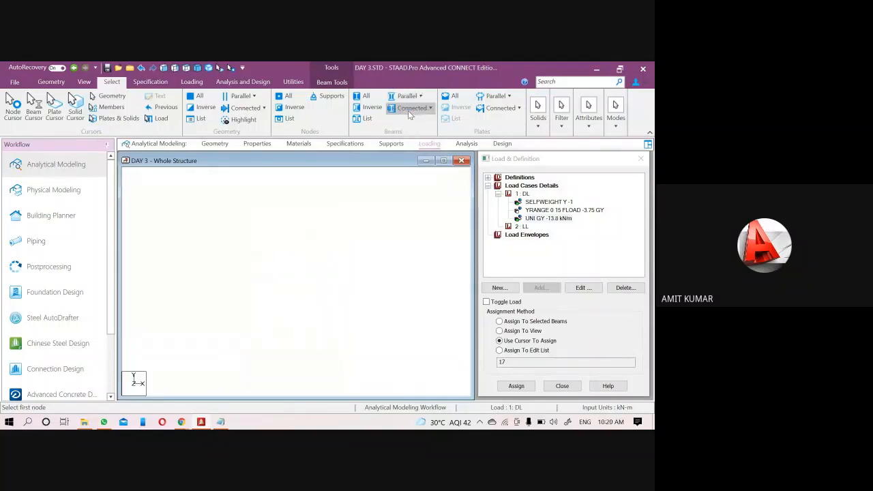
pyautogui.click(407, 96)
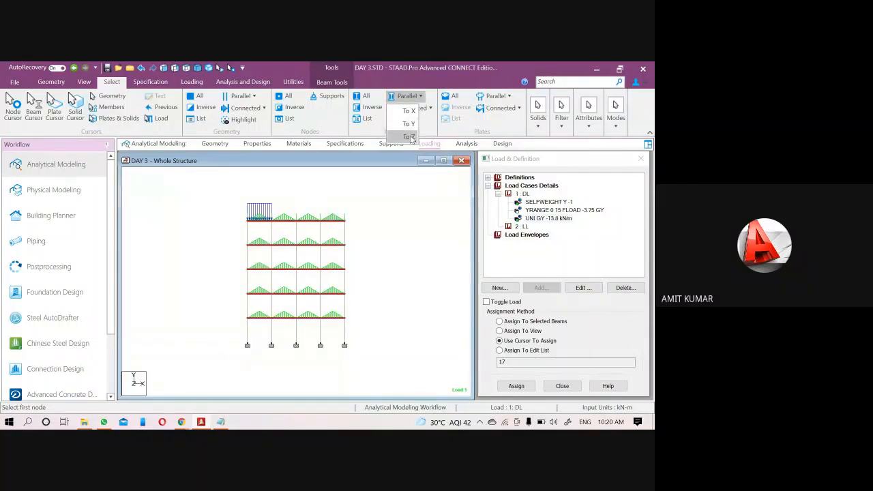
pyautogui.click(410, 137)
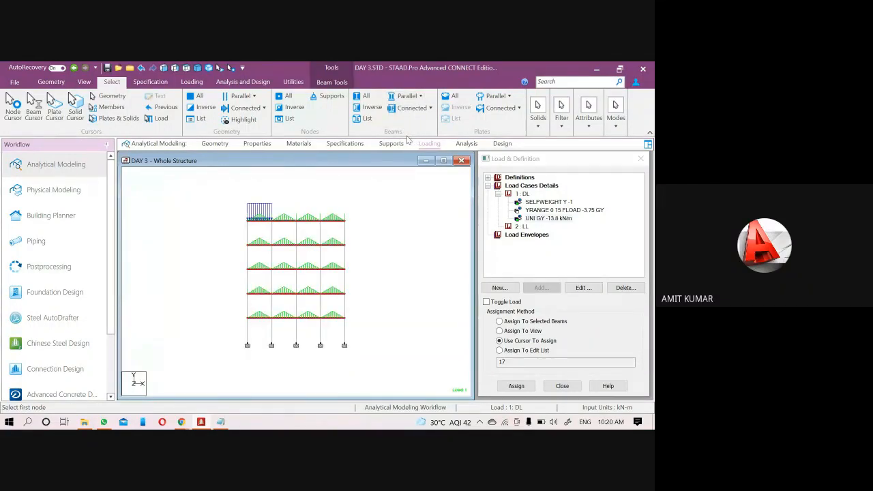
pyautogui.click(203, 69)
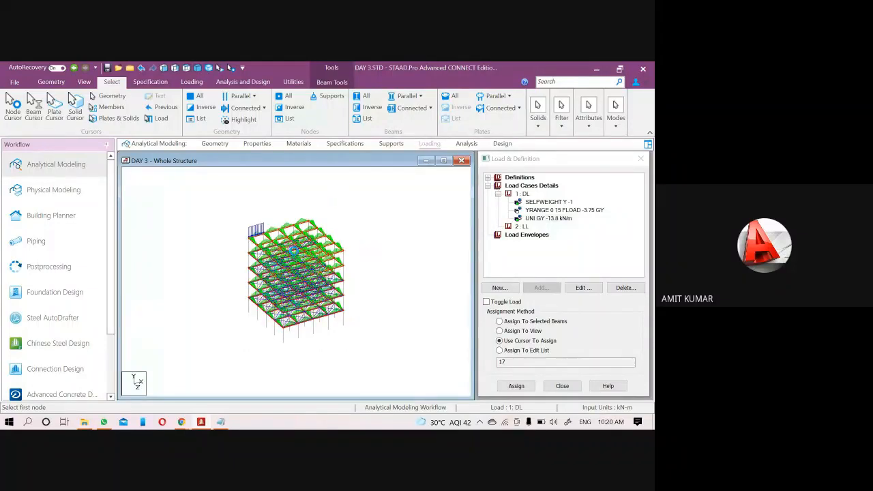
# Assign the -13.8 kN/m GY uniform load of the DL case to the selected floor beams
pyautogui.click(543, 219)
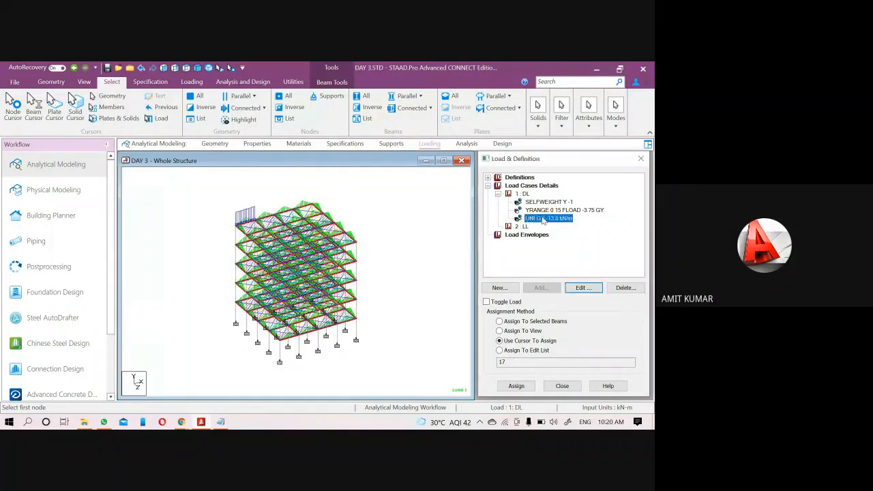
pyautogui.click(525, 323)
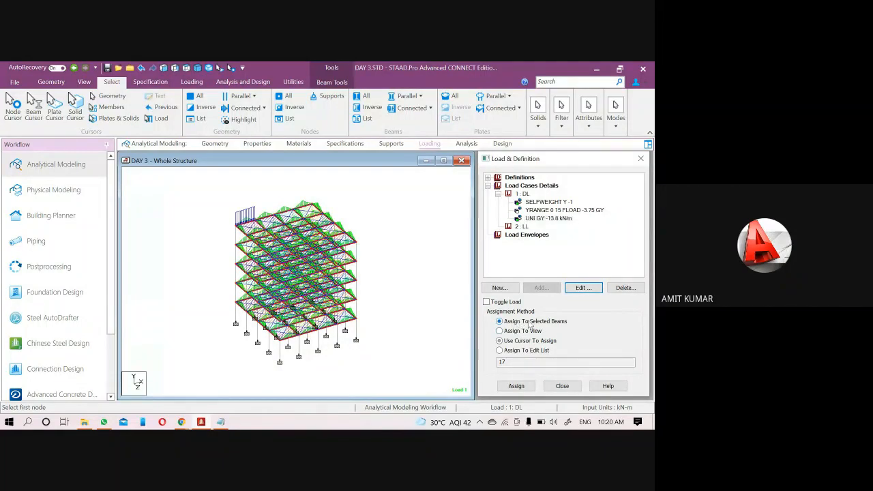
pyautogui.click(517, 386)
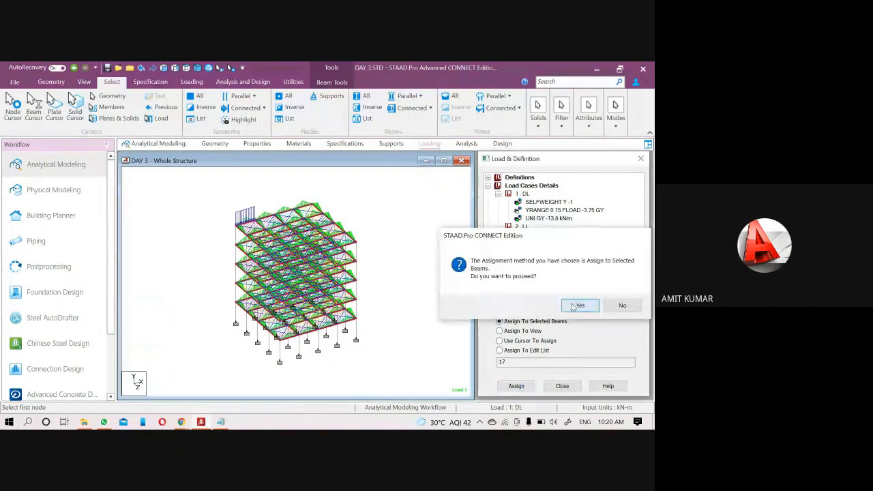
pyautogui.click(579, 305)
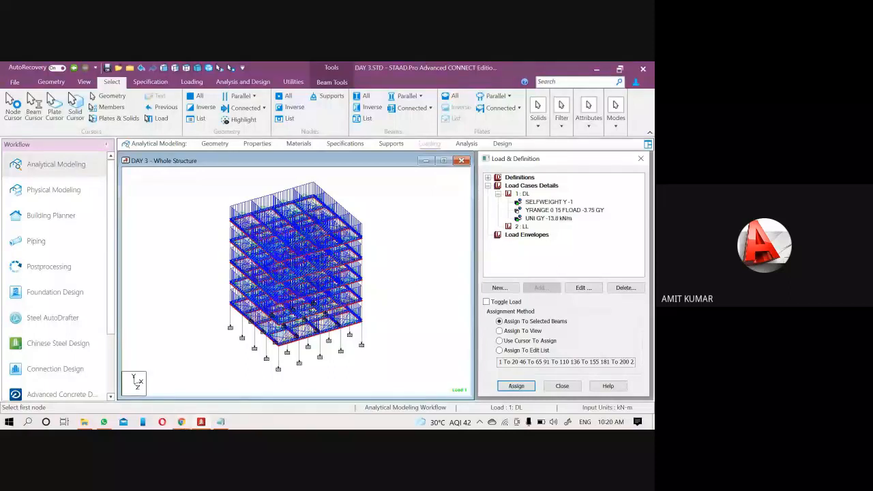
# Switch to the Google Meet call, read the chat question on x-range values, close the chat, and return to STAAD.Pro
pyautogui.click(145, 396)
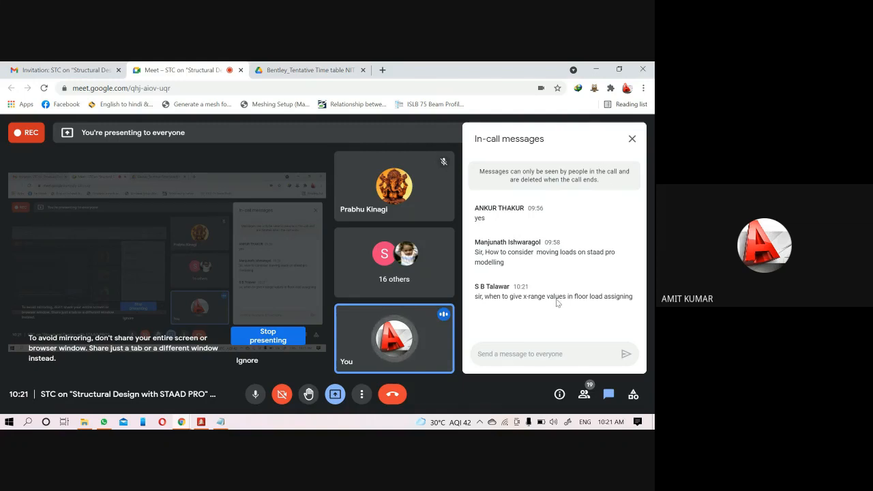
pyautogui.click(632, 140)
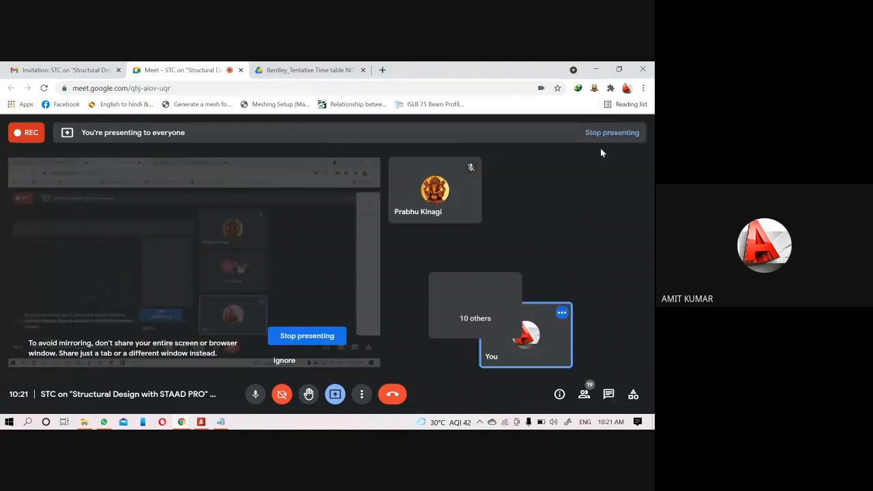
pyautogui.click(202, 422)
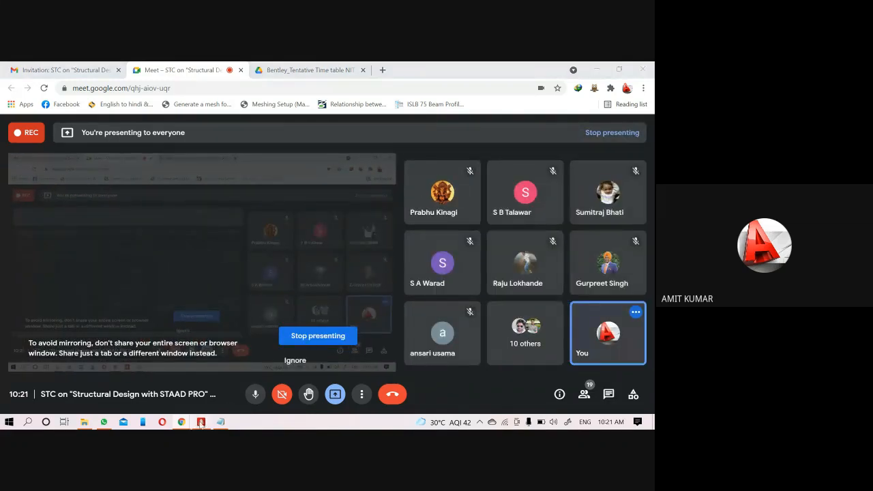
# Examine how the -3.75 GY floor load and the -13.8 kN/m uniform load are distributed on the model
pyautogui.click(449, 218)
pyautogui.scroll(2, 325, 215)
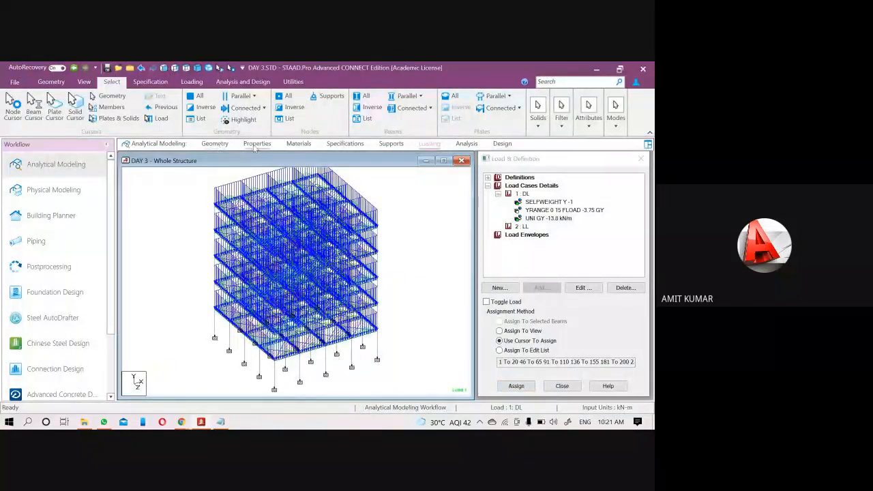
pyautogui.click(565, 212)
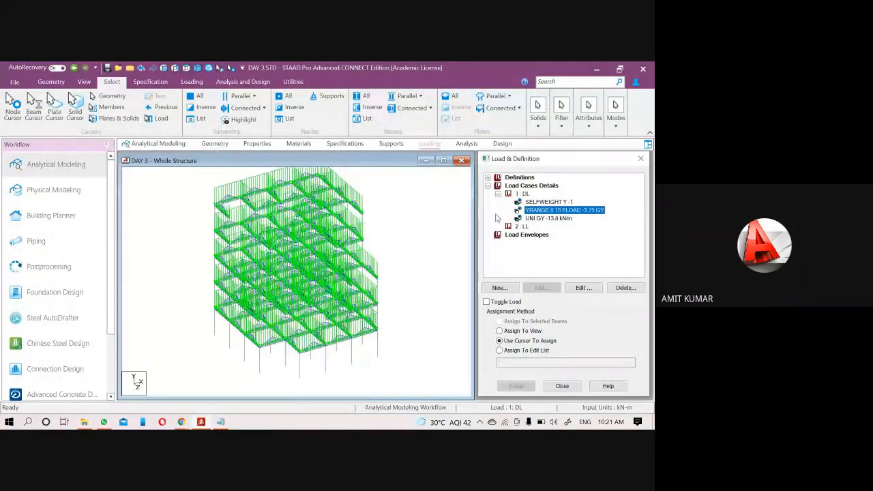
pyautogui.moveTo(250, 212); pyautogui.dragTo(262, 267, button='middle')
pyautogui.scroll(1, 262, 267)
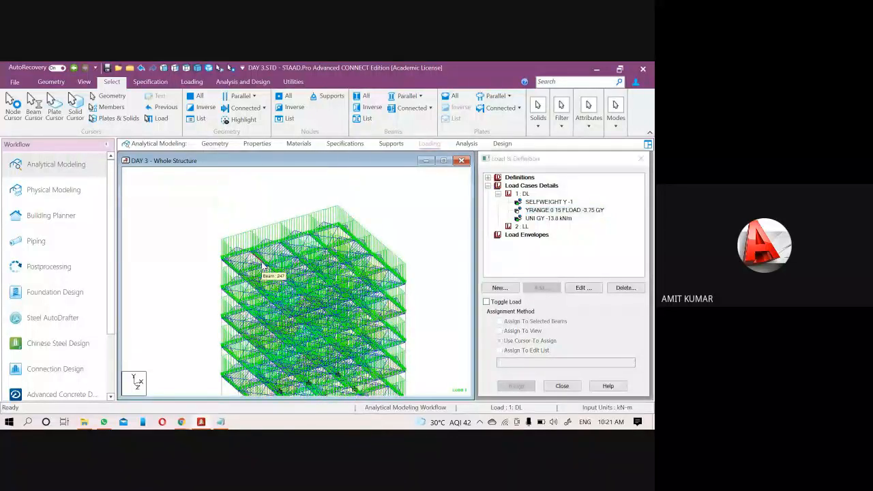
pyautogui.scroll(1, 262, 267)
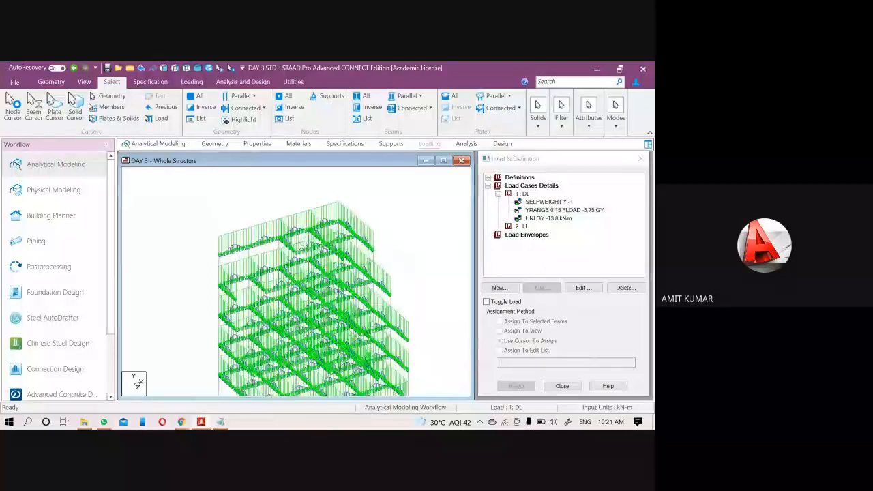
pyautogui.scroll(1, 313, 294)
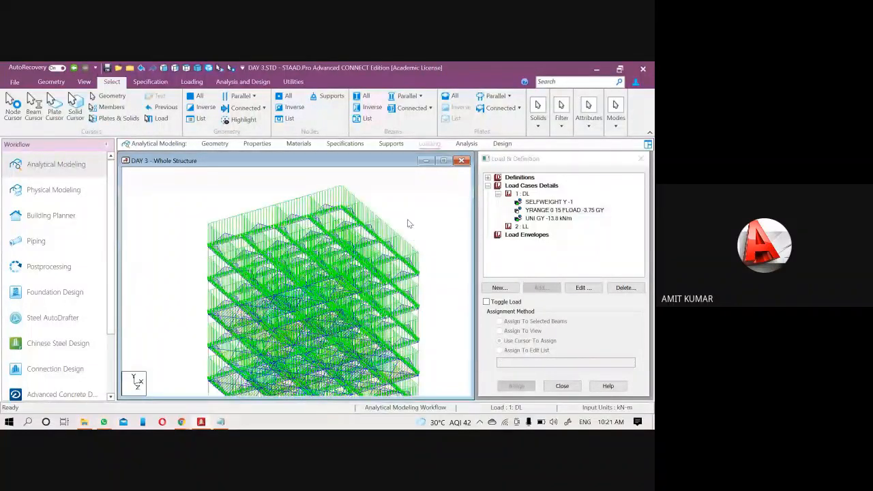
pyautogui.scroll(1, 313, 283)
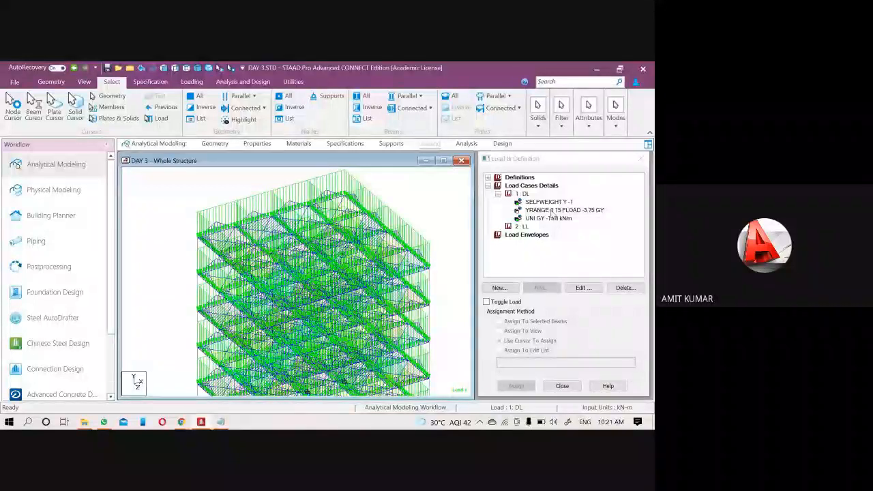
pyautogui.click(545, 210)
pyautogui.click(545, 218)
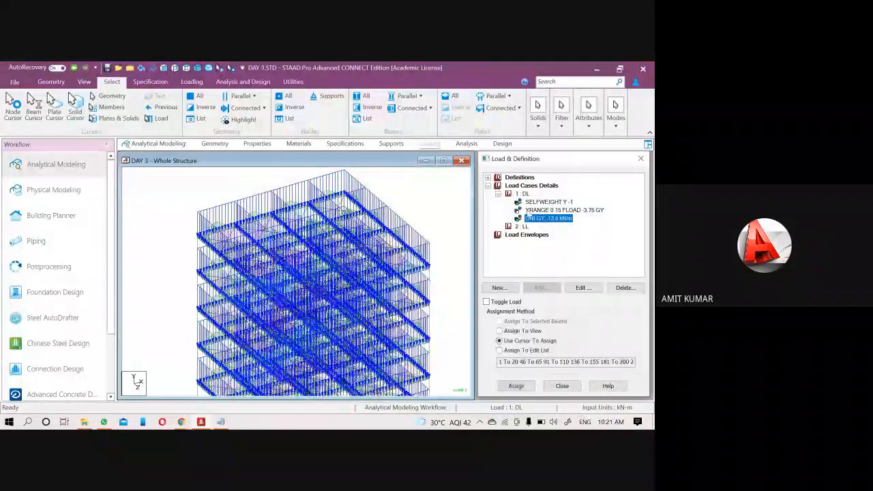
pyautogui.click(530, 212)
# Check the loading type and title of the LL primary load case without changing them
pyautogui.click(523, 227)
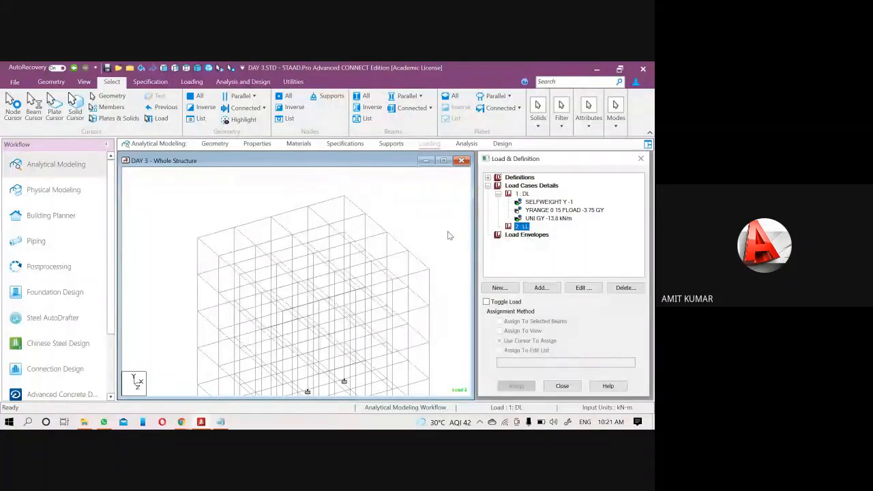
pyautogui.scroll(-1, 412, 246)
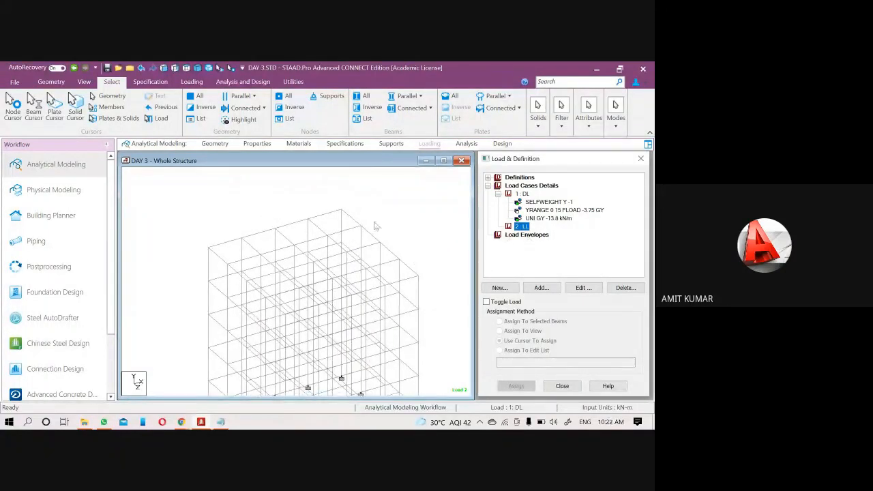
pyautogui.scroll(-1, 368, 236)
pyautogui.scroll(1, 334, 235)
pyautogui.click(583, 288)
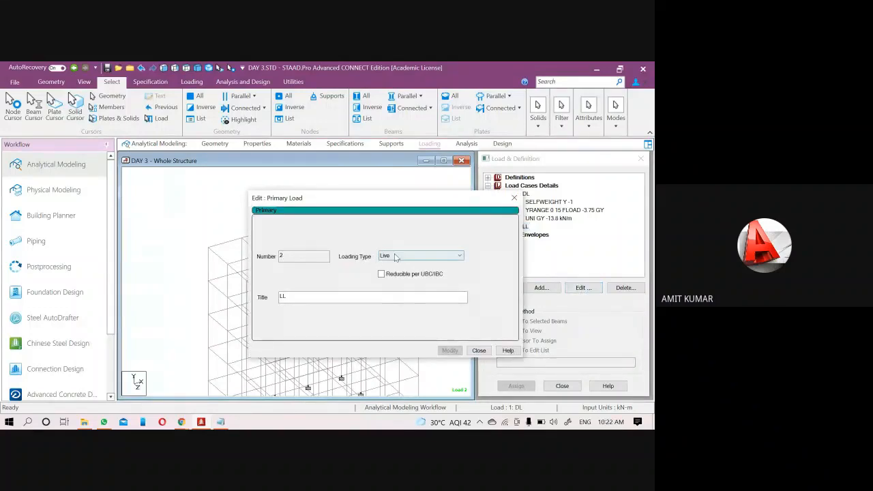
pyautogui.click(515, 198)
# Start a new floor load in the LL case with a -2.5 kN/m2 Global Y pressure and a Y range of 0 to 15 m
pyautogui.click(521, 226)
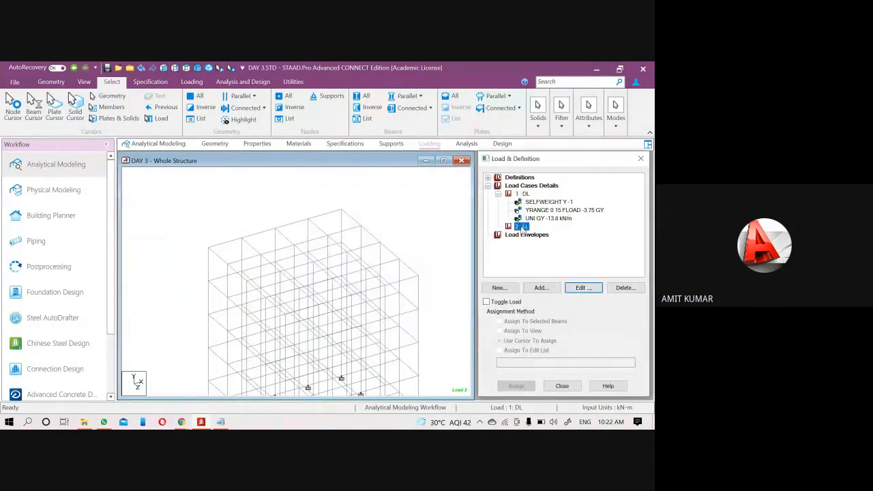
pyautogui.click(543, 288)
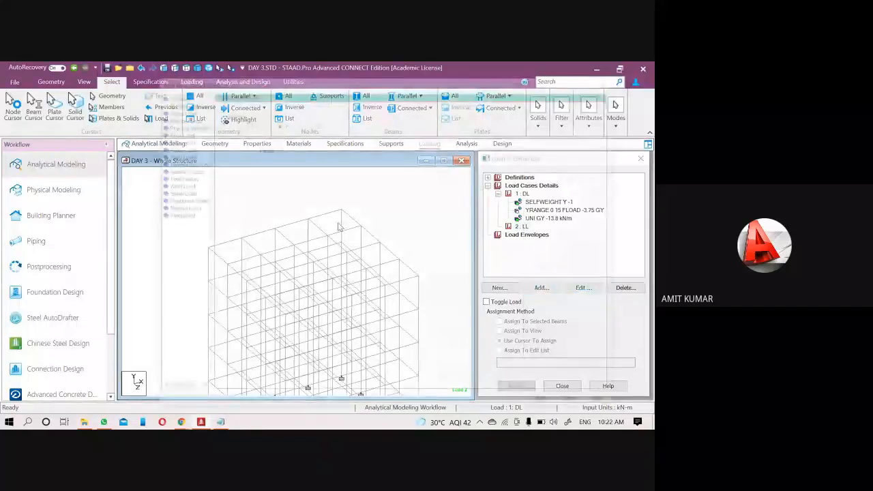
pyautogui.click(177, 140)
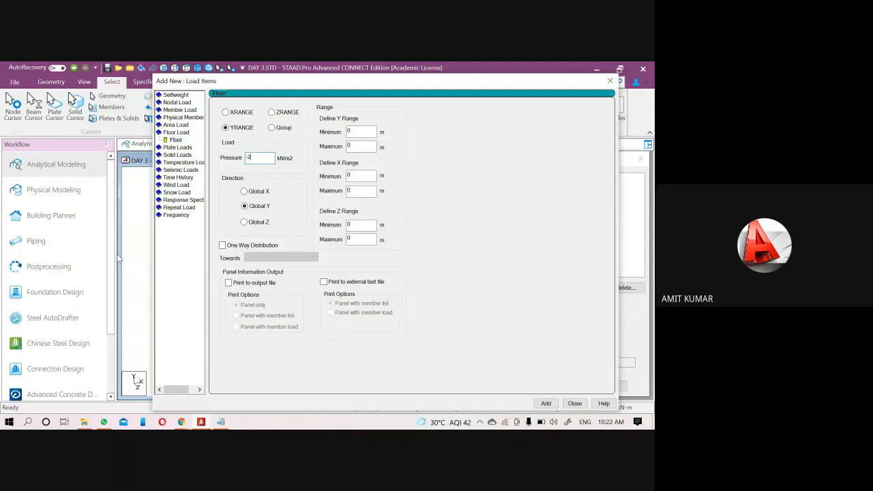
pyautogui.write('.5')
pyautogui.press('Tab')
pyautogui.hotkey('shift', 'Tab')
pyautogui.press('Tab')
pyautogui.write('15')
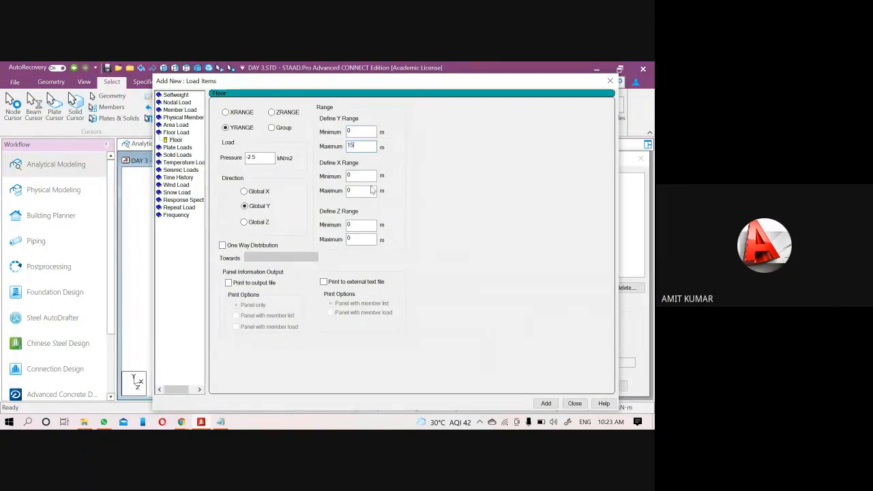
# Limit the new floor load to an X range of 0 to 3 m and add it to the LL case
pyautogui.press('Tab')
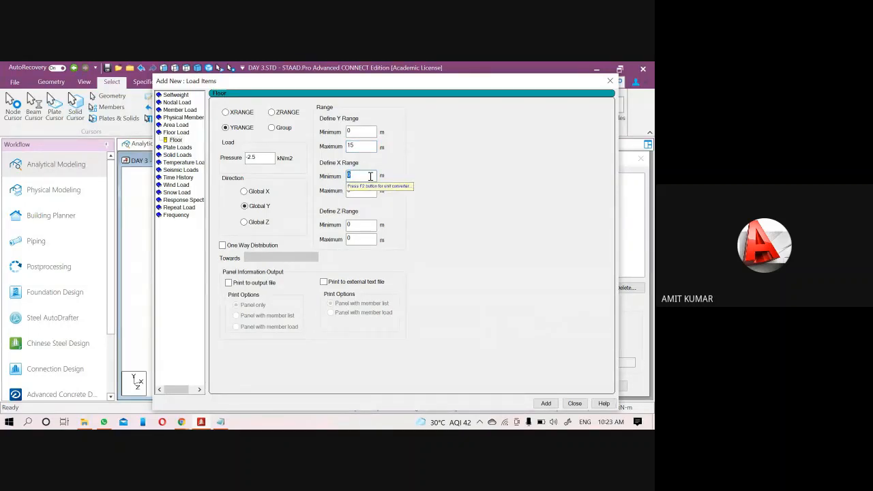
pyautogui.press('Tab')
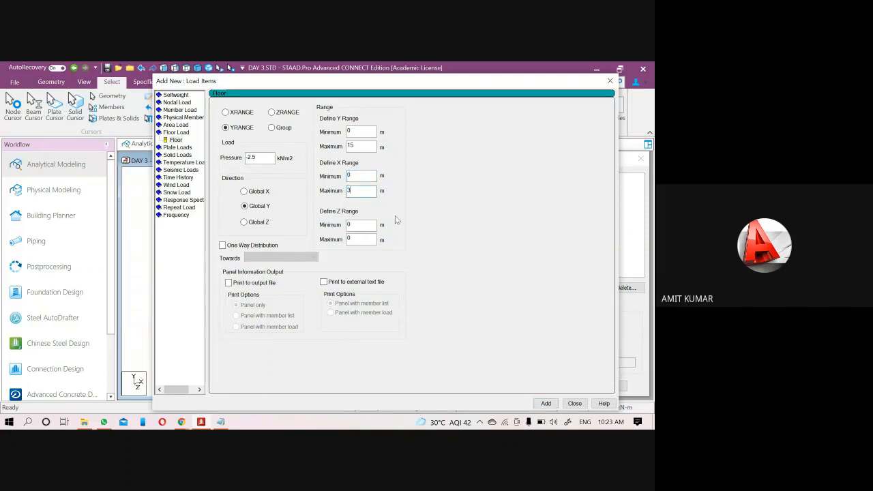
pyautogui.click(554, 403)
pyautogui.click(575, 403)
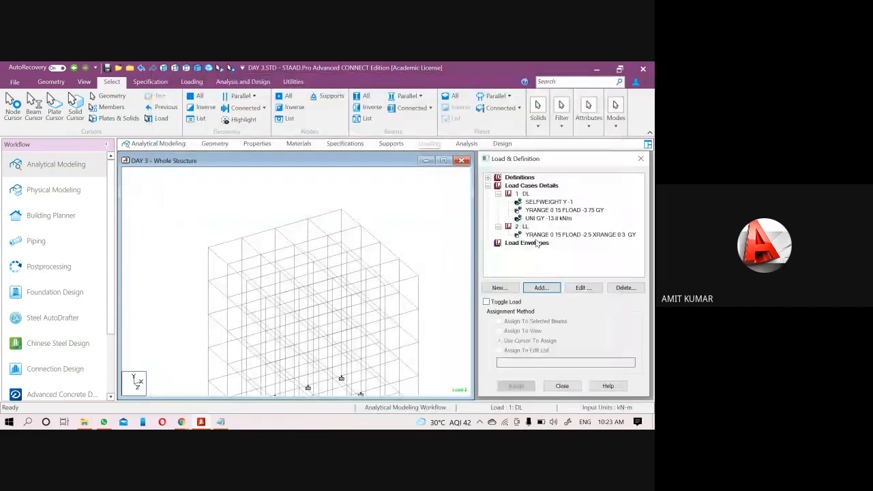
# Examine how the LL floor load is distributed on the frame and check its range settings without changing them
pyautogui.click(539, 235)
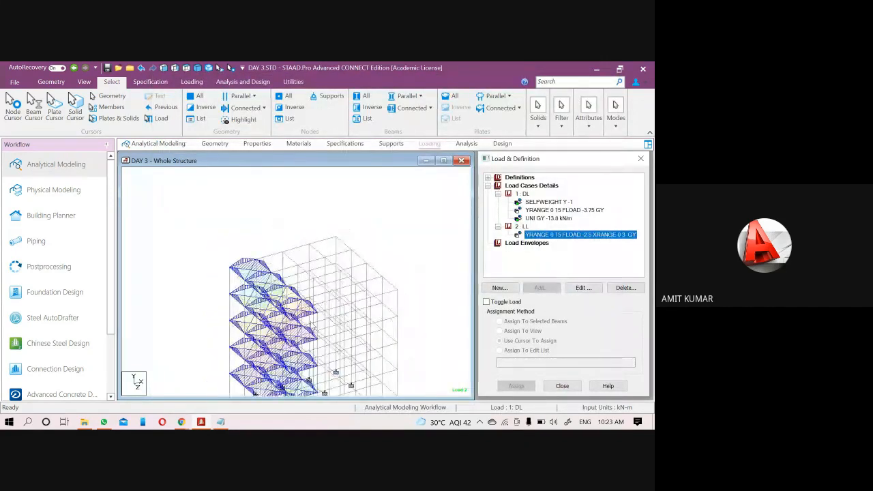
pyautogui.scroll(-1, 266, 232)
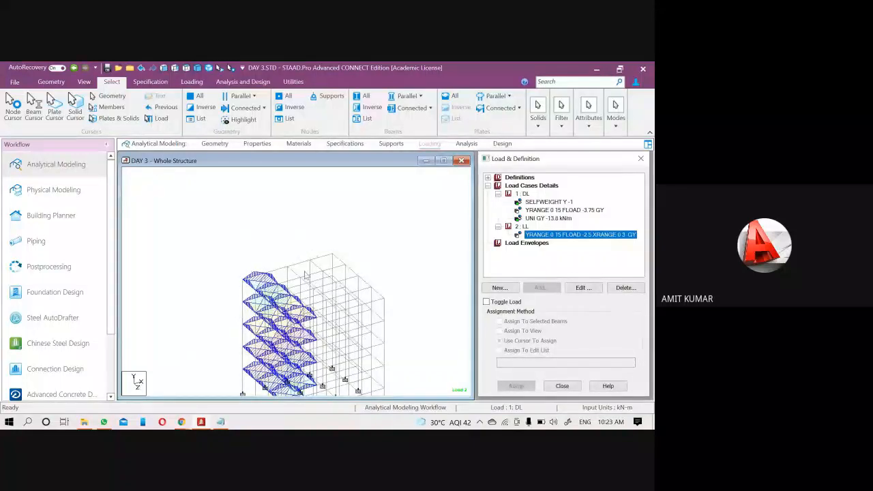
pyautogui.scroll(-1, 332, 201)
pyautogui.scroll(2, 282, 316)
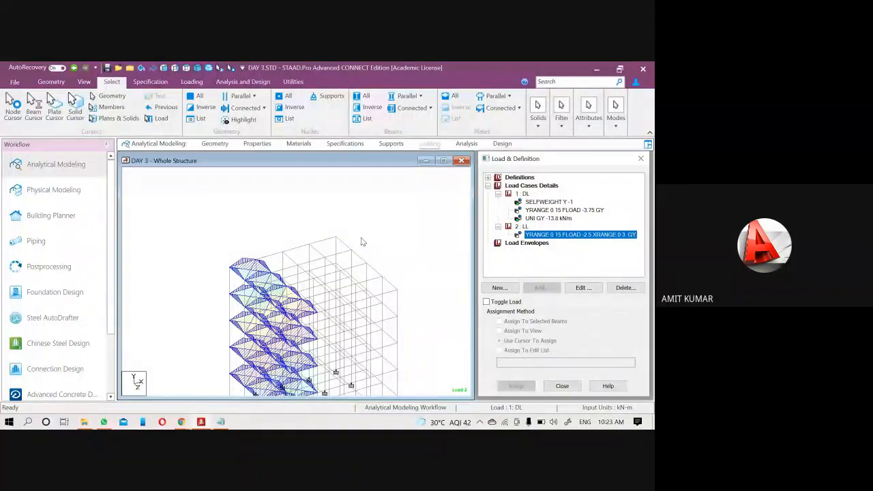
pyautogui.click(583, 287)
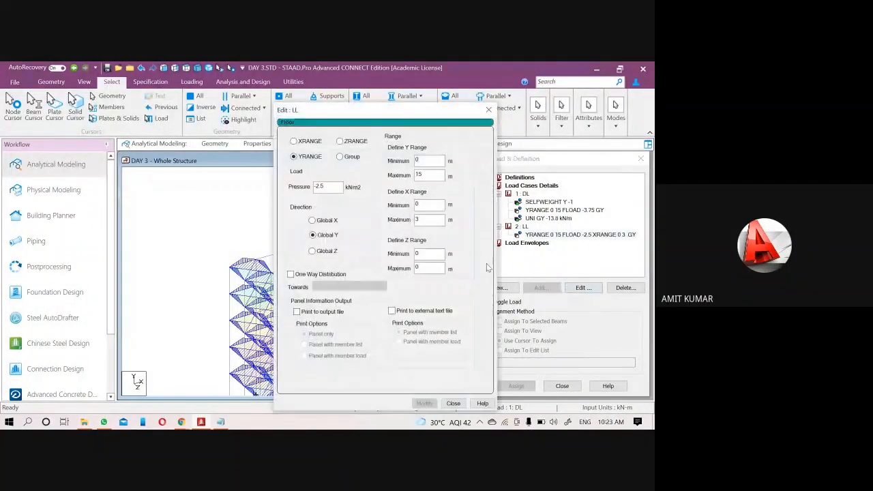
pyautogui.click(488, 110)
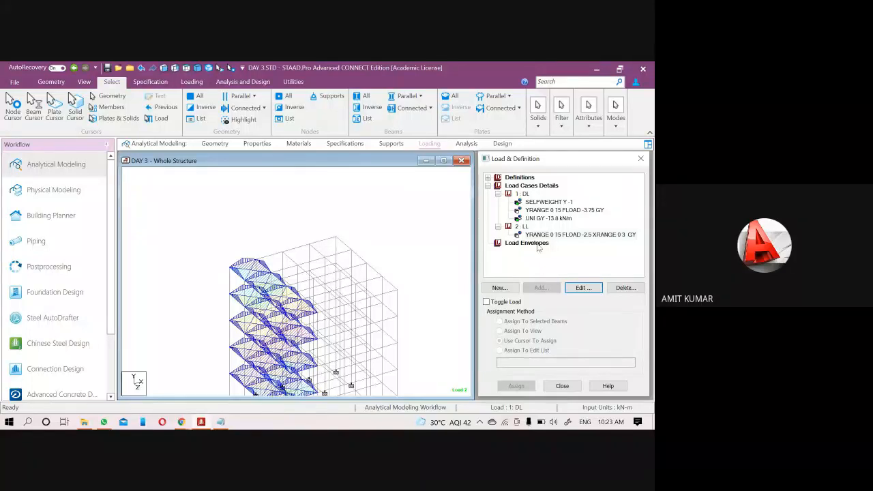
# Set the X range maximum of the LL floor load to 9 m and apply the modification
pyautogui.click(556, 236)
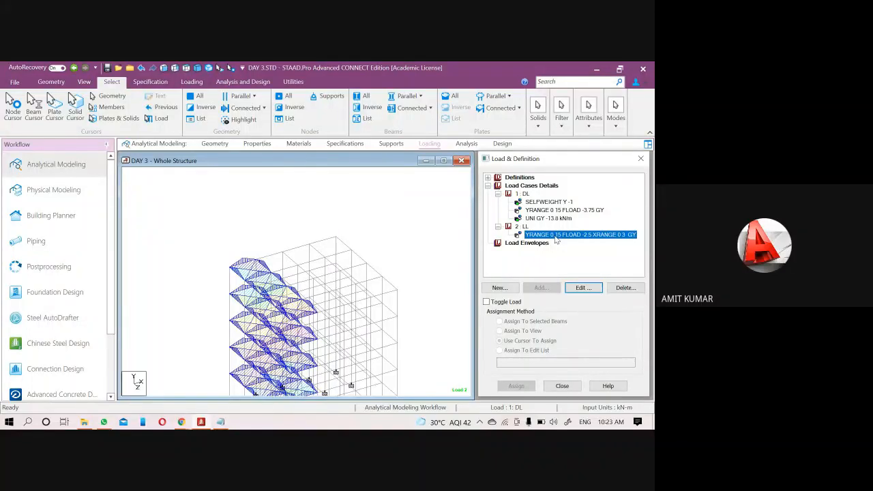
pyautogui.click(583, 288)
pyautogui.doubleClick(428, 219)
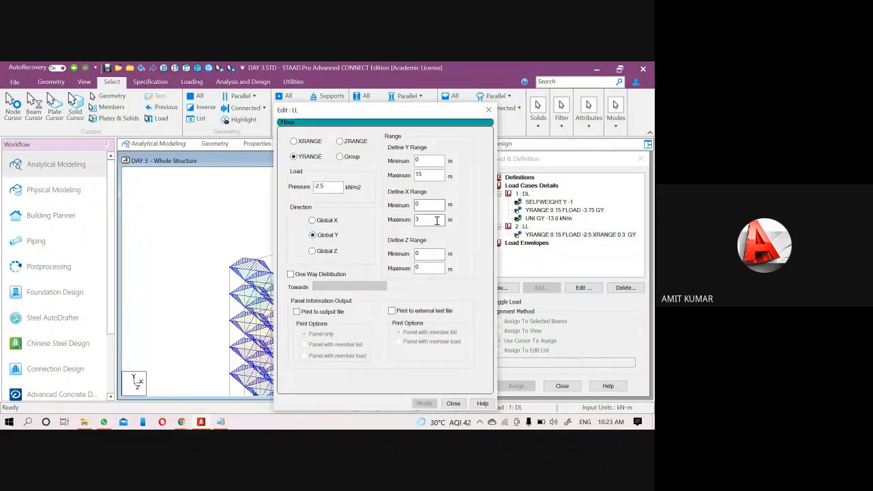
pyautogui.moveTo(362, 114); pyautogui.dragTo(518, 139)
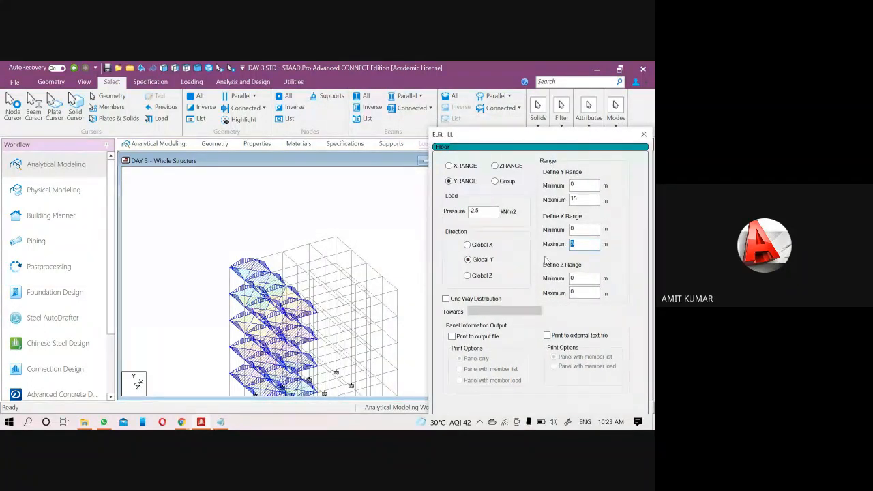
pyautogui.write('8')
pyautogui.moveTo(493, 137); pyautogui.dragTo(433, 71)
pyautogui.click(519, 363)
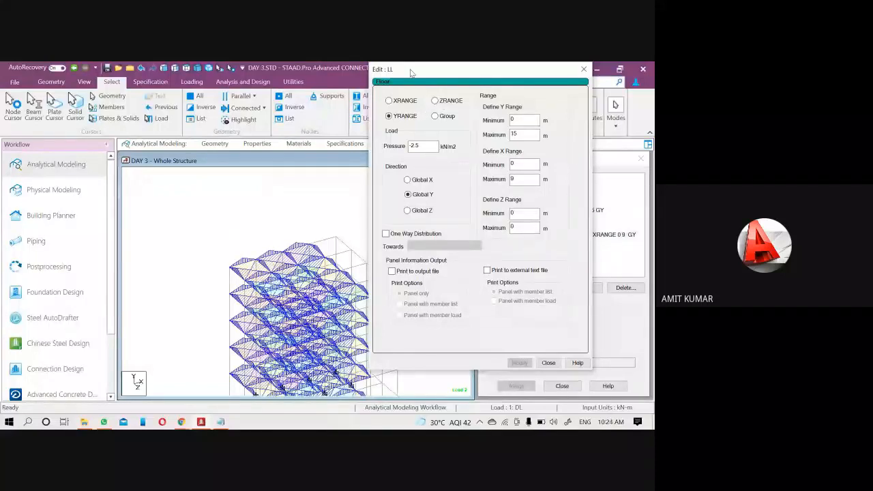
pyautogui.moveTo(411, 72); pyautogui.dragTo(489, 88)
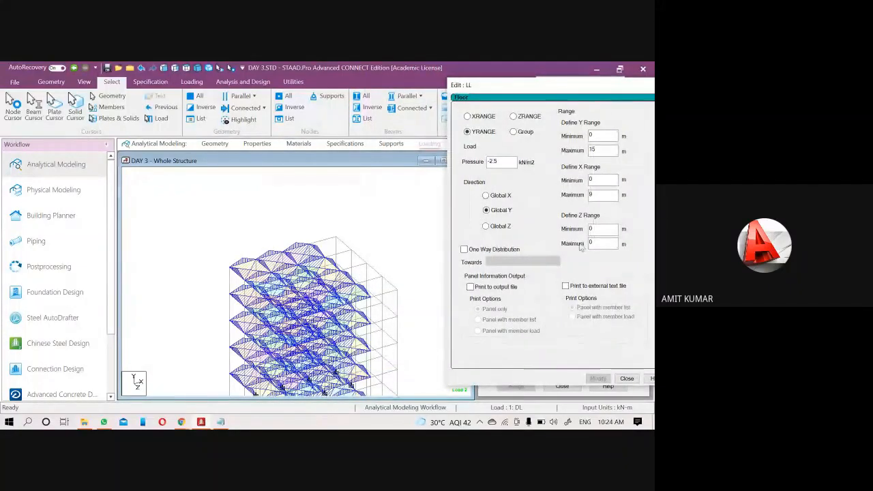
pyautogui.moveTo(567, 88); pyautogui.dragTo(357, 95)
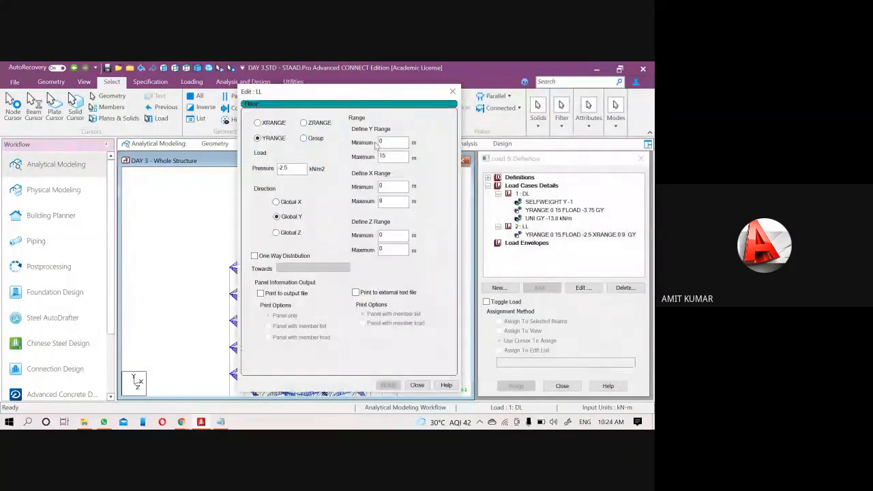
pyautogui.click(451, 92)
# Compare the LL floor load's coverage of the frame with the DL floor load's coverage and range settings
pyautogui.scroll(-3, 318, 193)
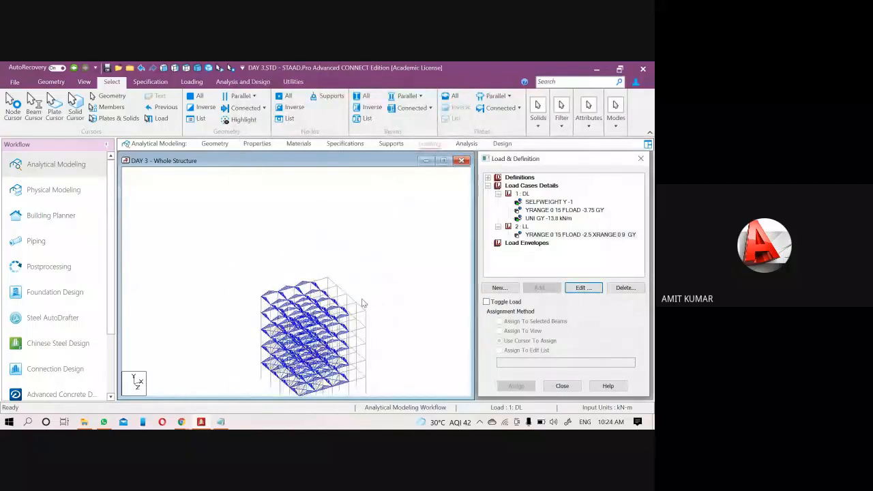
pyautogui.scroll(2, 332, 362)
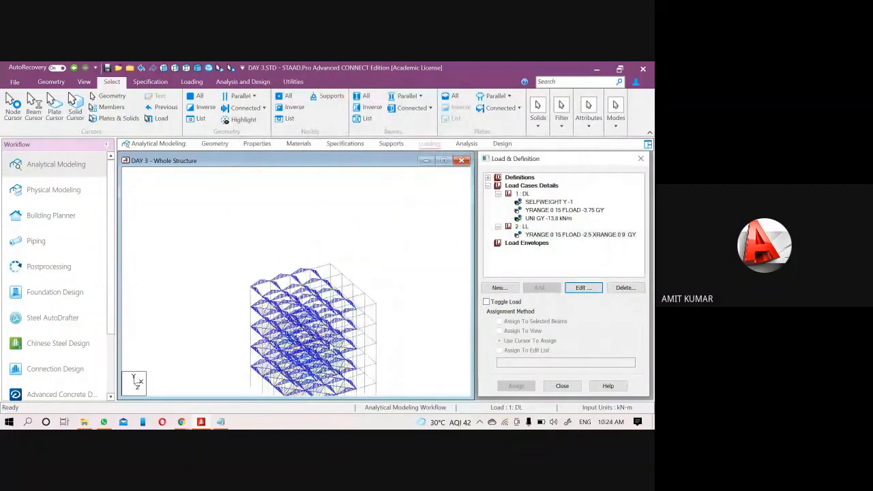
pyautogui.scroll(2, 315, 346)
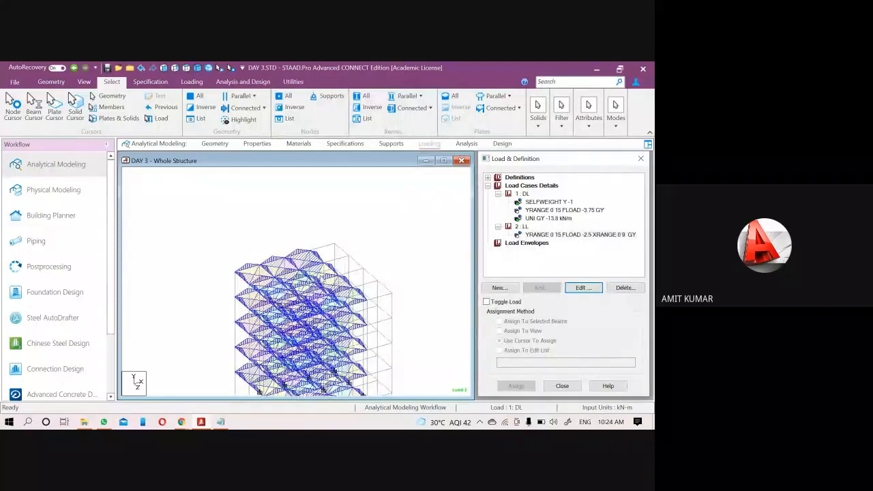
pyautogui.scroll(1, 315, 341)
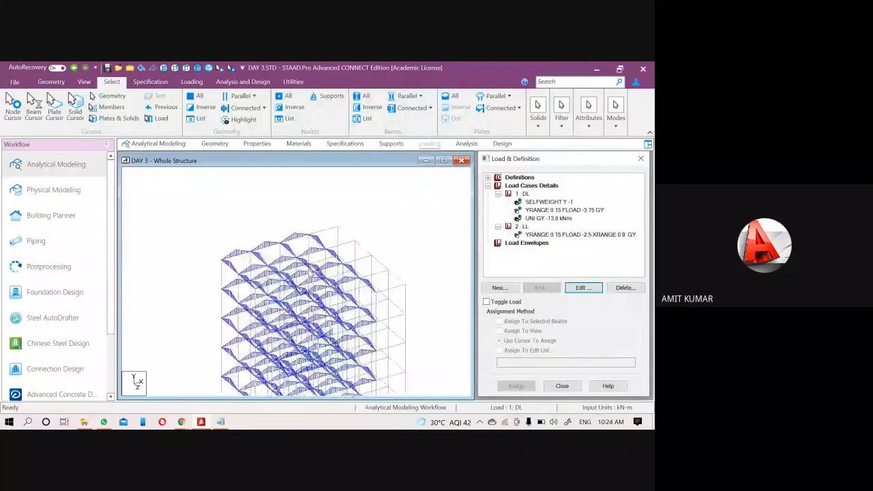
pyautogui.click(539, 211)
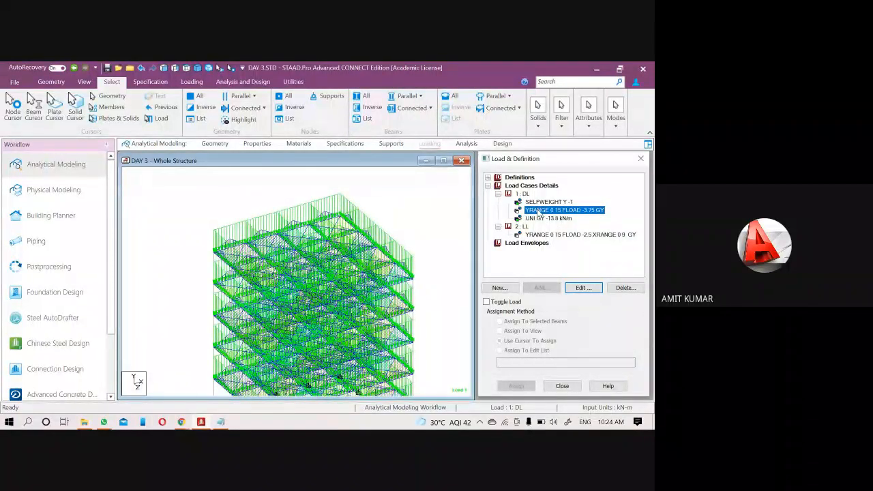
pyautogui.click(583, 287)
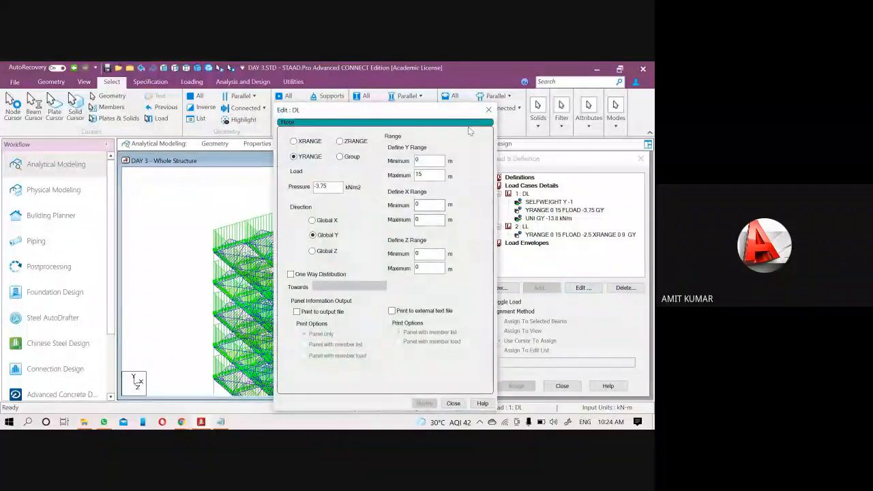
pyautogui.click(488, 111)
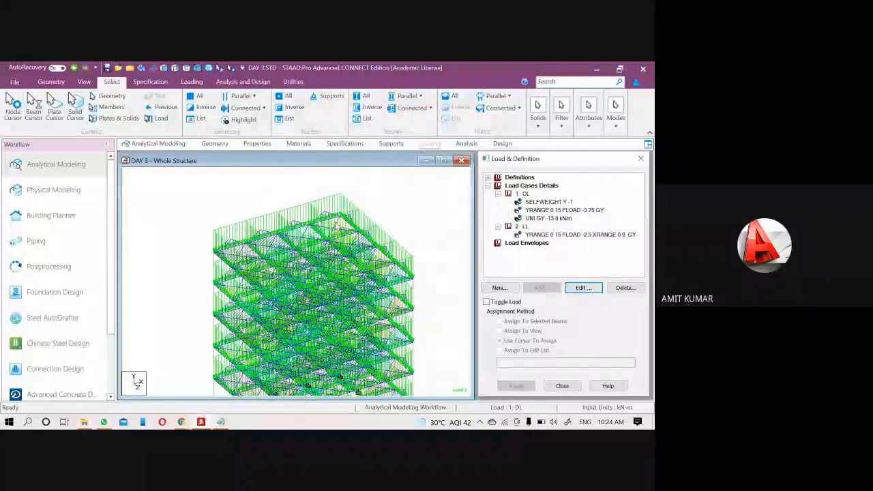
pyautogui.click(415, 231)
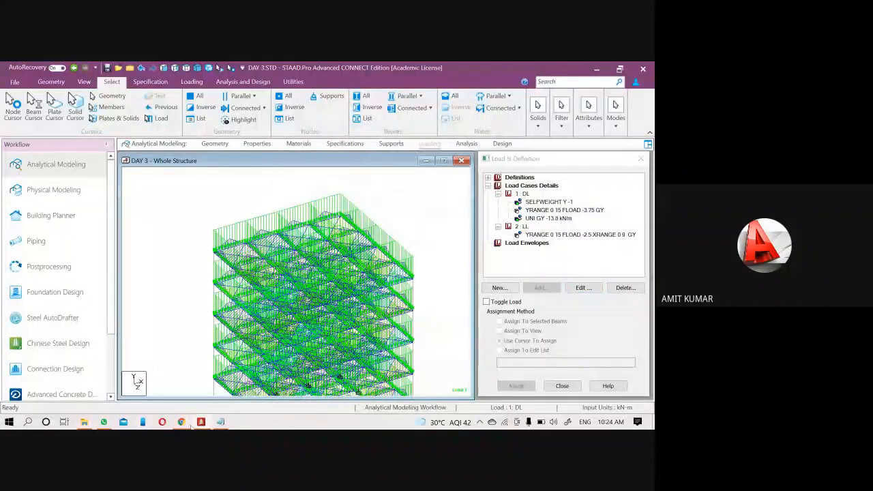
# Switch to the Google Meet call, read the newest chat reply, close the chat, and return to STAAD.Pro
pyautogui.moveTo(181, 423)
pyautogui.click(145, 377)
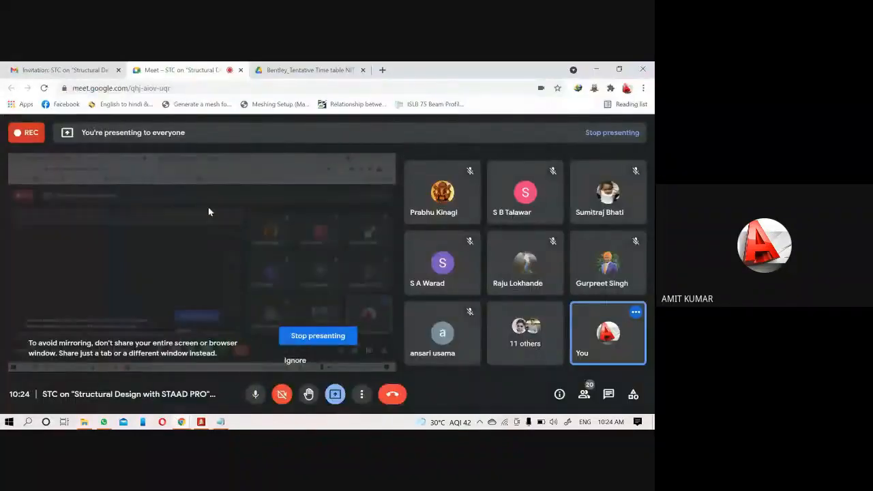
pyautogui.click(608, 394)
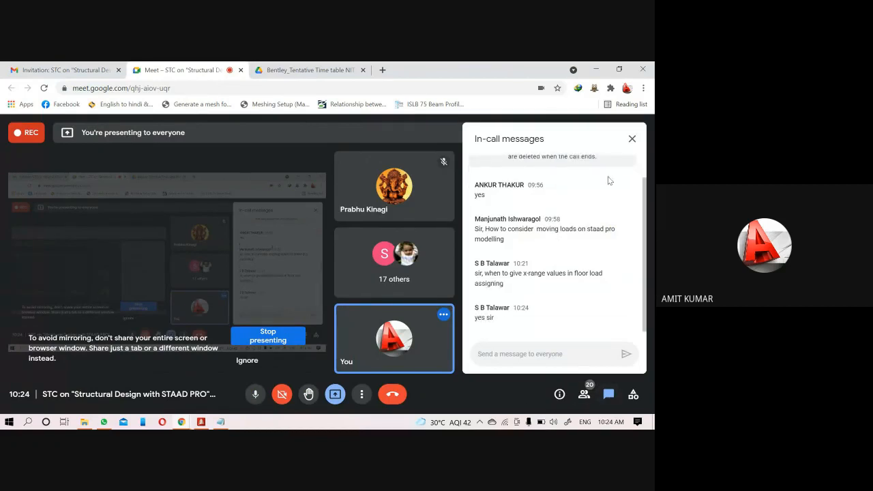
pyautogui.click(632, 141)
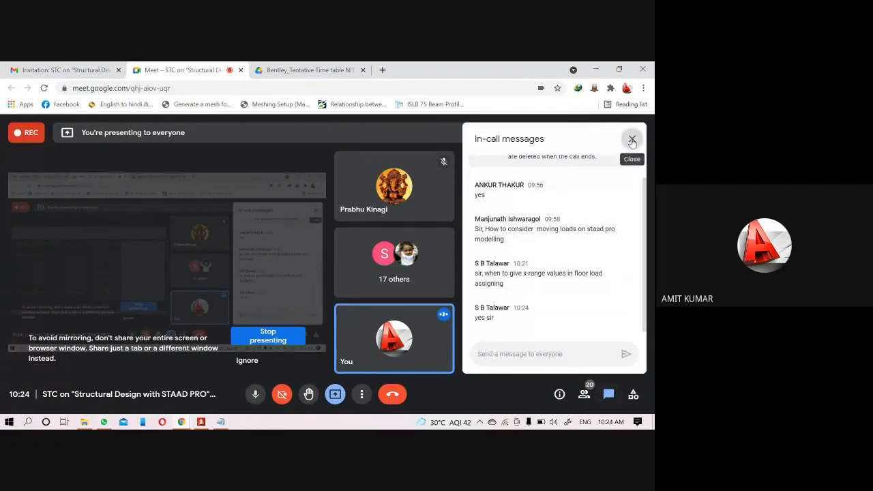
pyautogui.click(204, 424)
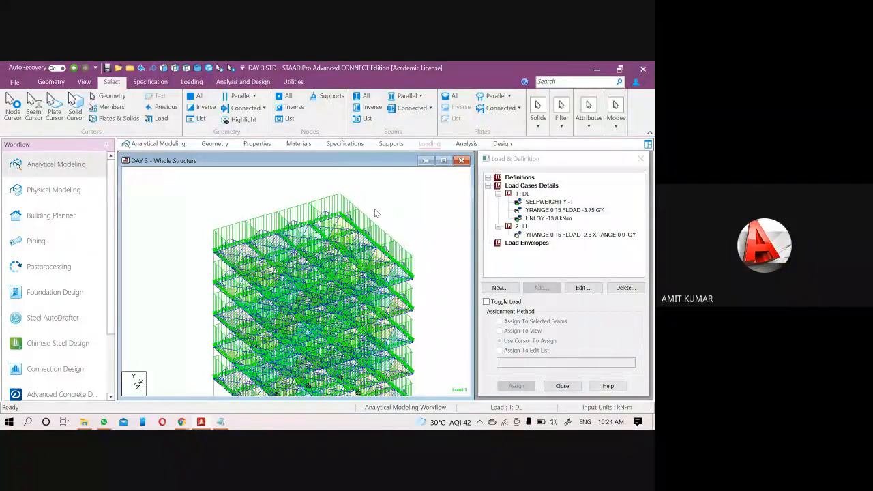
# Set the X range maximum of the LL case's -2.5 kN/m2 floor load to 0 and apply the modification
pyautogui.scroll(2, 372, 219)
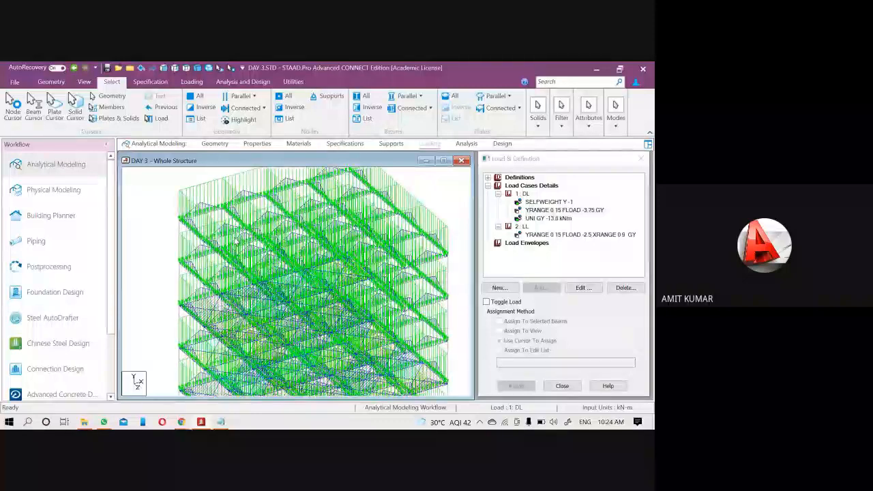
pyautogui.scroll(-1, 444, 226)
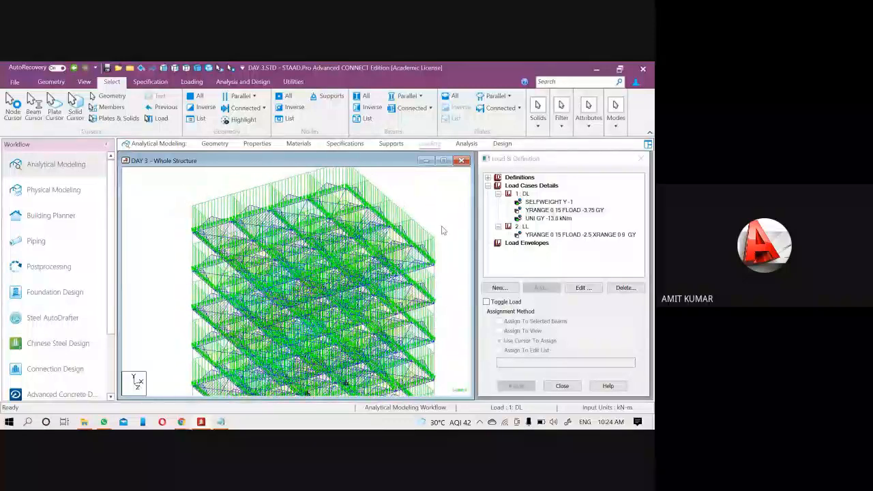
pyautogui.click(581, 235)
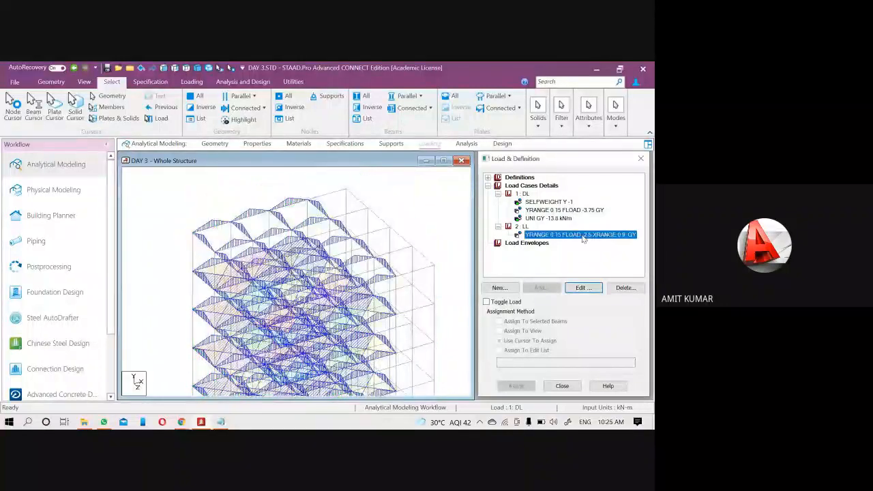
pyautogui.click(583, 288)
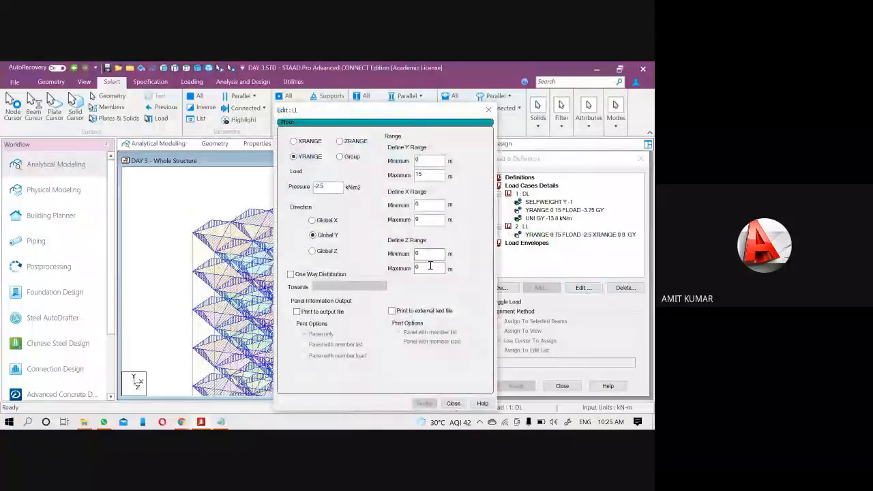
pyautogui.doubleClick(418, 219)
pyautogui.write('0')
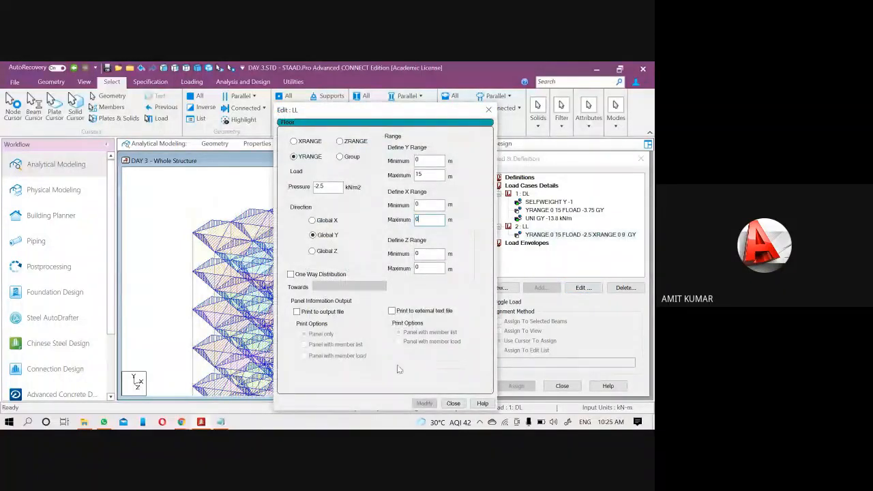
pyautogui.click(425, 403)
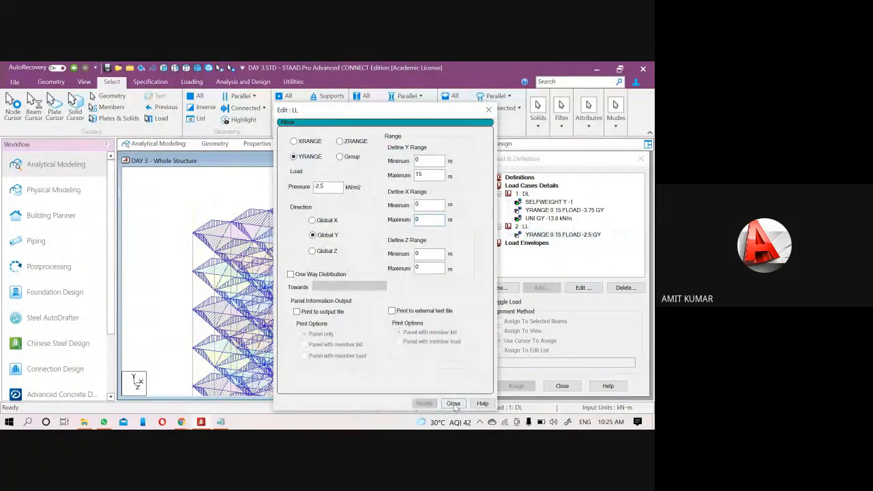
pyautogui.click(454, 404)
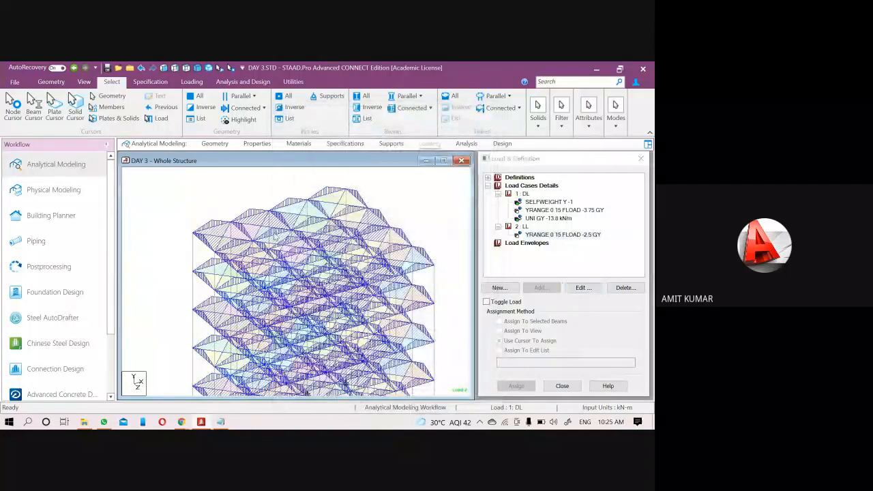
# Examine how the DL case's -3.75 floor load covers the building frame and compare it with the LL floor load's coverage
pyautogui.click(549, 210)
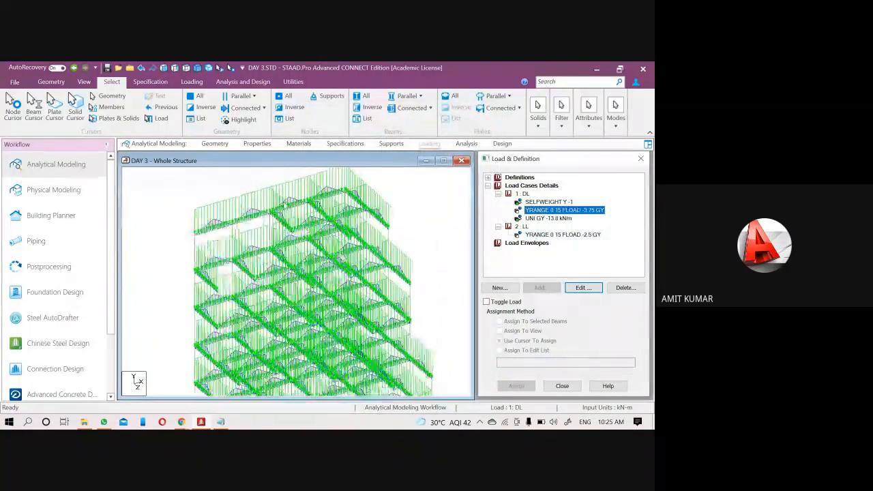
pyautogui.scroll(-5, 403, 334)
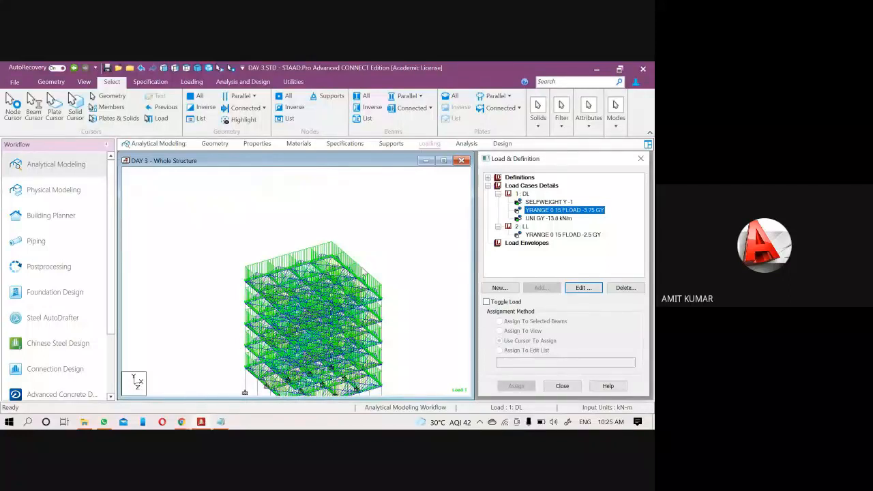
pyautogui.scroll(-1, 317, 240)
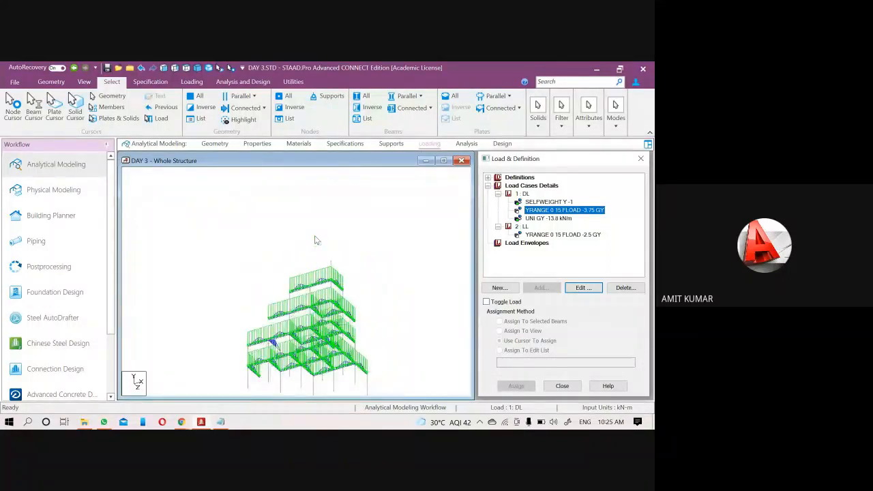
pyautogui.scroll(-1, 368, 389)
pyautogui.scroll(2, 324, 376)
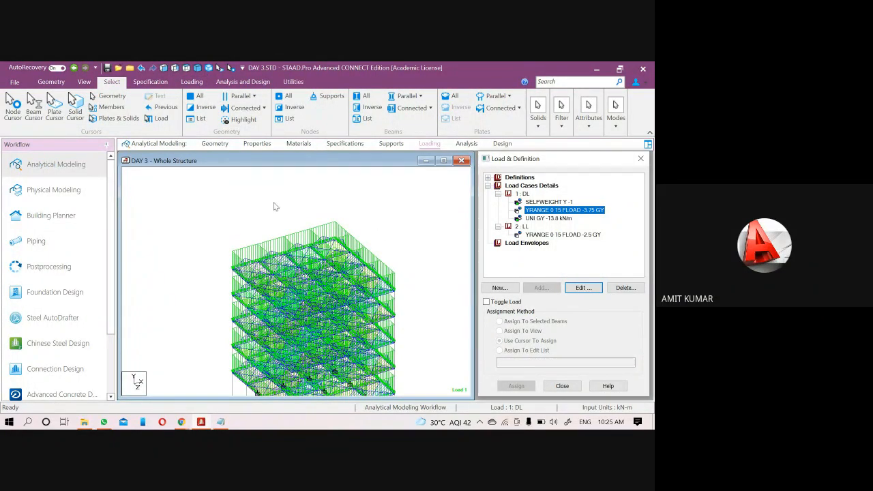
pyautogui.scroll(-1, 274, 206)
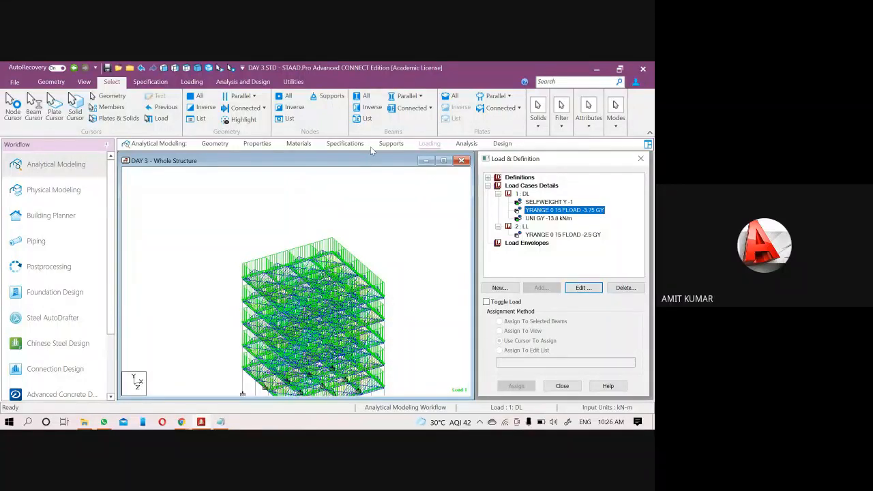
pyautogui.click(288, 174)
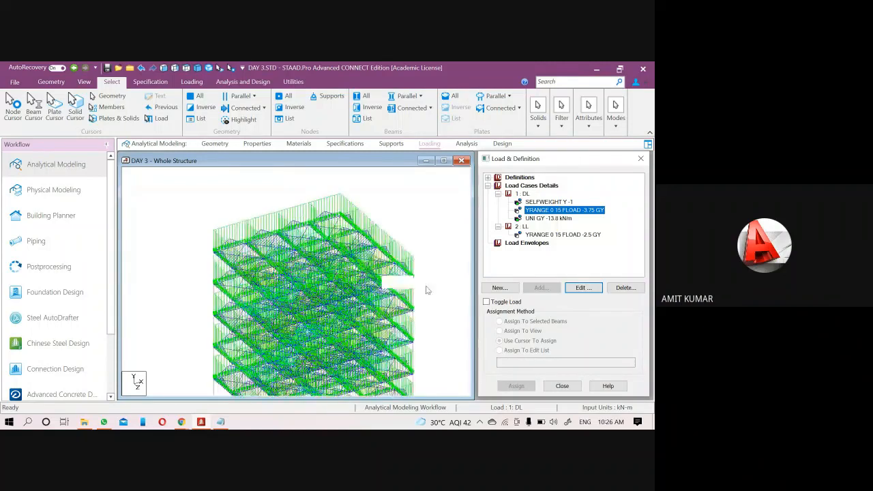
pyautogui.scroll(1, 430, 289)
pyautogui.click(133, 242)
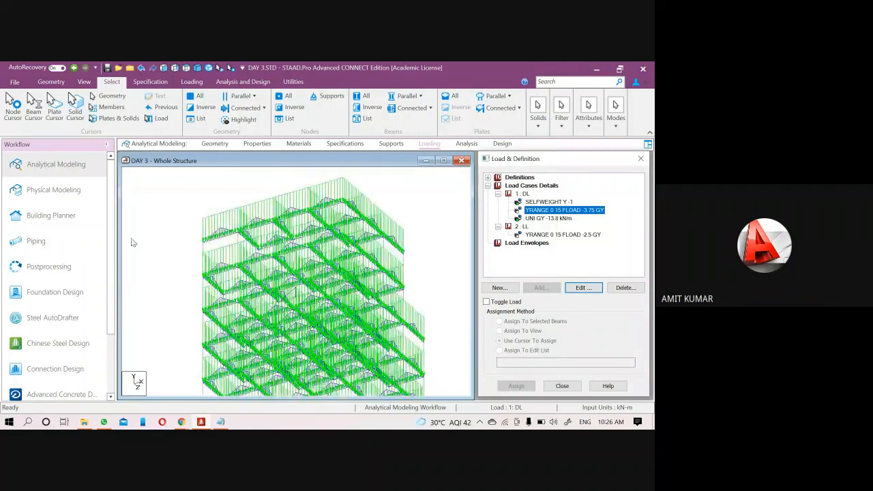
pyautogui.click(554, 235)
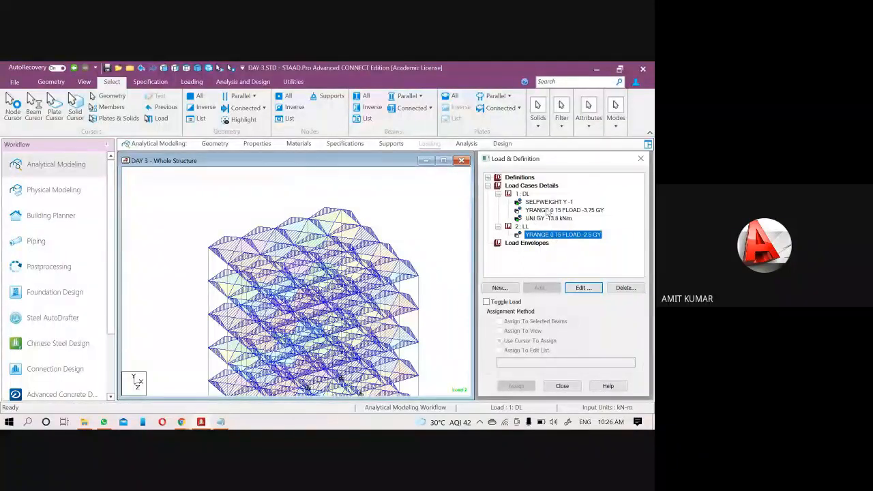
# Review the load items of the DL case and collapse both the DL and LL cases in the load tree
pyautogui.click(498, 194)
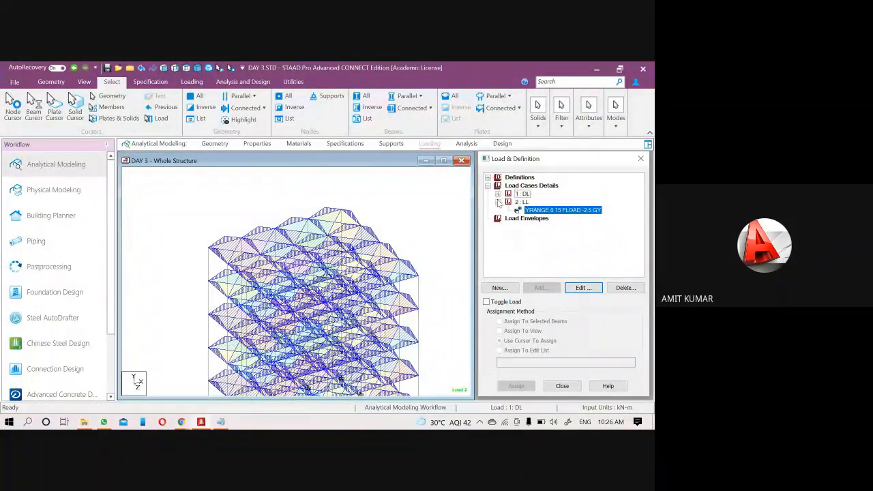
pyautogui.click(498, 202)
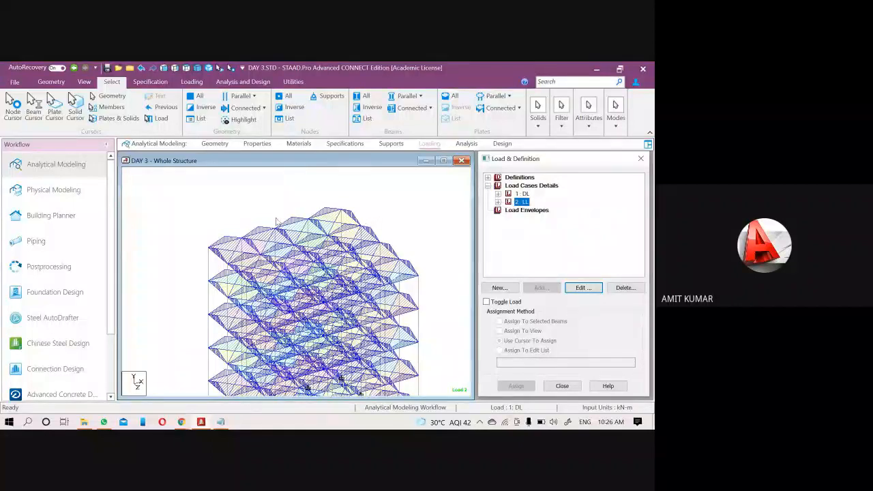
pyautogui.scroll(-2, 276, 220)
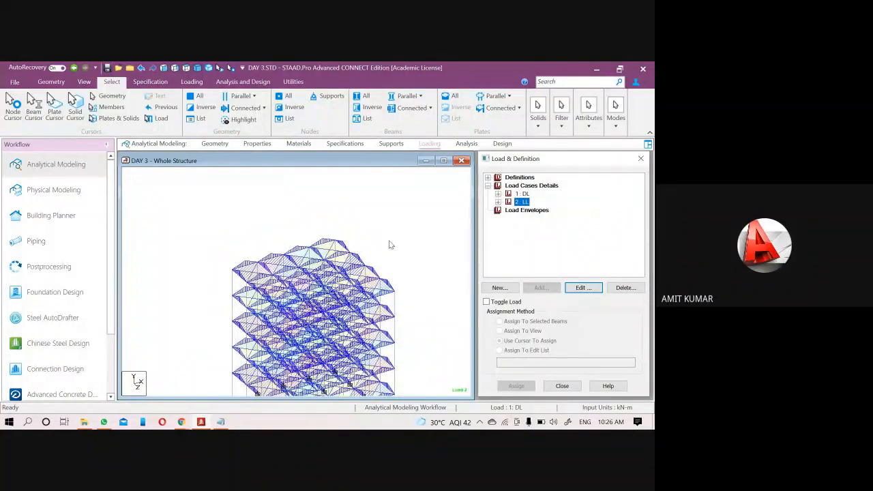
pyautogui.click(488, 186)
pyautogui.click(488, 186)
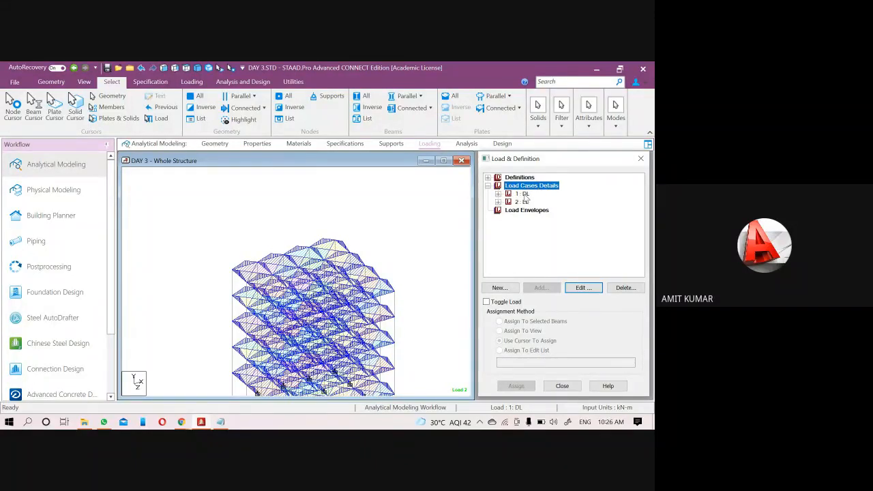
pyautogui.doubleClick(522, 194)
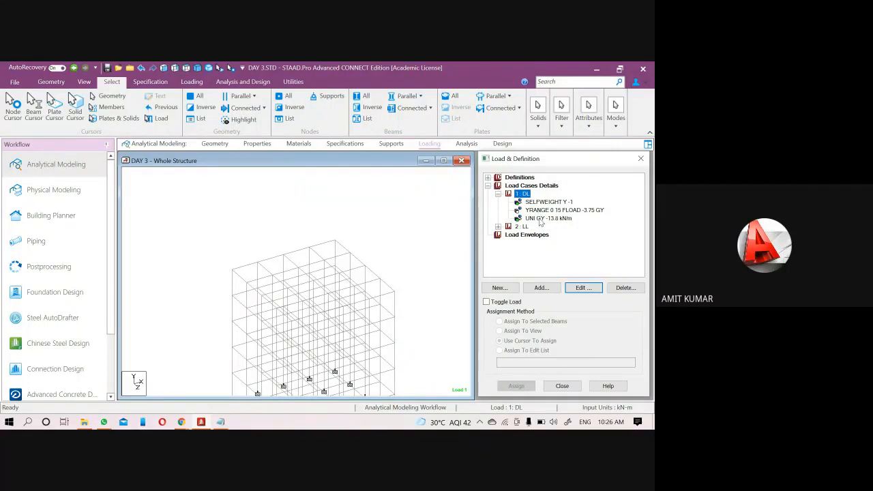
pyautogui.click(498, 194)
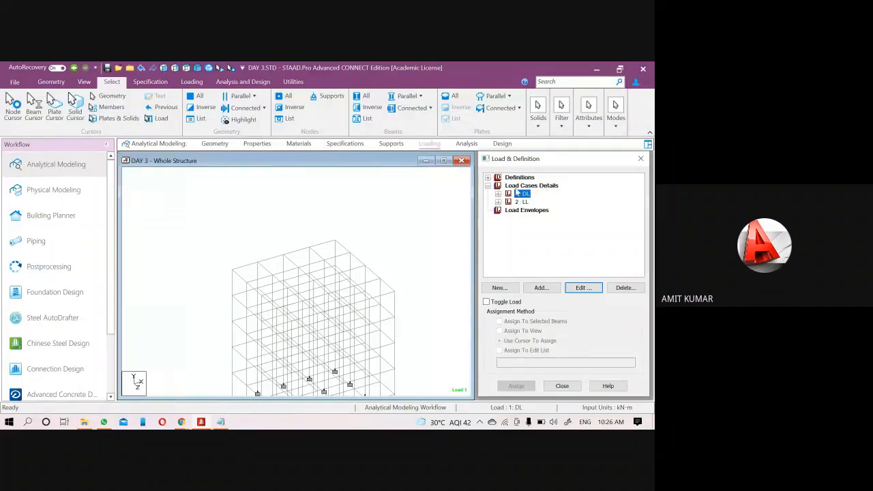
pyautogui.click(525, 186)
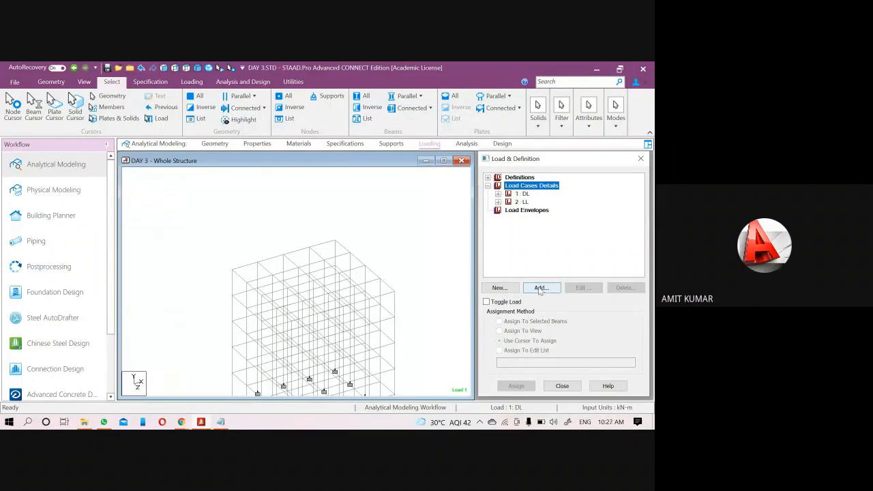
pyautogui.click(523, 194)
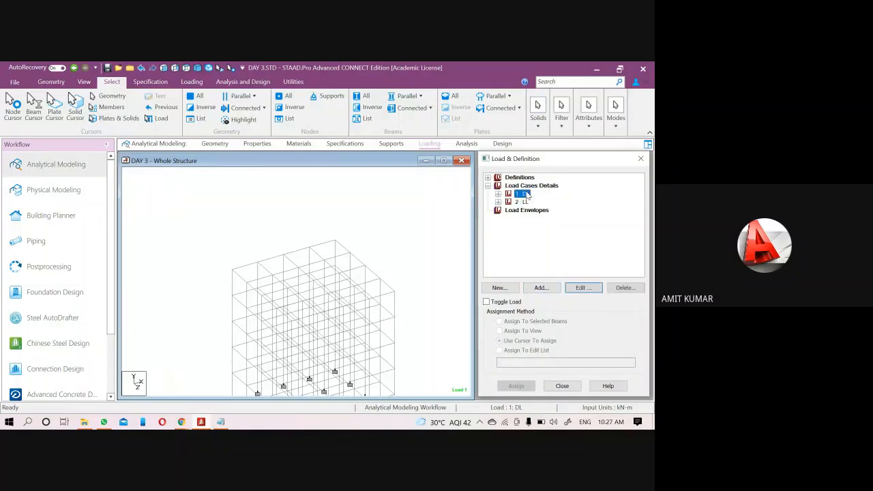
pyautogui.click(543, 288)
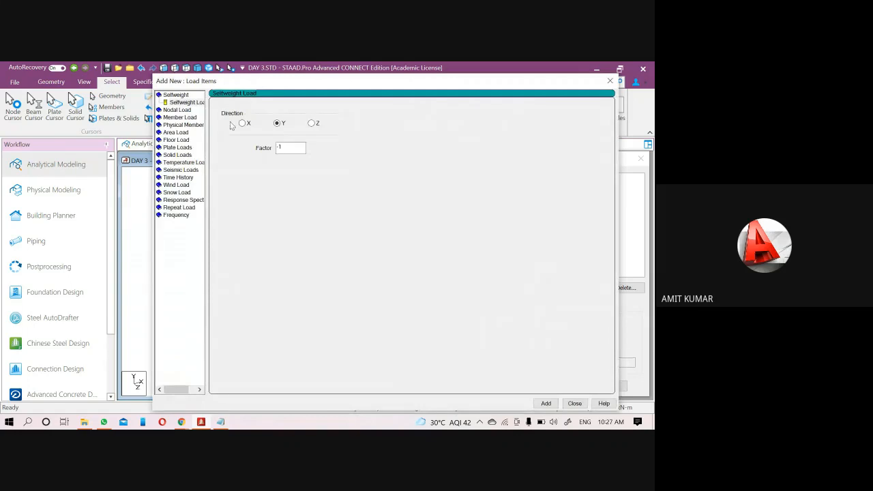
pyautogui.click(610, 83)
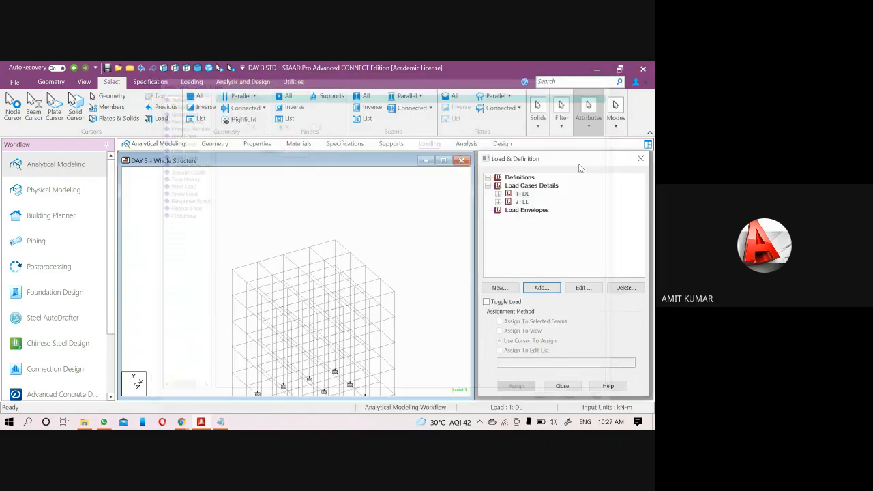
# Start adding a new load case and open the manual load combination definition
pyautogui.click(547, 288)
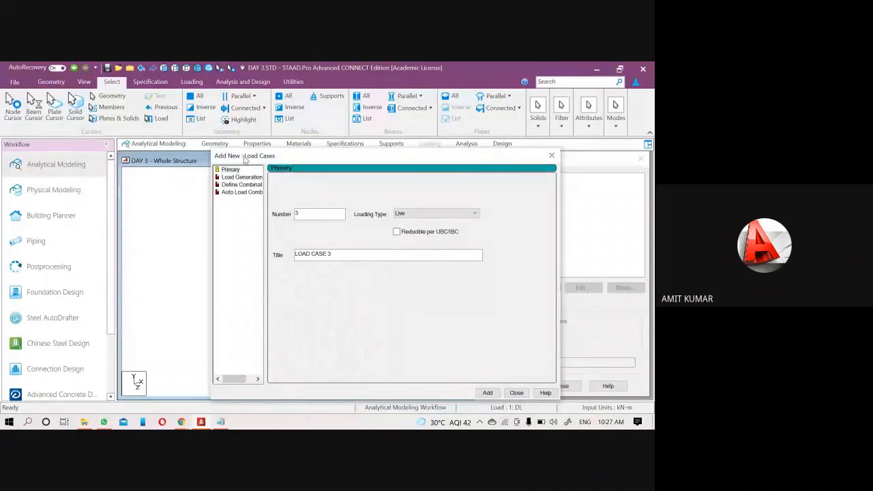
pyautogui.moveTo(244, 158); pyautogui.dragTo(197, 108)
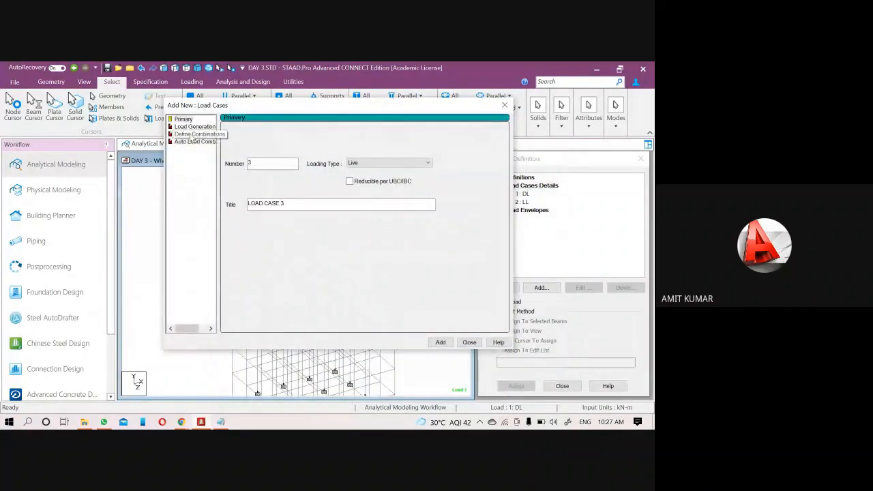
pyautogui.click(193, 135)
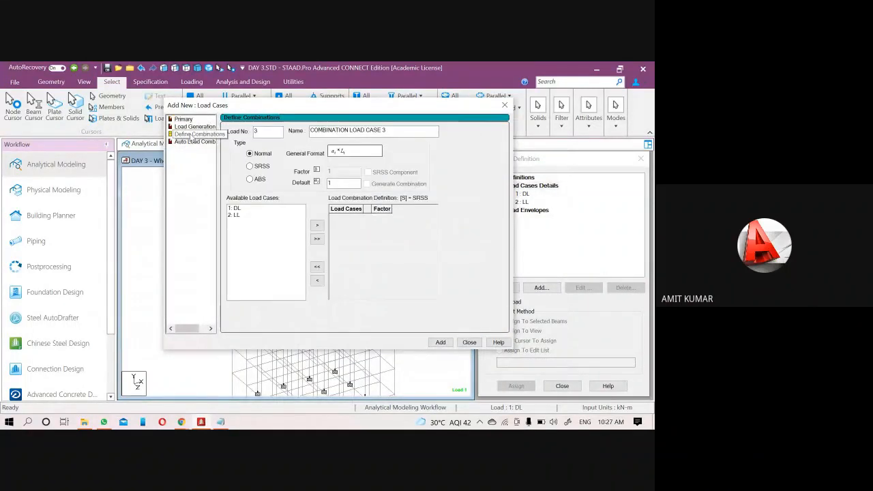
# Try adding the DL case to the manual load combination and clear the combination definition again
pyautogui.click(236, 209)
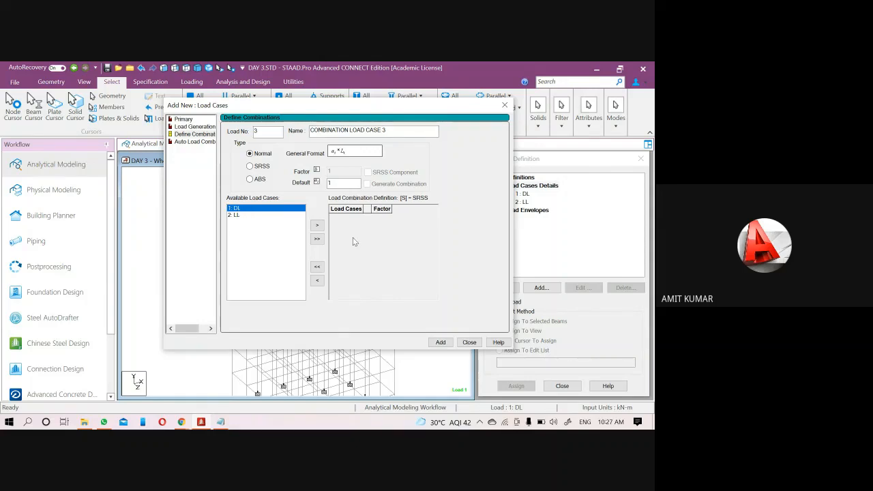
pyautogui.click(317, 226)
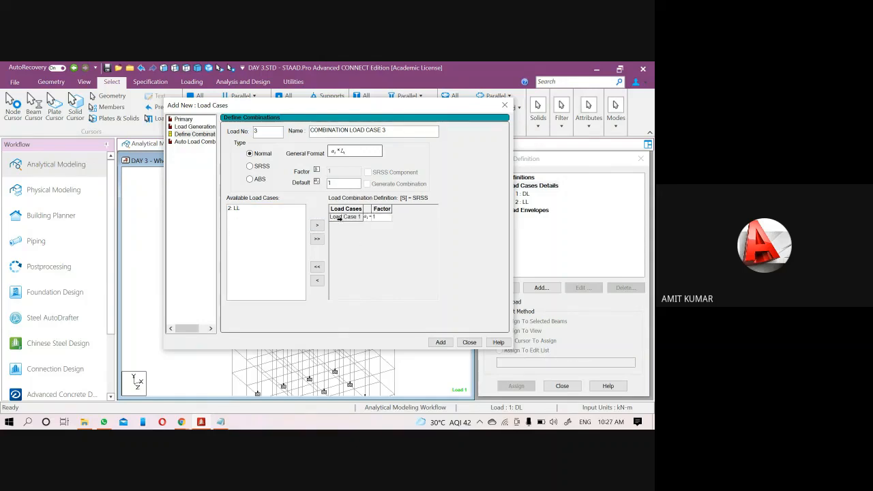
pyautogui.click(388, 218)
pyautogui.click(316, 266)
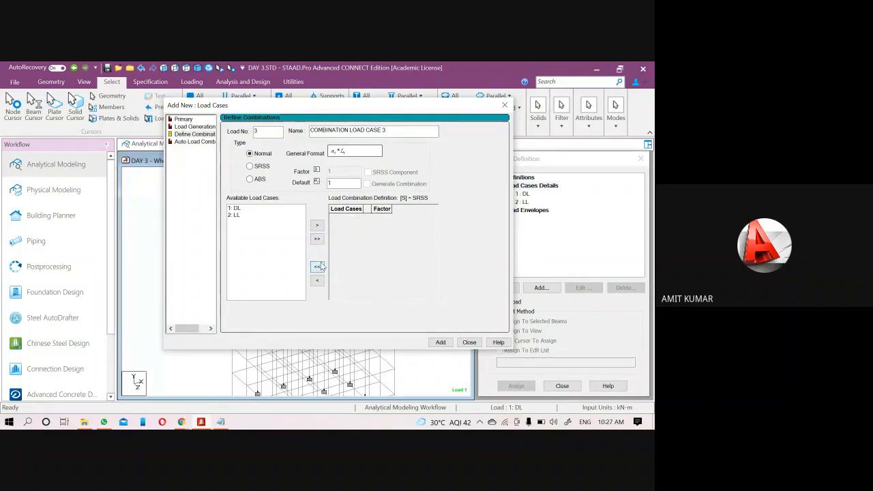
# Switch to automatic load combinations and choose the IS:456/IS:800 code with the IS456:2000 Table18 category
pyautogui.click(202, 142)
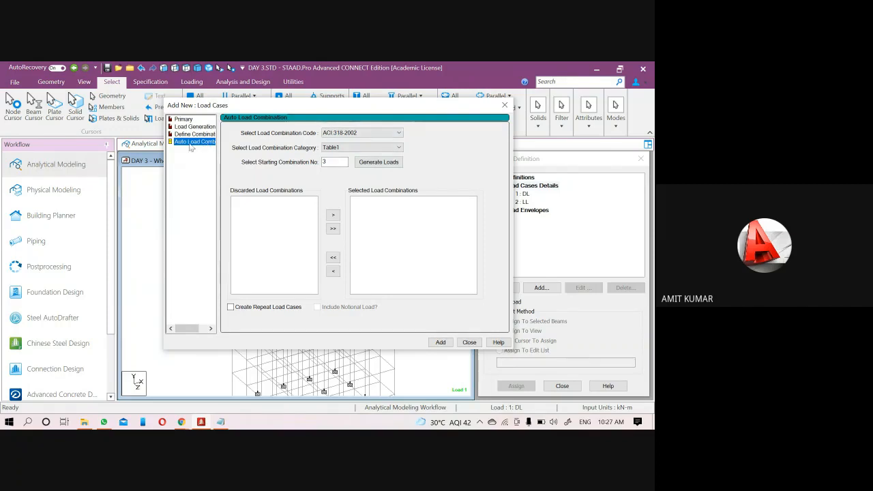
pyautogui.click(386, 132)
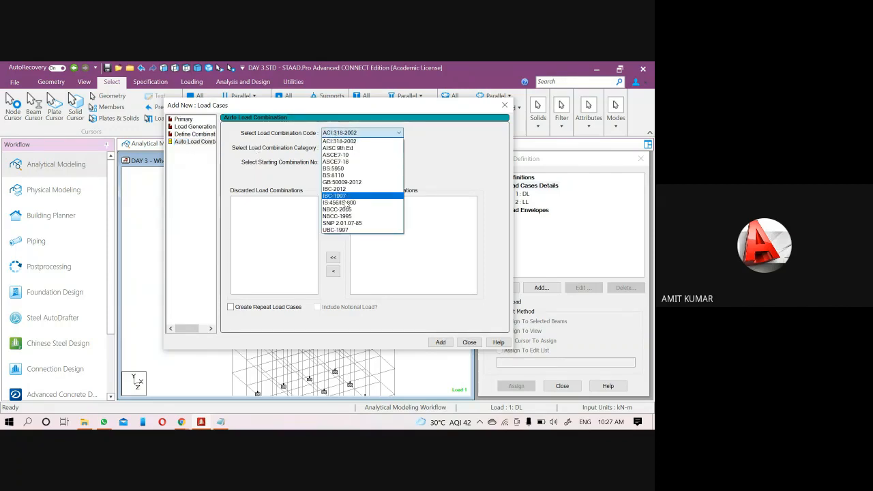
pyautogui.click(341, 203)
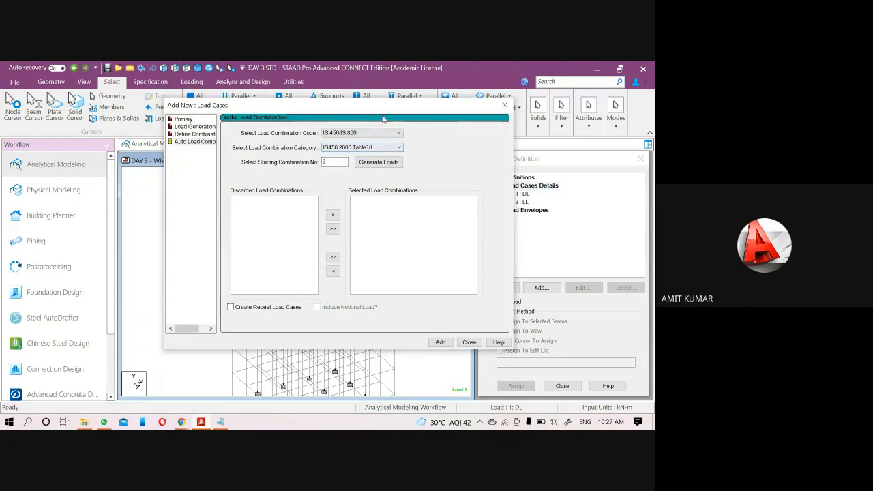
pyautogui.moveTo(341, 106); pyautogui.dragTo(223, 90)
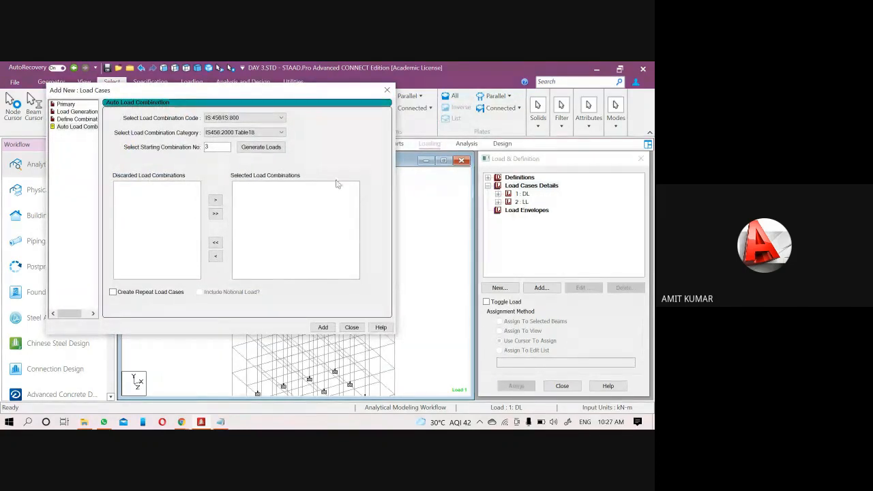
# Generate the automatic load combinations starting at number 3 and add them all to the load cases
pyautogui.click(267, 150)
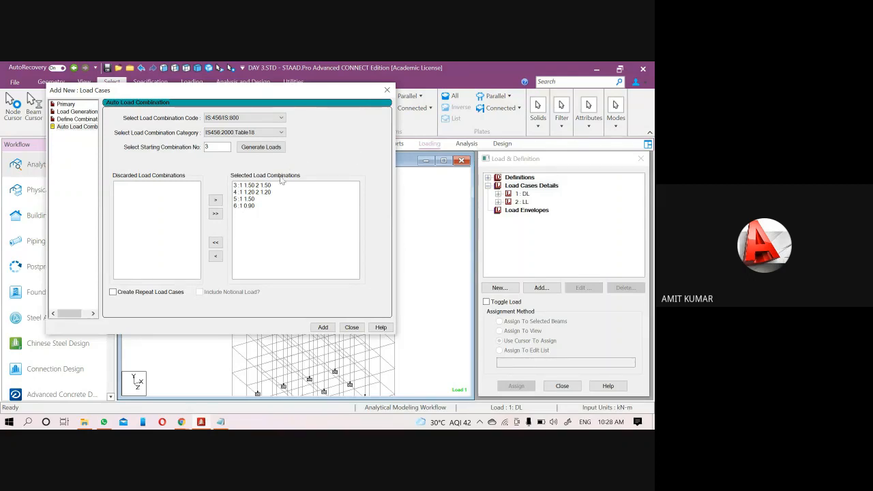
pyautogui.click(322, 328)
pyautogui.click(351, 327)
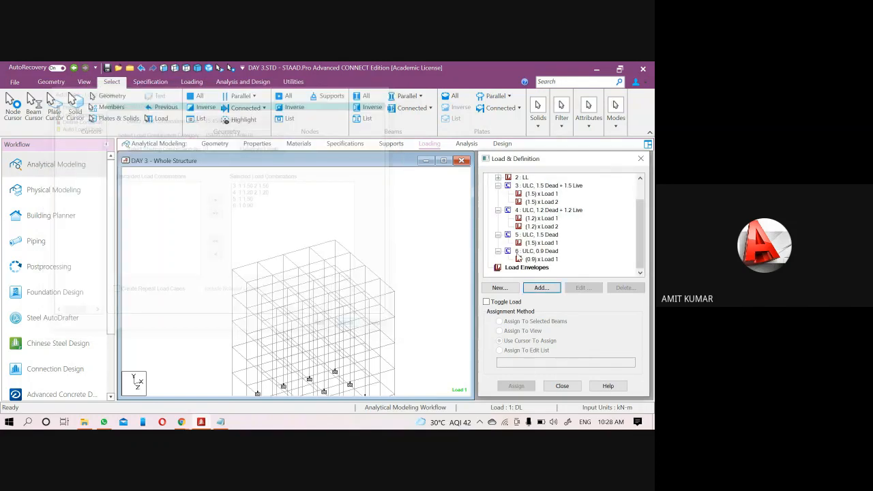
# Review the dead and live load factors of combinations 3 to 6 and collapse each combination in the load tree
pyautogui.scroll(2, 568, 228)
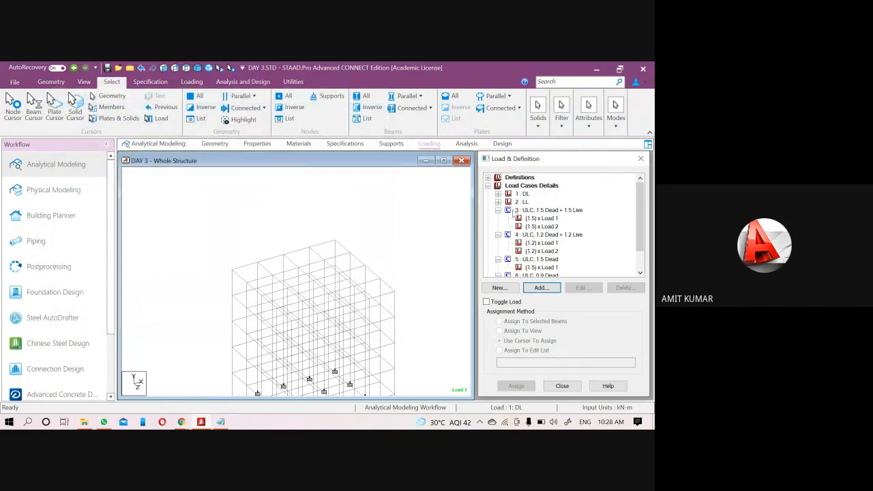
pyautogui.click(530, 211)
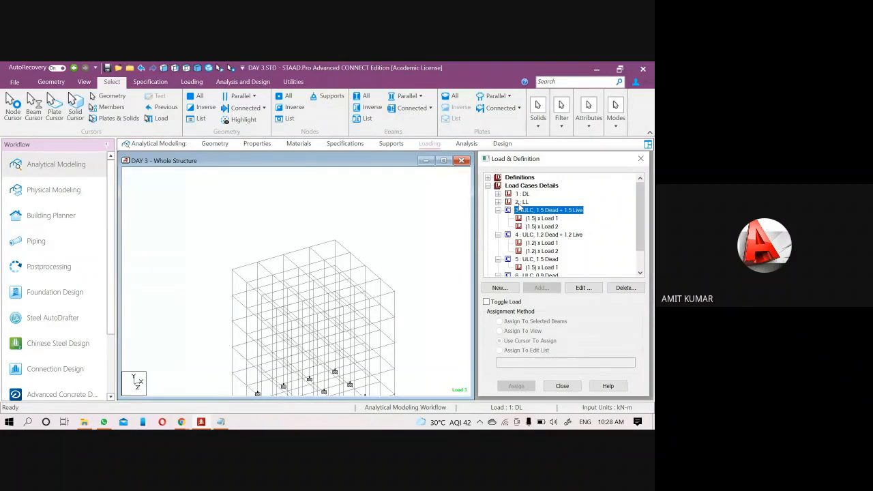
pyautogui.click(526, 237)
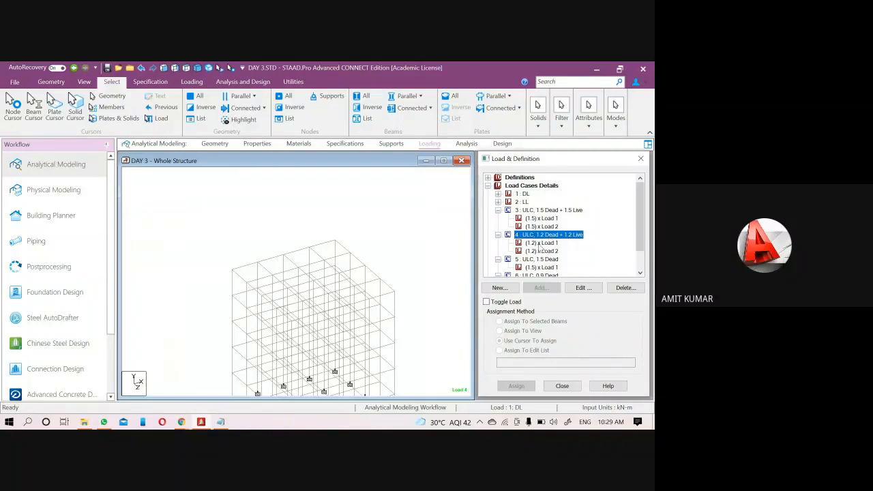
pyautogui.scroll(-1, 540, 246)
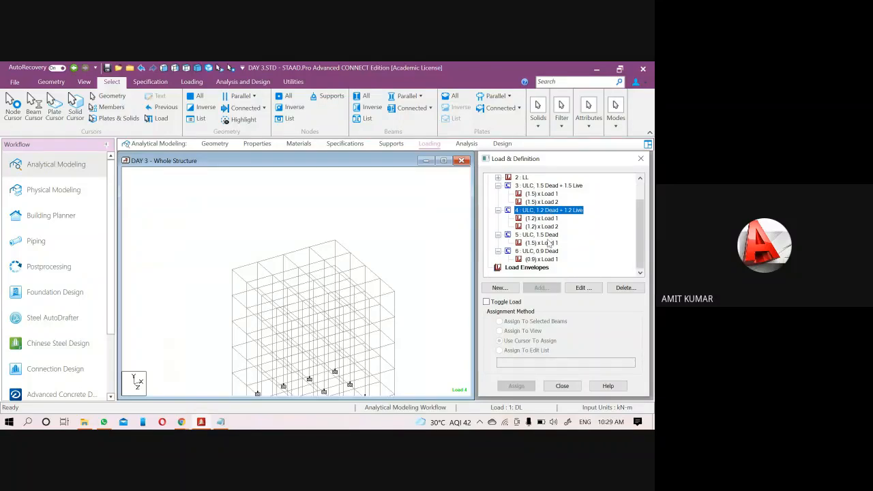
pyautogui.click(497, 186)
pyautogui.click(498, 194)
pyautogui.click(498, 226)
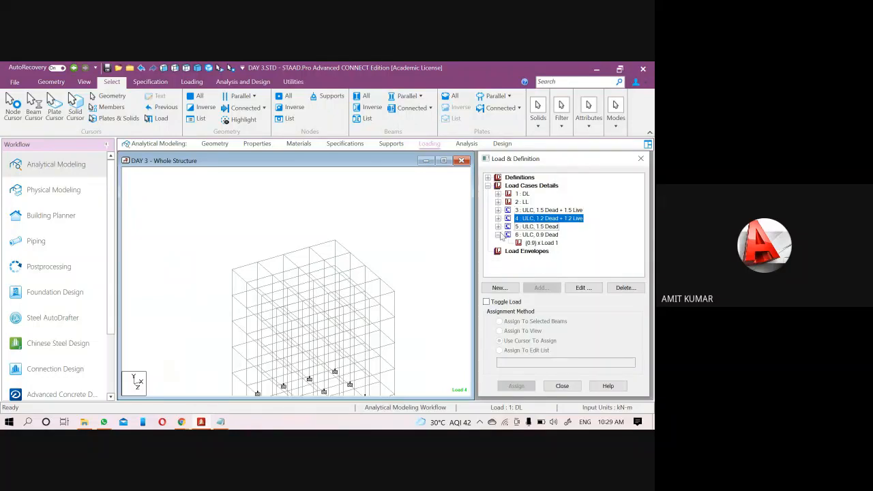
pyautogui.click(499, 235)
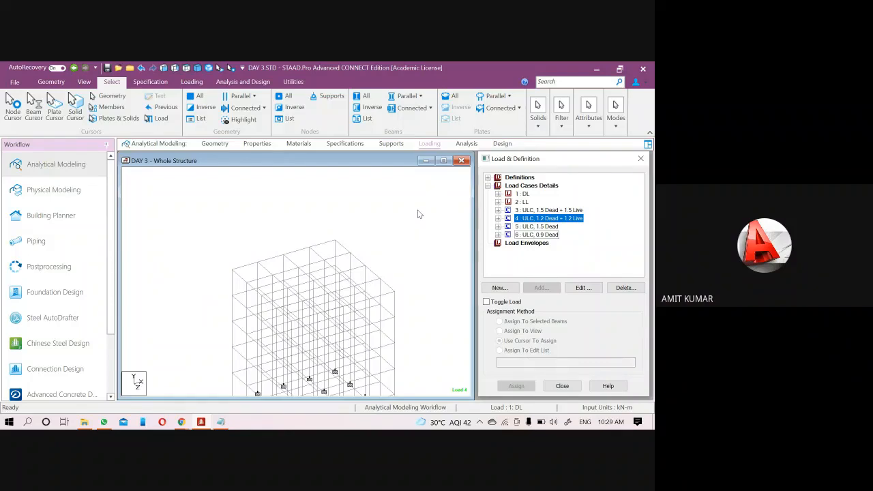
pyautogui.click(423, 211)
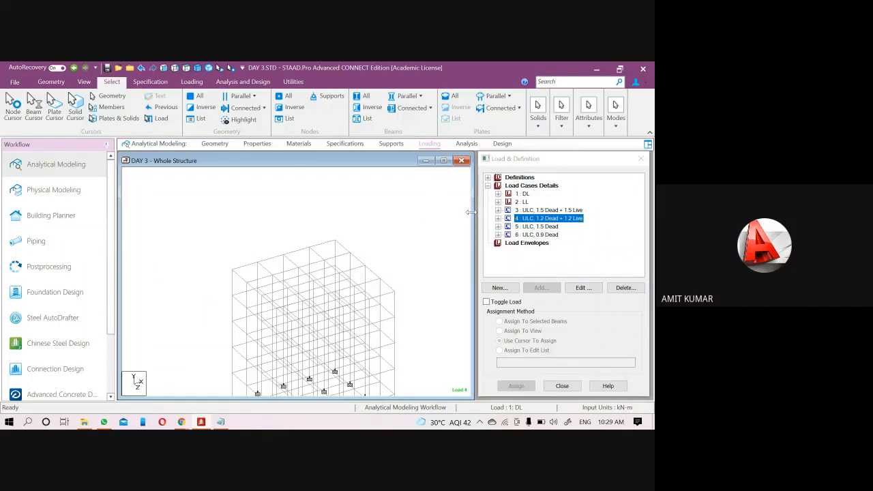
pyautogui.scroll(-3, 336, 215)
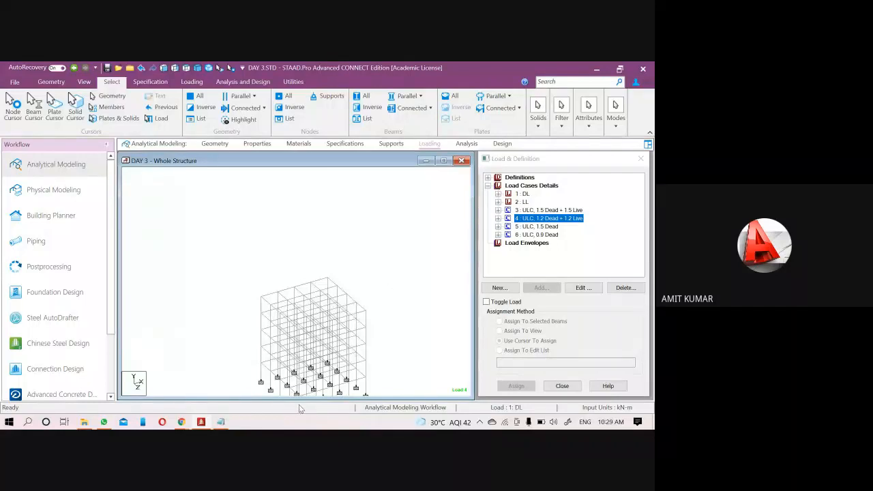
pyautogui.scroll(3, 287, 368)
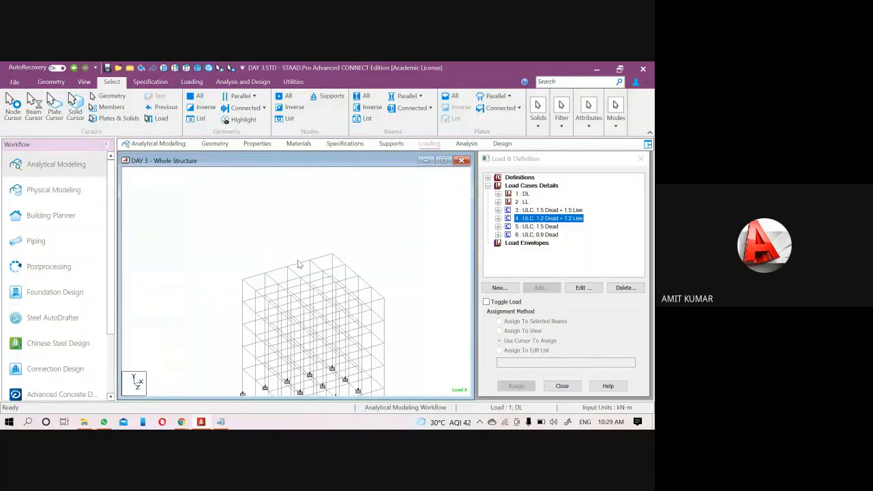
pyautogui.moveTo(297, 260); pyautogui.dragTo(297, 221, button='middle')
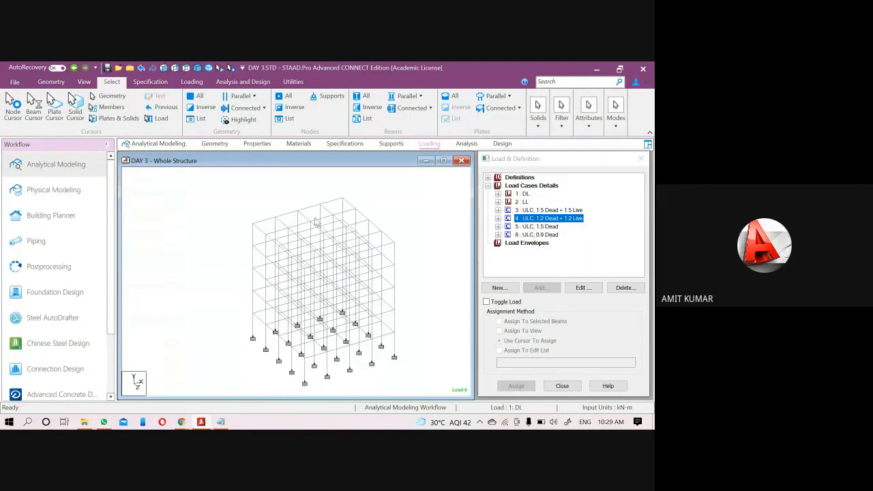
pyautogui.scroll(1, 414, 248)
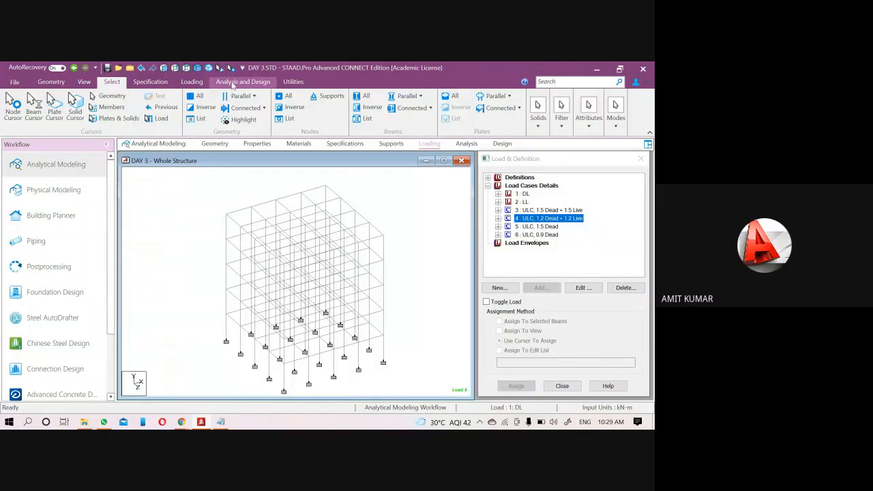
# Add a Perform Analysis command with the print option All to the model's analysis commands
pyautogui.click(242, 82)
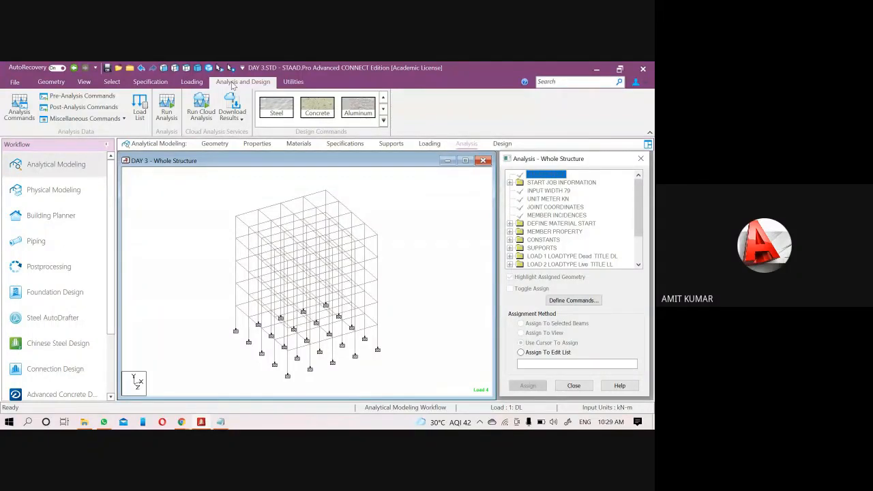
pyautogui.click(9, 113)
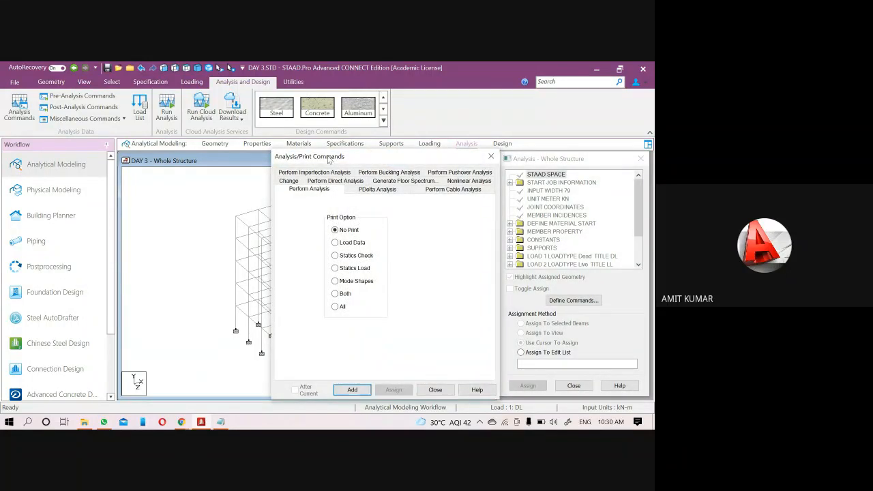
pyautogui.moveTo(328, 159); pyautogui.dragTo(334, 118)
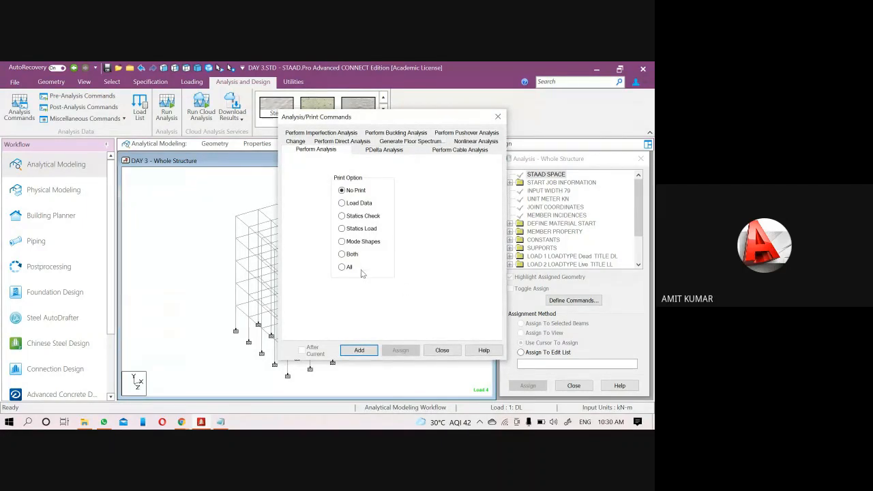
pyautogui.moveTo(420, 121); pyautogui.dragTo(343, 100)
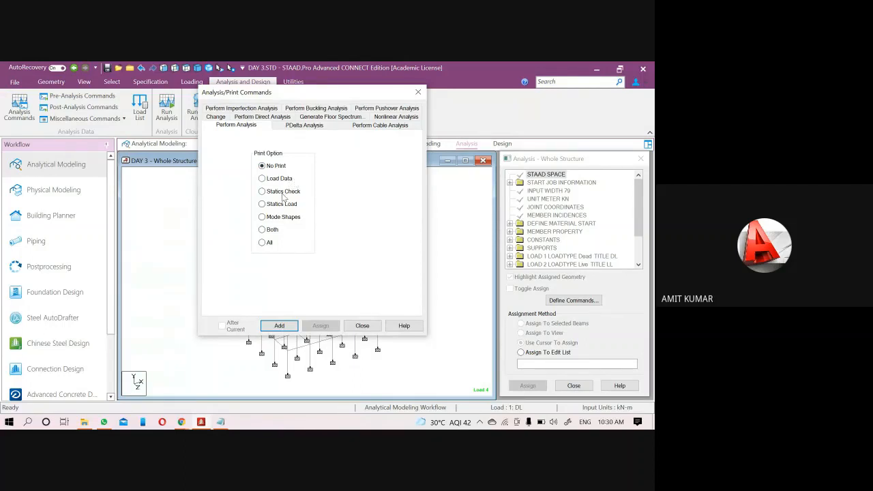
pyautogui.click(262, 192)
pyautogui.click(263, 244)
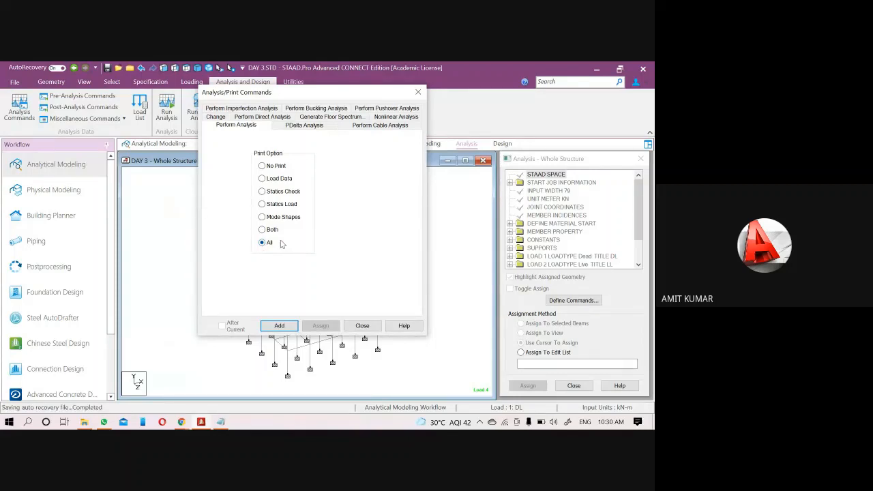
pyautogui.click(280, 326)
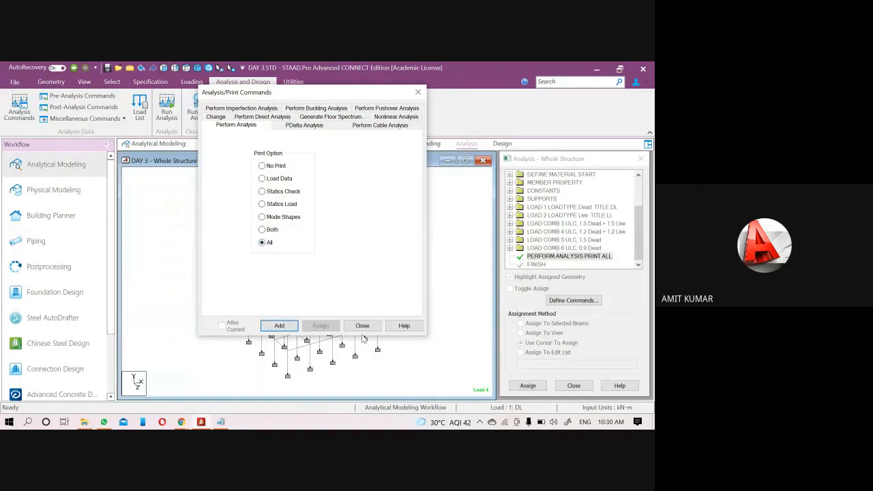
pyautogui.click(362, 326)
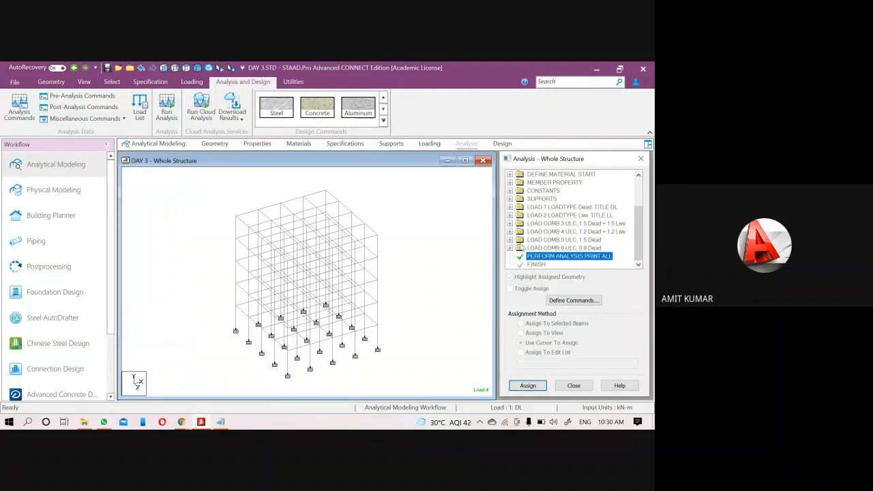
# Run the analysis of the whole structure, saving the modified model first
pyautogui.click(164, 110)
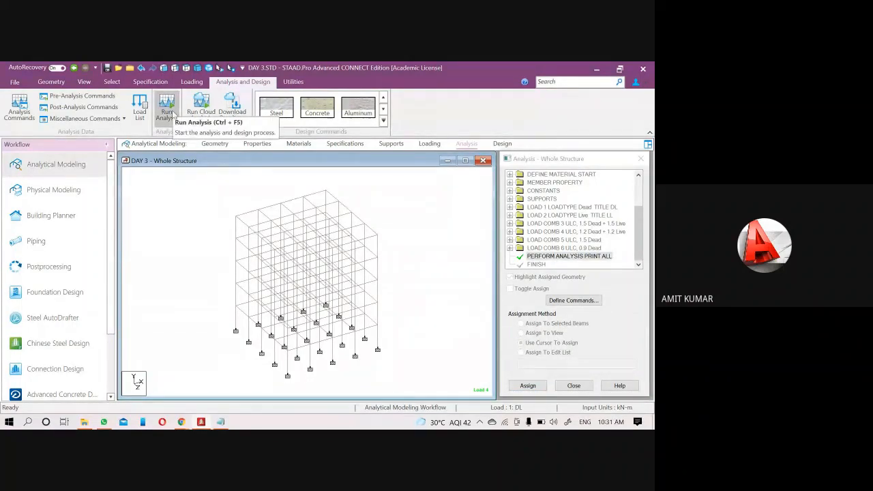
pyautogui.click(172, 114)
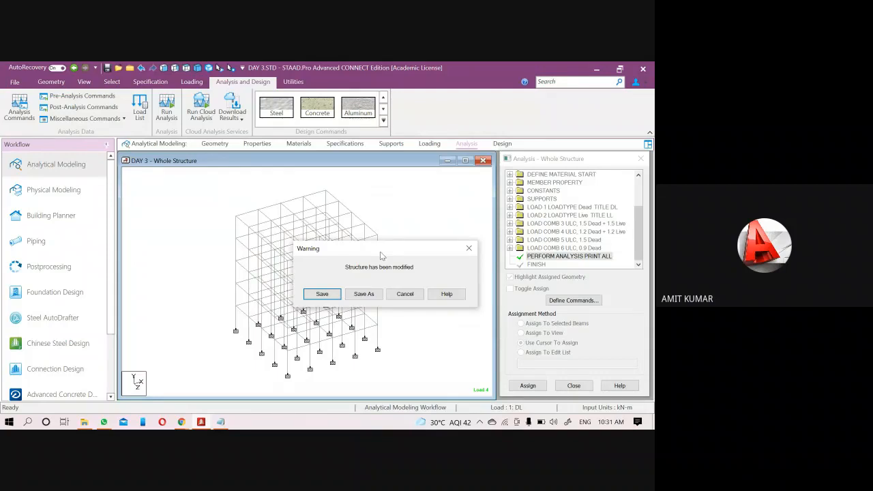
pyautogui.click(334, 294)
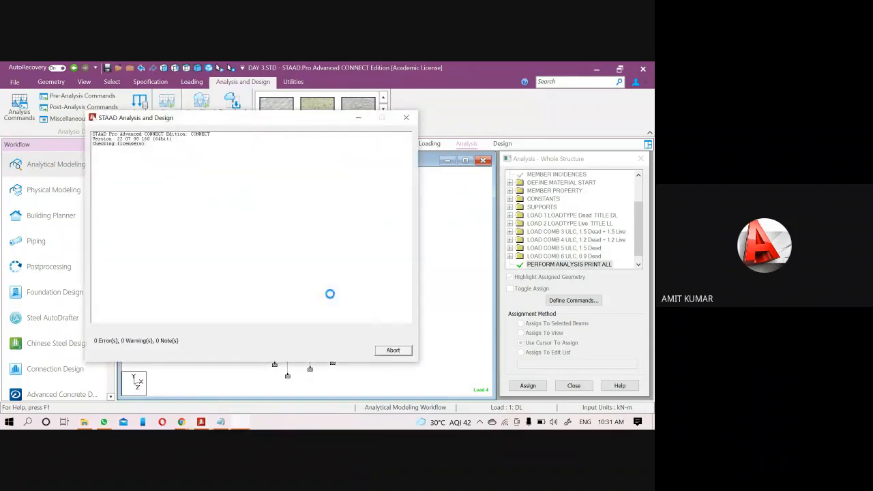
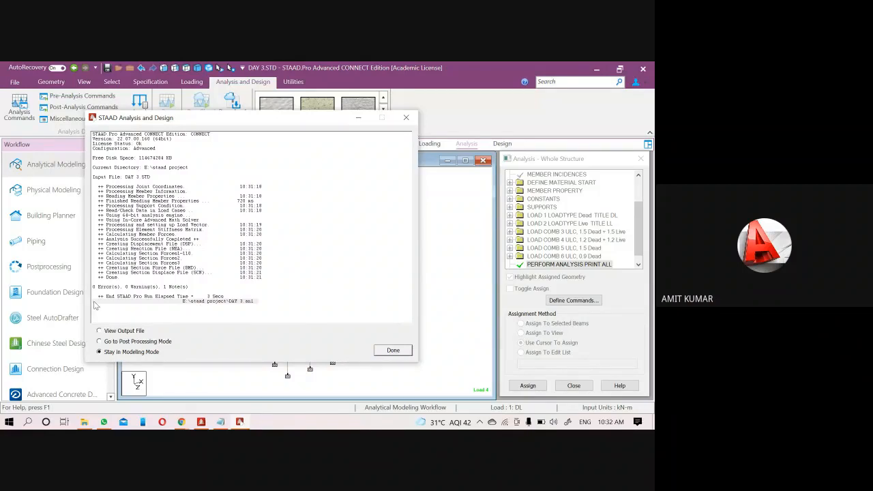
# Open the analysis output file in the maximized viewer and hide its error list
pyautogui.click(127, 332)
pyautogui.click(394, 351)
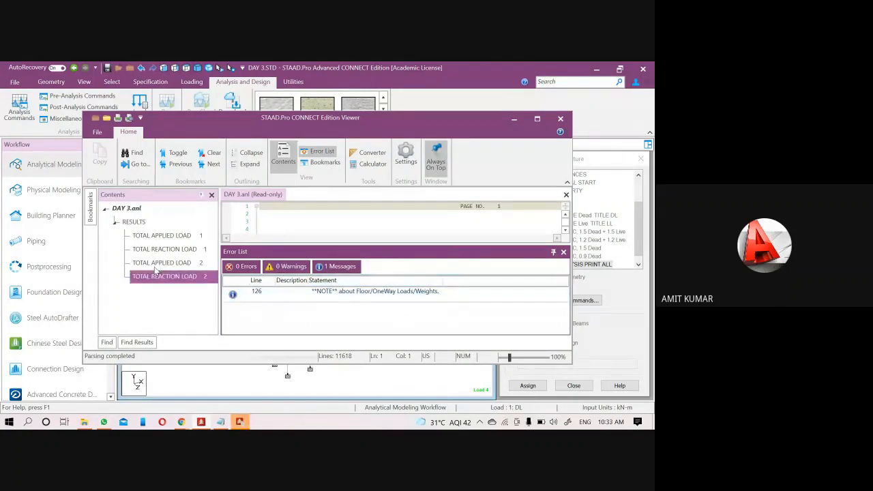
pyautogui.click(537, 120)
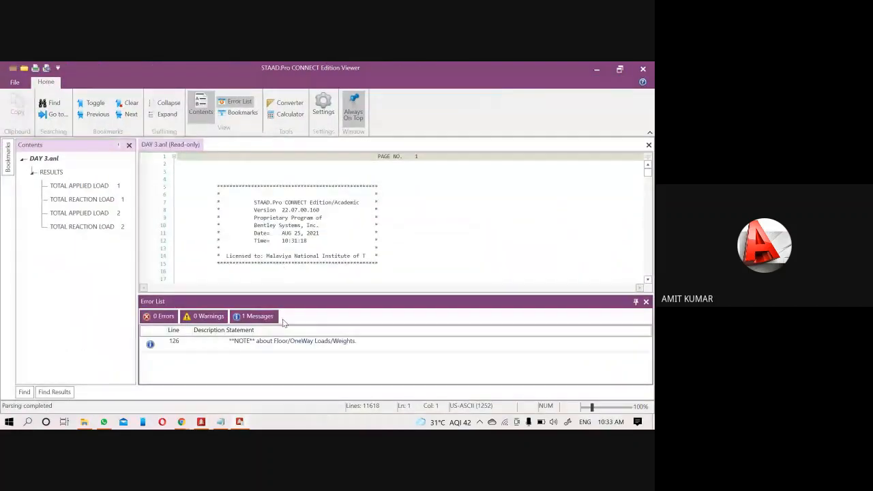
pyautogui.click(646, 302)
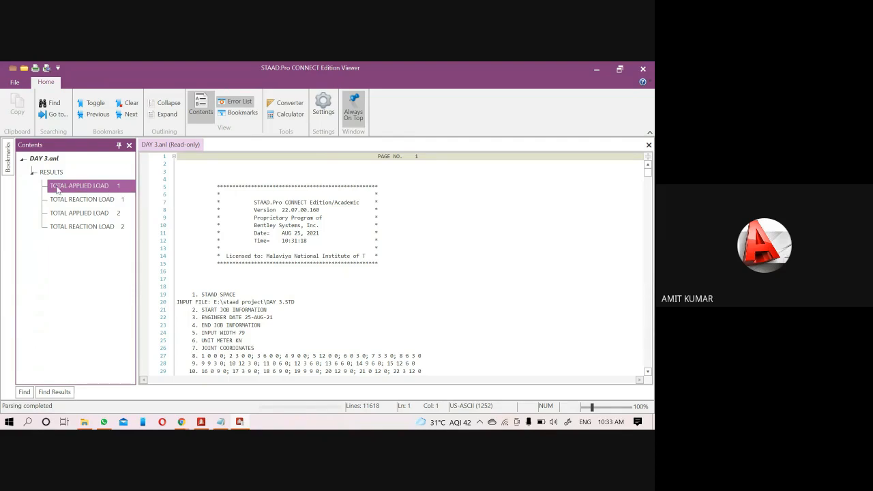
# Examine the vertical force summation in the total applied load and total reaction load summaries of load case 1
pyautogui.doubleClick(58, 191)
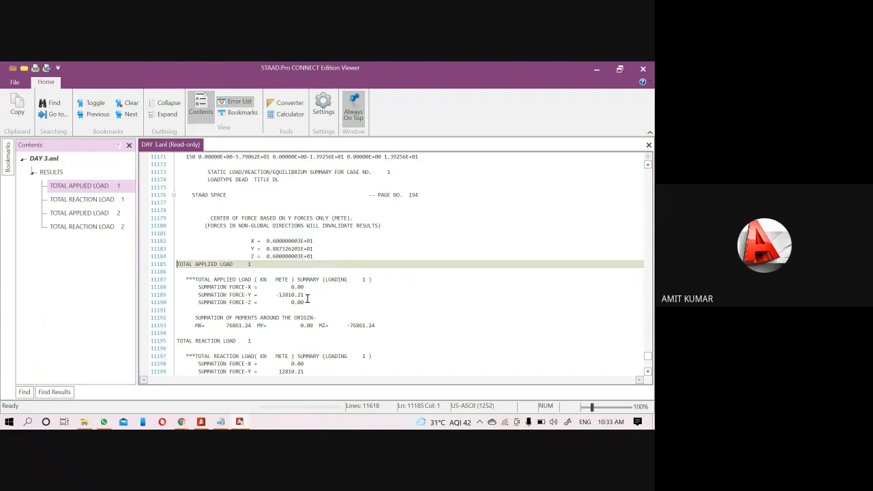
pyautogui.click(245, 296)
pyautogui.click(200, 296)
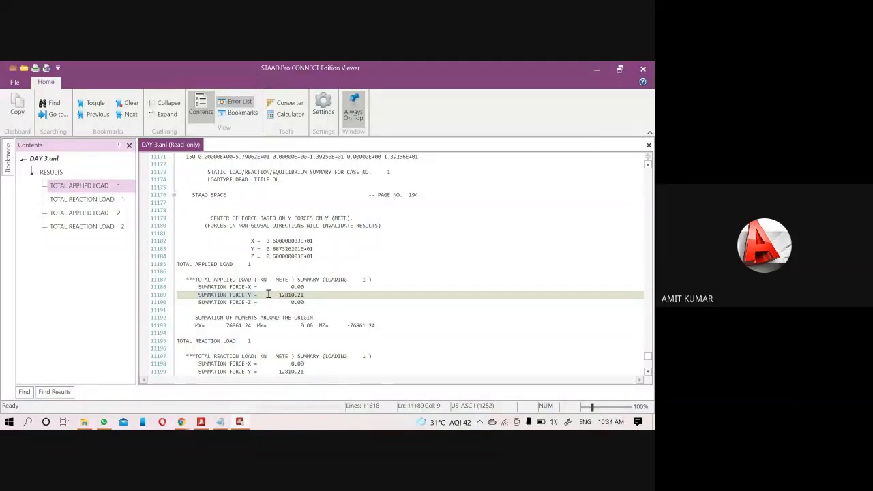
pyautogui.click(105, 202)
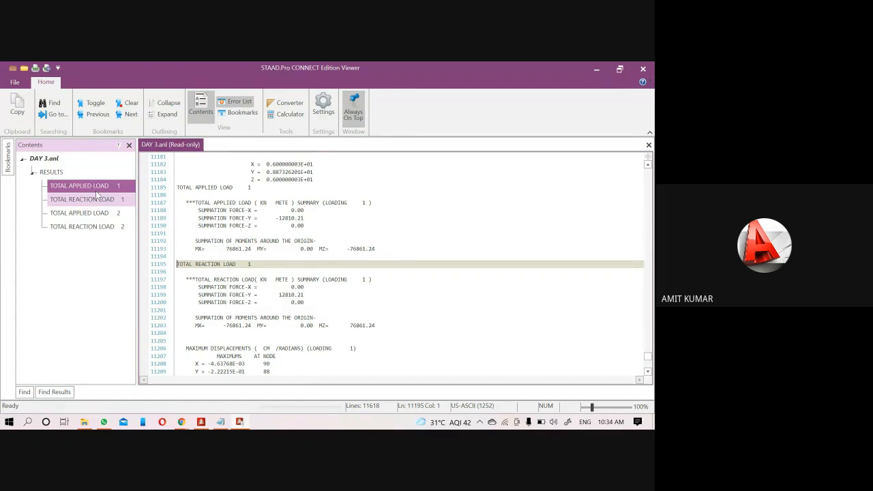
# Examine the vertical force summation in the total applied load summary of load case 2
pyautogui.click(66, 221)
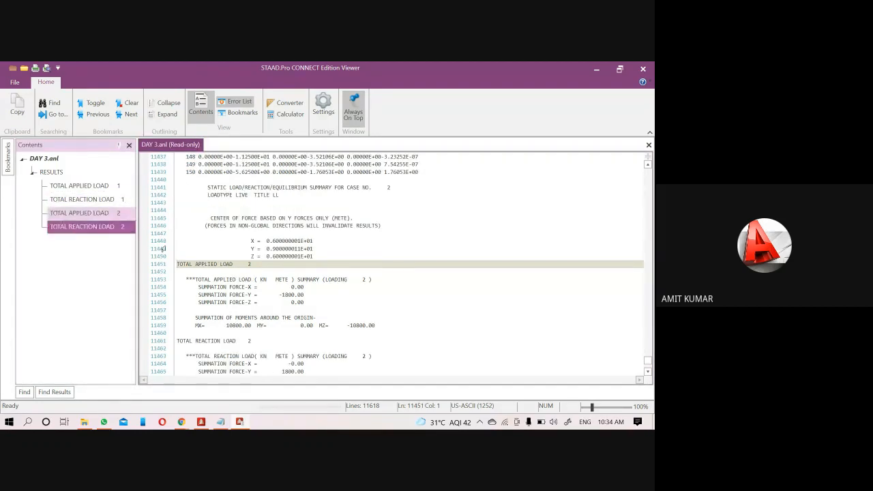
pyautogui.click(292, 301)
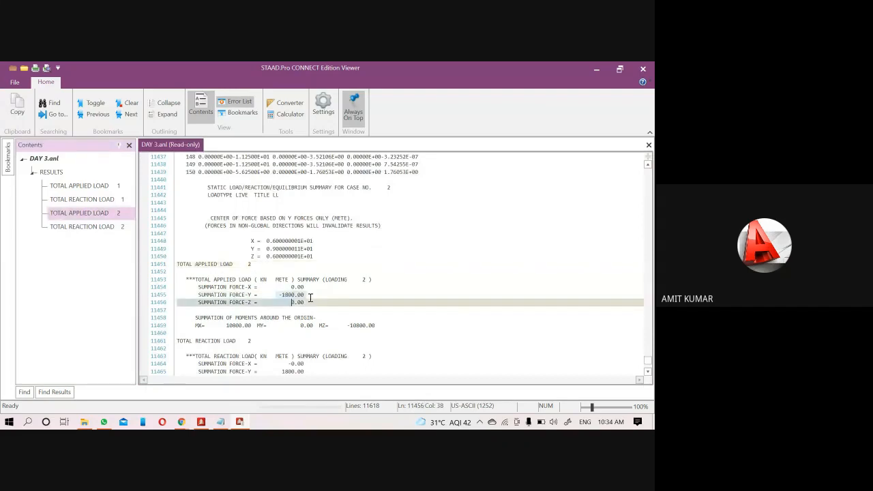
pyautogui.click(310, 297)
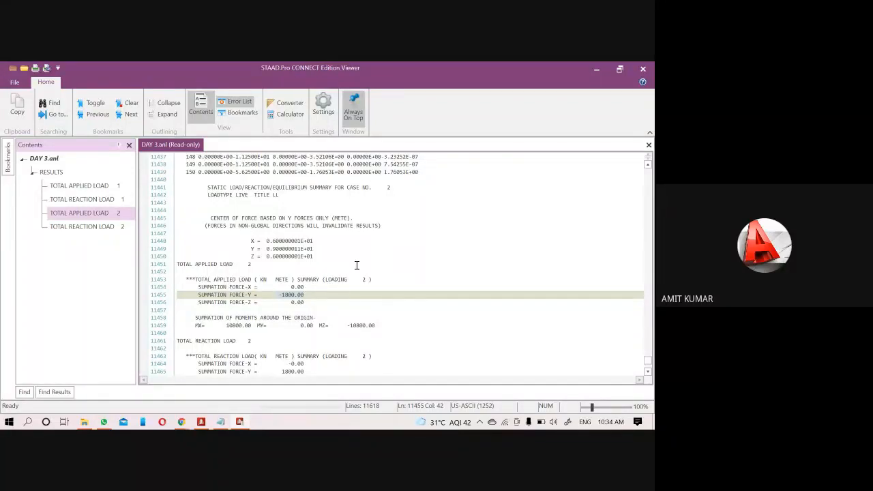
pyautogui.click(270, 302)
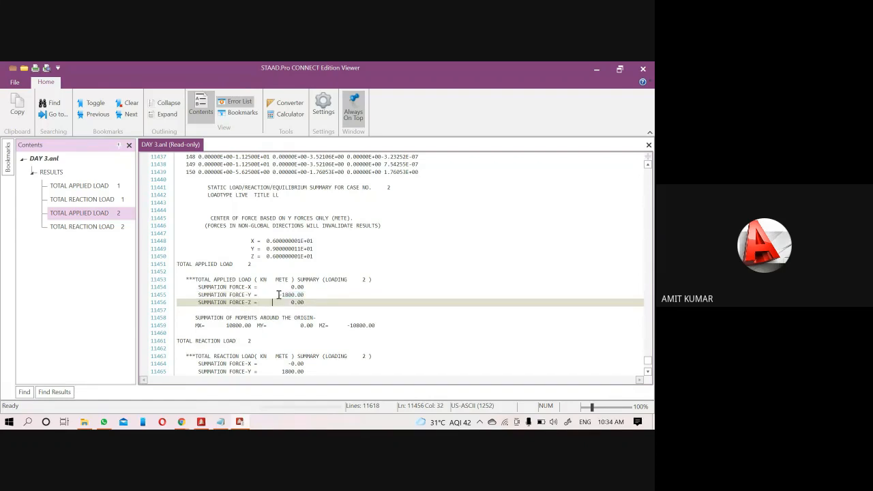
pyautogui.moveTo(278, 294); pyautogui.dragTo(304, 294)
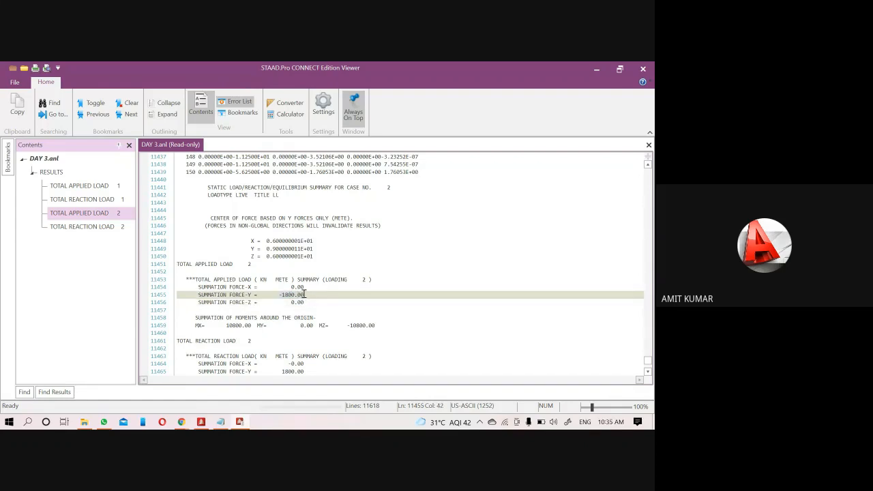
# Examine the total reaction load summary and the nodes of maximum displacement for load case 2
pyautogui.scroll(-3, 288, 298)
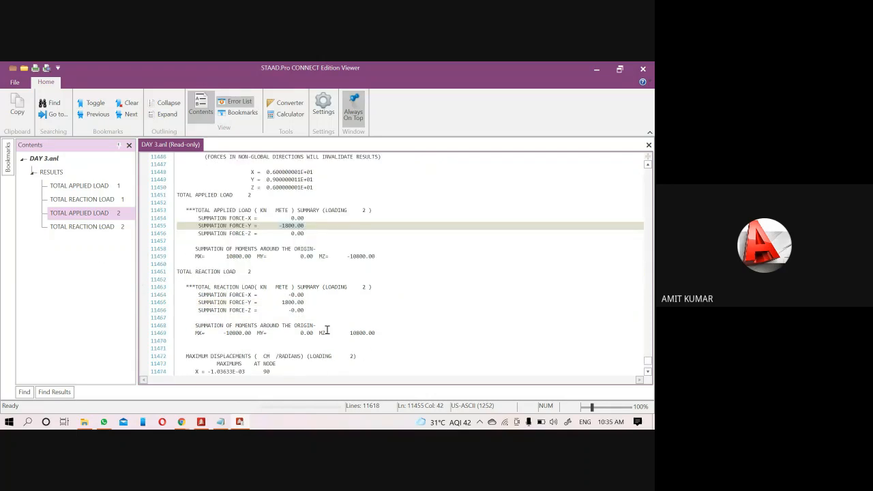
pyautogui.scroll(-3, 315, 324)
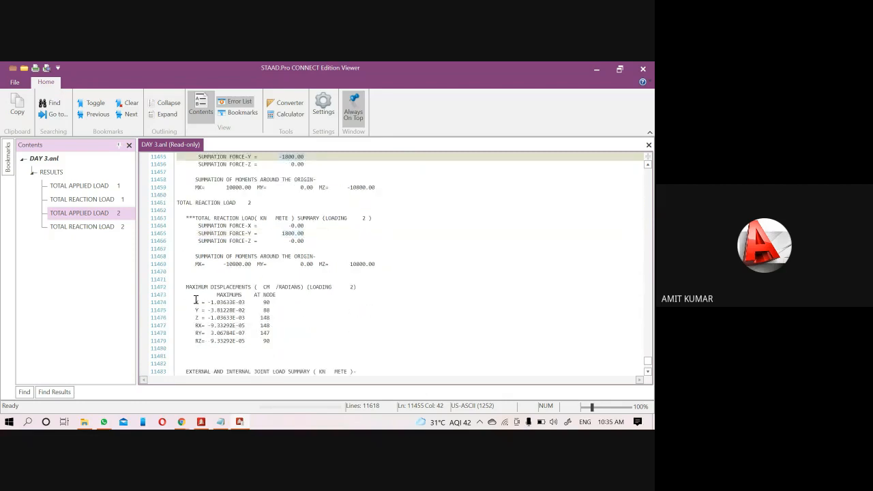
pyautogui.click(264, 302)
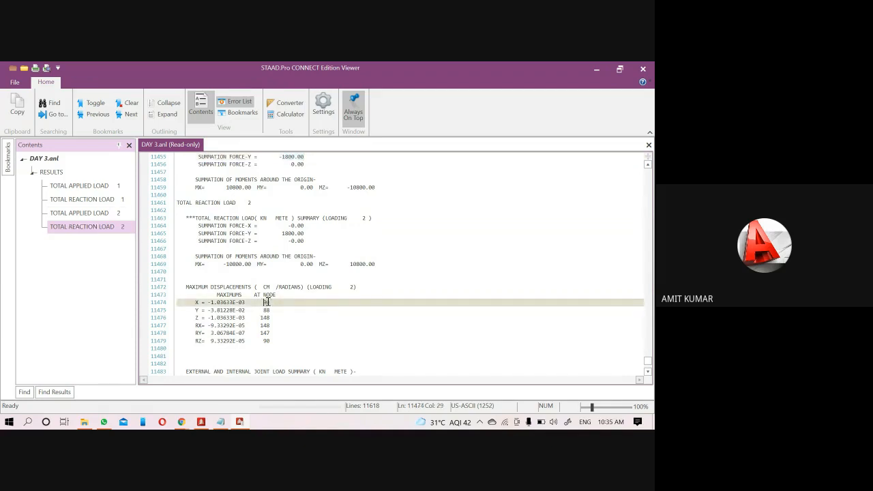
pyautogui.click(263, 310)
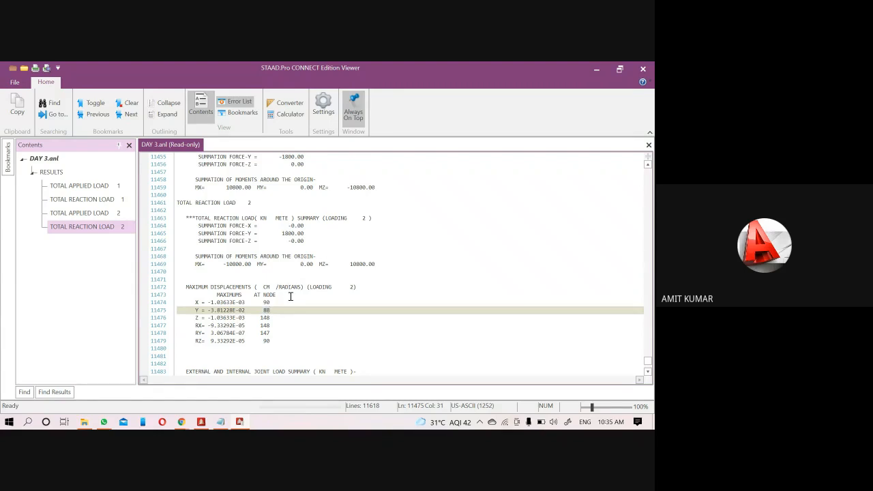
# Examine the joint load summary of load case 2 and the load combination listings that follow it in the output
pyautogui.scroll(-8, 278, 292)
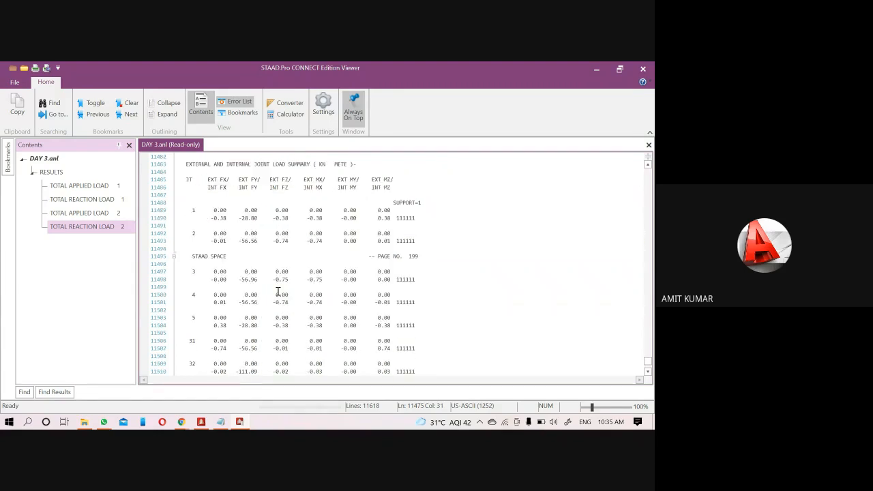
pyautogui.scroll(-4, 414, 260)
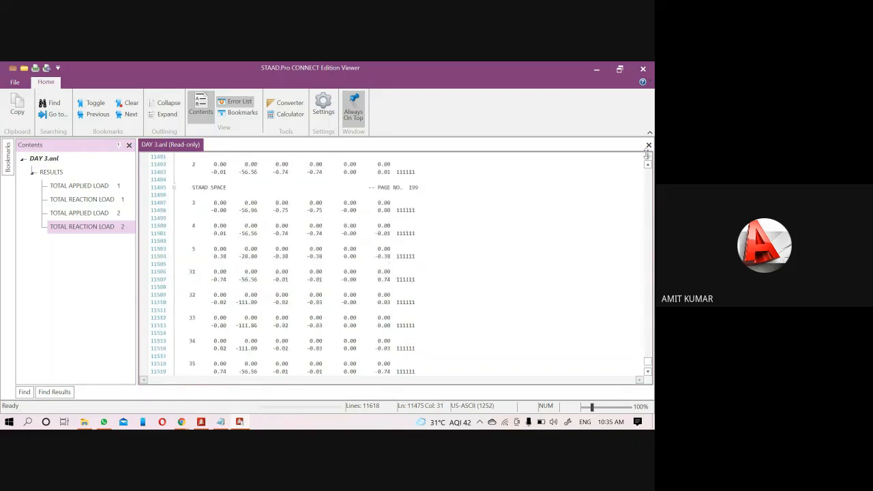
pyautogui.scroll(-20, 275, 267)
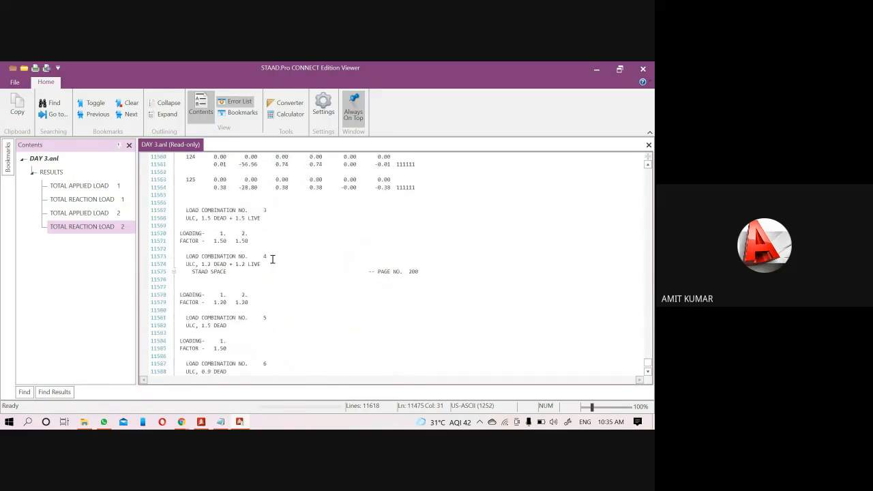
pyautogui.click(185, 209)
pyautogui.click(254, 210)
pyautogui.click(259, 217)
pyautogui.scroll(-10, 281, 260)
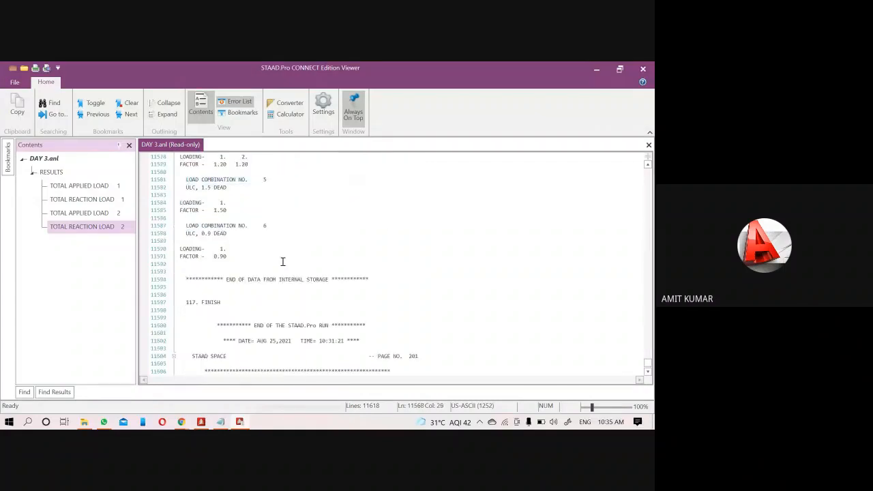
# Examine the closing lines of the output file, from the end of internal storage data to the end of the run
pyautogui.scroll(3, 282, 259)
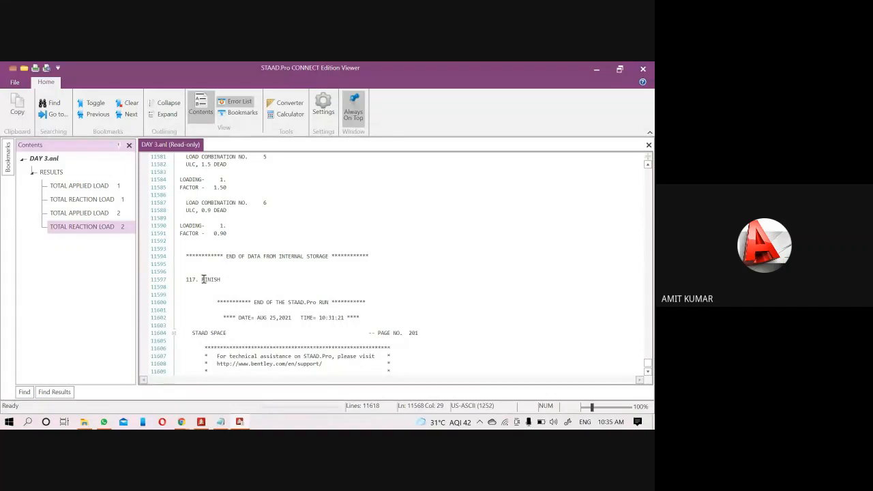
pyautogui.moveTo(185, 256); pyautogui.dragTo(387, 315)
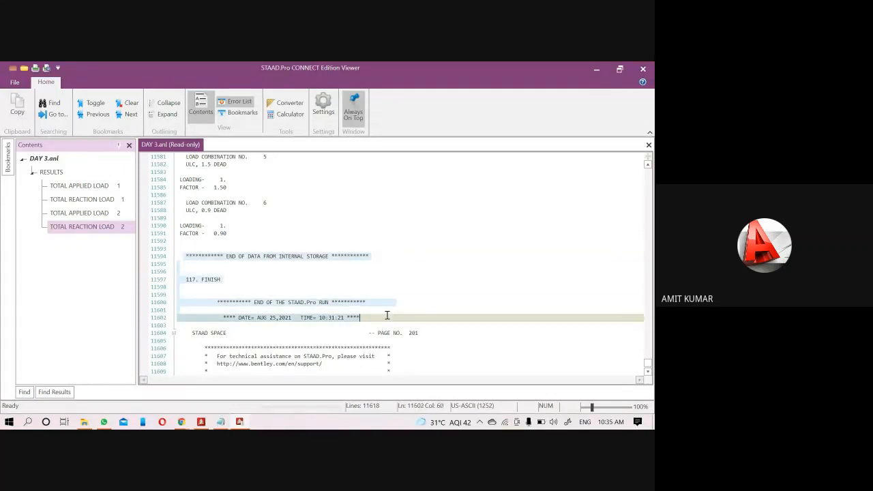
pyautogui.click(404, 220)
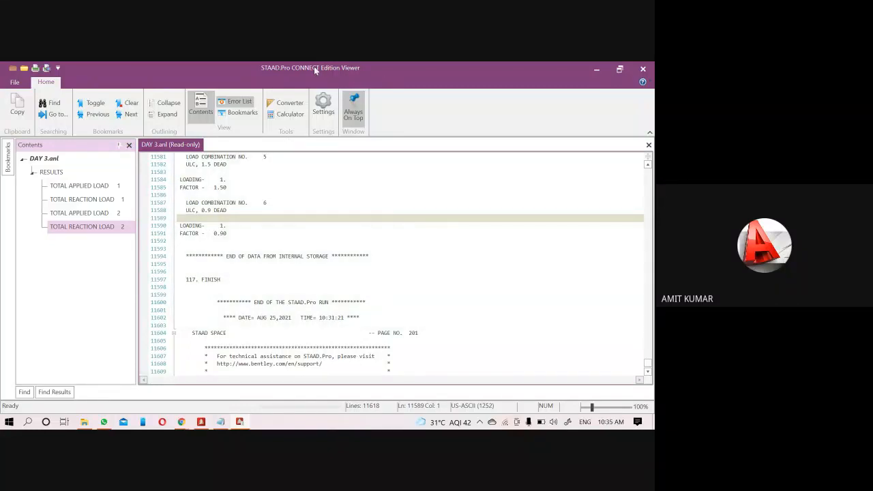
pyautogui.click(385, 256)
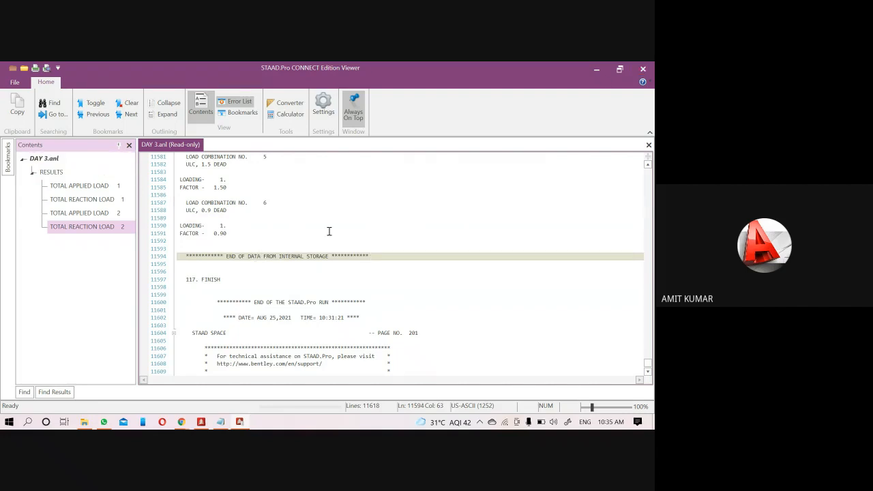
# Return to the load case 2 equilibrium summary and compare the total applied load with the total reaction load
pyautogui.scroll(12, 314, 236)
pyautogui.scroll(20, 304, 244)
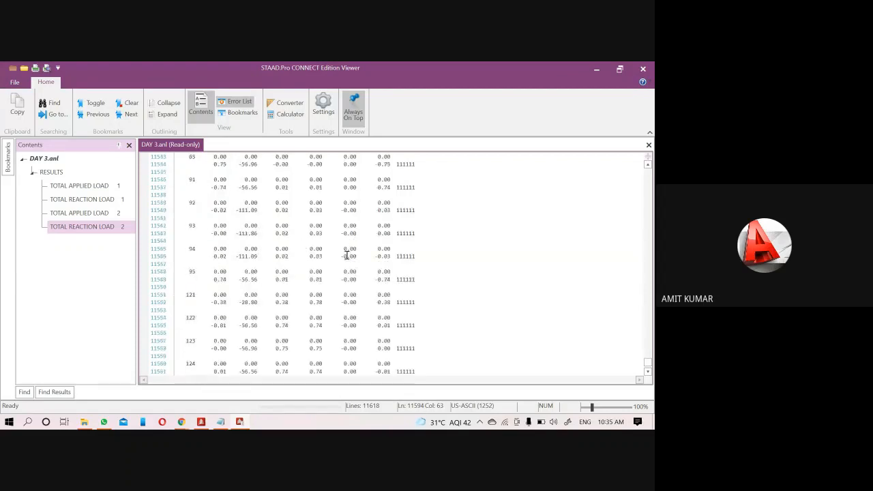
pyautogui.scroll(4, 320, 261)
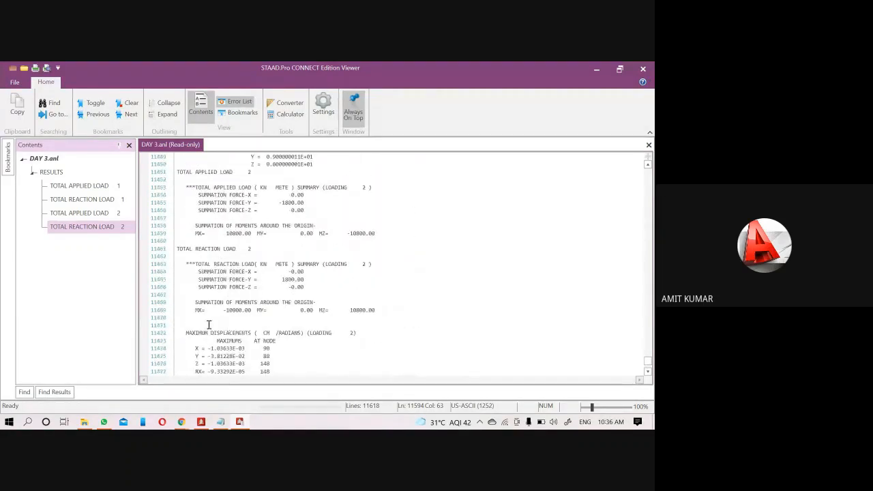
pyautogui.moveTo(185, 264); pyautogui.dragTo(321, 287)
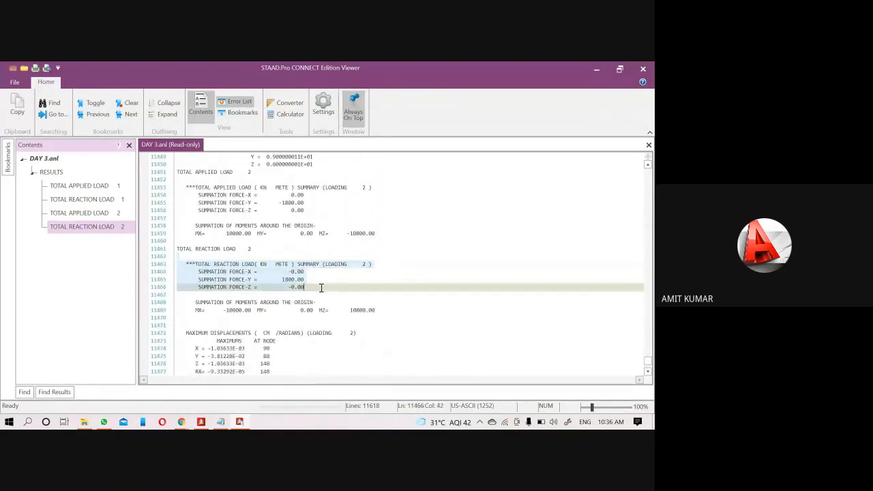
pyautogui.click(329, 240)
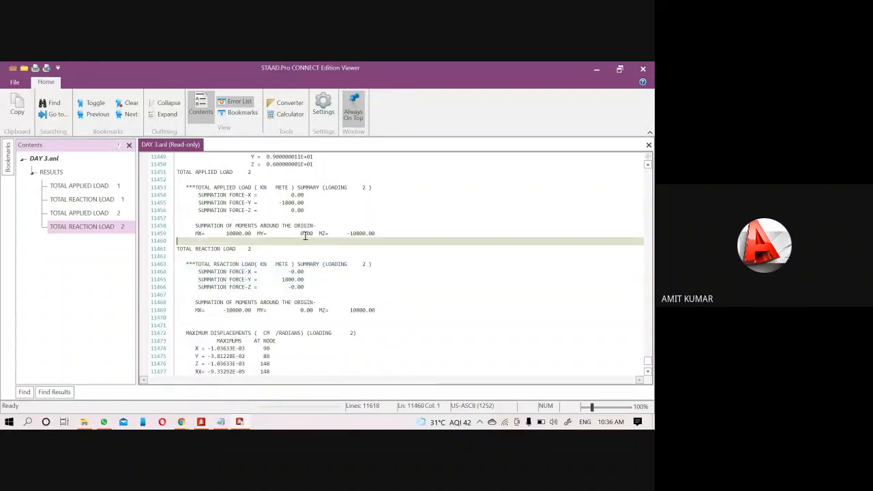
pyautogui.scroll(3, 294, 242)
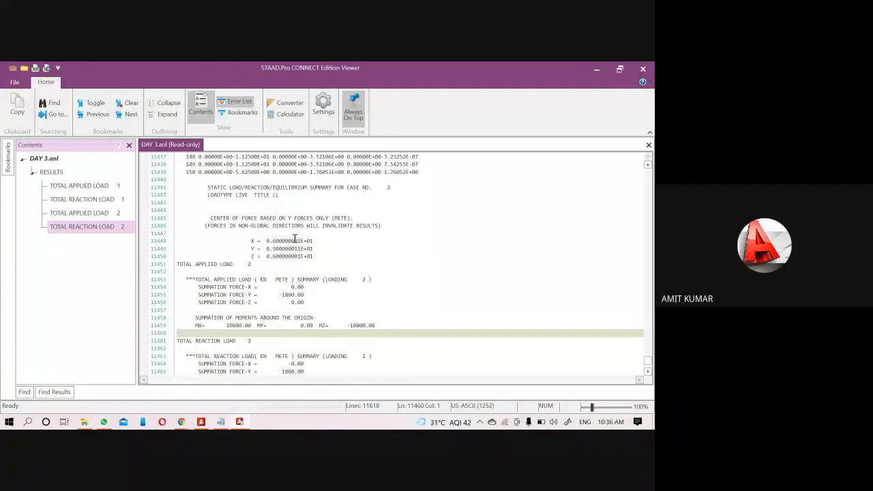
pyautogui.scroll(-4, 295, 240)
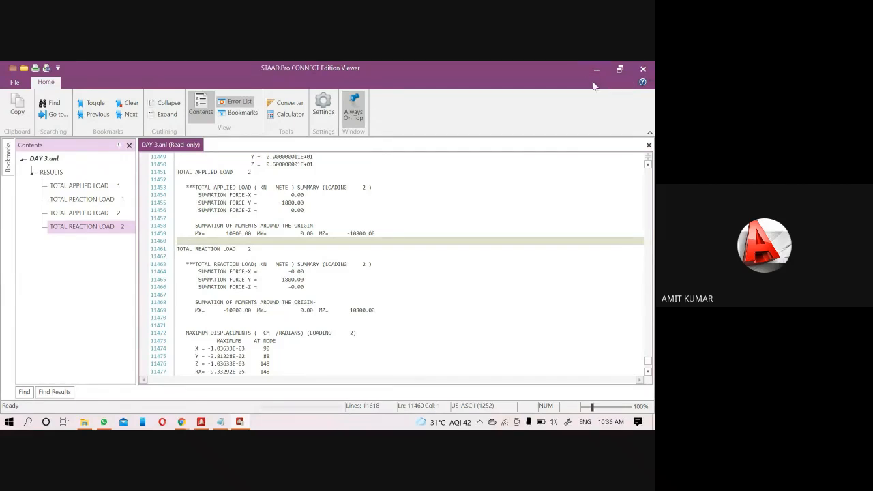
# Close the analysis output viewer and switch the model to the Postprocessing workflow
pyautogui.click(646, 69)
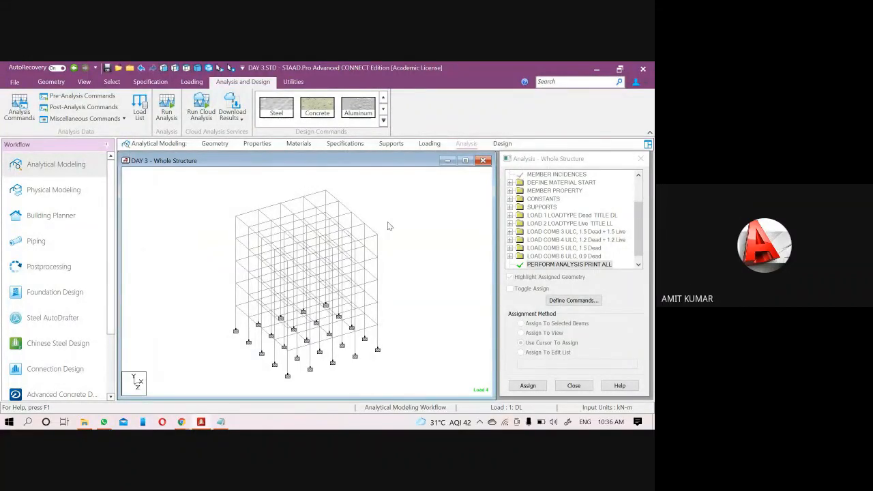
pyautogui.click(62, 266)
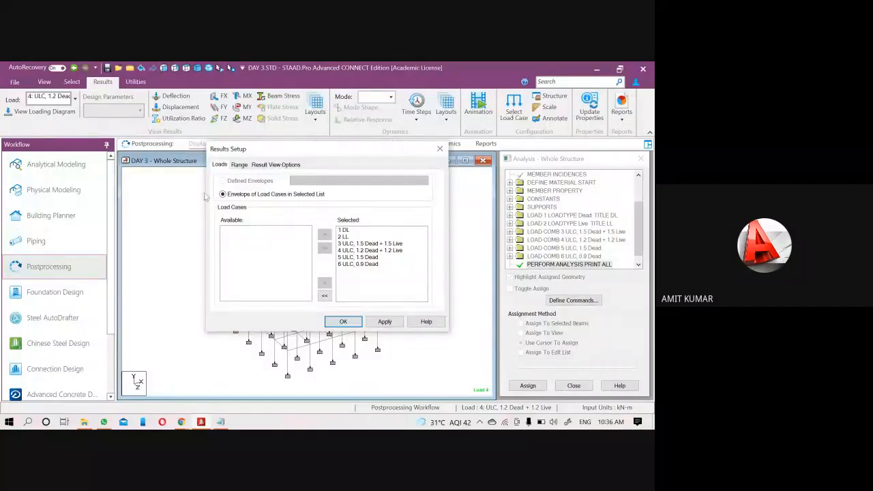
# Try limiting the results setup to load cases 1 DL and 2 LL by emptying the selected list and adding only those two
pyautogui.click(374, 244)
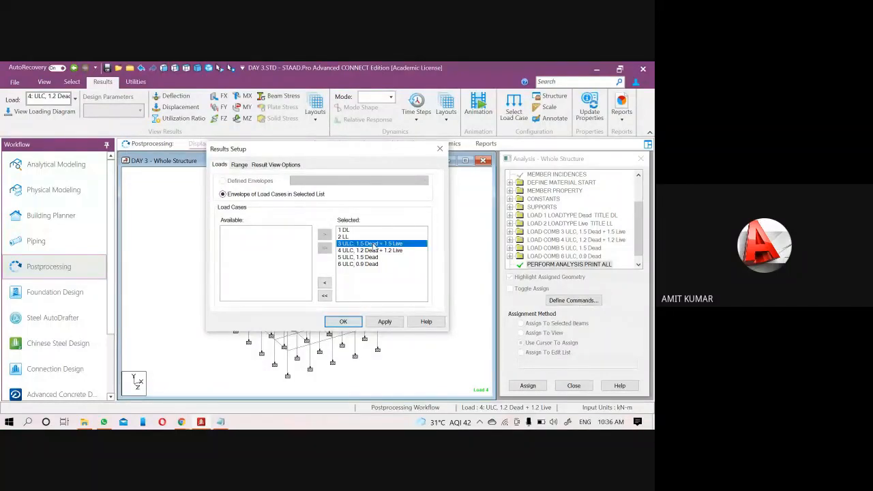
pyautogui.moveTo(375, 256); pyautogui.dragTo(337, 286)
pyautogui.click(326, 283)
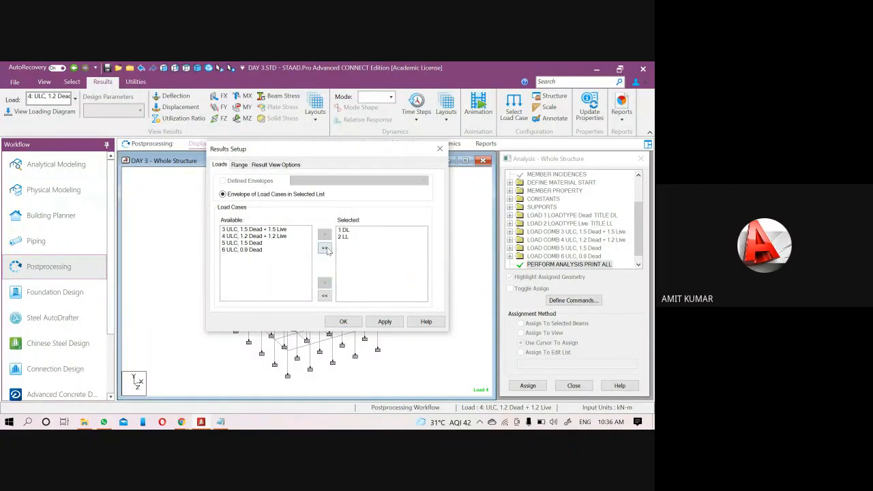
pyautogui.click(325, 296)
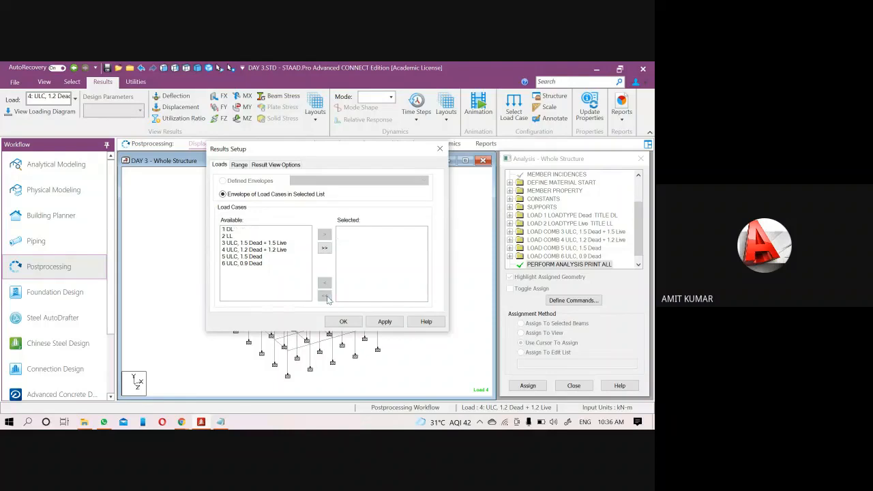
pyautogui.click(231, 231)
pyautogui.keyDown('shift'); pyautogui.click(230, 237); pyautogui.keyUp('shift')
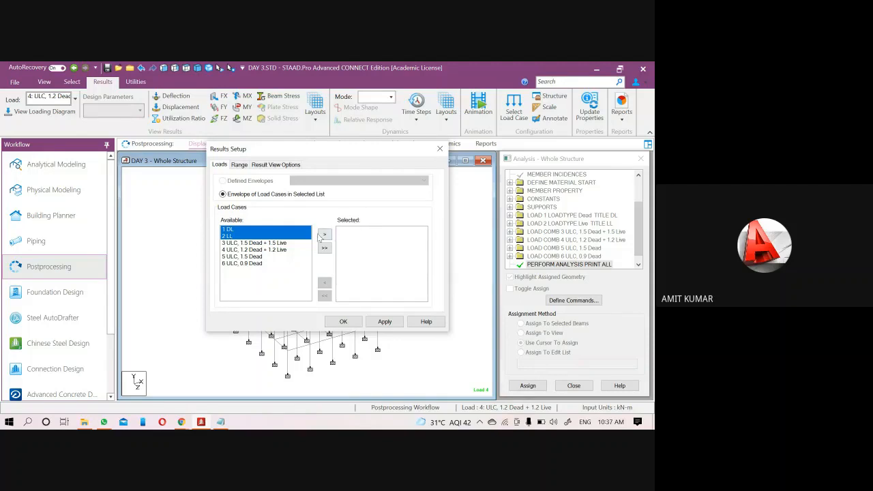
pyautogui.click(323, 235)
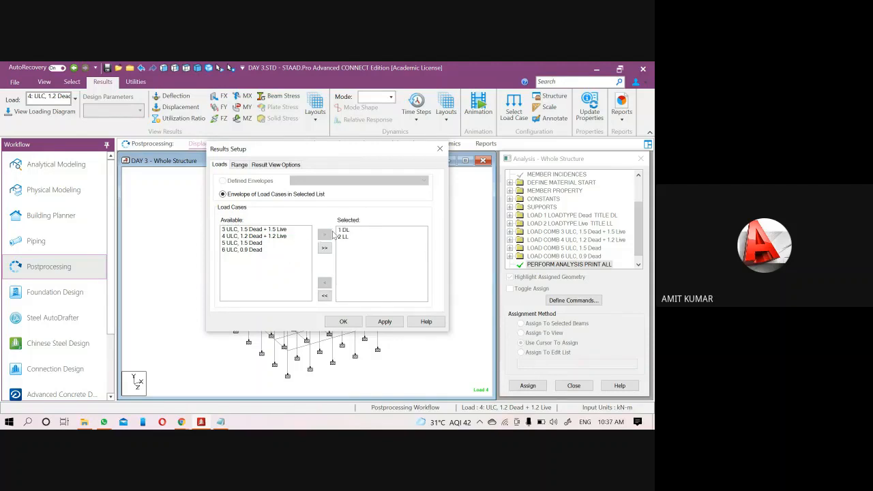
pyautogui.click(347, 231)
pyautogui.click(347, 236)
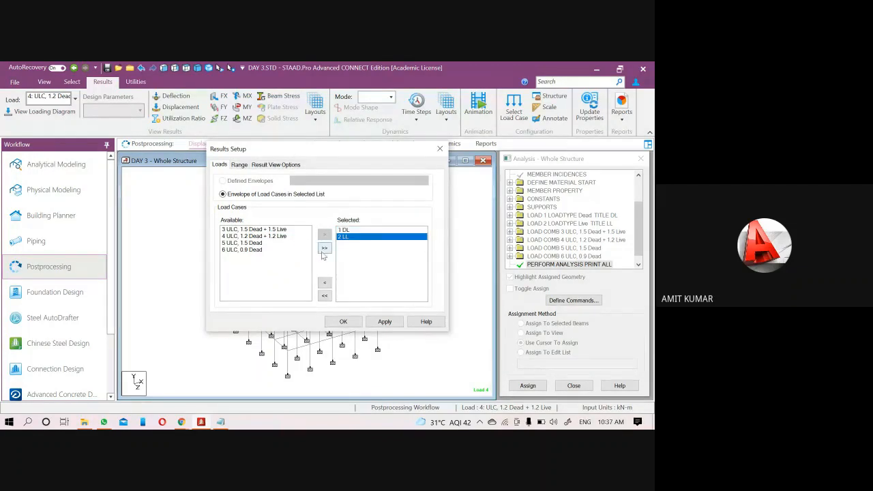
# Add load combinations 3 to 6 to the selected load cases and accept the results setup
pyautogui.moveTo(241, 229); pyautogui.dragTo(246, 243)
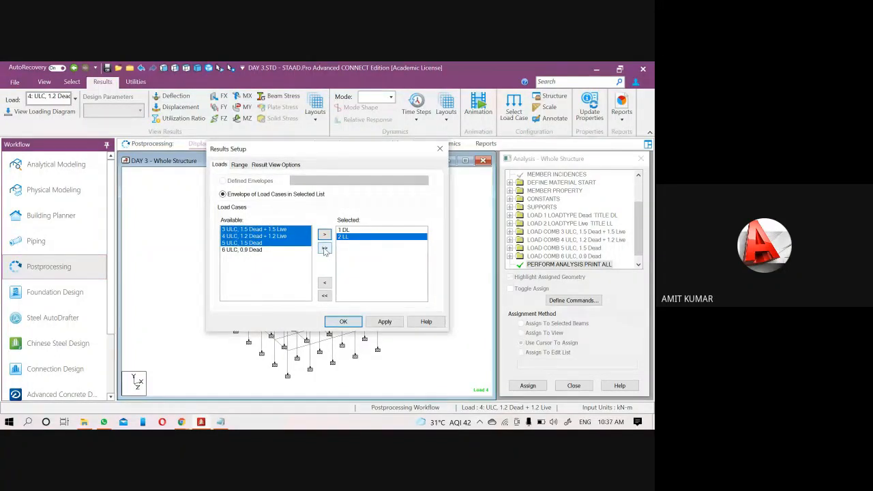
pyautogui.click(325, 249)
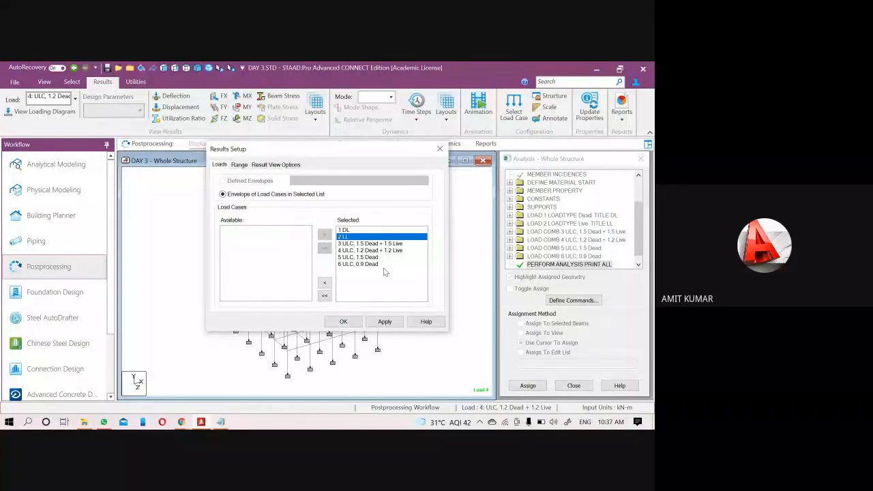
pyautogui.click(343, 322)
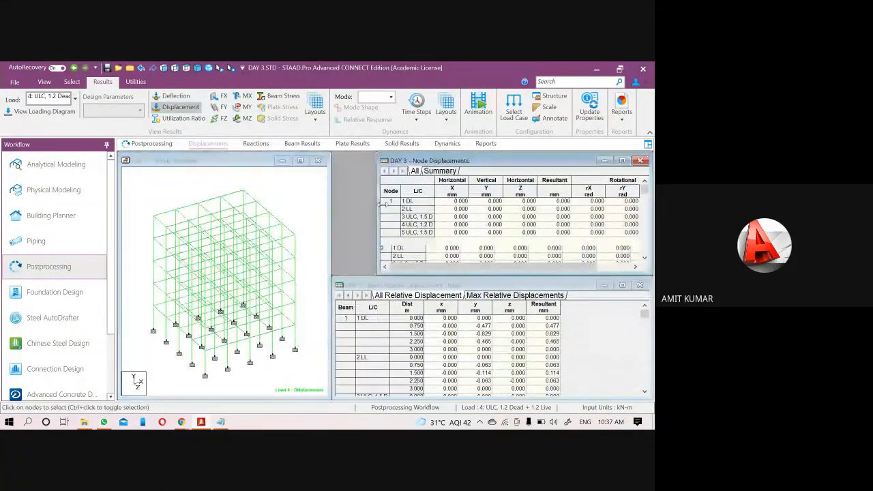
# Widen the whole-structure view beside the displacement tables and examine the displaced frame up close for load case 4
pyautogui.moveTo(335, 311); pyautogui.dragTo(386, 301)
pyautogui.moveTo(330, 261); pyautogui.dragTo(374, 262)
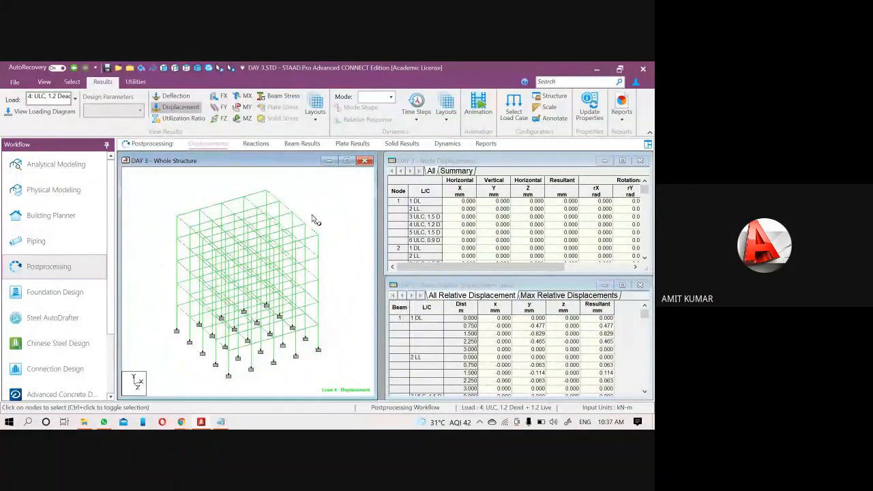
pyautogui.scroll(4, 213, 222)
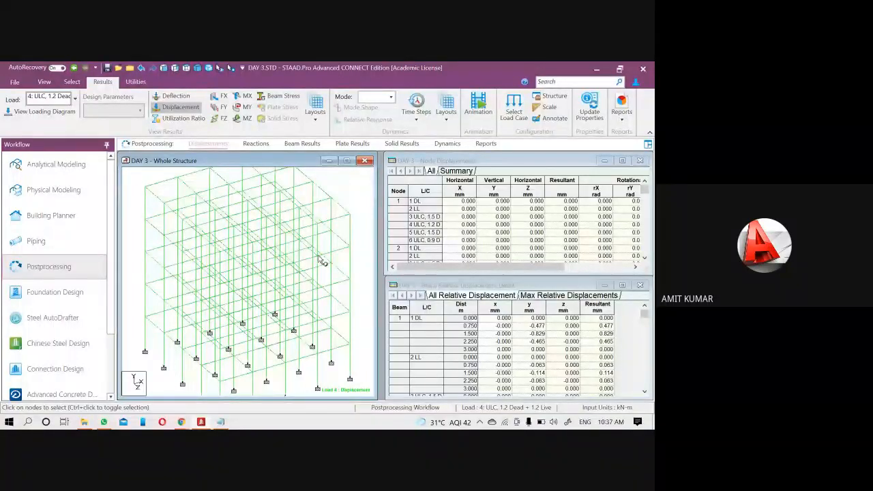
pyautogui.scroll(-1, 275, 300)
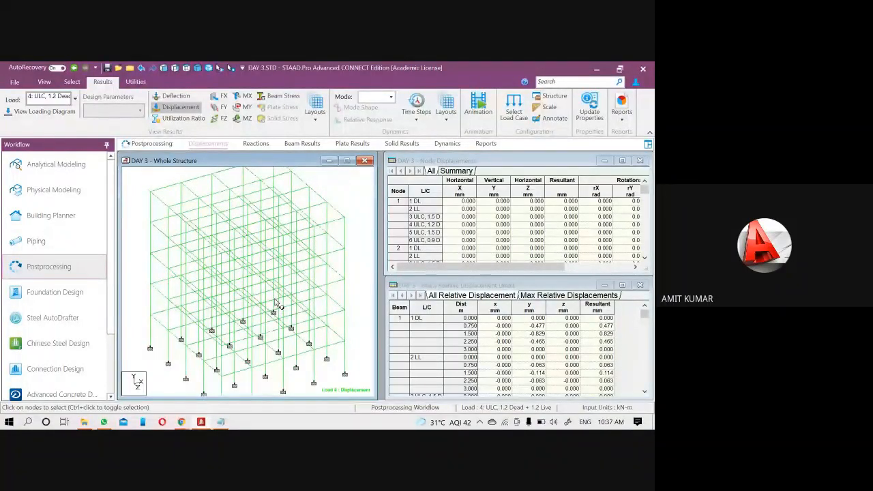
pyautogui.scroll(1, 150, 320)
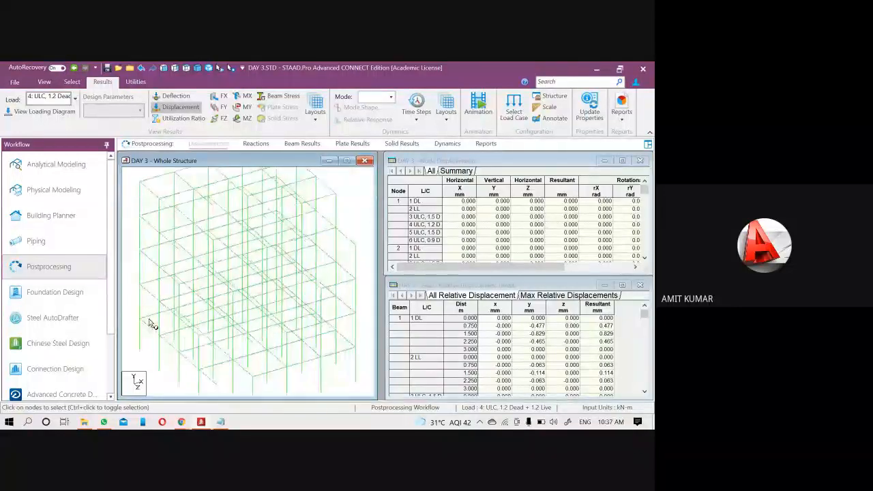
pyautogui.scroll(1, 152, 319)
pyautogui.scroll(1, 276, 269)
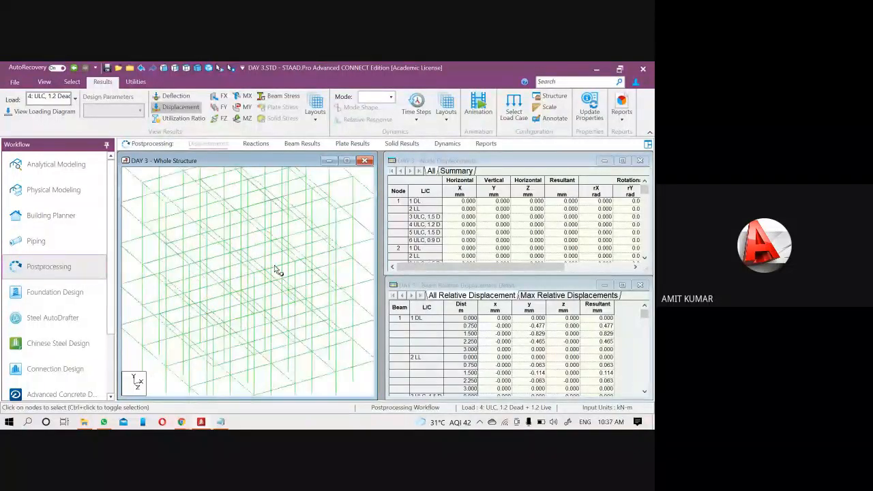
pyautogui.scroll(-1, 276, 270)
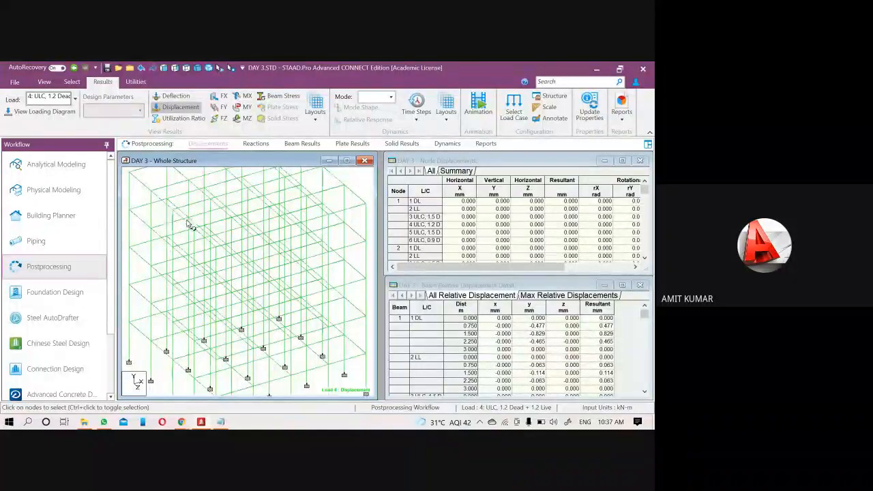
# Change the load case shown on the displaced whole-structure view to primary load 1: DL
pyautogui.scroll(2, 263, 247)
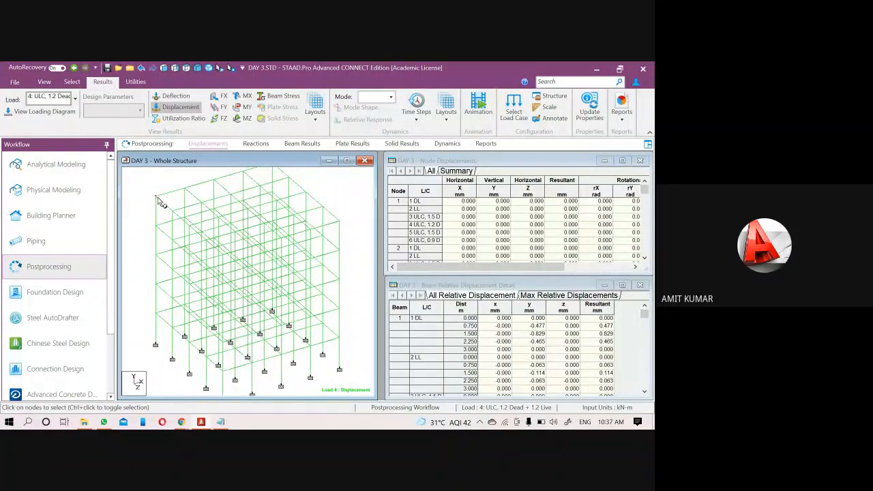
pyautogui.scroll(1, 159, 203)
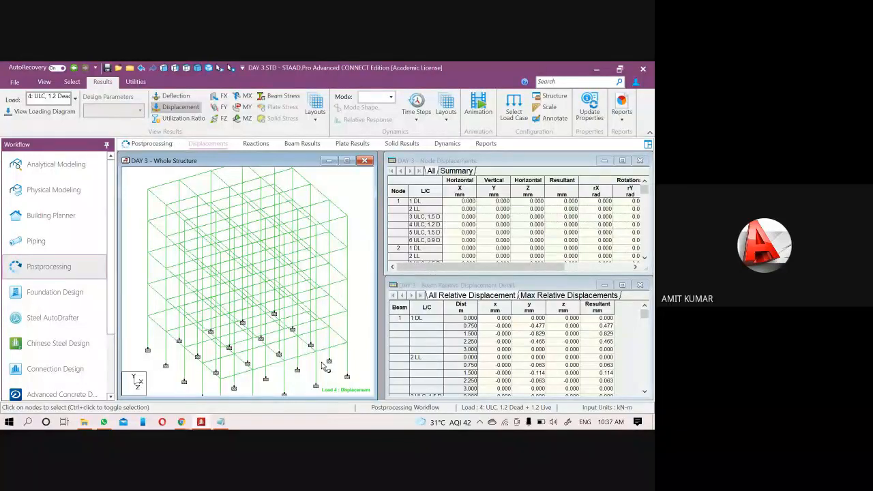
pyautogui.scroll(-1, 300, 351)
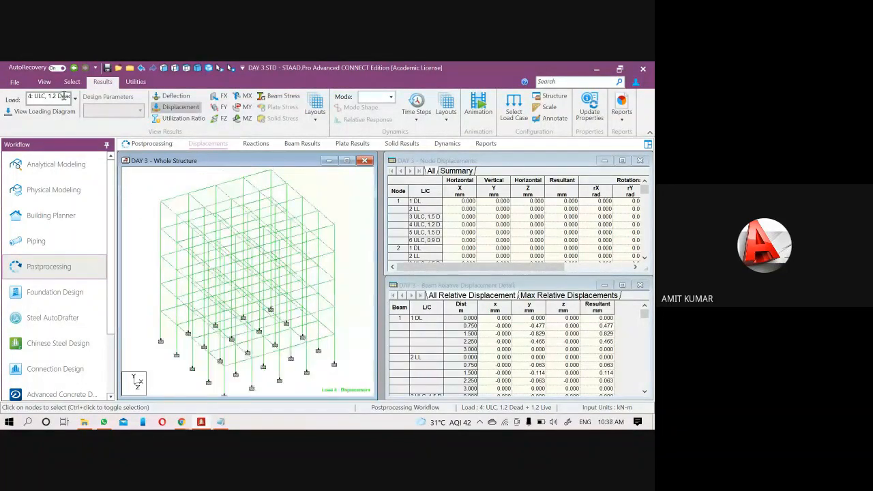
pyautogui.click(75, 99)
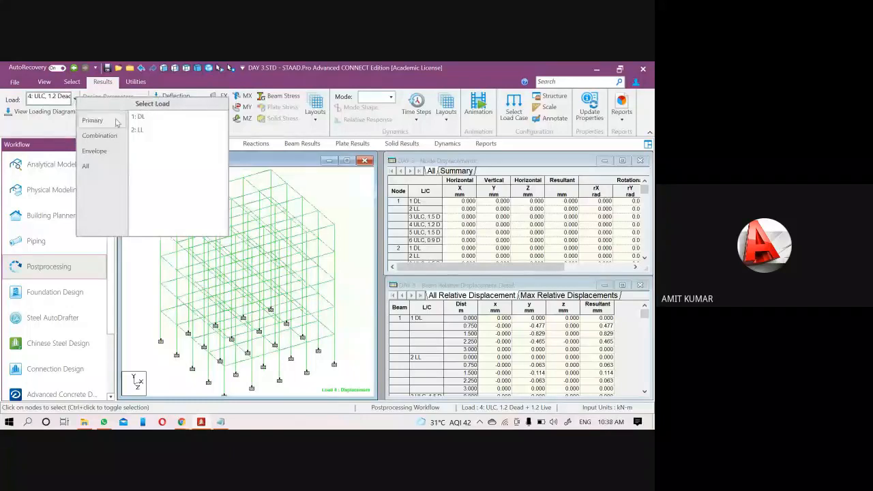
pyautogui.click(53, 98)
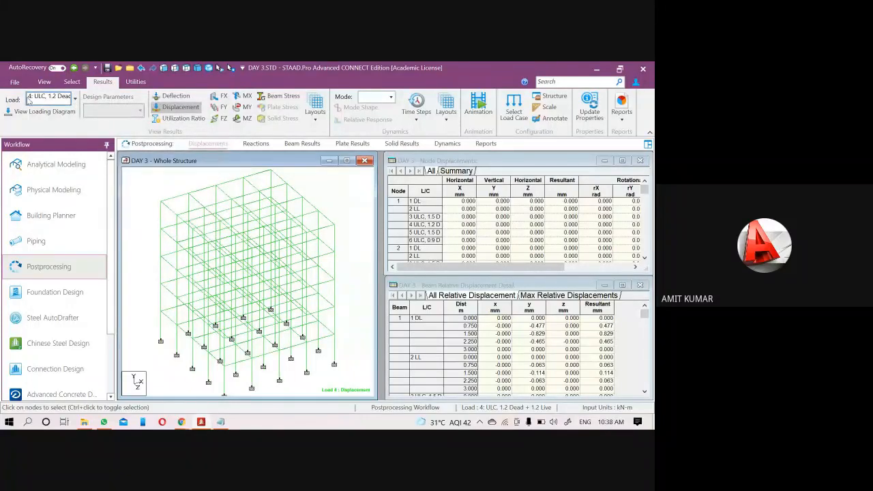
pyautogui.click(75, 99)
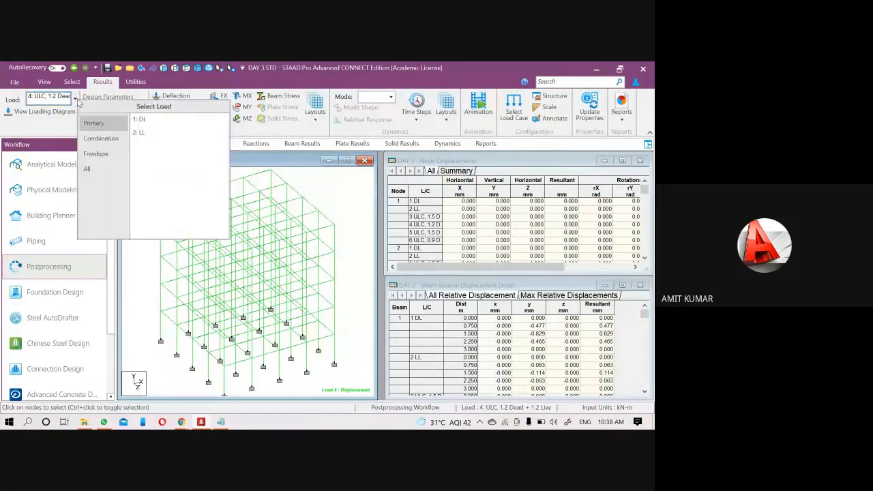
pyautogui.click(140, 119)
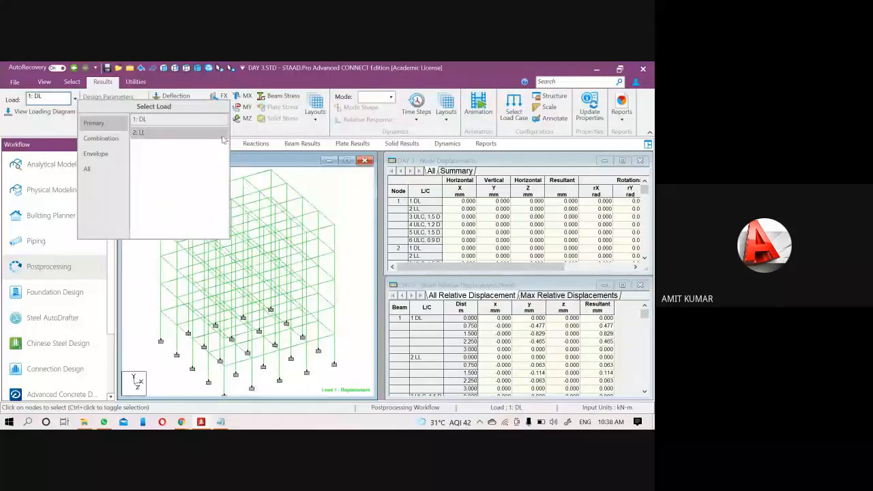
pyautogui.click(321, 187)
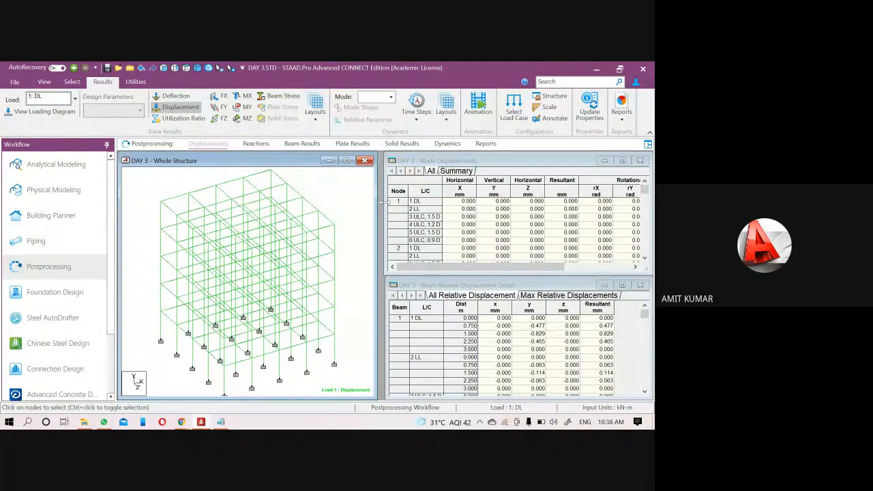
# Widen the node displacement table and examine the X, Y, Z and resultant displacements per load case, from about node 81 back to node 63
pyautogui.moveTo(383, 202); pyautogui.dragTo(371, 202)
pyautogui.scroll(-7, 629, 217)
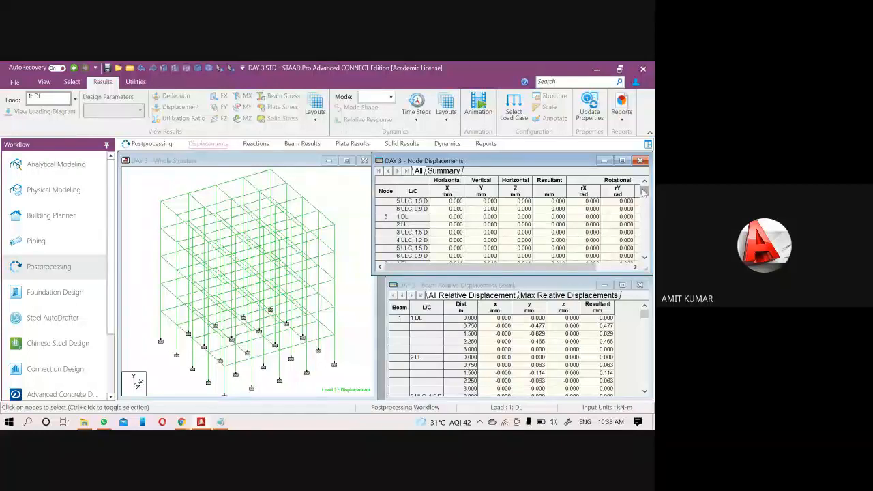
pyautogui.moveTo(644, 191); pyautogui.dragTo(643, 221)
pyautogui.scroll(5, 559, 235)
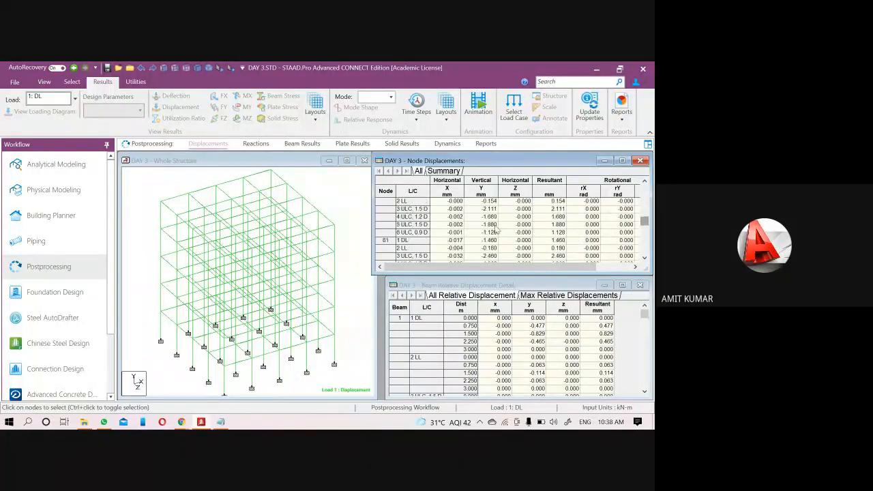
pyautogui.scroll(-3, 452, 217)
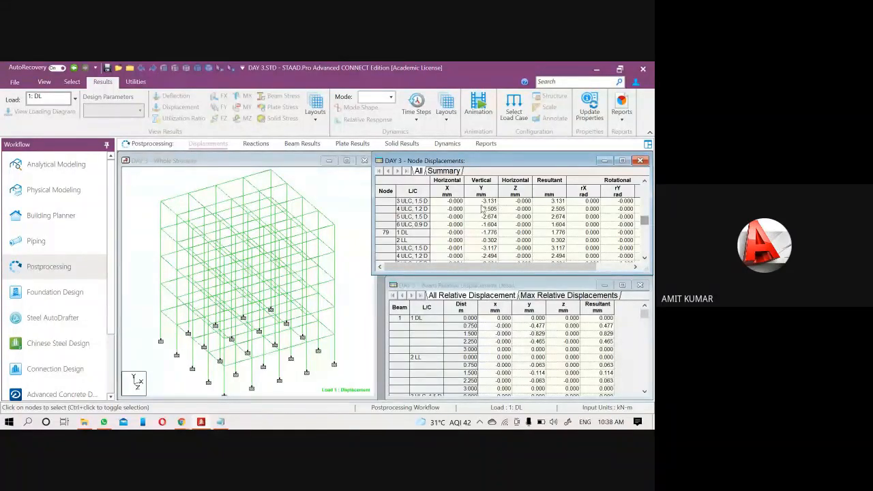
pyautogui.scroll(5, 489, 206)
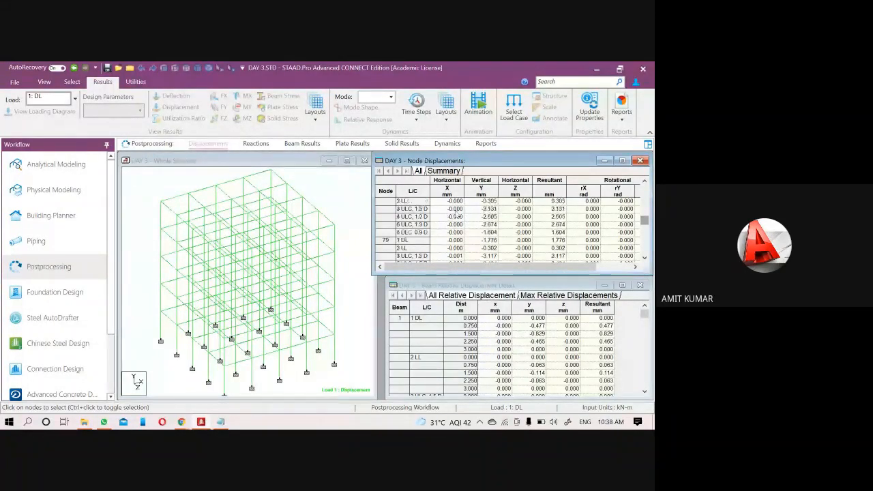
pyautogui.scroll(7, 487, 209)
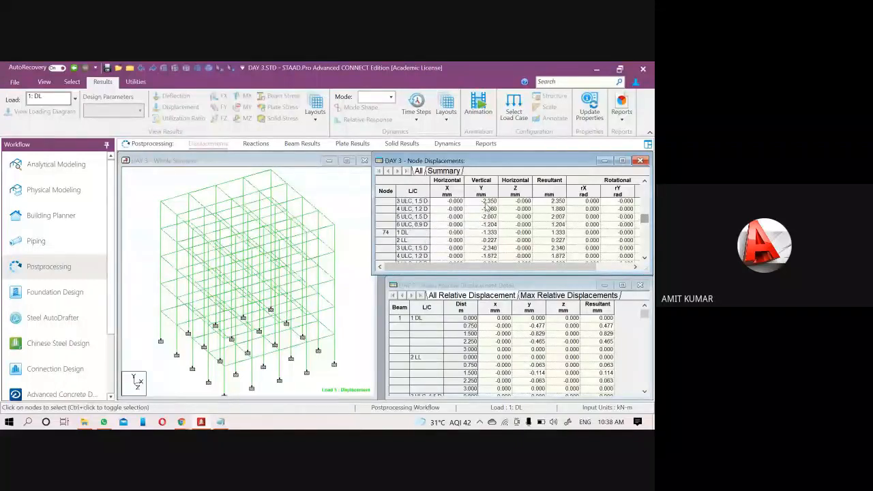
pyautogui.scroll(3, 422, 231)
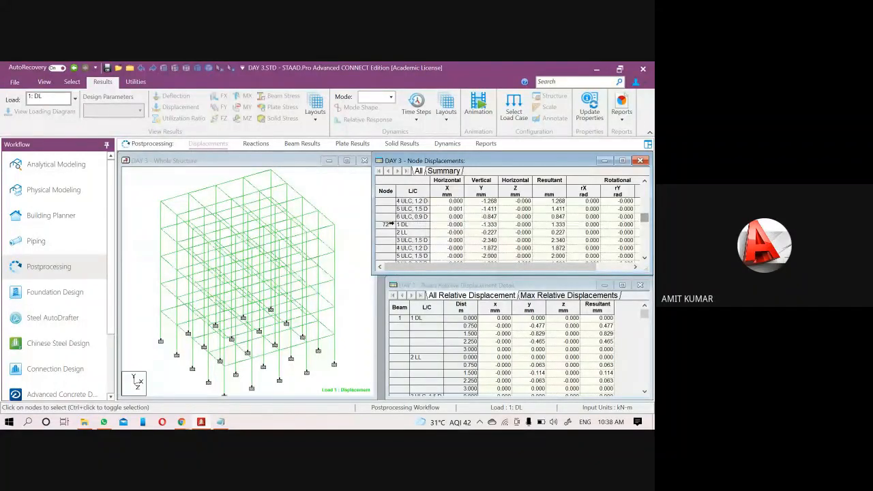
pyautogui.scroll(11, 438, 230)
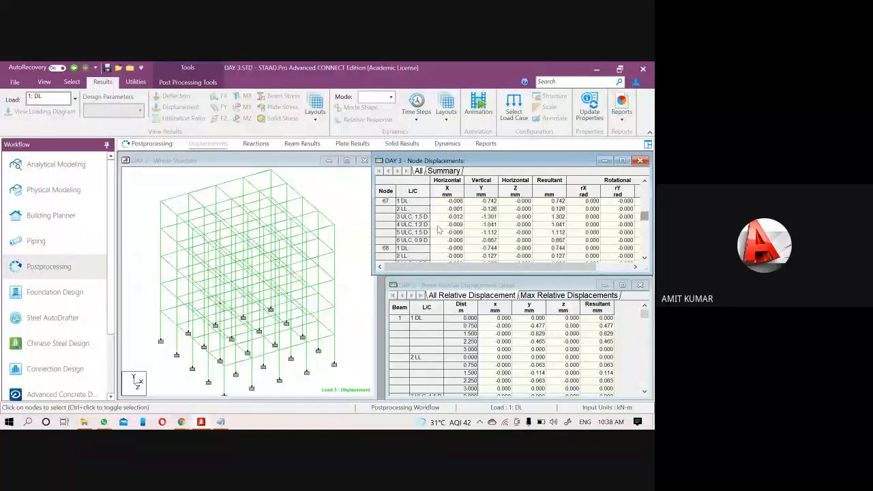
pyautogui.scroll(2, 470, 211)
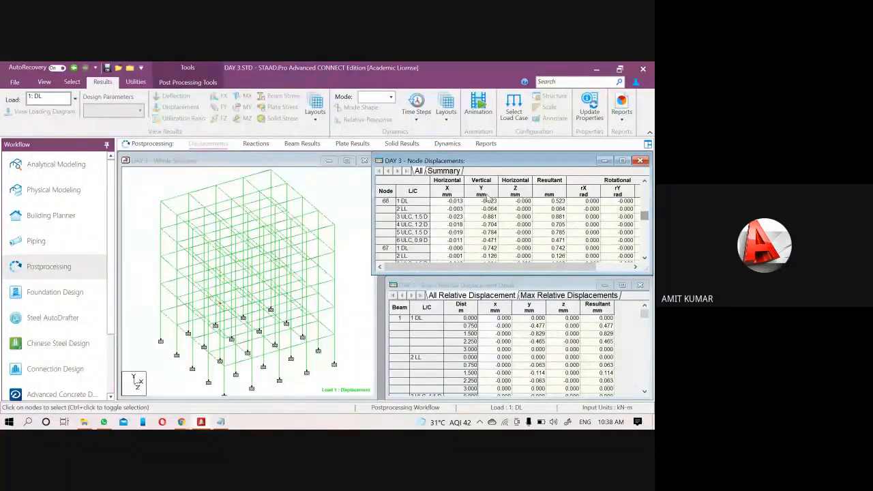
pyautogui.scroll(4, 409, 208)
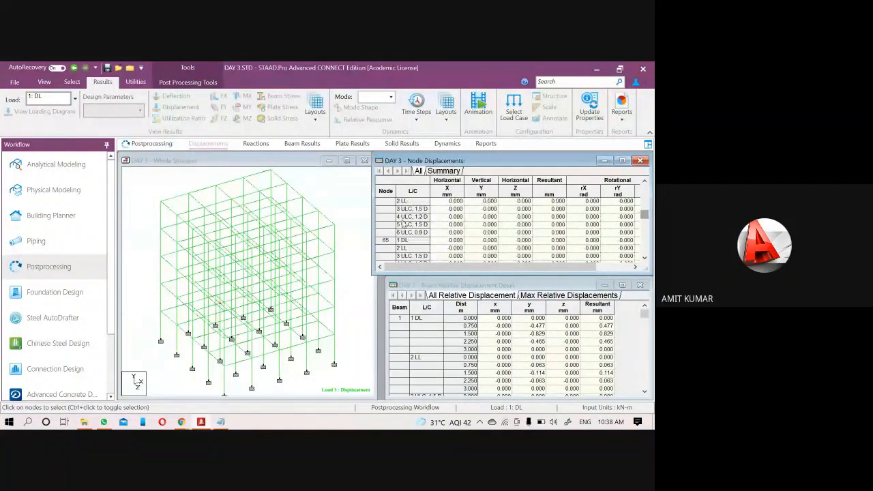
pyautogui.scroll(4, 404, 225)
pyautogui.scroll(-1, 389, 231)
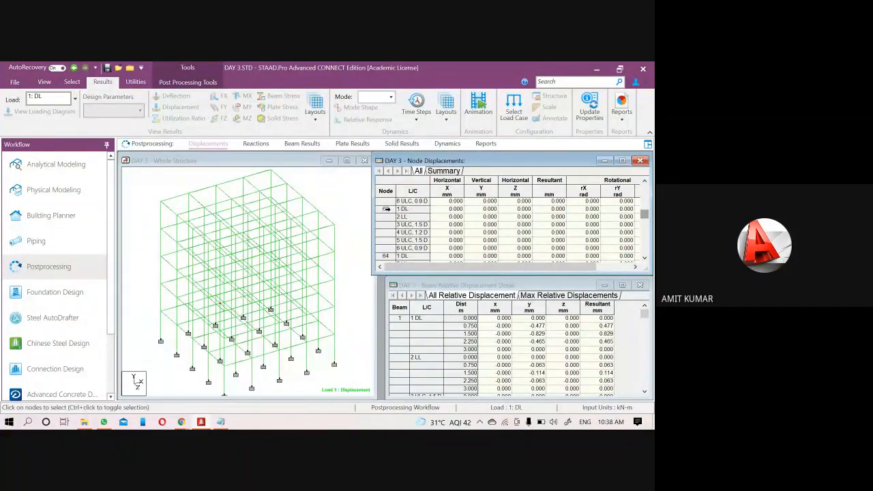
pyautogui.scroll(-3, 396, 250)
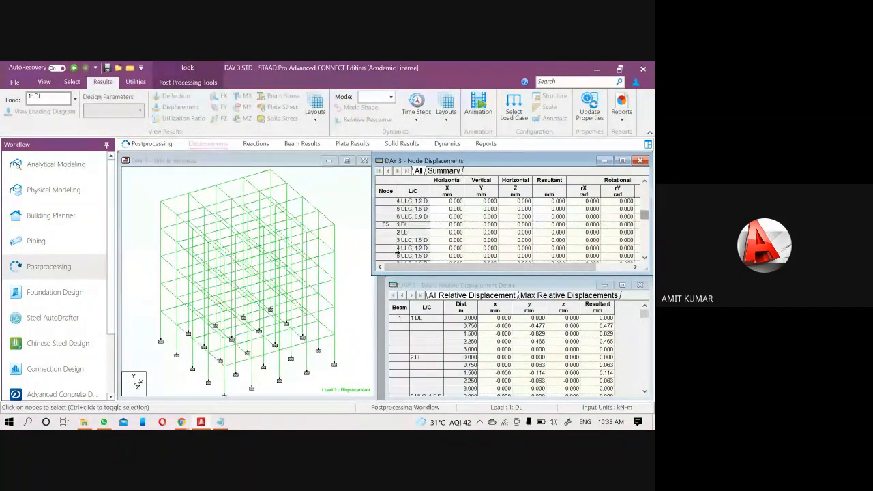
# Inspect the displacement rows of node 65 for loads 1, 2 and 3 and of node 66 for 1 DL, and narrow the table again
pyautogui.click(403, 225)
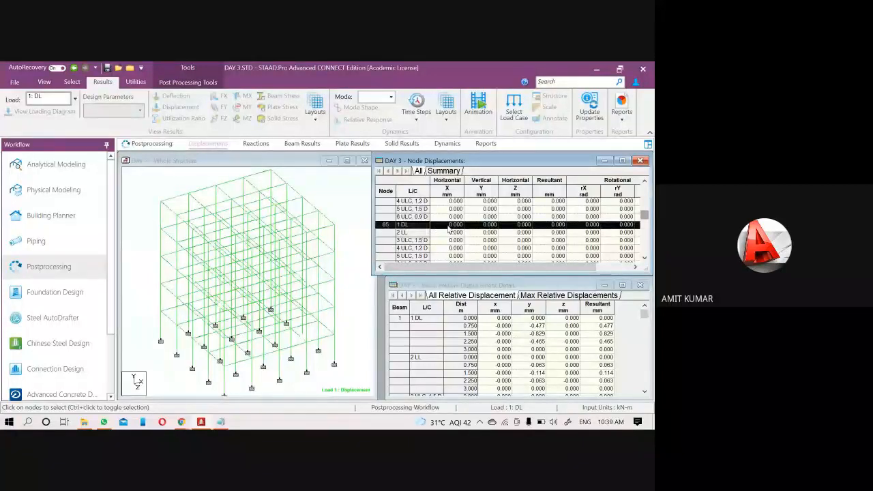
pyautogui.click(400, 233)
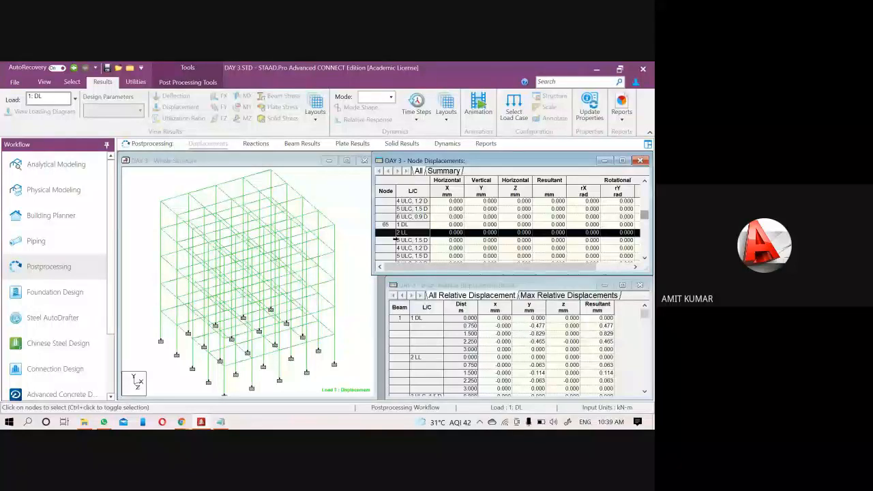
pyautogui.click(413, 242)
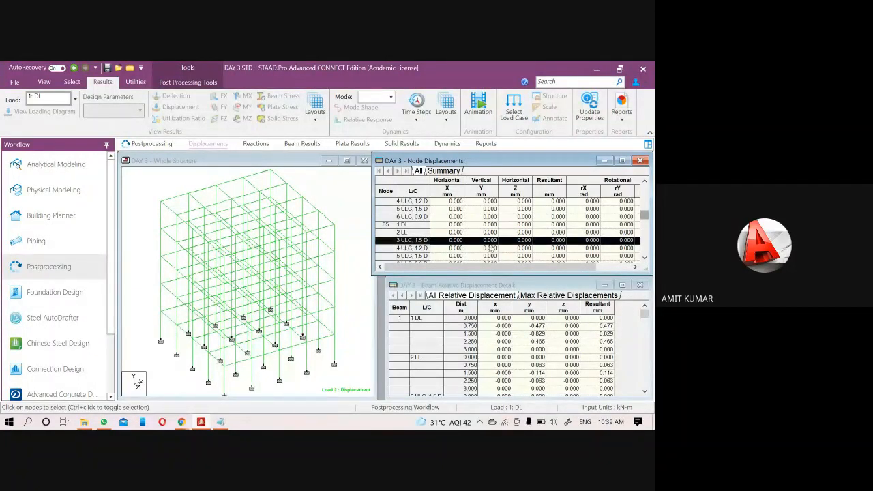
pyautogui.scroll(-2, 437, 243)
pyautogui.click(399, 233)
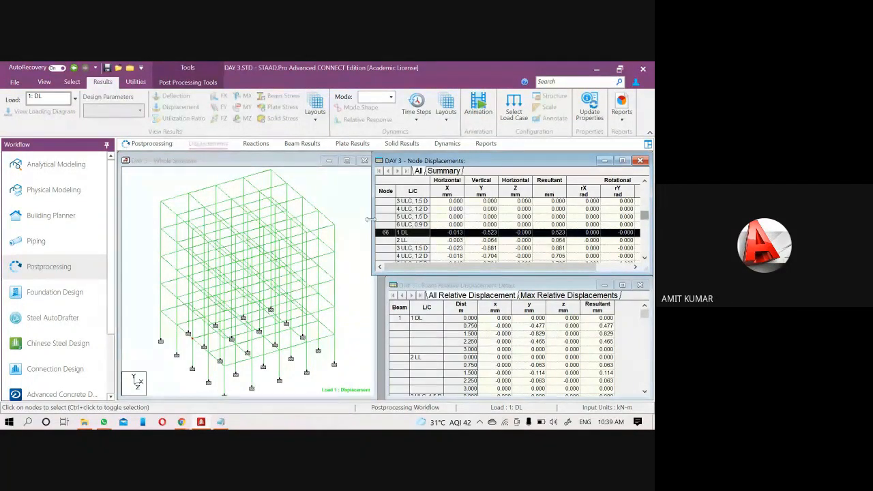
pyautogui.moveTo(373, 220); pyautogui.dragTo(386, 219)
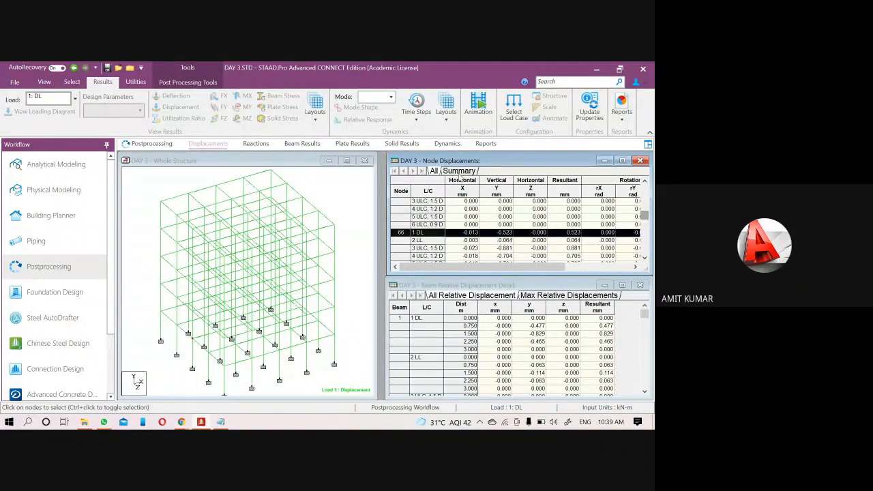
# Show the node displacement summary and locate the nodes of the Max rX, Max Rst and Max X rows in the frame
pyautogui.click(459, 171)
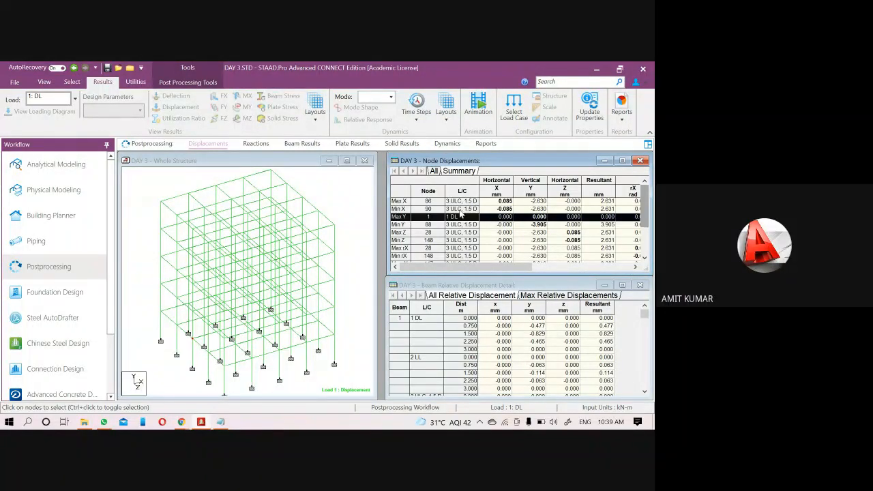
pyautogui.click(402, 249)
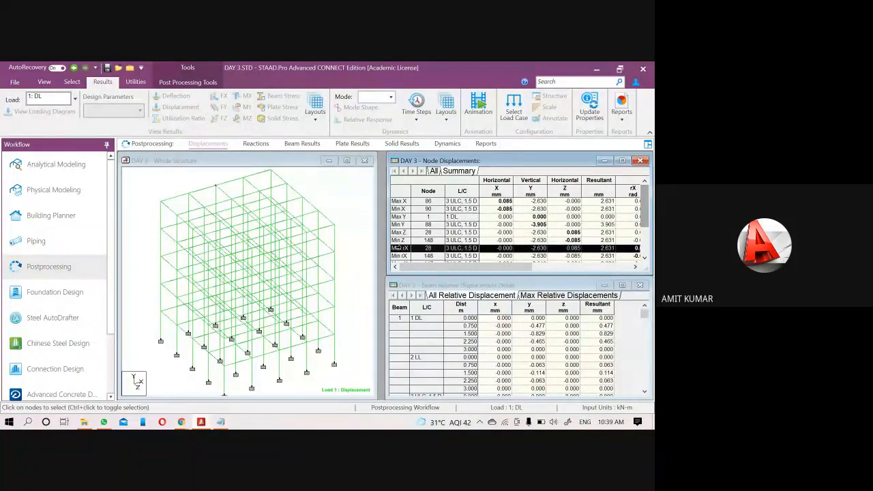
pyautogui.scroll(-1, 401, 253)
pyautogui.scroll(-1, 405, 242)
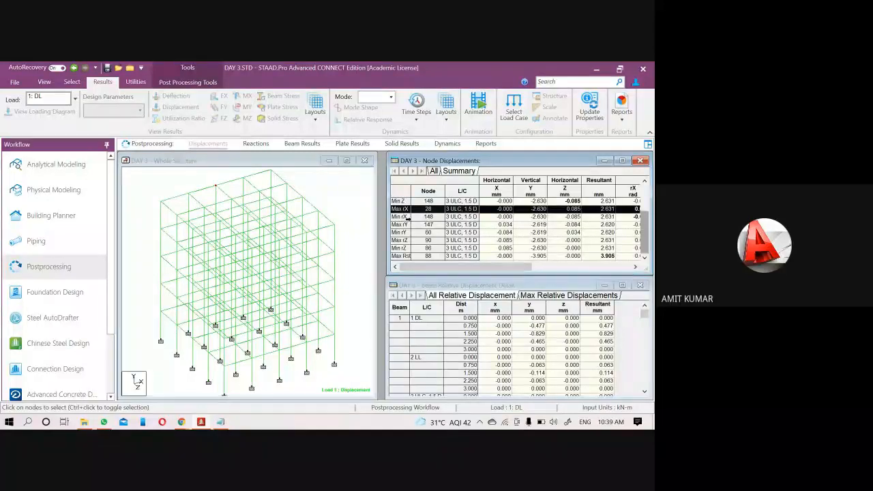
pyautogui.click(401, 255)
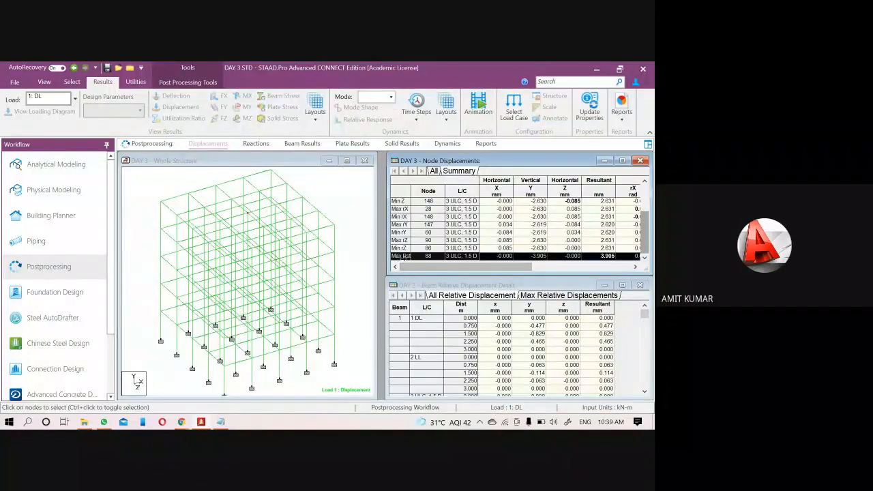
pyautogui.scroll(2, 405, 252)
pyautogui.click(400, 201)
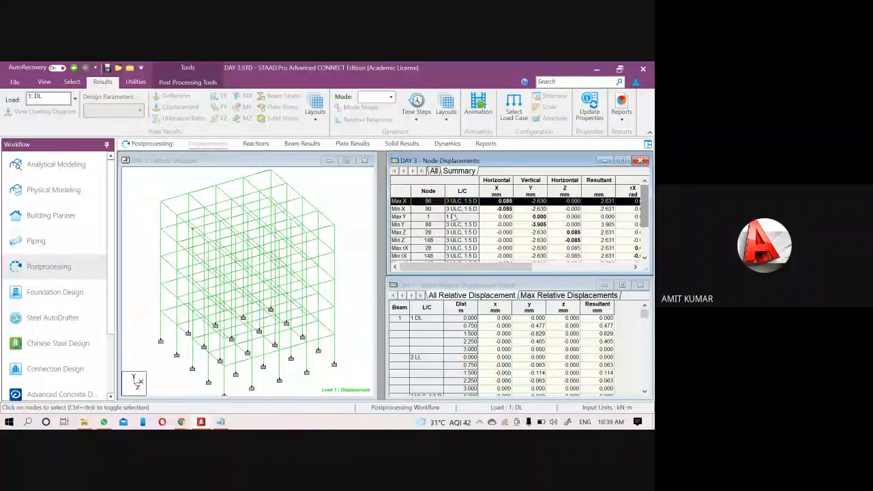
# View the support reactions briefly, return to the node displacement summary and highlight its Max X row
pyautogui.click(256, 144)
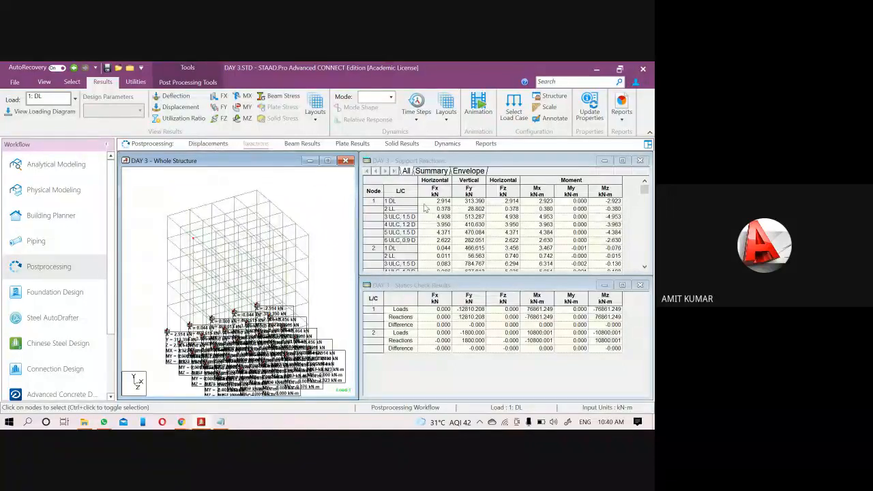
pyautogui.click(207, 144)
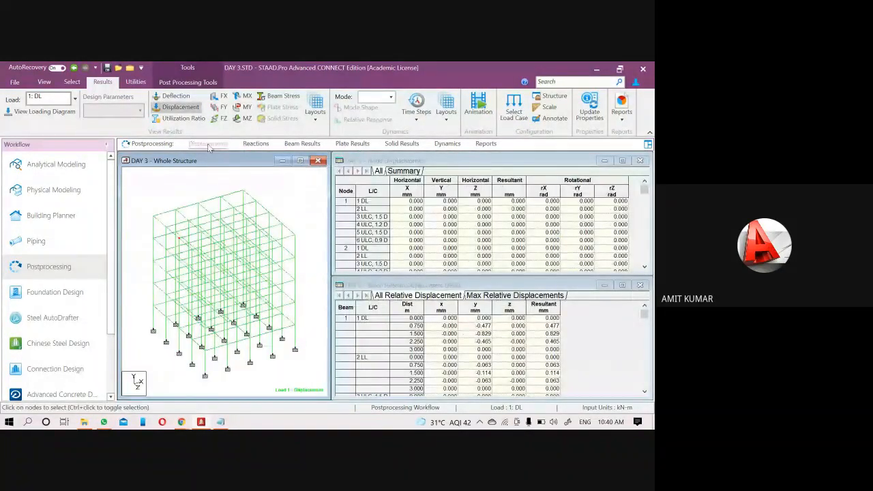
pyautogui.click(406, 171)
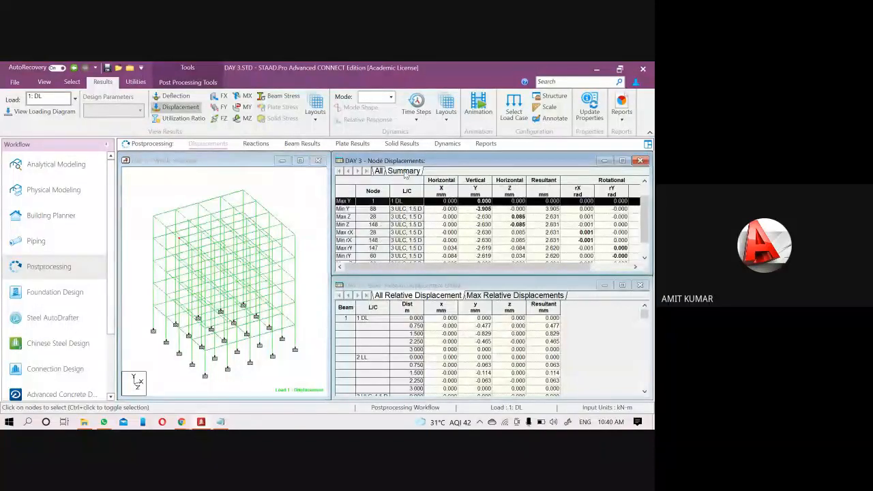
pyautogui.click(346, 202)
pyautogui.click(348, 201)
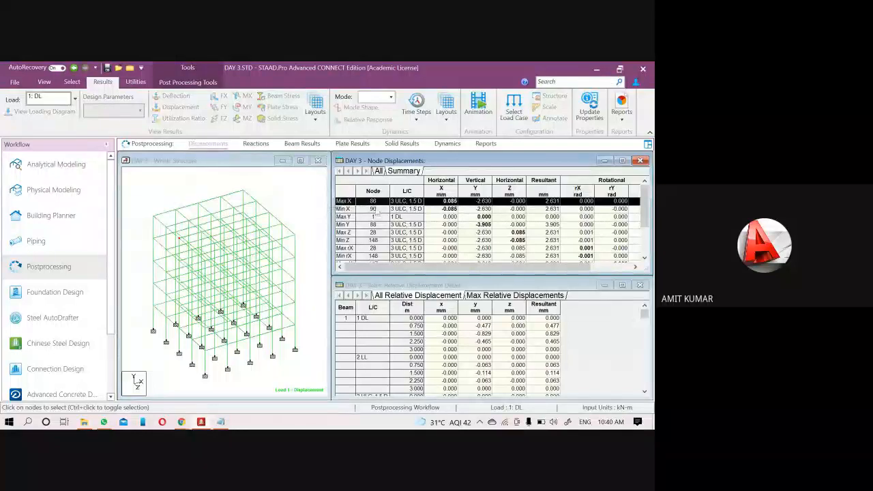
# Locate the Max X, Min X and Max Y nodes of the summary in the frame and check the rotational displacement columns
pyautogui.click(453, 210)
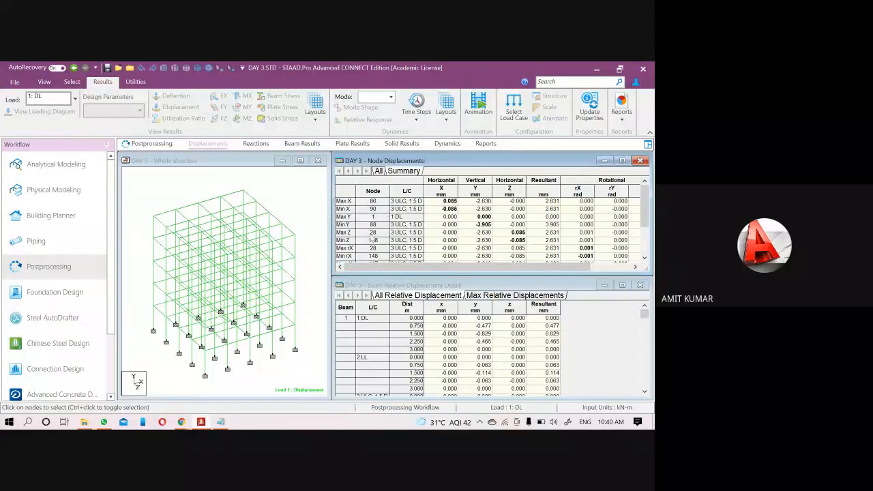
pyautogui.click(346, 201)
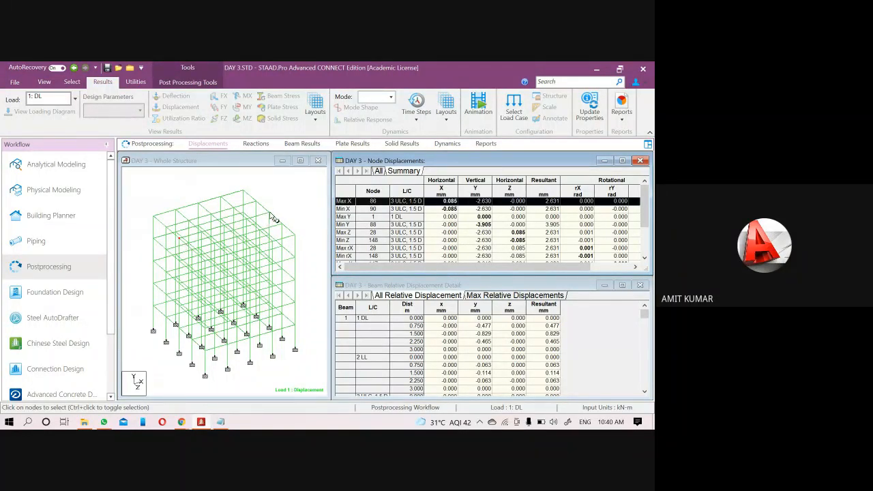
pyautogui.click(340, 208)
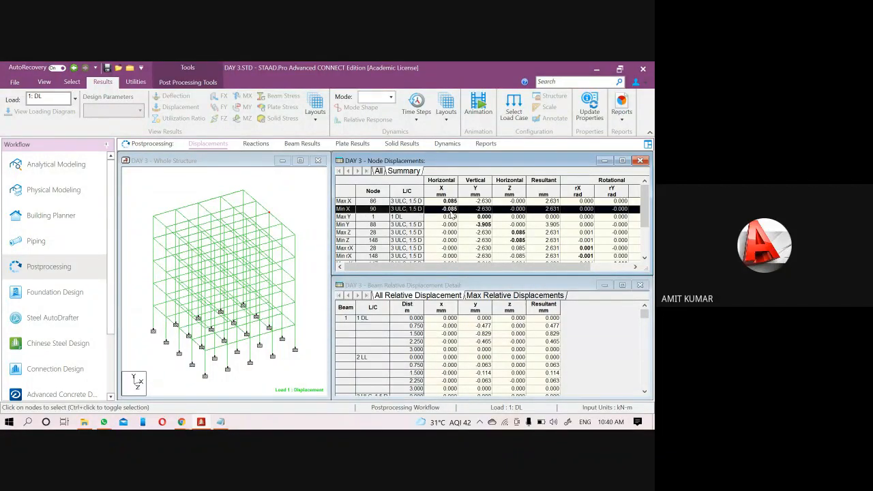
pyautogui.click(344, 216)
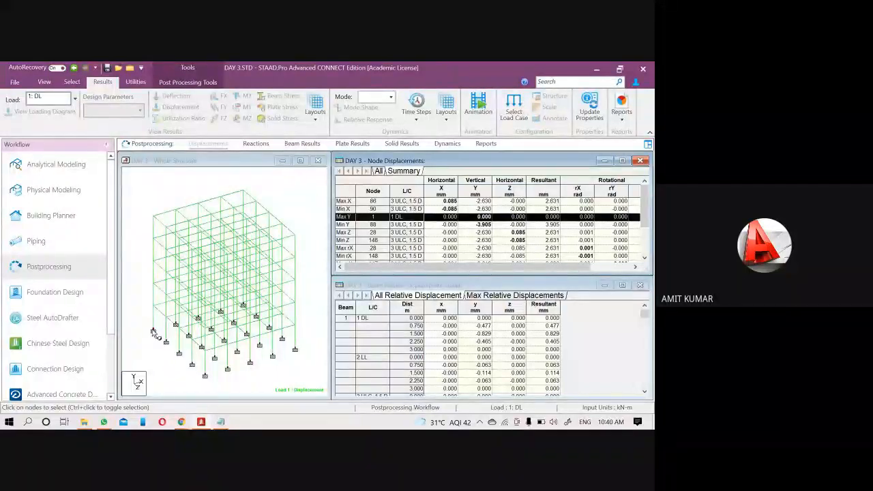
pyautogui.moveTo(468, 268); pyautogui.dragTo(494, 266)
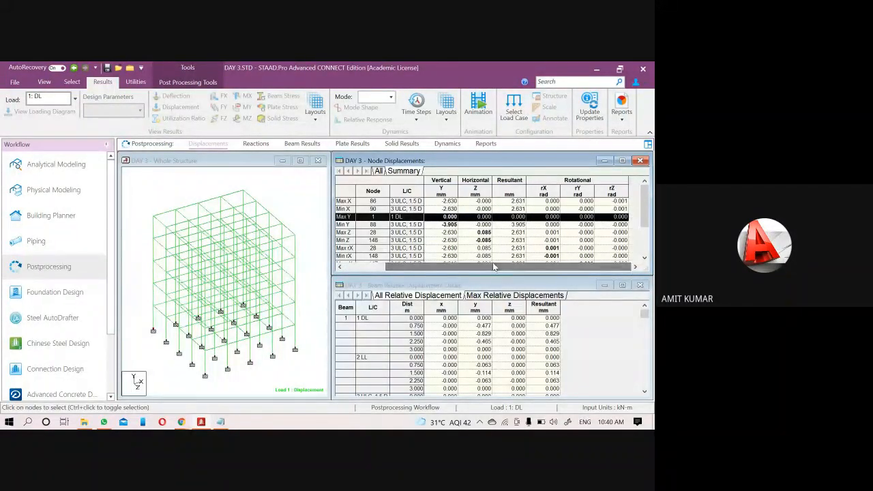
pyautogui.moveTo(439, 268); pyautogui.dragTo(403, 268)
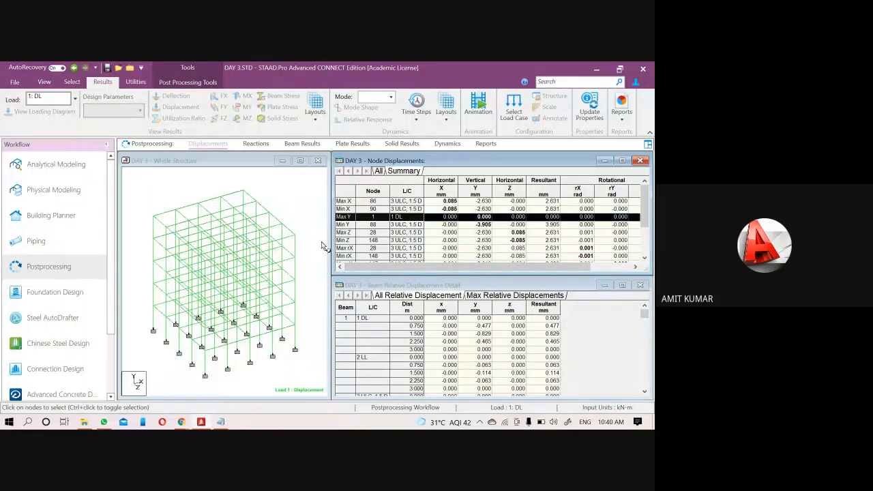
# Locate the nodes for the Min Y and Max Z displacements by highlighting their rows in the node displacement summary
pyautogui.click(339, 226)
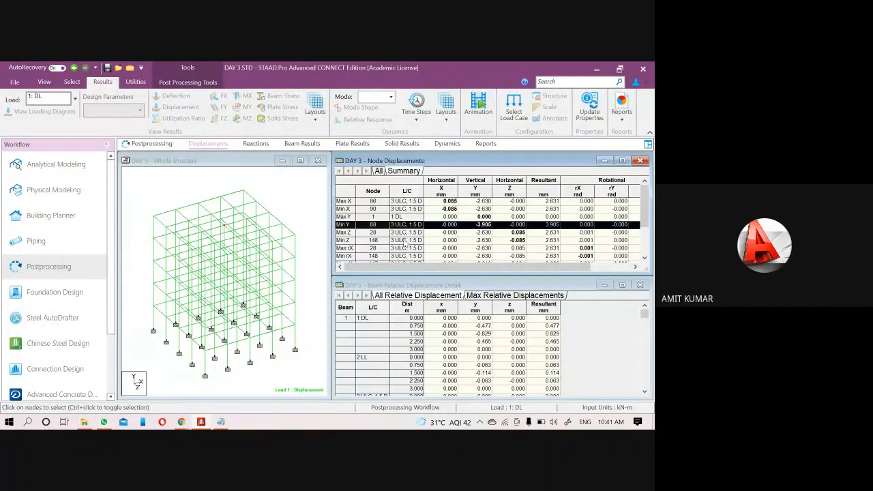
pyautogui.click(447, 228)
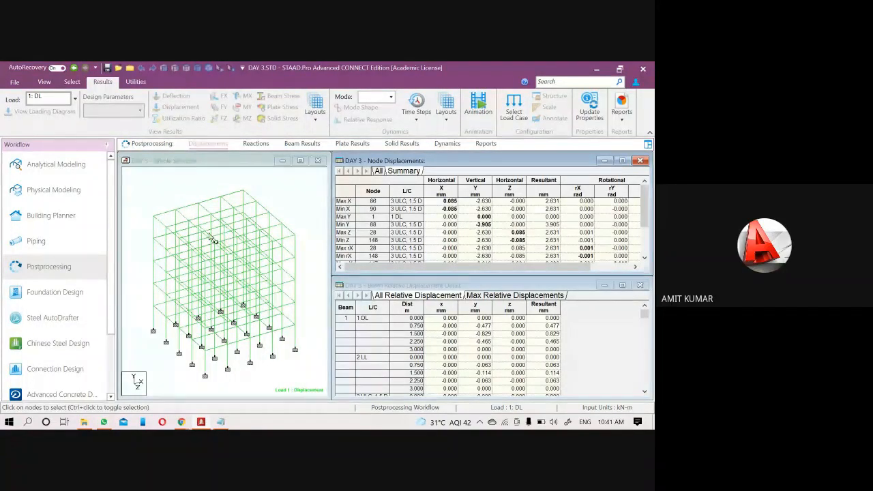
pyautogui.click(343, 232)
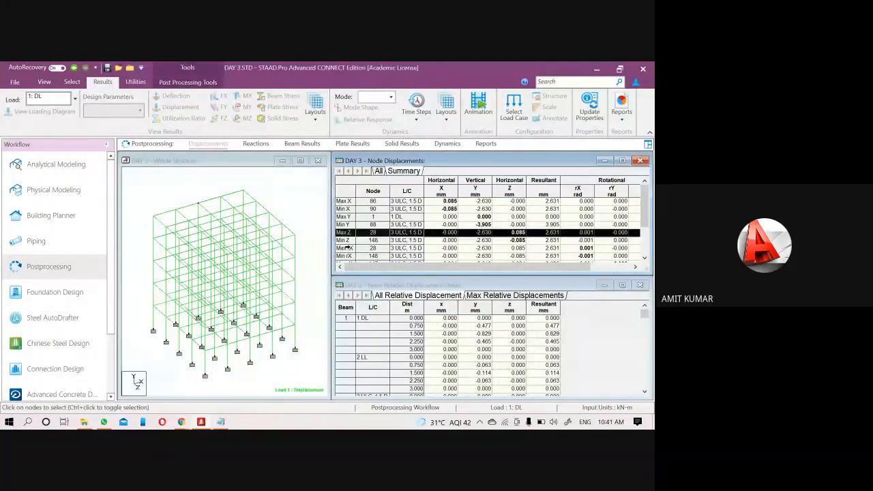
# Display the support reactions results for the whole structure
pyautogui.click(254, 144)
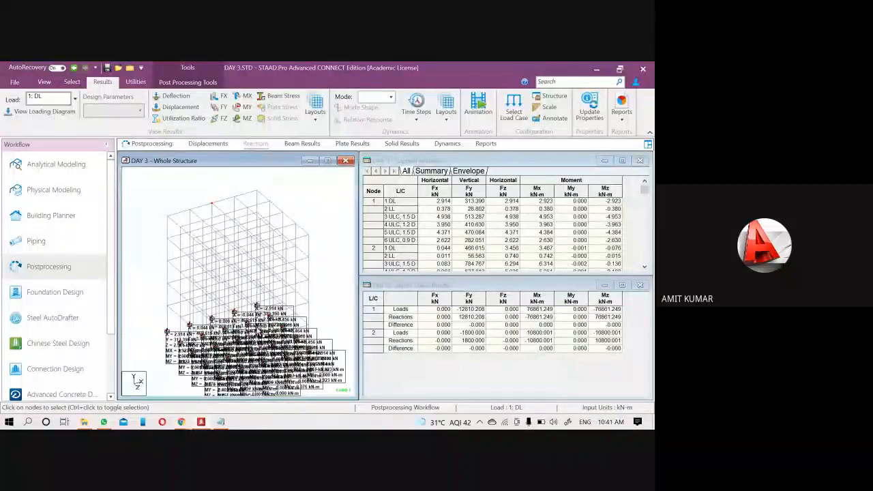
pyautogui.scroll(2, 140, 343)
pyautogui.scroll(-1, 163, 337)
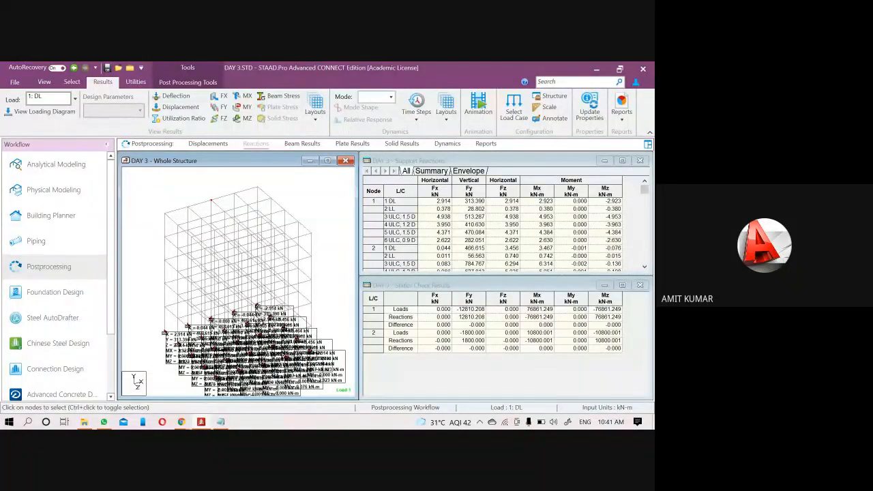
# Switch to the Google Meet call, read the latest in-call chat message, and return to STAAD.Pro
pyautogui.moveTo(181, 421)
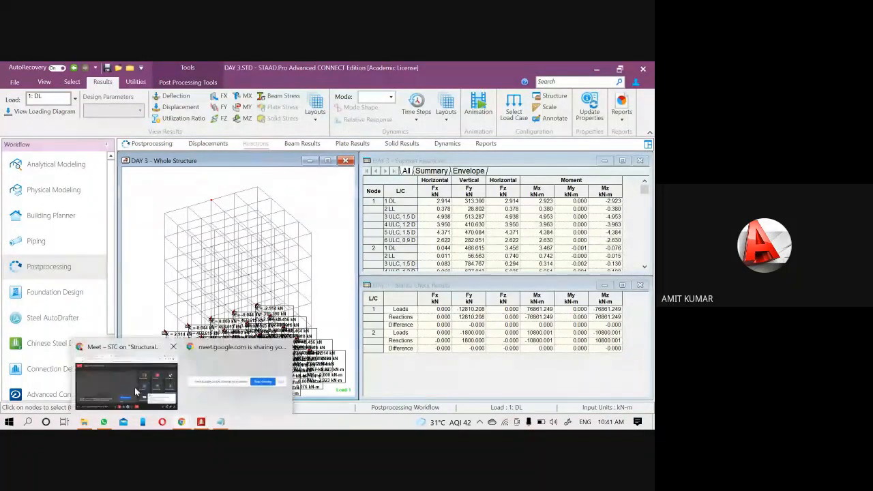
pyautogui.click(134, 387)
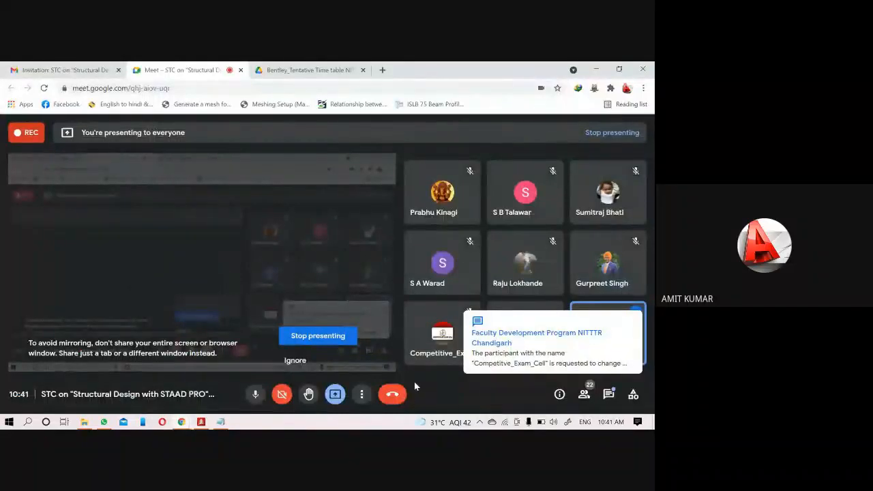
pyautogui.click(609, 394)
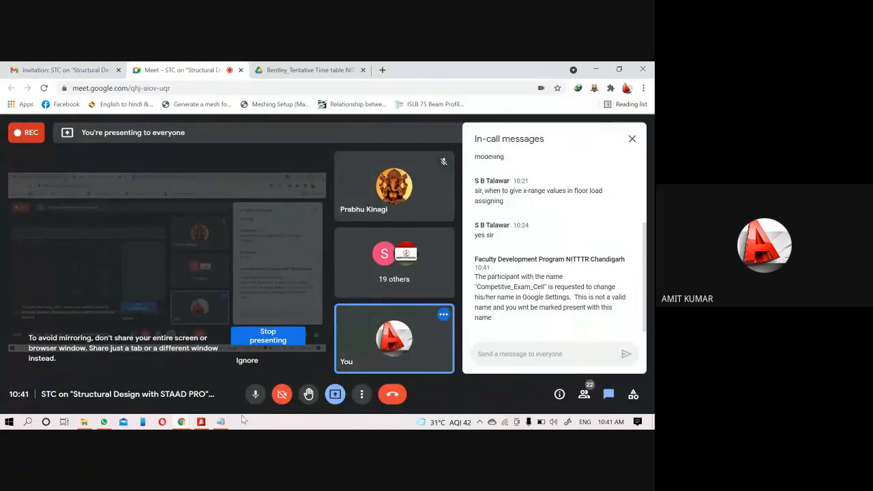
pyautogui.click(220, 422)
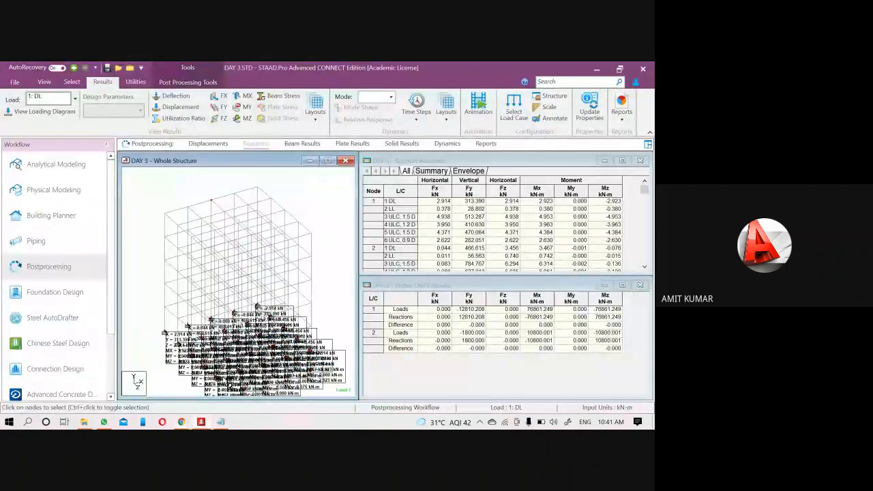
# Show the support reactions summary and highlight the Max Fx and Max Mx rows
pyautogui.scroll(3, 293, 311)
pyautogui.scroll(-2, 292, 287)
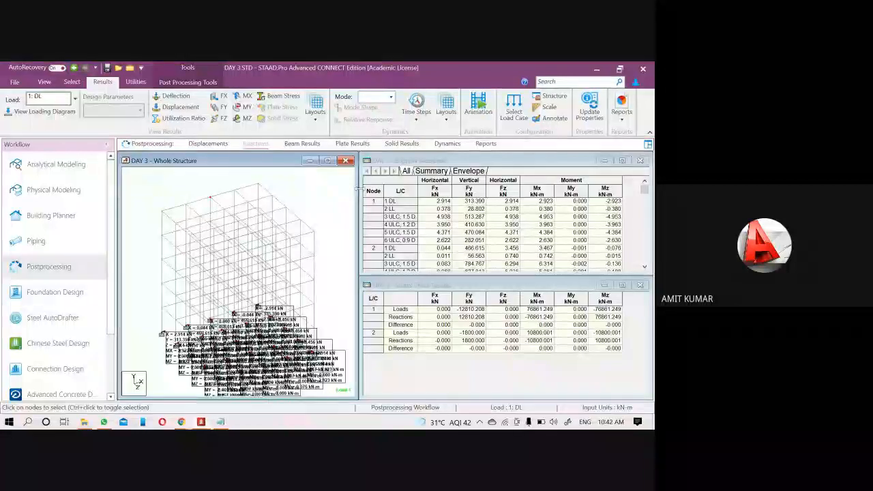
pyautogui.scroll(-1, 310, 283)
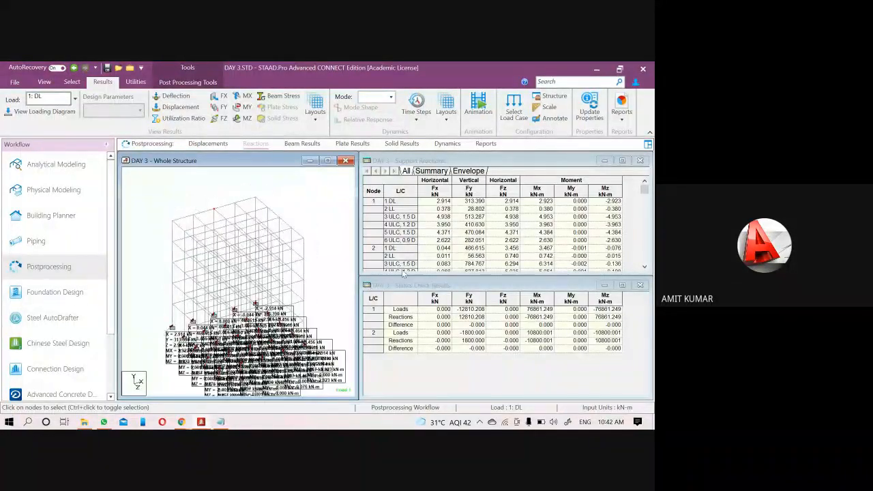
pyautogui.click(441, 174)
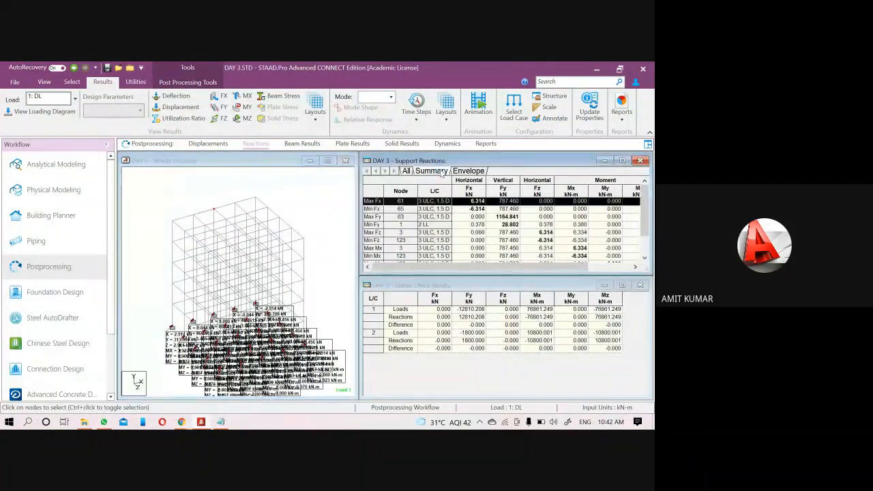
pyautogui.click(372, 202)
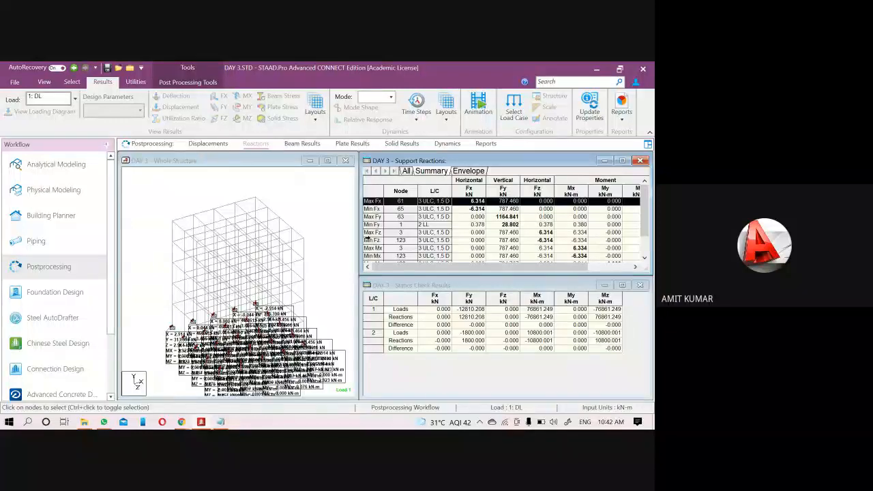
pyautogui.click(373, 247)
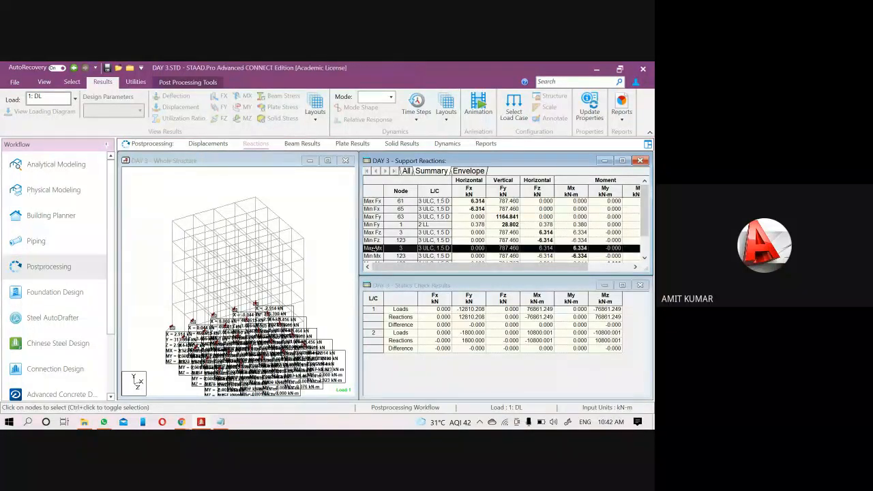
# Display the beam results with the bending diagram for load combination 3: ULC, 1.5 Dead + 1.5 Live
pyautogui.click(300, 143)
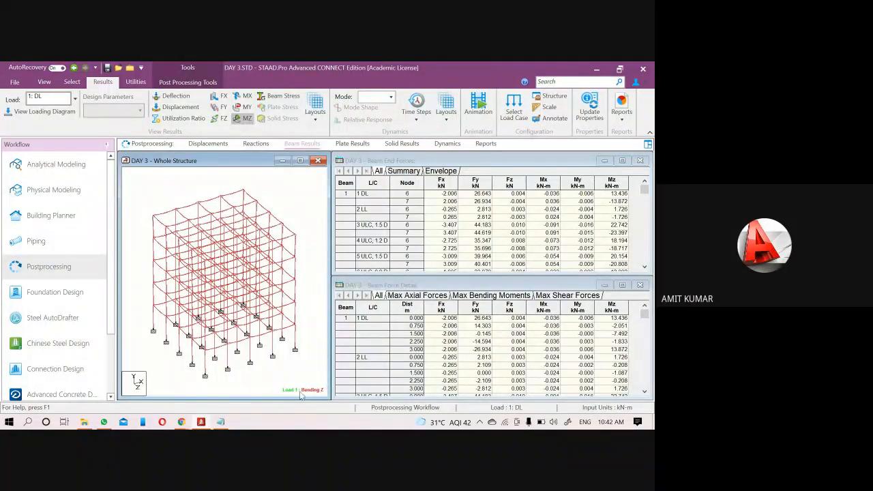
pyautogui.click(72, 99)
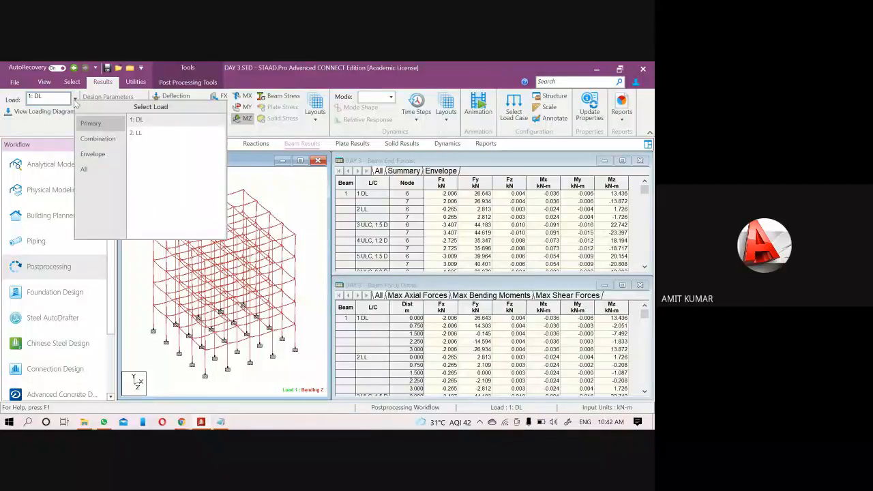
pyautogui.click(98, 138)
pyautogui.click(172, 121)
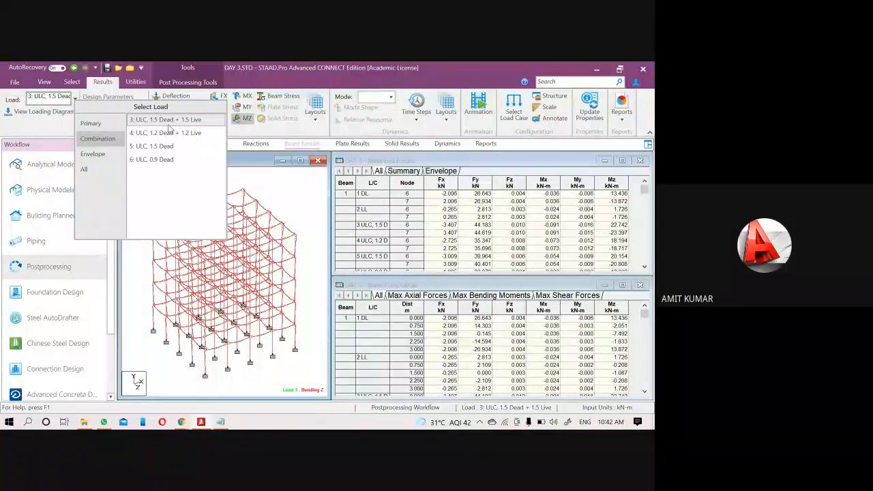
pyautogui.click(292, 194)
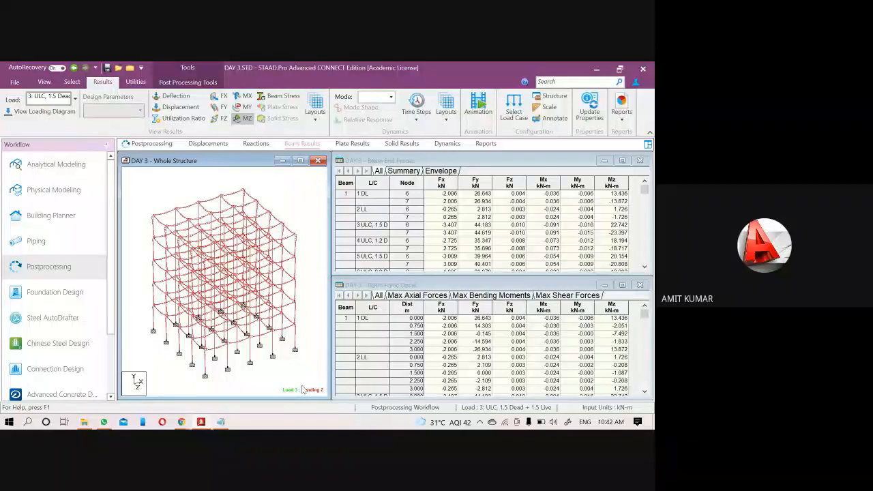
# Set the displayed load case back to primary load 1: DL
pyautogui.click(76, 100)
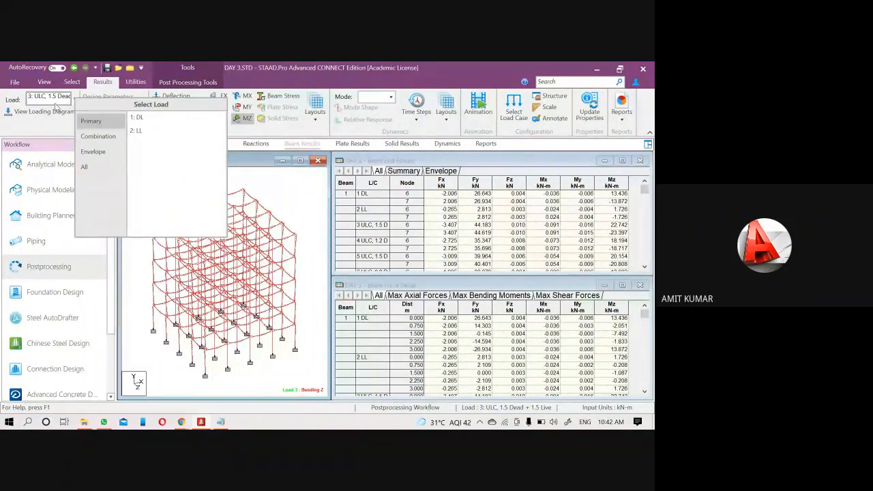
pyautogui.click(54, 103)
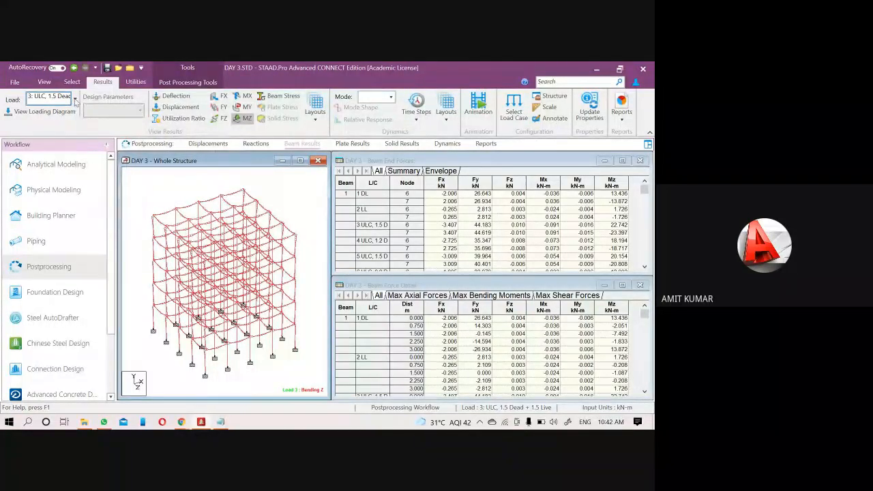
pyautogui.click(76, 100)
pyautogui.click(136, 118)
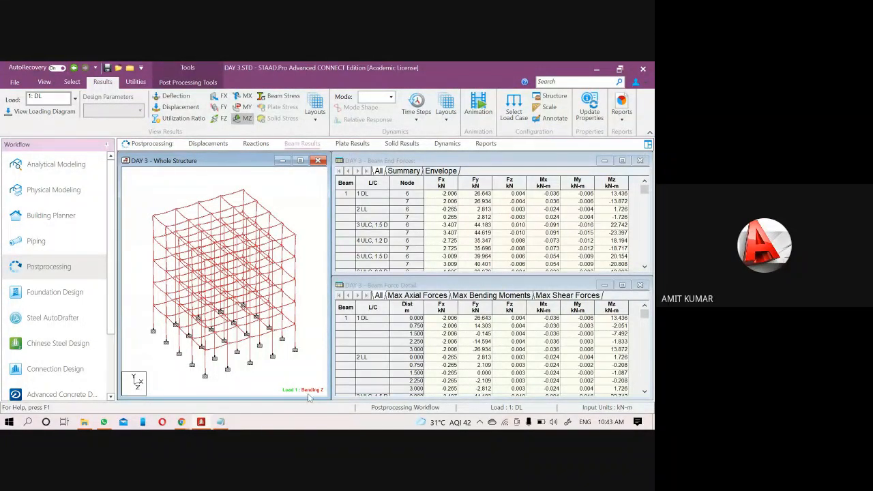
# Hide the MZ bending diagram, and show the FX axial force and MY bending diagrams one at a time, hiding each after viewing
pyautogui.click(248, 119)
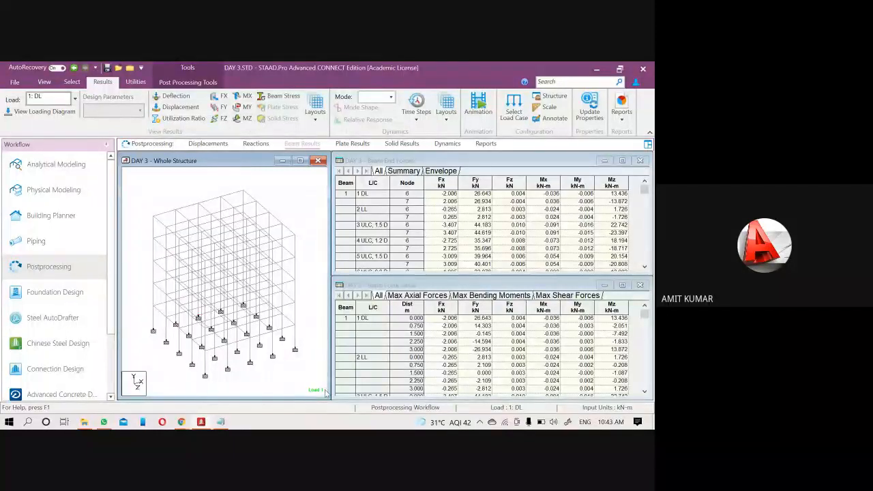
pyautogui.click(223, 97)
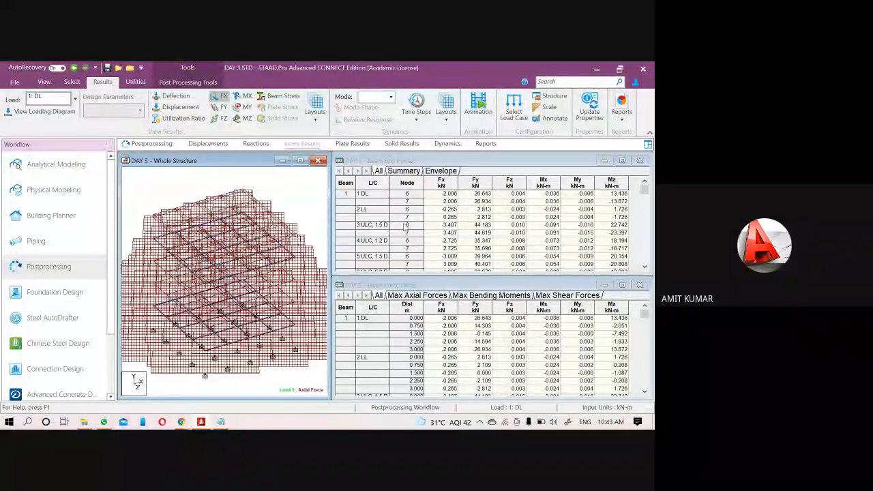
pyautogui.click(221, 96)
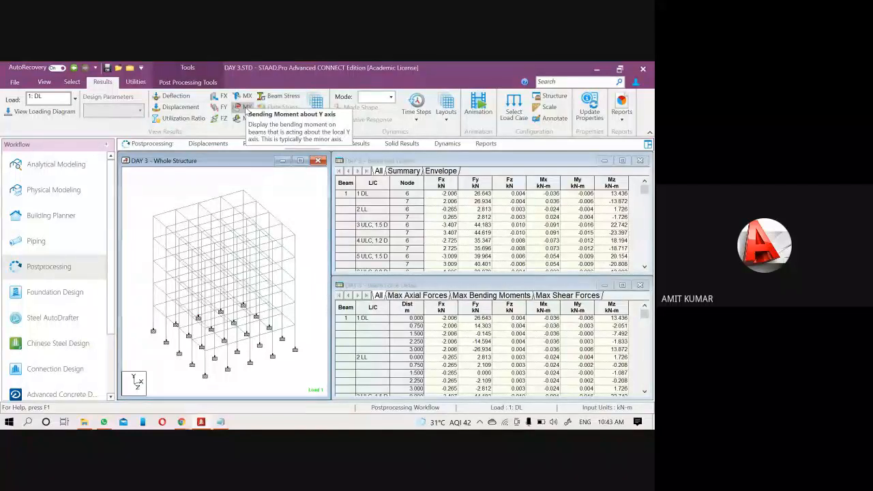
pyautogui.click(247, 107)
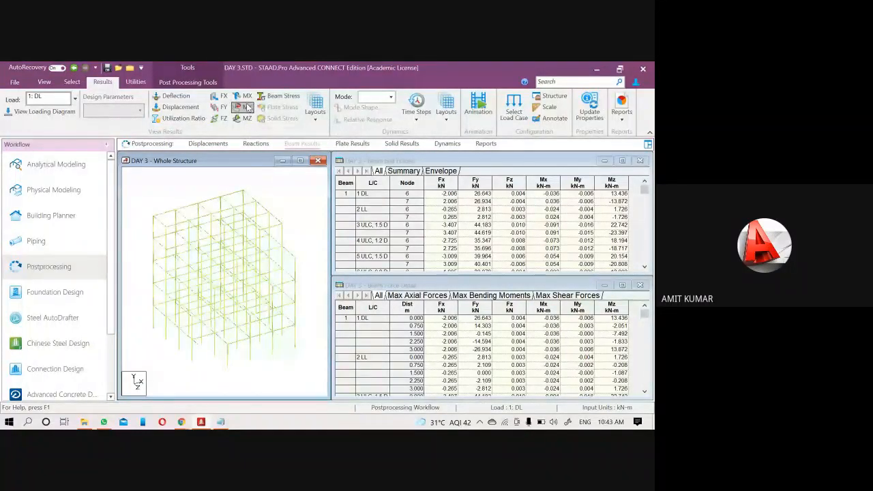
pyautogui.click(248, 107)
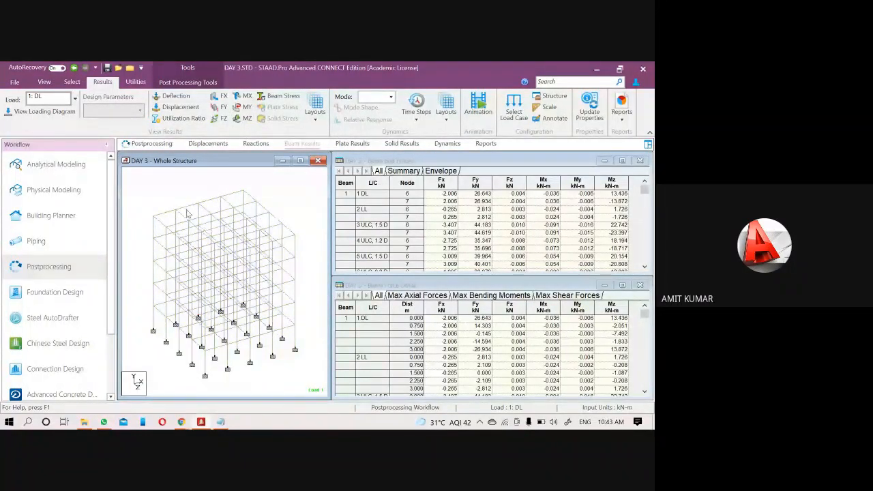
pyautogui.scroll(2, 188, 213)
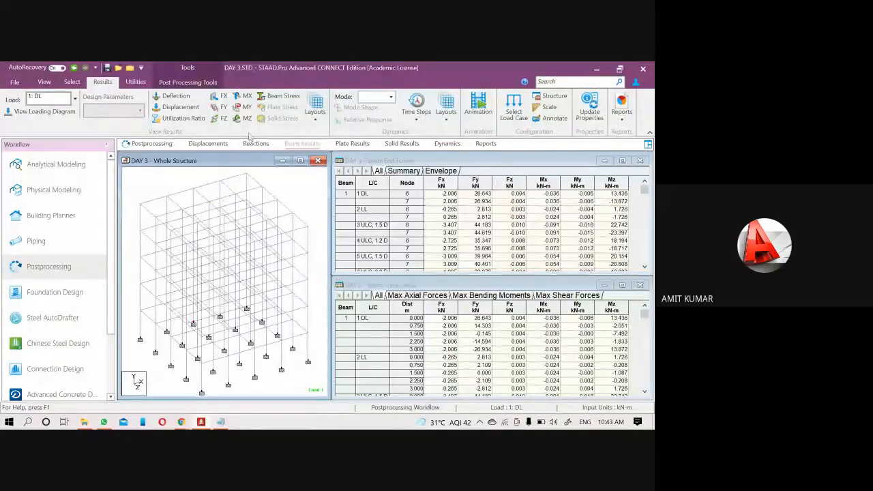
# Display beam stress on the structure for load combination 3: ULC, 1.5 Dead + 1.5 Live
pyautogui.click(276, 99)
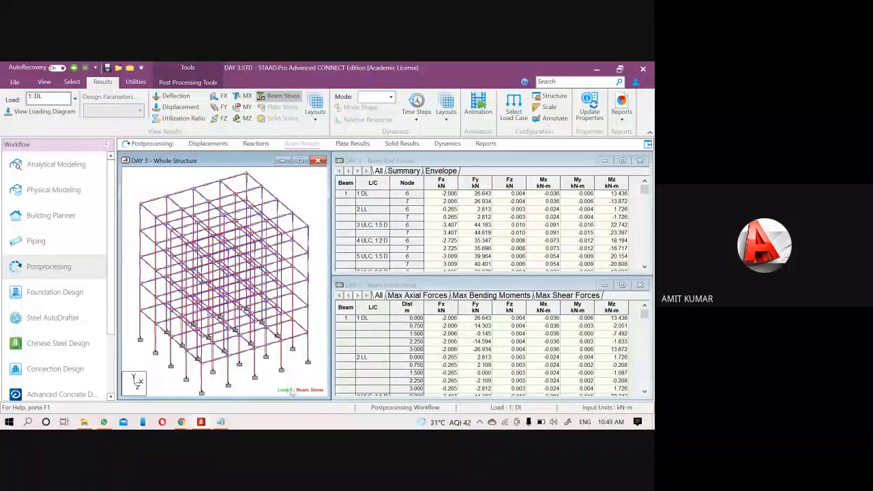
pyautogui.click(75, 101)
pyautogui.click(93, 135)
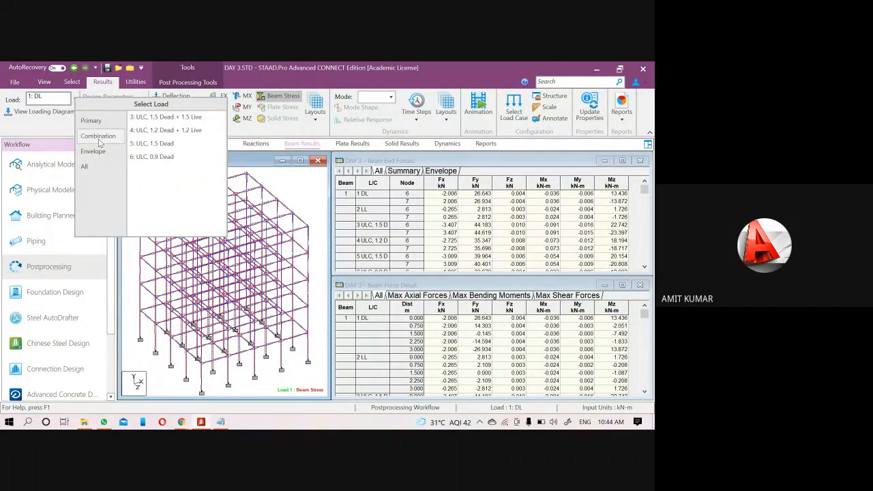
pyautogui.click(174, 119)
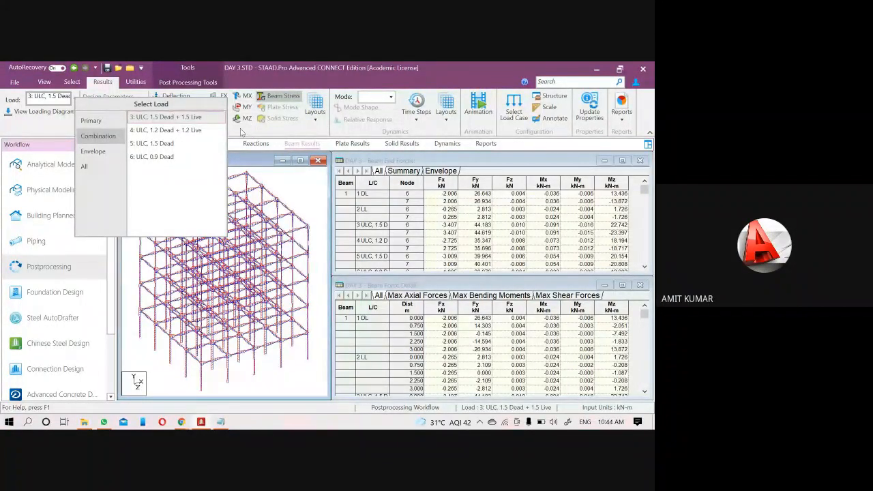
pyautogui.click(294, 181)
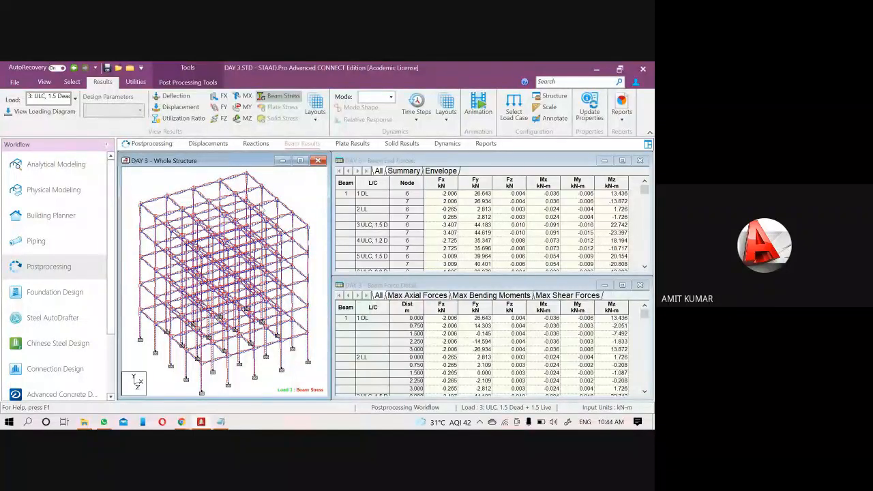
# Apply the Beam Forces results layout, and replace it with the Beam Stress layout
pyautogui.click(316, 120)
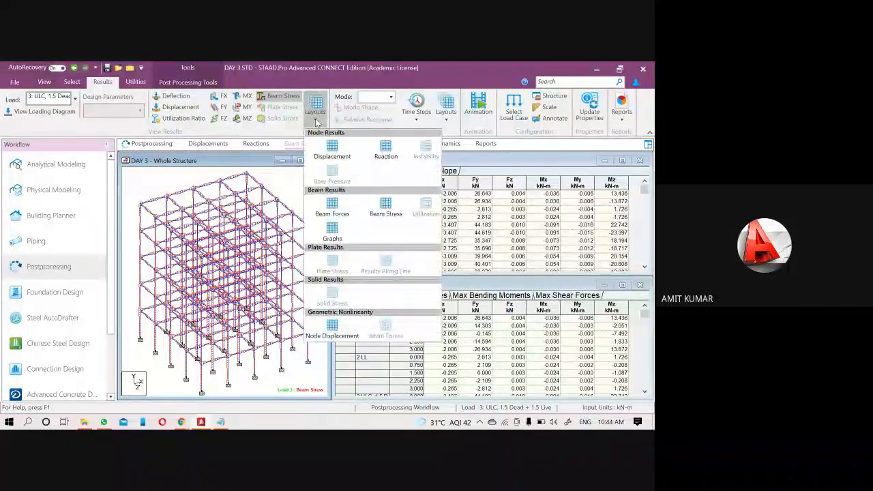
pyautogui.click(330, 211)
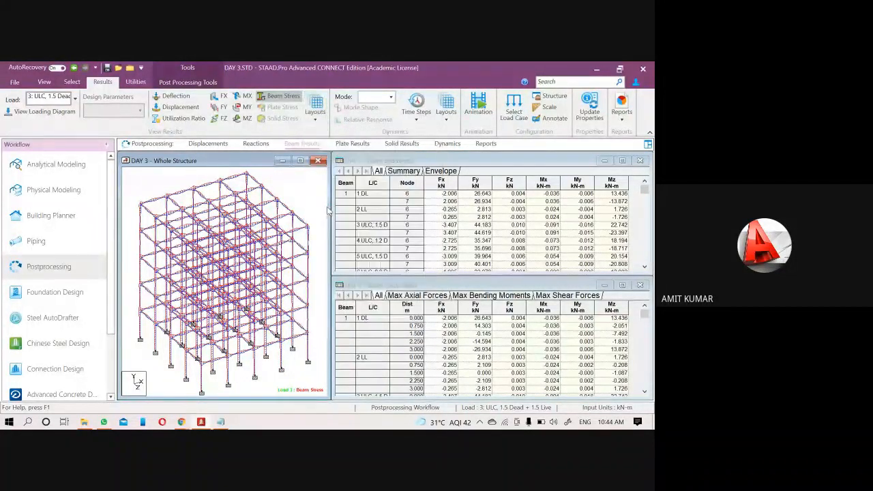
pyautogui.click(309, 121)
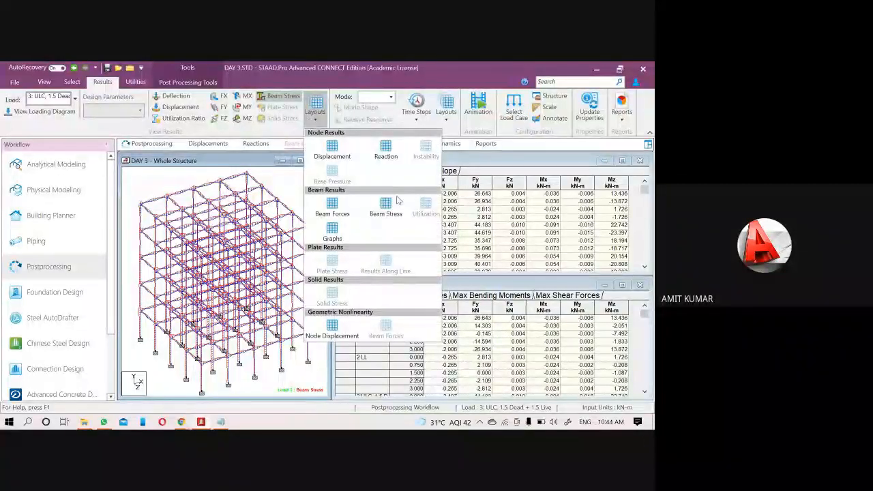
pyautogui.click(386, 211)
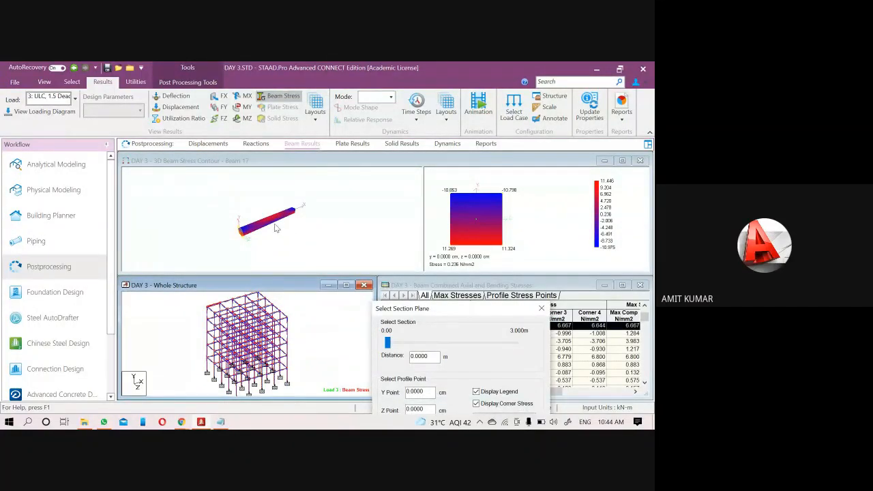
# Orbit the 3D stress contour of beam 17, and view its cross-section stress at a section distance of 1 m
pyautogui.moveTo(274, 228); pyautogui.dragTo(300, 236)
pyautogui.scroll(5, 247, 227)
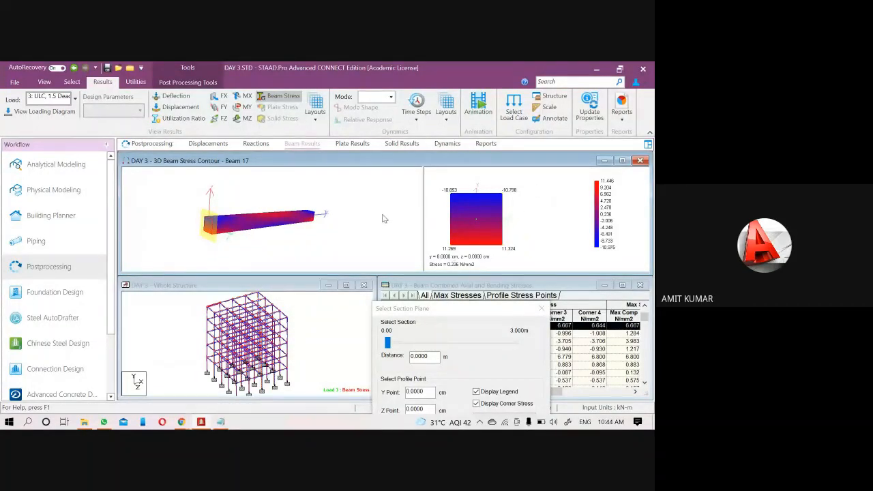
pyautogui.moveTo(217, 221); pyautogui.dragTo(308, 268)
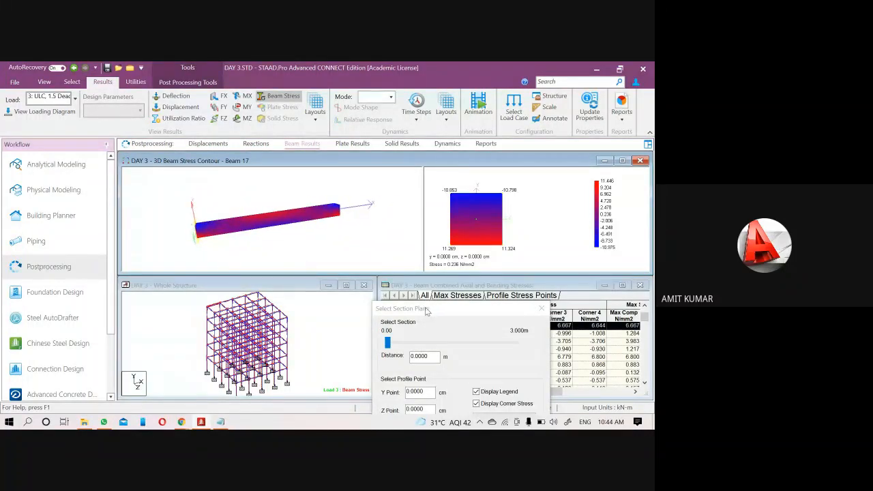
pyautogui.moveTo(427, 311); pyautogui.dragTo(380, 258)
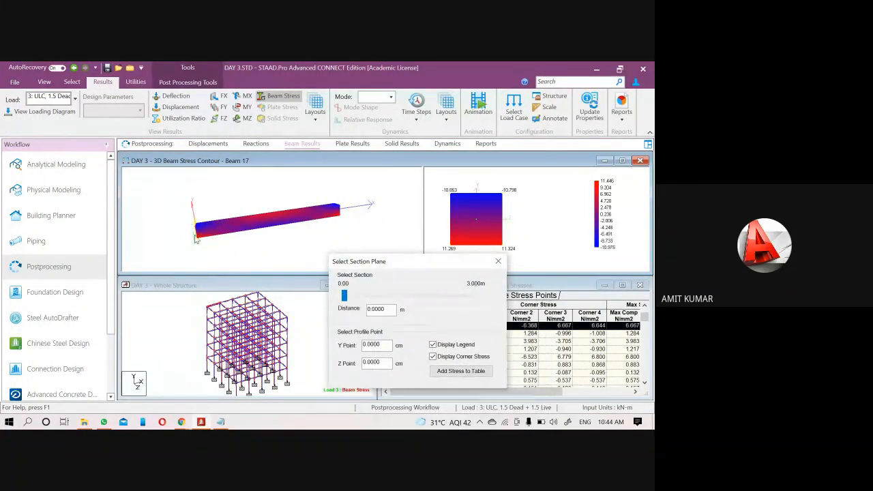
pyautogui.doubleClick(375, 309)
pyautogui.moveTo(375, 268); pyautogui.dragTo(368, 253)
pyautogui.write('1')
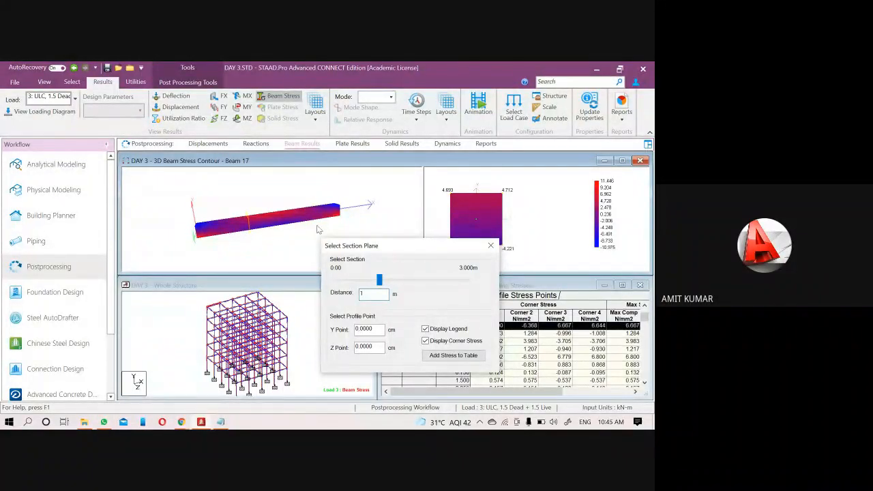
pyautogui.moveTo(421, 244); pyautogui.dragTo(300, 225)
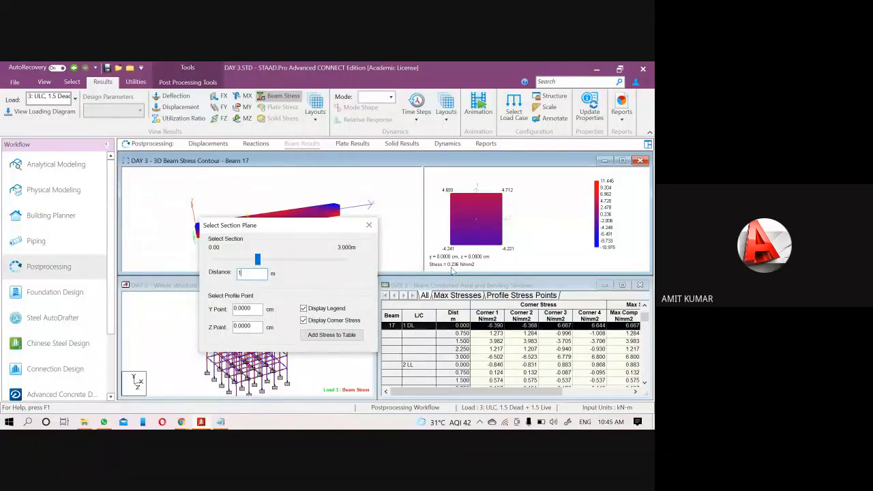
# Check the section stress of beam 17 at 1.55 m, and add the stress at 1 m to the profile stress table
pyautogui.moveTo(258, 262); pyautogui.dragTo(282, 268)
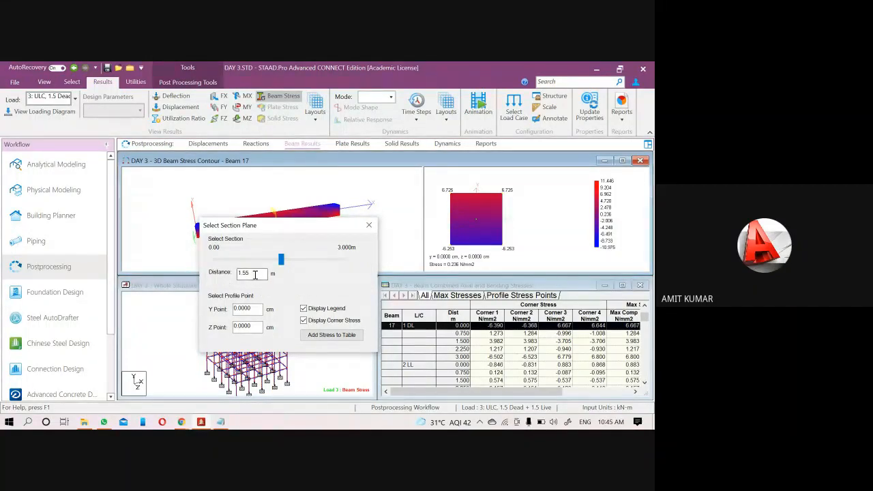
pyautogui.moveTo(254, 274); pyautogui.dragTo(198, 285)
pyautogui.write('1')
pyautogui.click(324, 335)
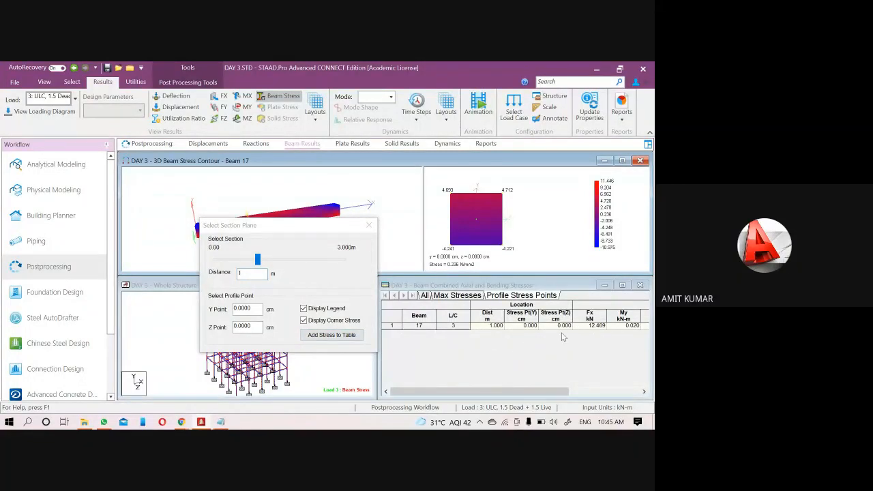
# Add the stress of beam 17 at 2.5 m to the profile stress table, and close the section plane settings
pyautogui.doubleClick(251, 274)
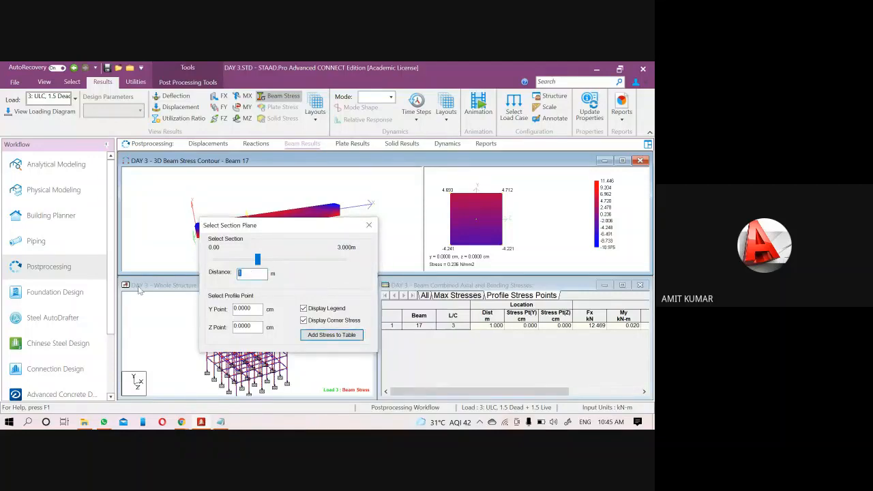
pyautogui.write('2')
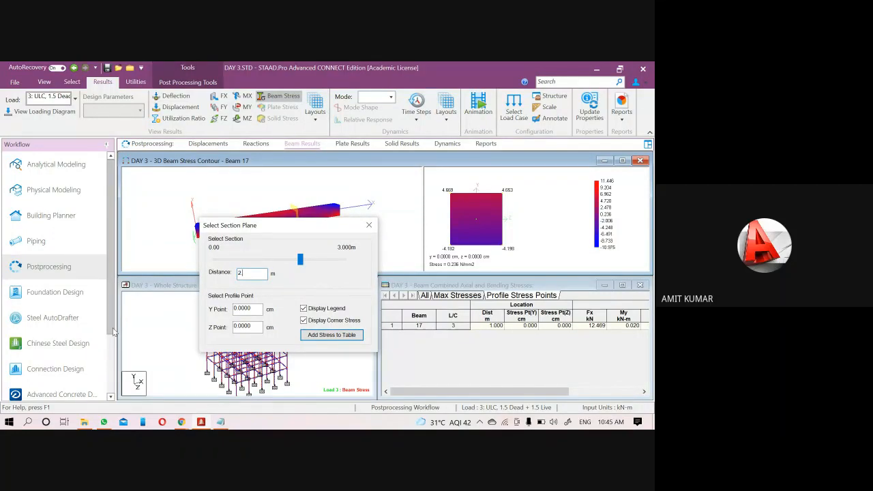
pyautogui.write('.5')
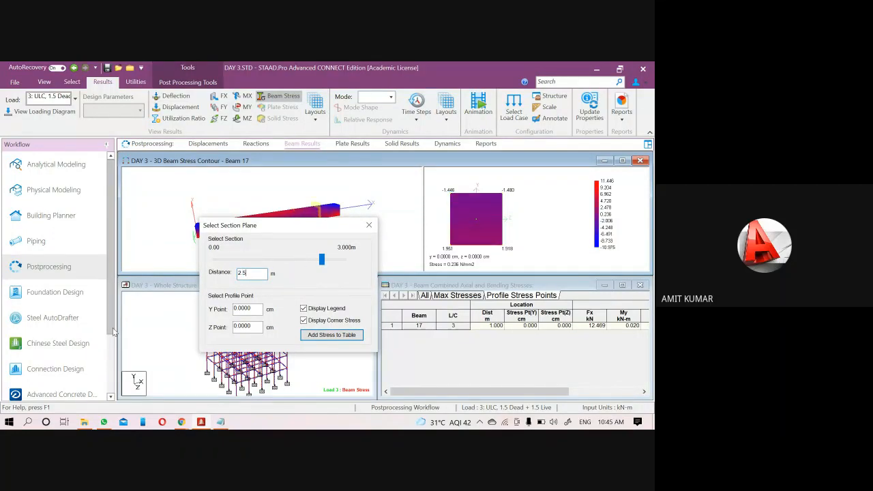
pyautogui.click(333, 337)
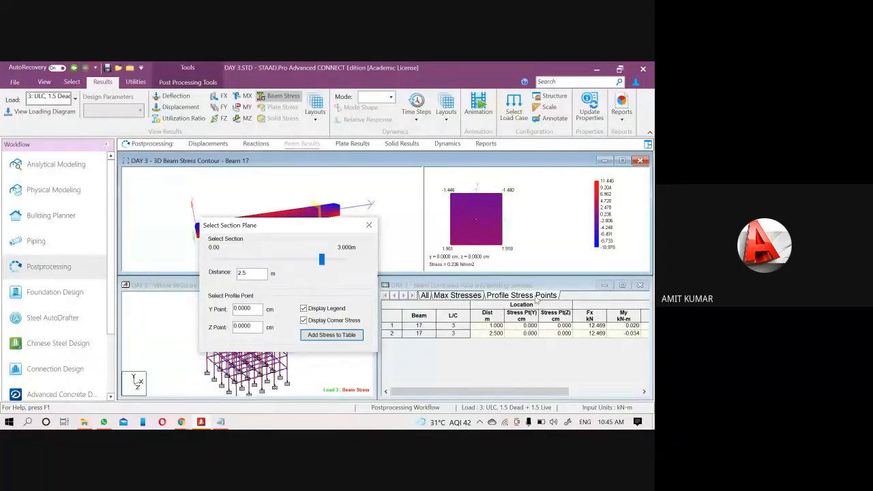
pyautogui.click(369, 227)
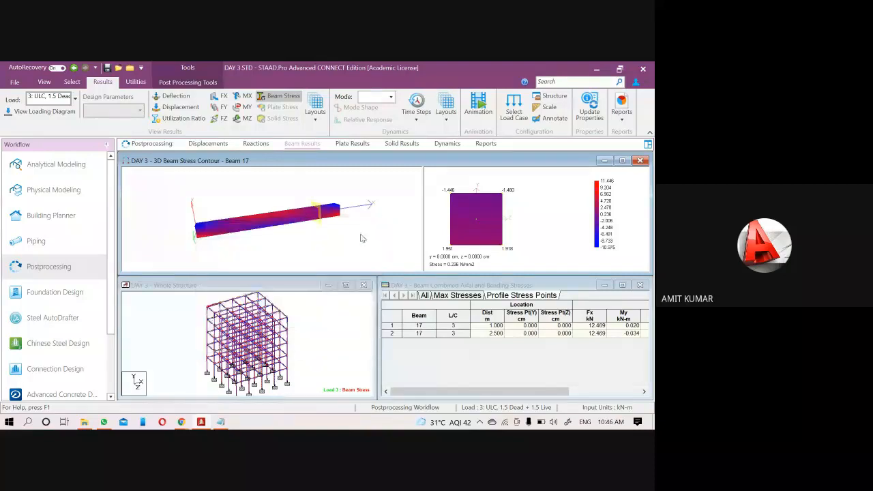
# Show the 3D stress contour of beam 20 from the top storey, and close its section plane settings without changes
pyautogui.scroll(1, 210, 309)
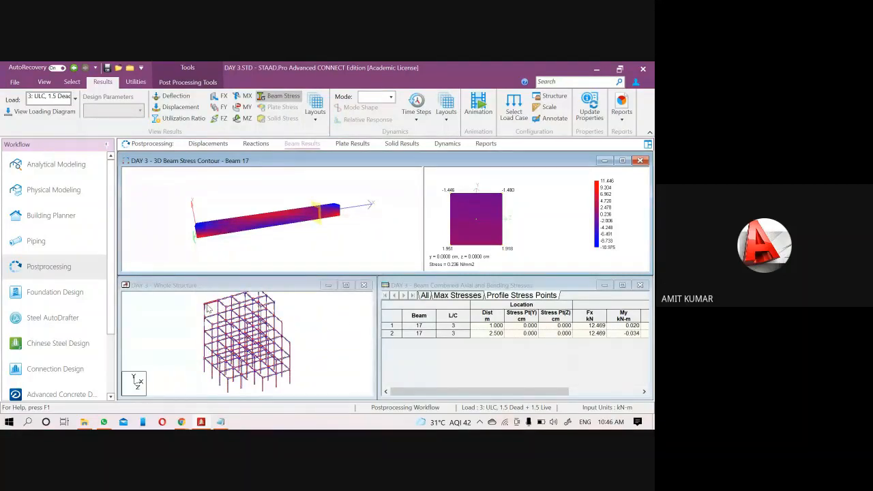
pyautogui.moveTo(300, 336); pyautogui.dragTo(308, 390, button='middle')
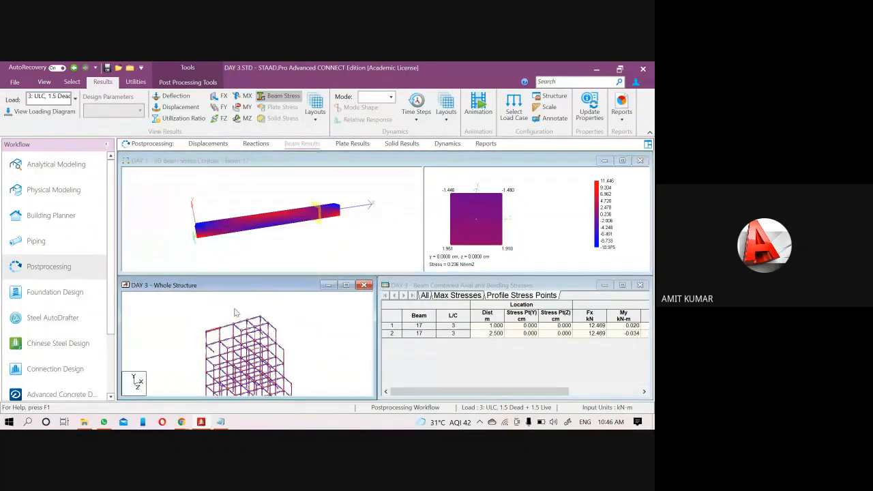
pyautogui.click(256, 324)
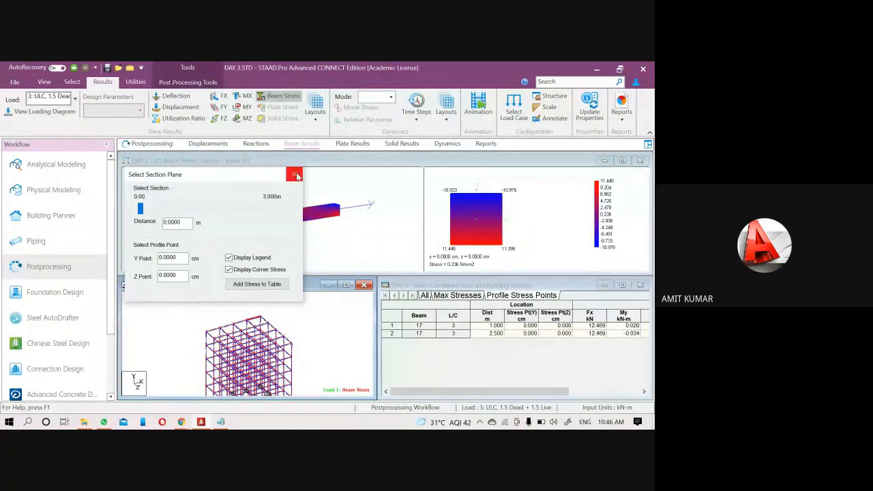
pyautogui.doubleClick(185, 222)
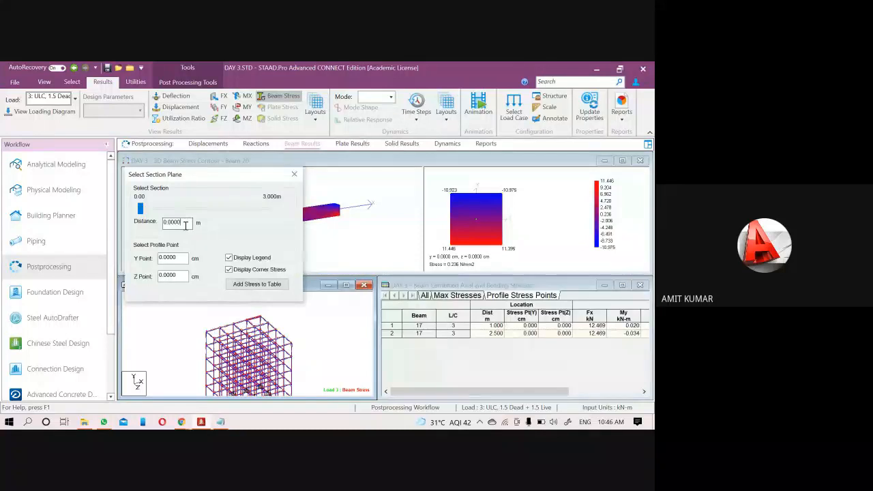
pyautogui.click(294, 173)
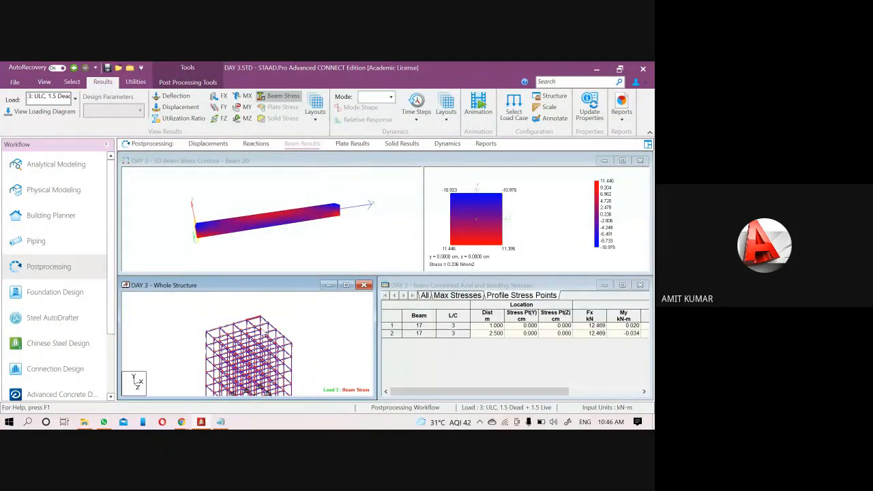
# Try to open the plate results and the dynamics results, dismissing the message after each attempt
pyautogui.click(352, 143)
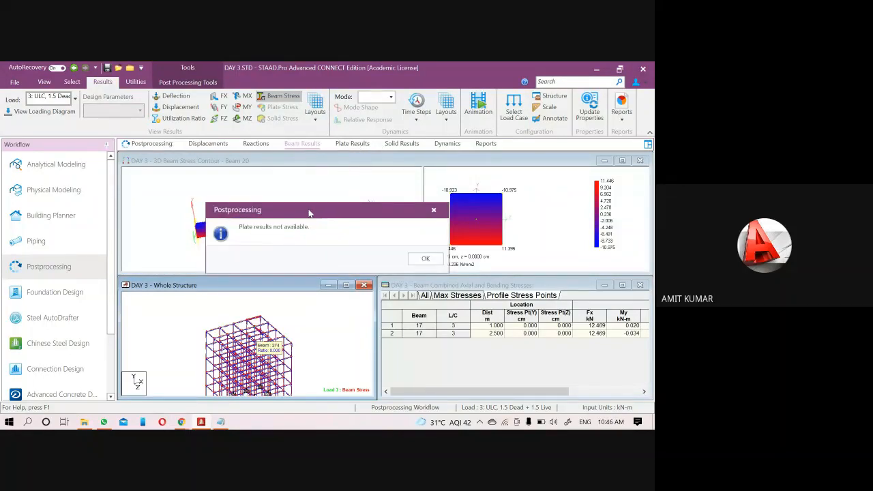
pyautogui.moveTo(310, 211); pyautogui.dragTo(273, 196)
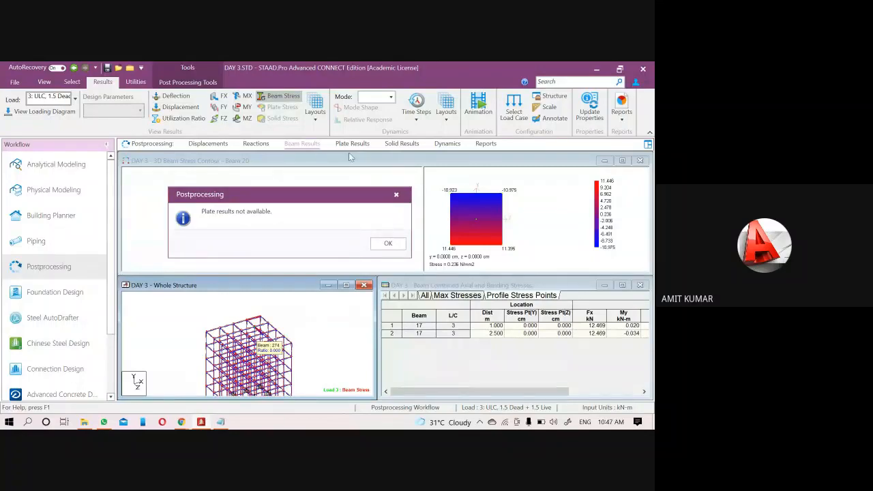
pyautogui.click(388, 244)
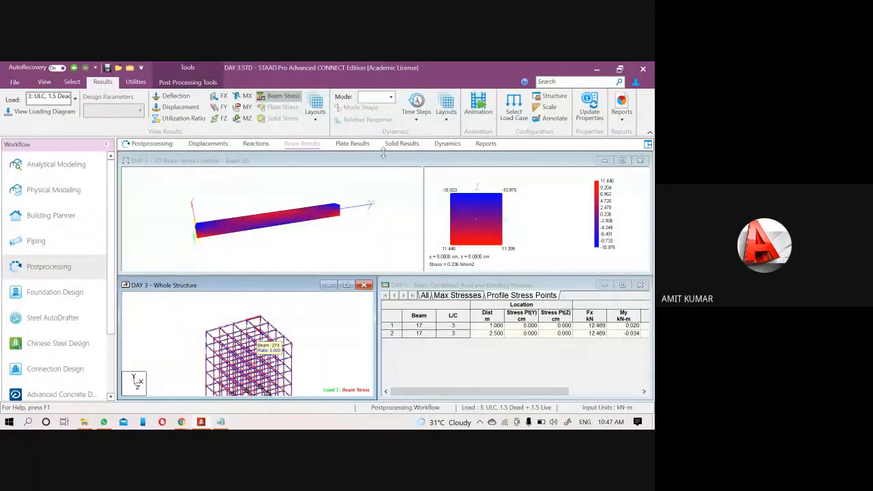
pyautogui.click(448, 146)
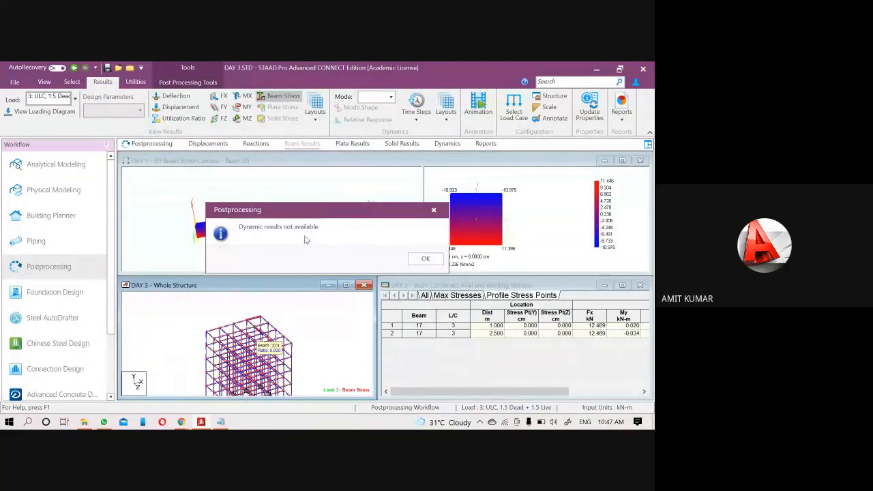
pyautogui.click(424, 258)
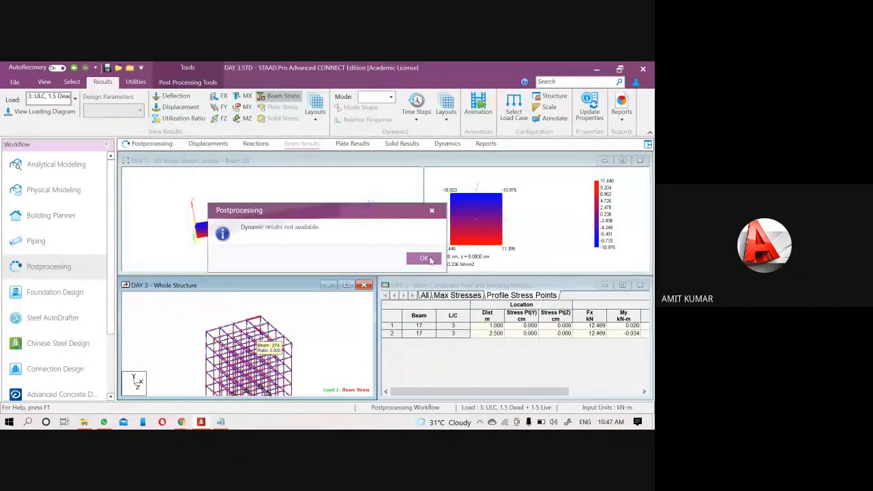
# Open the postprocessing report preview, and examine the Job Information page from its footer up to its header
pyautogui.click(488, 144)
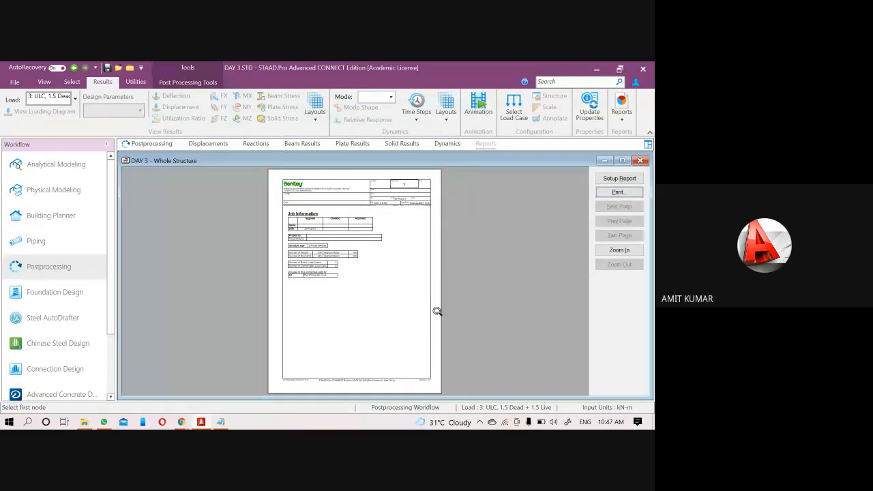
pyautogui.click(427, 383)
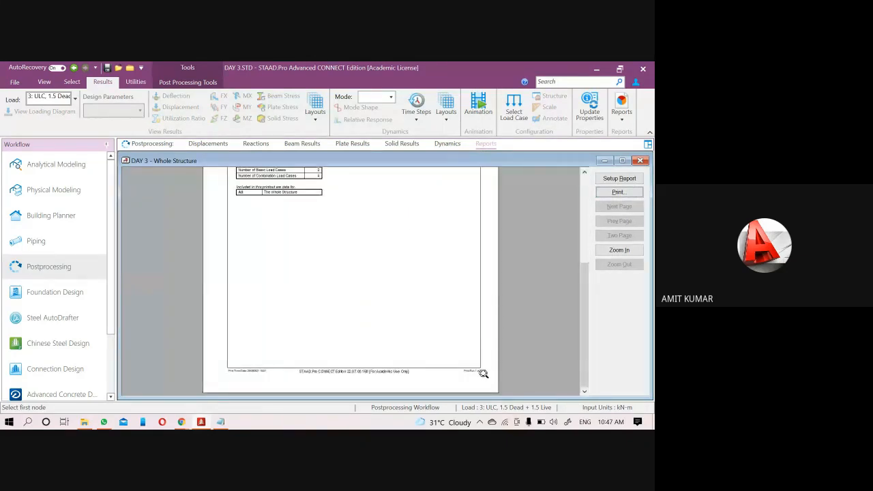
pyautogui.click(482, 373)
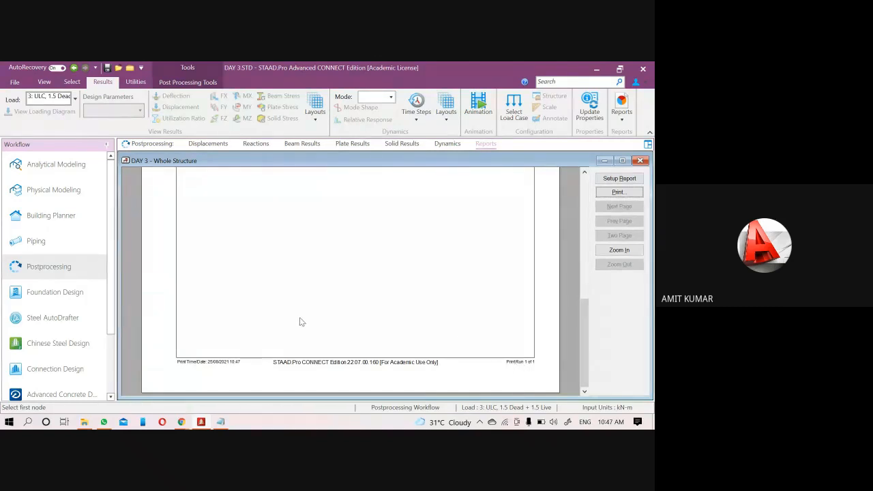
pyautogui.scroll(5, 300, 320)
pyautogui.scroll(-5, 312, 315)
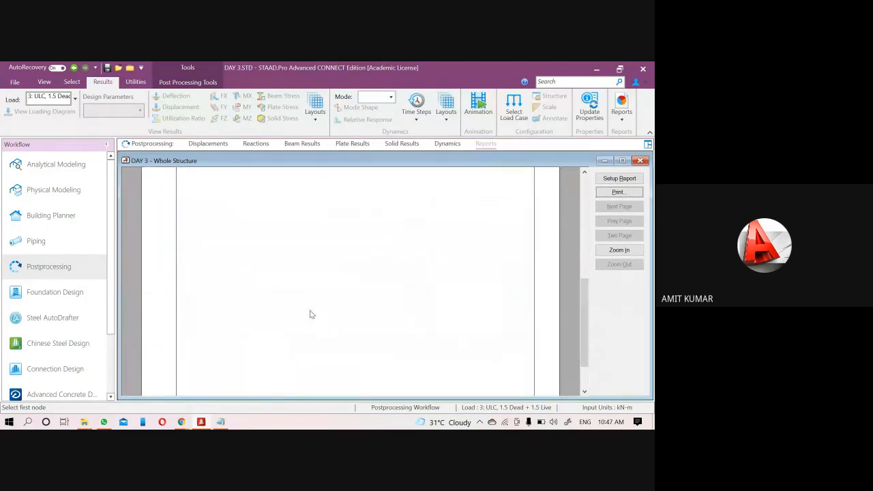
pyautogui.scroll(5, 312, 314)
pyautogui.scroll(-5, 312, 315)
pyautogui.scroll(2, 311, 314)
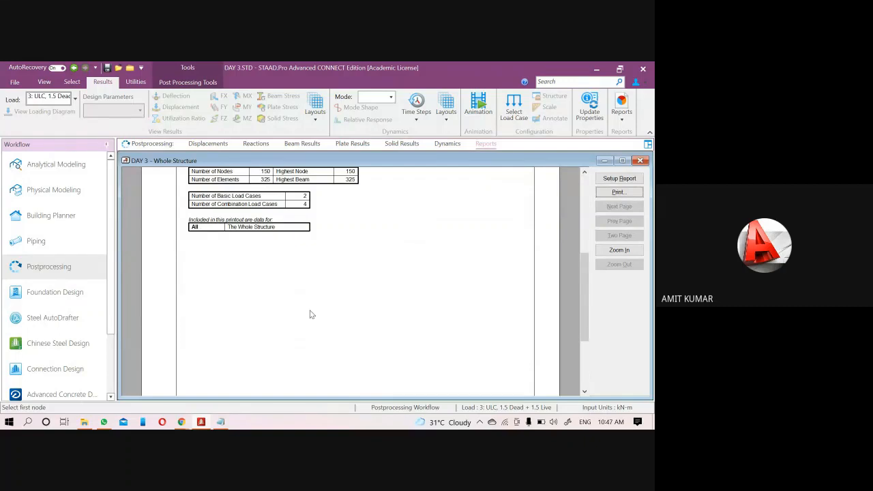
pyautogui.scroll(3, 312, 307)
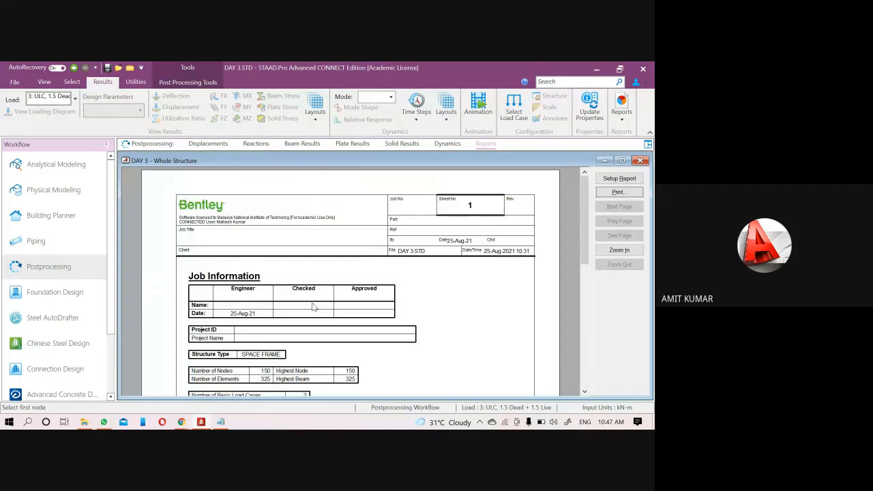
# Open the report setup and examine the available input items, such as nodes, beams, sections and materials
pyautogui.click(619, 178)
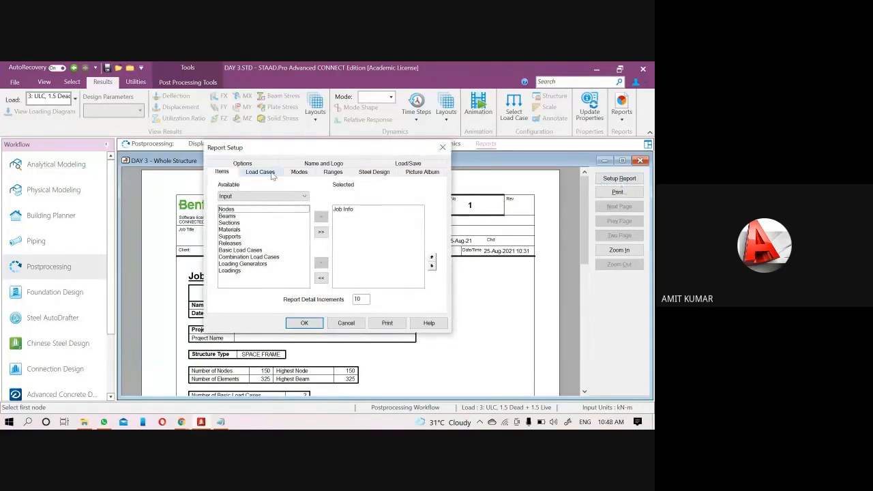
pyautogui.moveTo(247, 153); pyautogui.dragTo(257, 149)
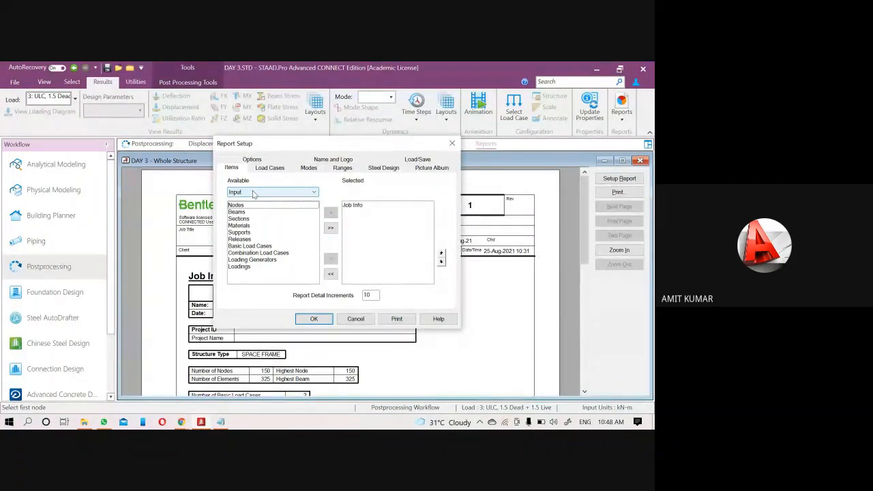
pyautogui.click(236, 209)
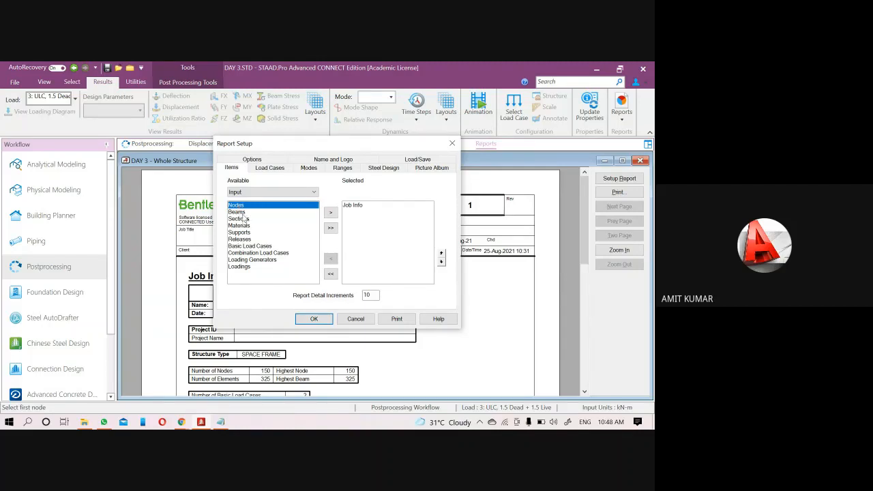
pyautogui.click(239, 212)
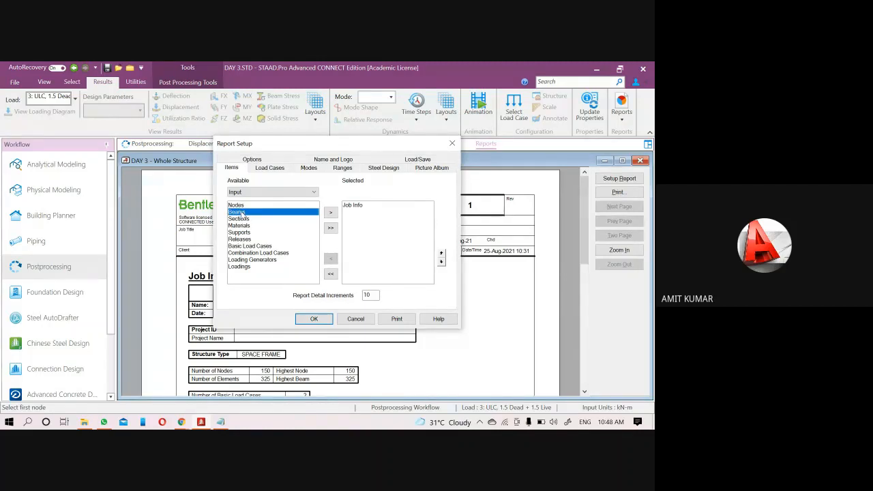
pyautogui.click(236, 205)
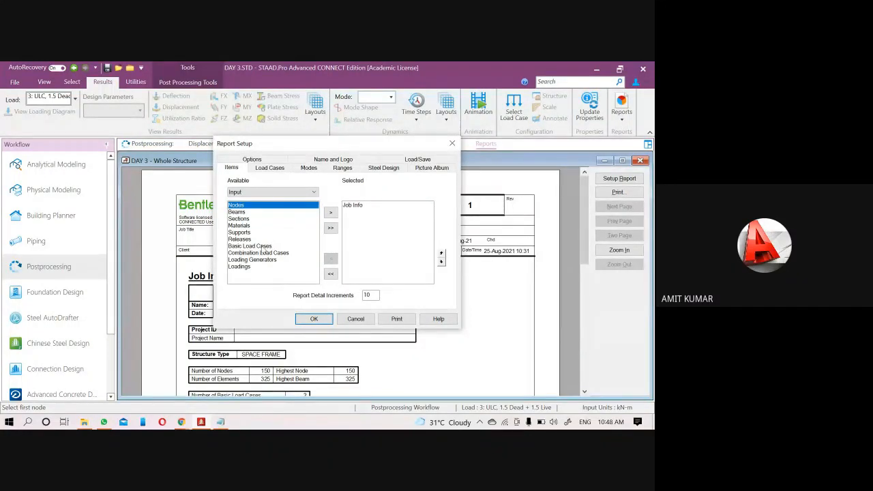
pyautogui.click(251, 227)
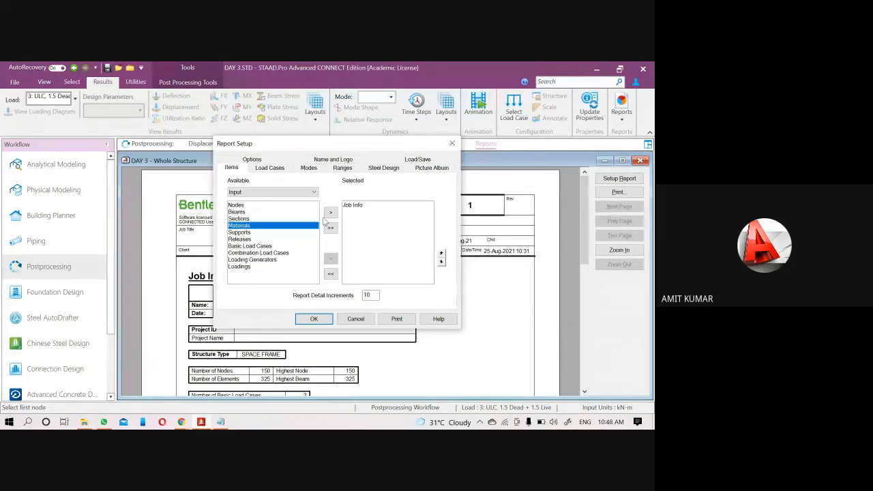
pyautogui.click(244, 219)
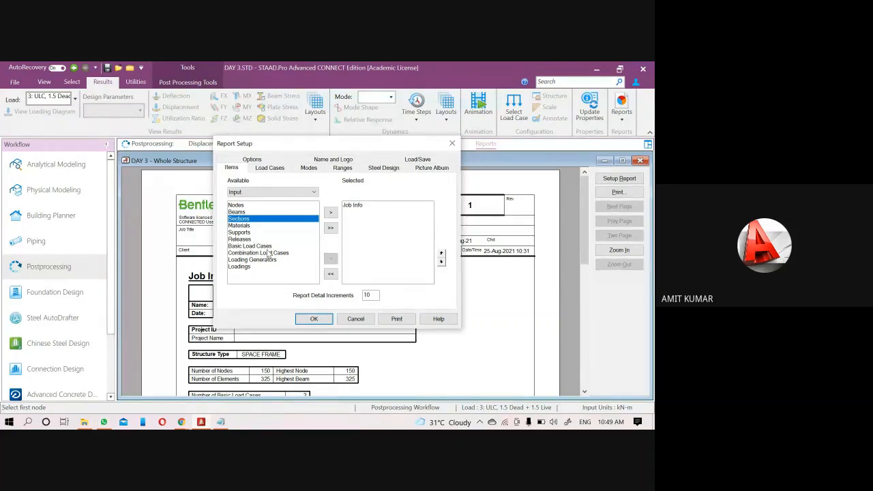
# Try to add the output items Node Displacement Summary, Beam Displ Summary, Beam Max Moments and Reaction Summary to the report
pyautogui.click(247, 194)
pyautogui.click(249, 206)
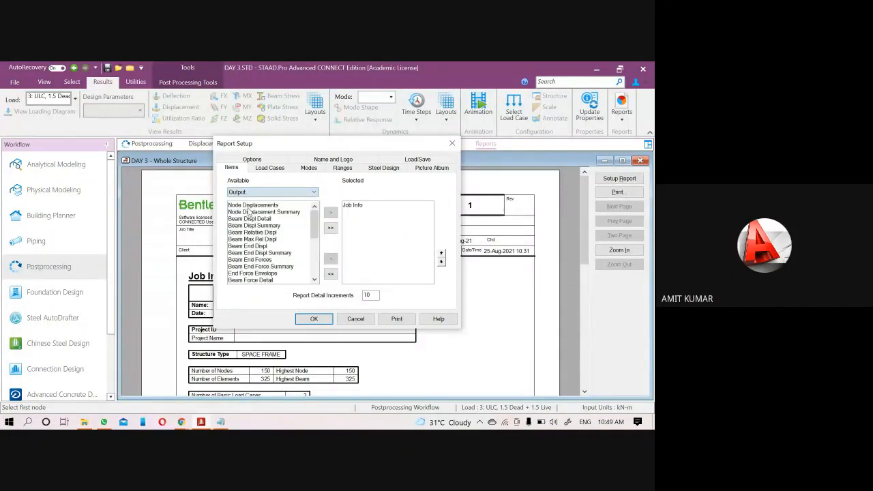
pyautogui.click(288, 212)
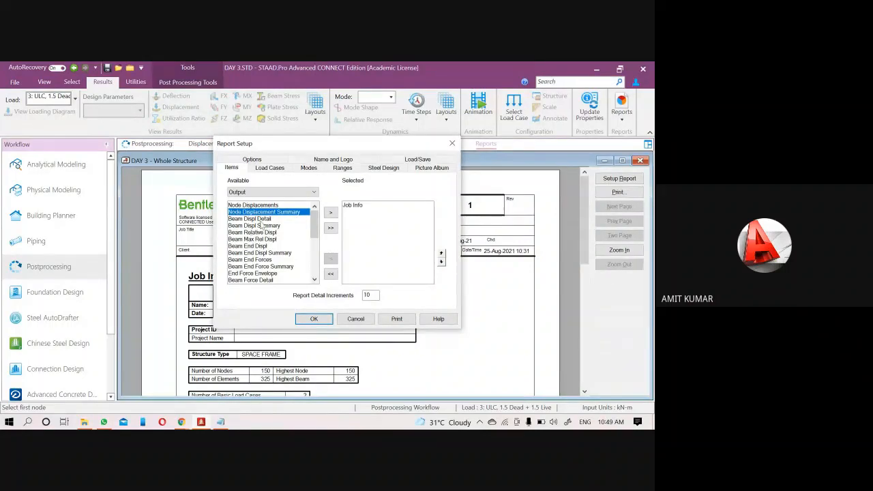
pyautogui.click(331, 214)
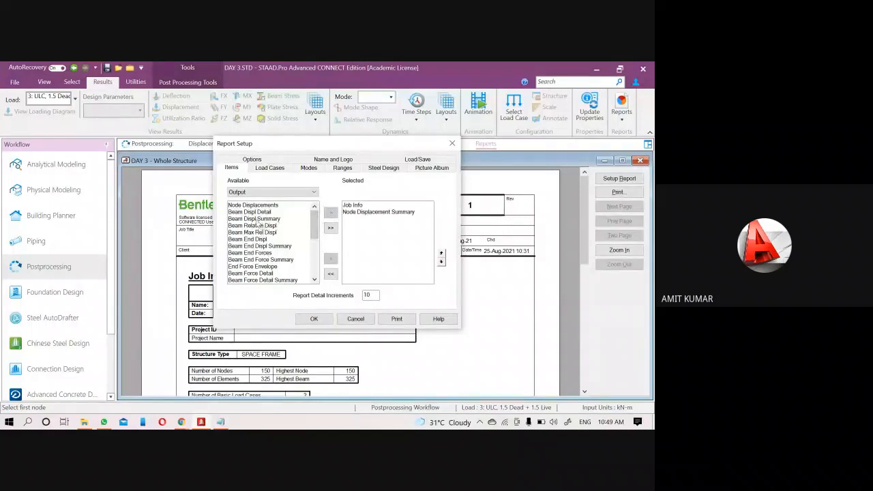
pyautogui.click(256, 219)
pyautogui.click(330, 213)
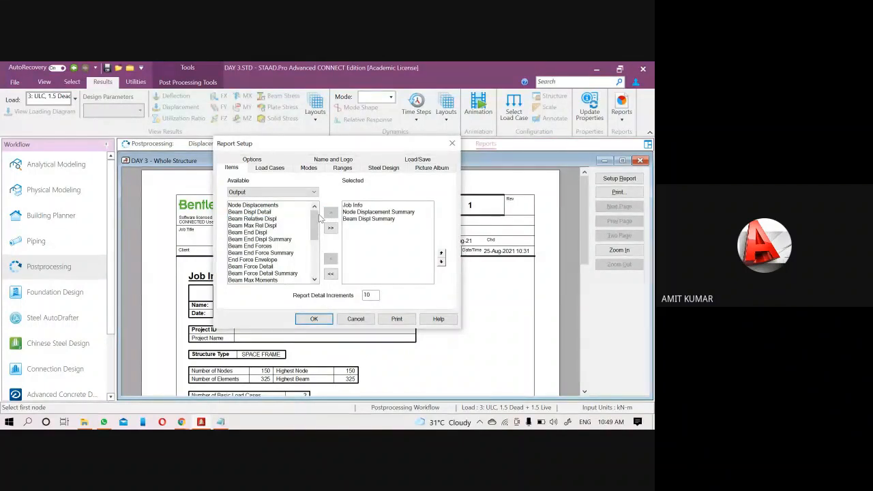
pyautogui.click(264, 280)
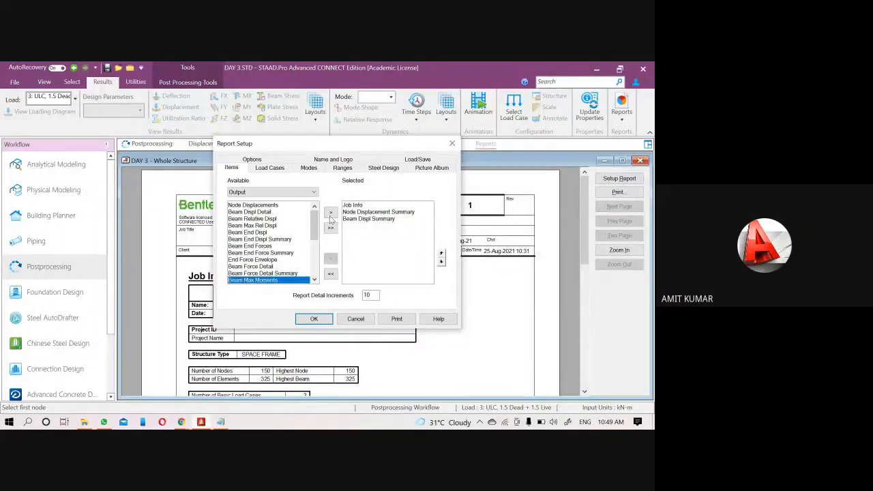
pyautogui.click(331, 214)
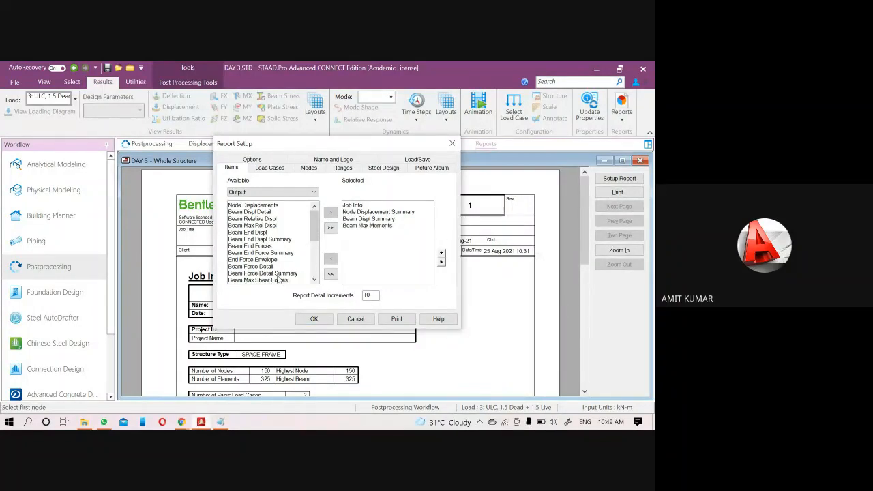
pyautogui.moveTo(314, 236); pyautogui.dragTo(319, 268)
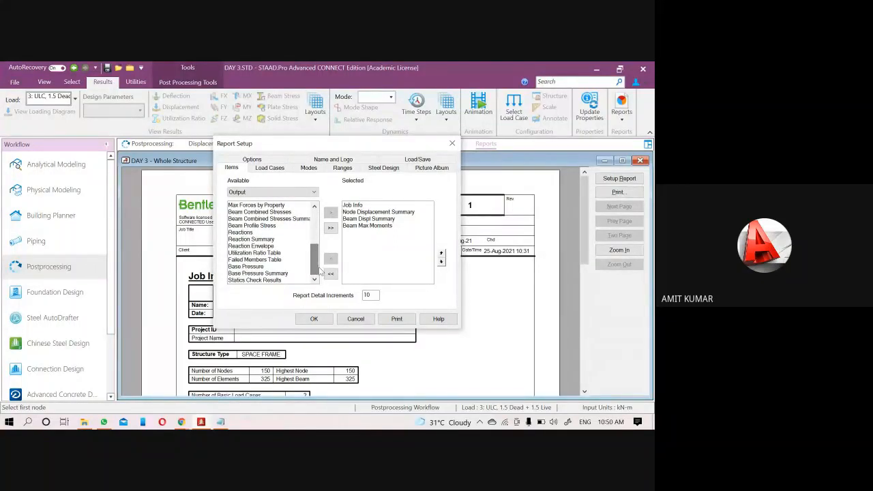
pyautogui.click(266, 239)
pyautogui.click(331, 213)
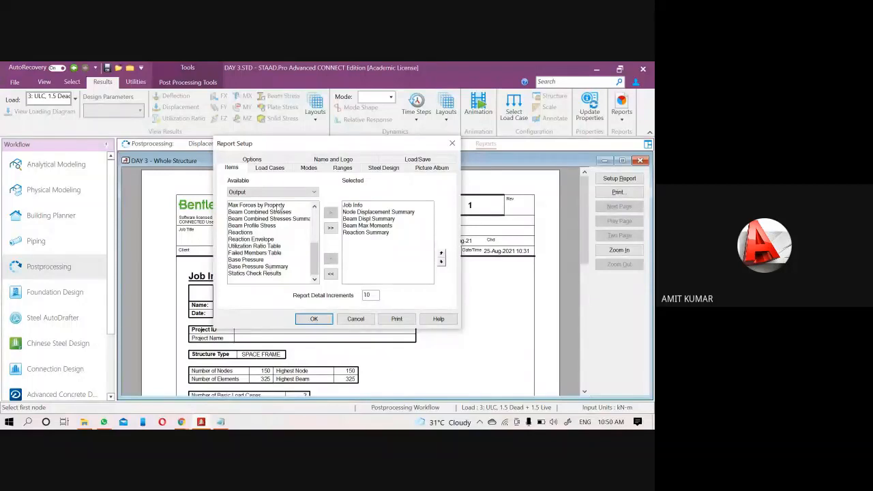
# Check the report's load cases and the available pictures, and close the report setup without applying it
pyautogui.click(271, 167)
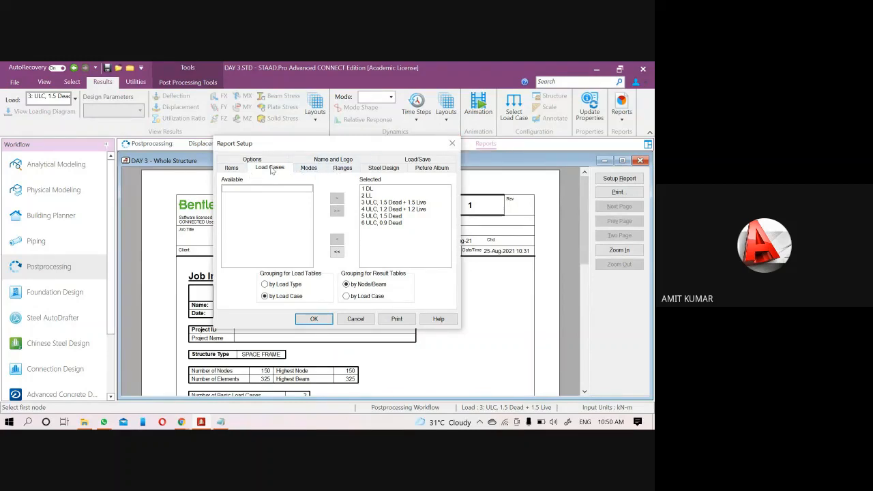
pyautogui.click(231, 169)
pyautogui.click(251, 192)
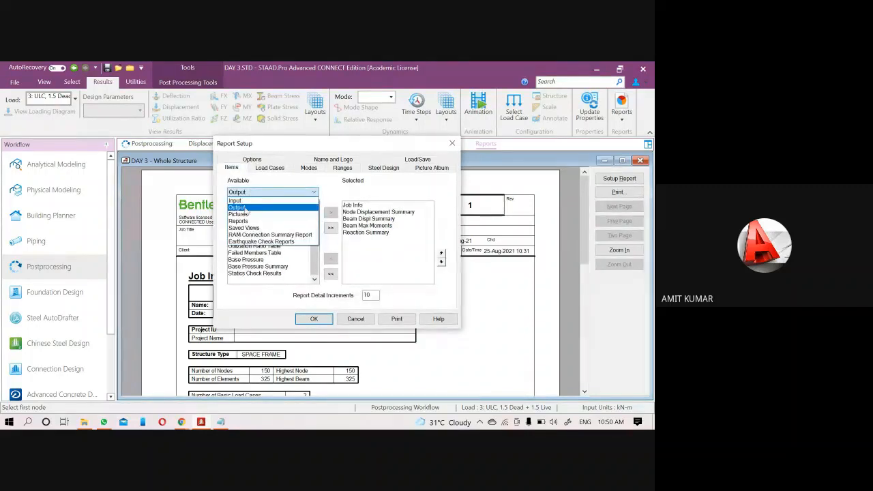
pyautogui.click(253, 206)
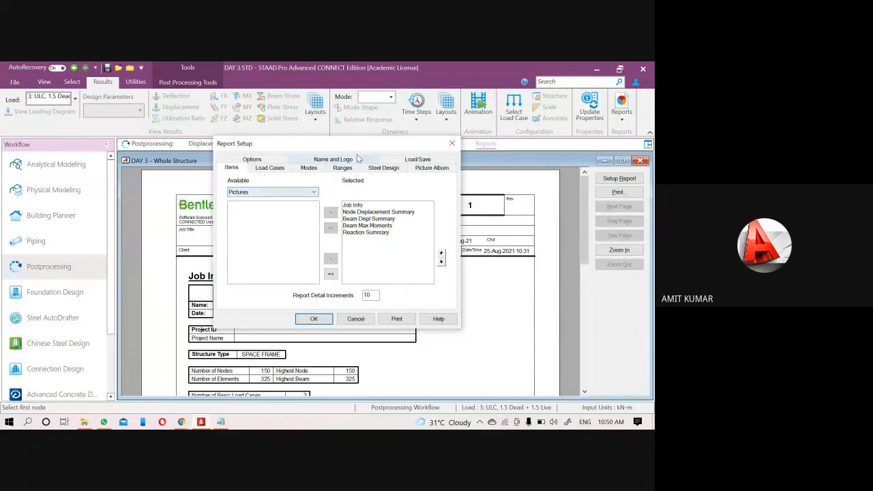
pyautogui.moveTo(335, 147); pyautogui.dragTo(300, 164)
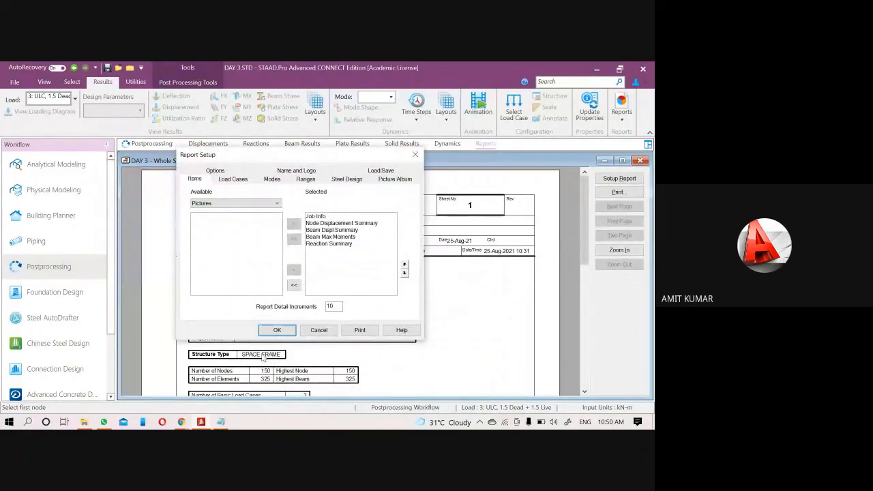
pyautogui.click(415, 157)
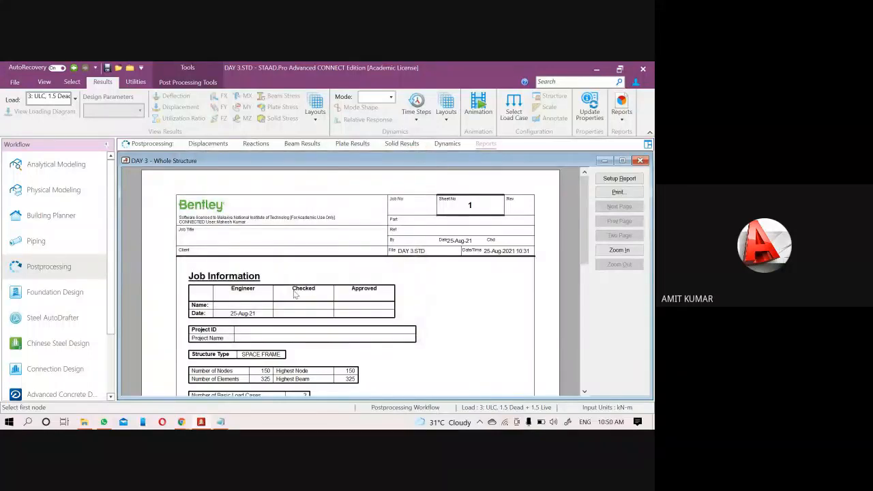
# Take a picture of the whole structure's Mz bending diagram for load case 3, keeping the ID Picture 1 and the suggested caption
pyautogui.click(302, 144)
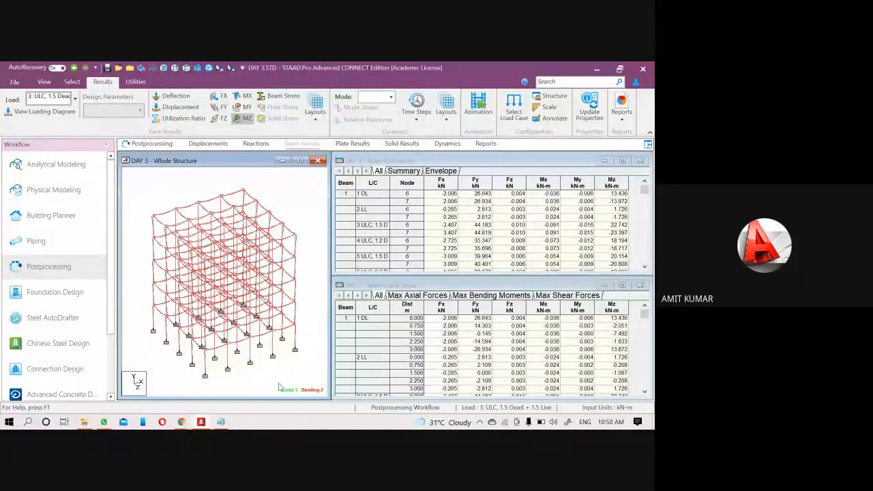
pyautogui.click(238, 119)
pyautogui.click(135, 82)
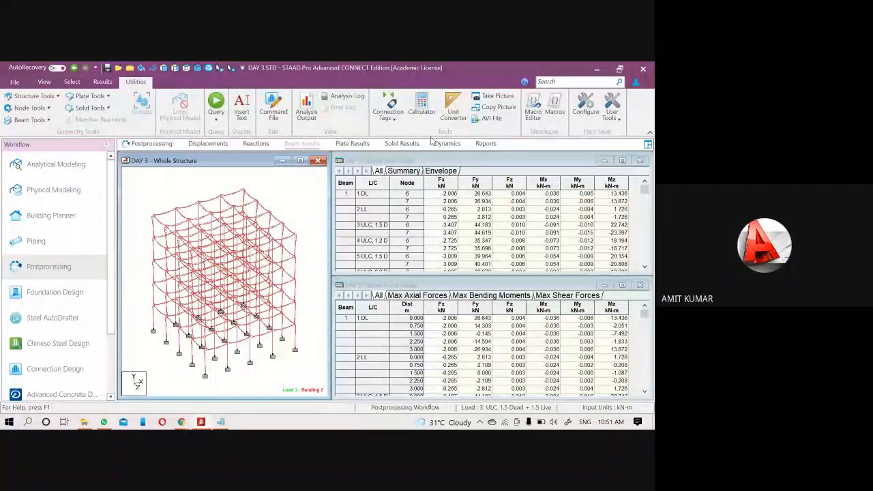
pyautogui.click(487, 98)
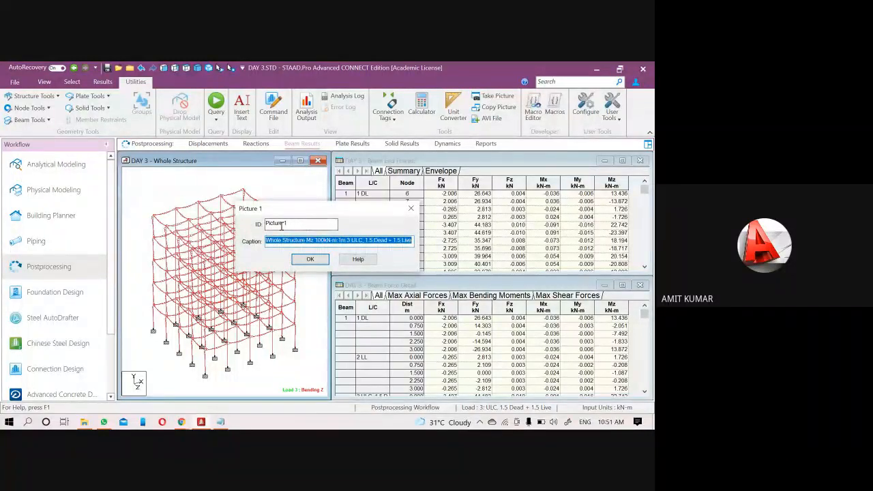
pyautogui.moveTo(297, 225); pyautogui.dragTo(264, 229)
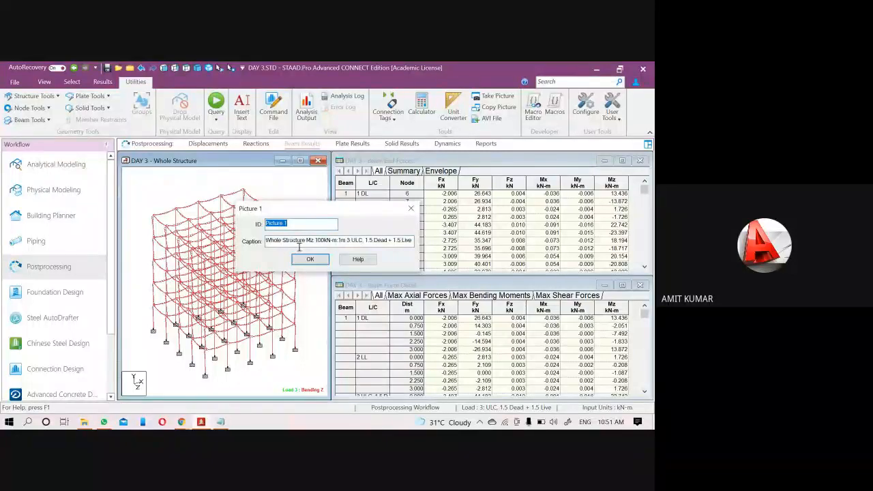
pyautogui.moveTo(306, 240); pyautogui.dragTo(315, 240)
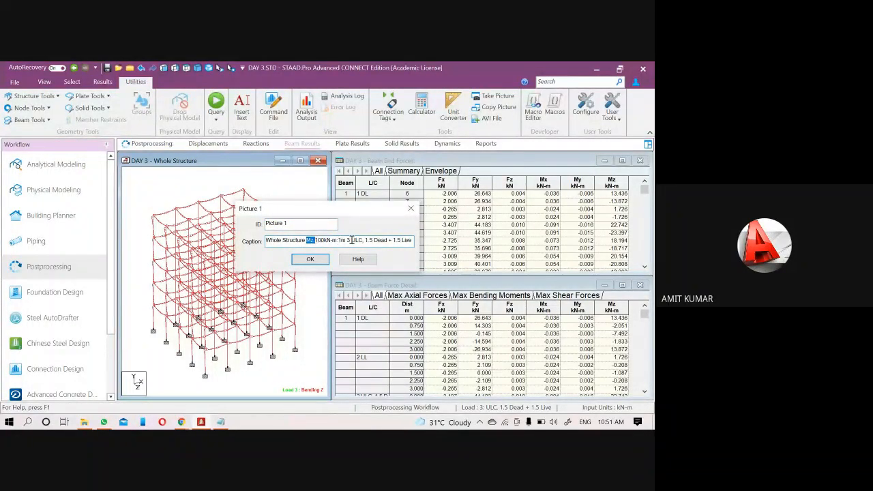
pyautogui.moveTo(352, 240)
pyautogui.mouseDown()
pyautogui.moveTo(374, 240)
pyautogui.moveTo(348, 240)
pyautogui.moveTo(365, 240)
pyautogui.mouseUp()
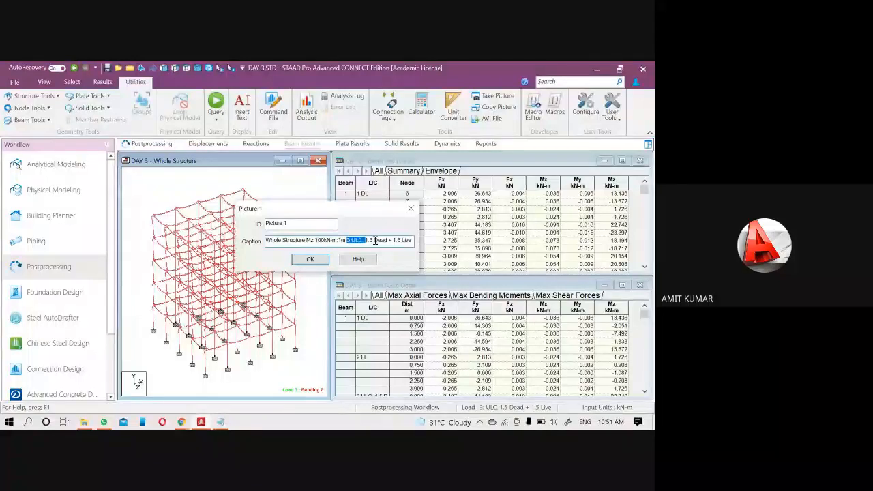
pyautogui.click(311, 259)
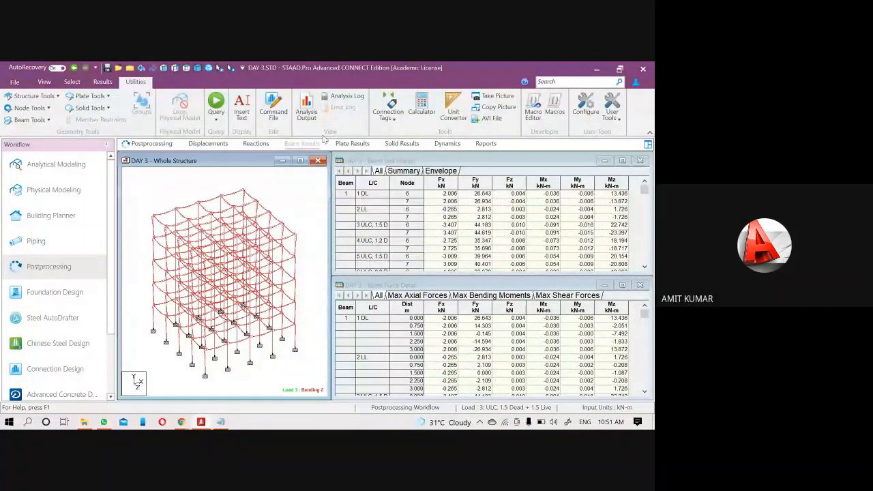
# Open the report setup and add the output items Node Displacement Summary, Beam Displ Summary and Beam Max Moments
pyautogui.click(486, 143)
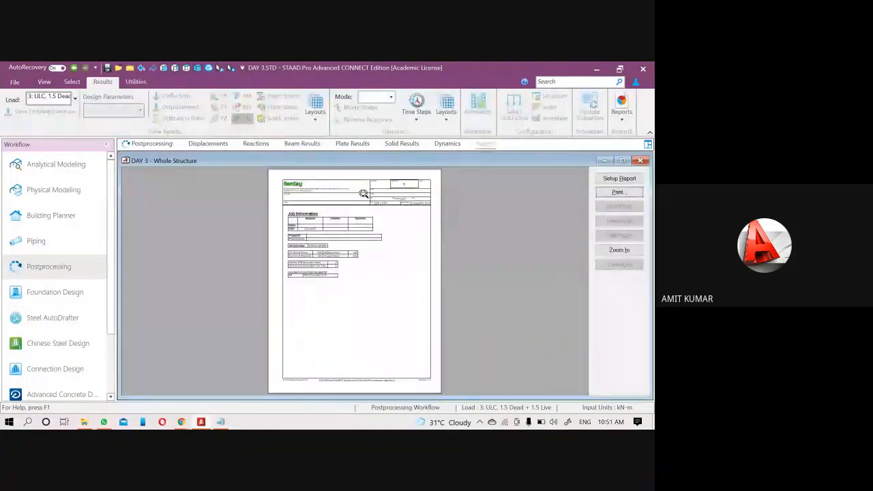
pyautogui.click(621, 180)
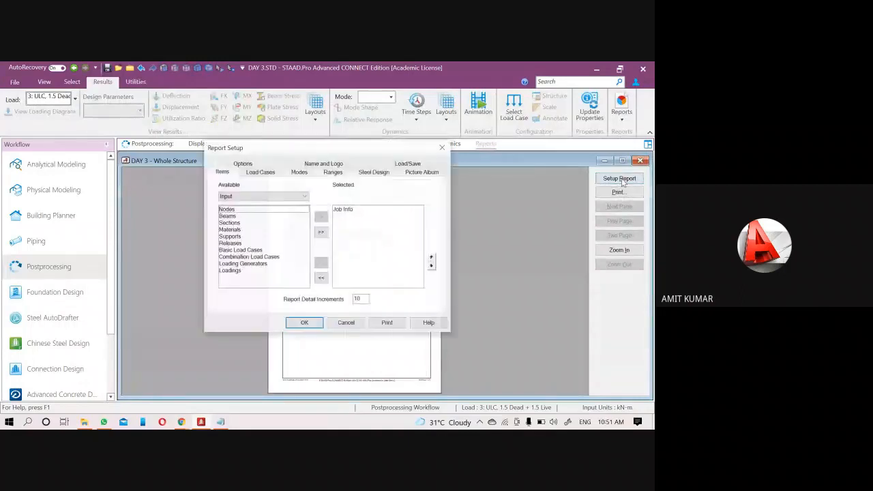
pyautogui.click(263, 196)
pyautogui.click(244, 209)
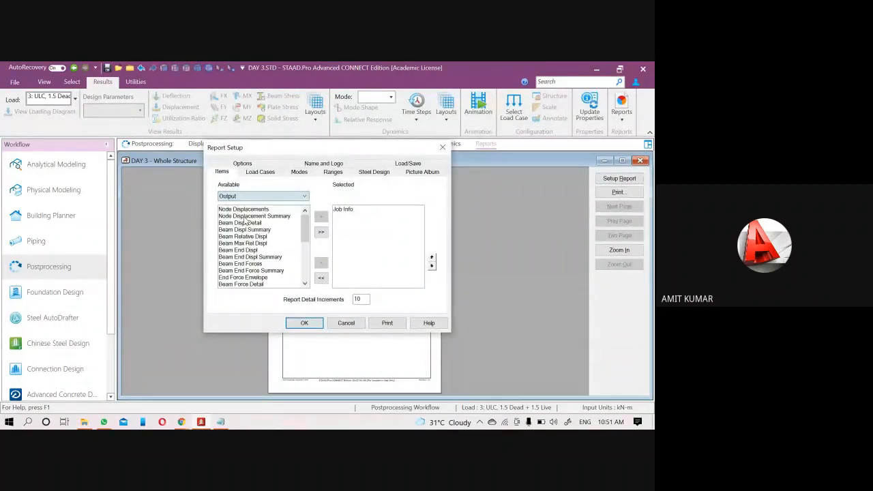
pyautogui.click(250, 215)
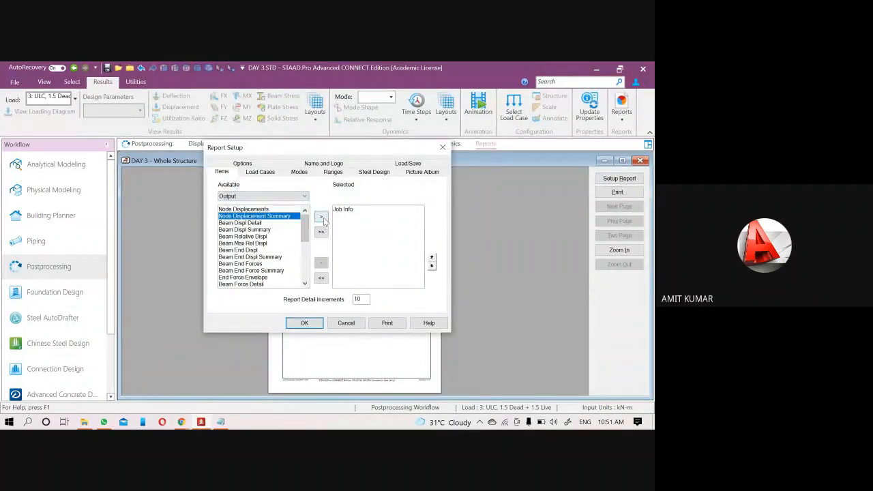
pyautogui.click(322, 217)
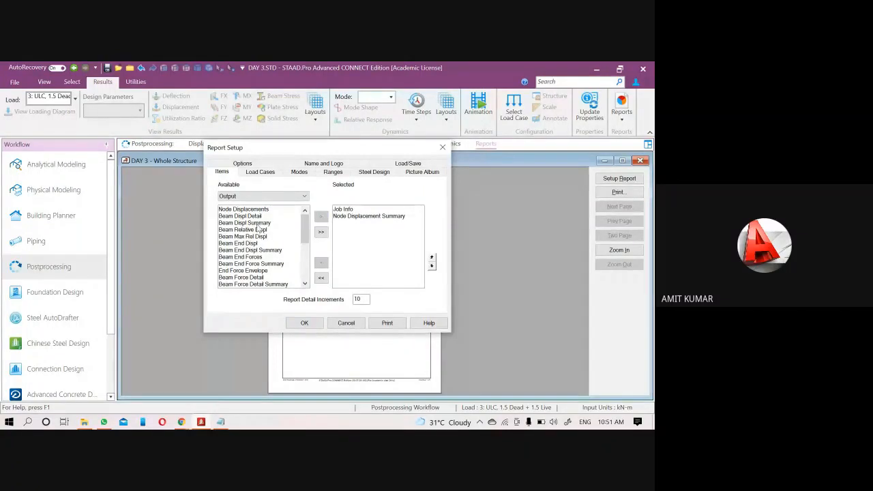
pyautogui.doubleClick(259, 223)
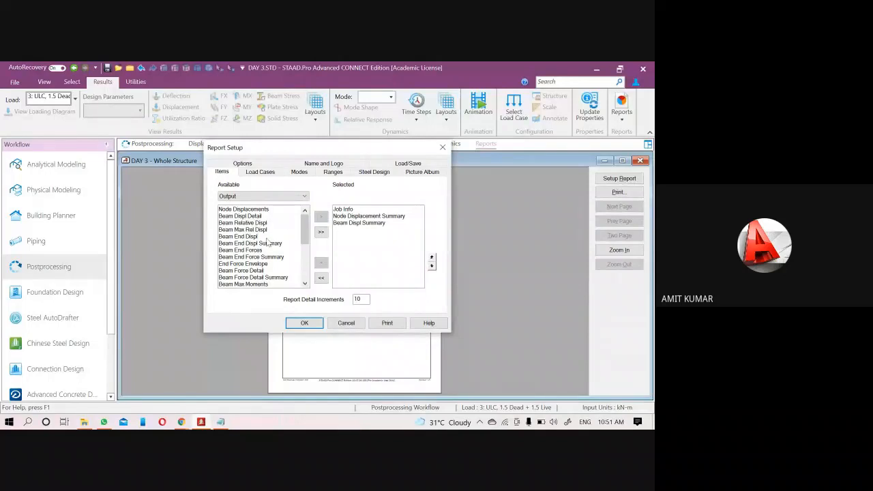
pyautogui.click(254, 284)
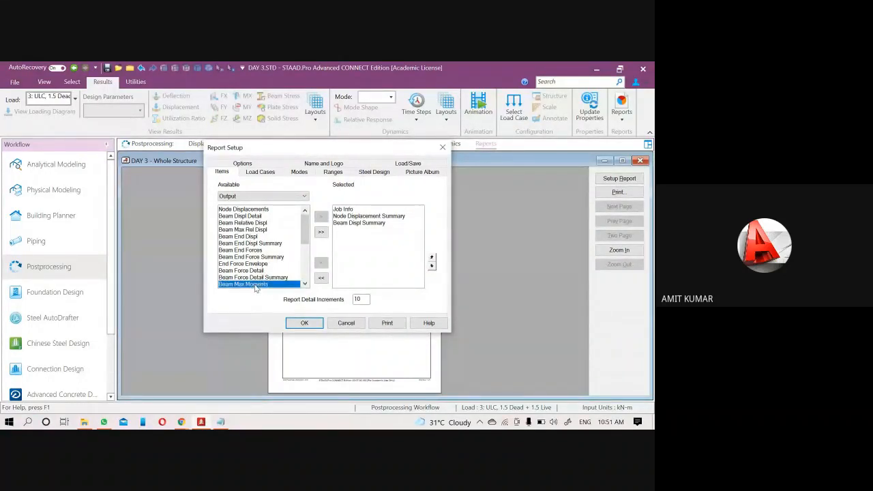
pyautogui.click(305, 283)
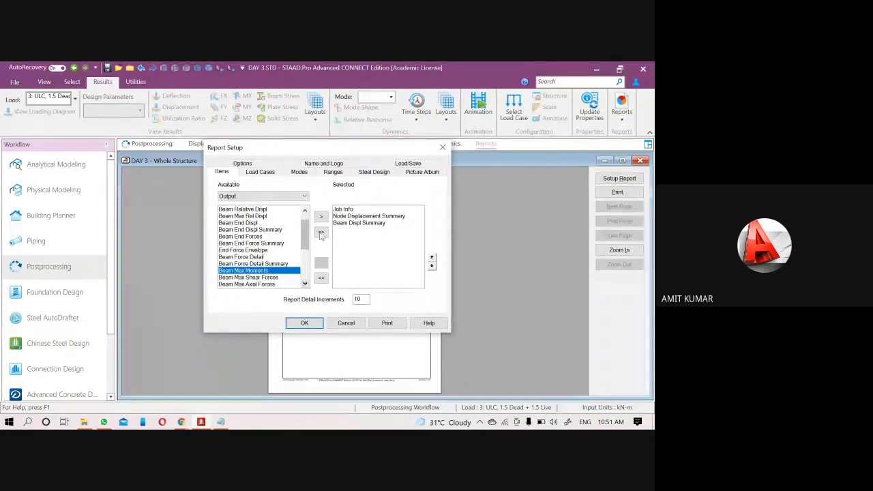
pyautogui.doubleClick(280, 271)
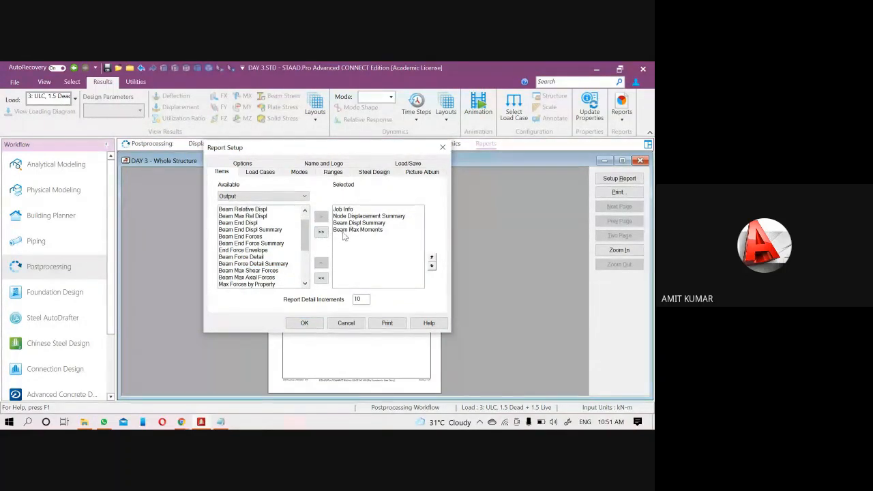
# Add Picture 1 to the report and move it directly above Beam Max Moments in the selected items
pyautogui.click(273, 197)
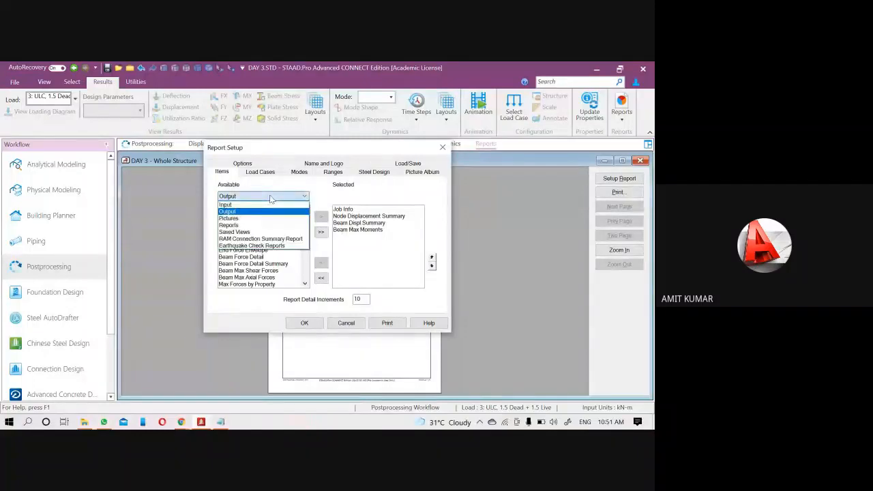
pyautogui.click(226, 219)
pyautogui.click(222, 209)
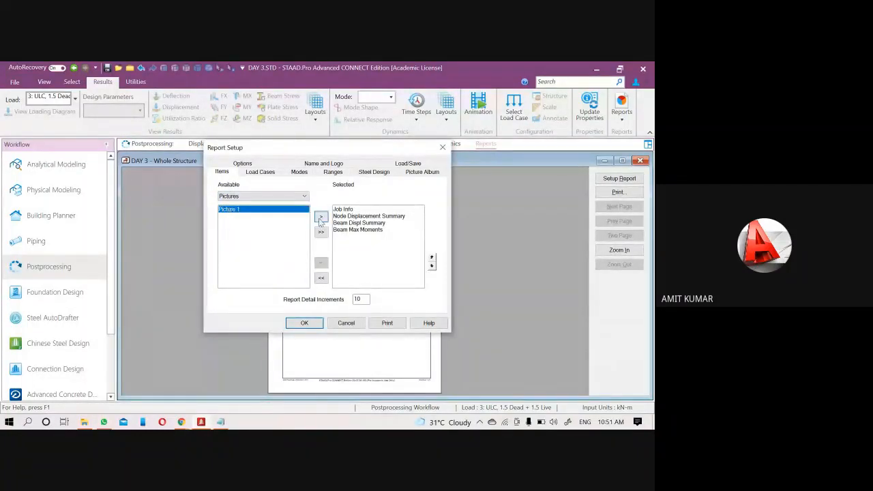
pyautogui.click(320, 218)
pyautogui.click(341, 237)
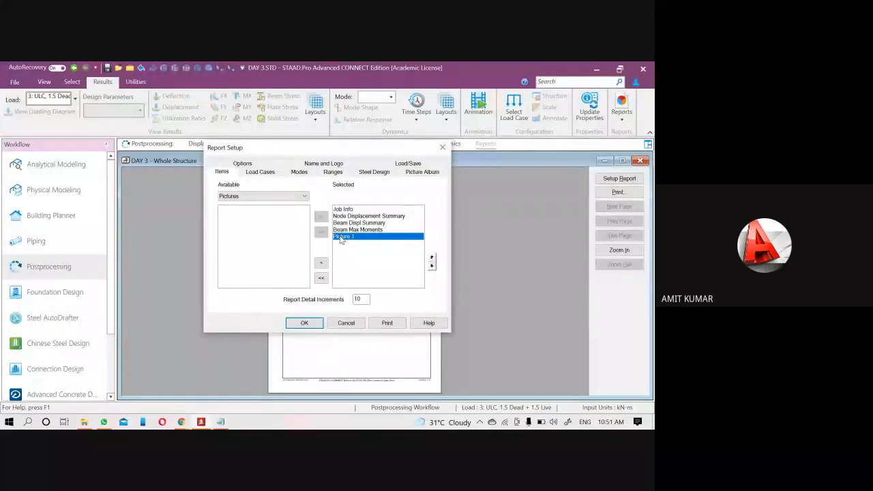
pyautogui.click(432, 258)
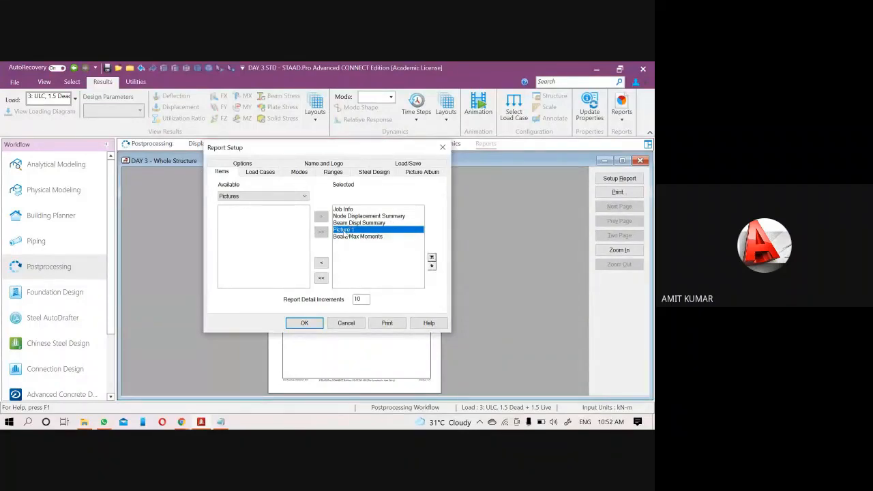
# Add the input items Basic Load Cases and Combination Load Cases to the report
pyautogui.click(242, 197)
pyautogui.click(230, 204)
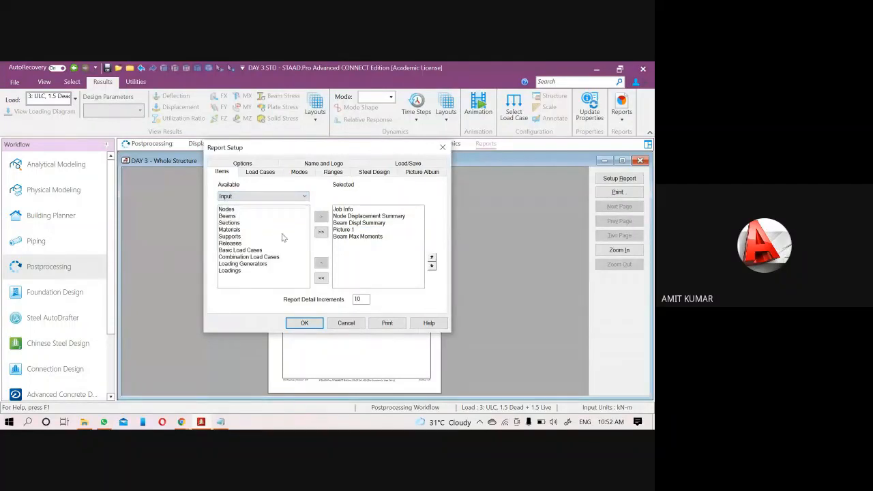
pyautogui.click(256, 251)
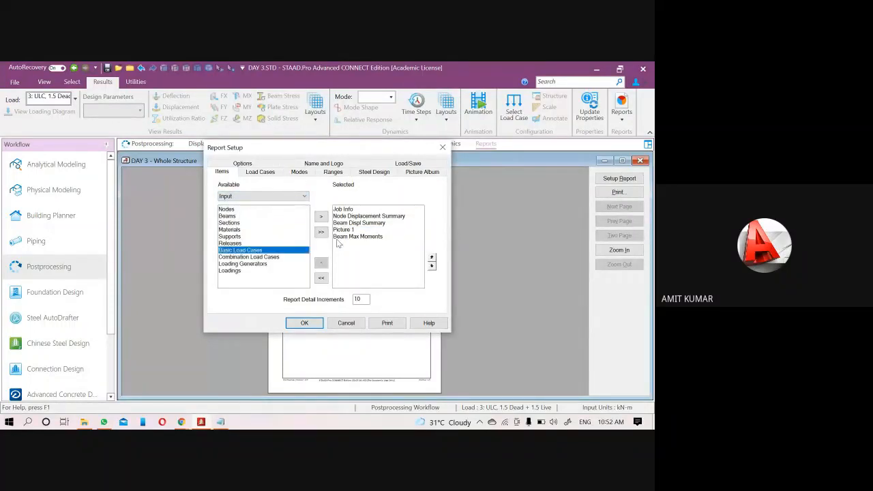
pyautogui.click(321, 217)
pyautogui.click(277, 251)
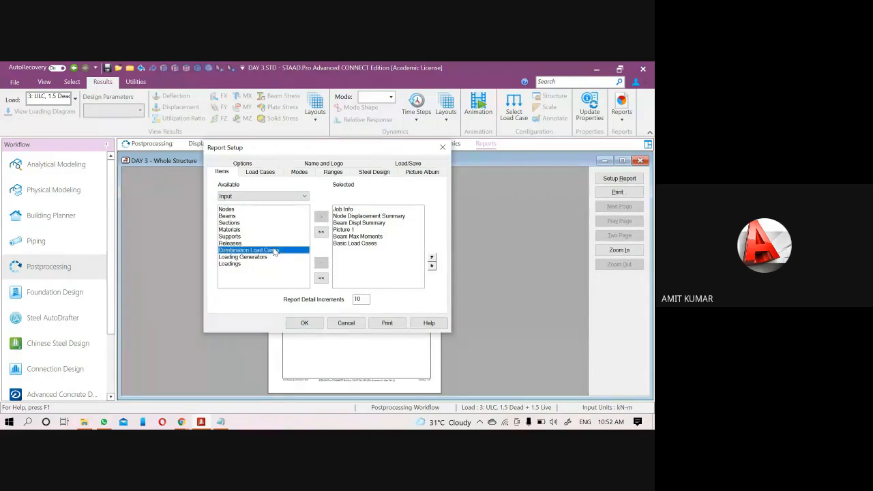
pyautogui.click(322, 217)
# Move Basic Load Cases up in the selected report items to directly below Job Info
pyautogui.click(353, 244)
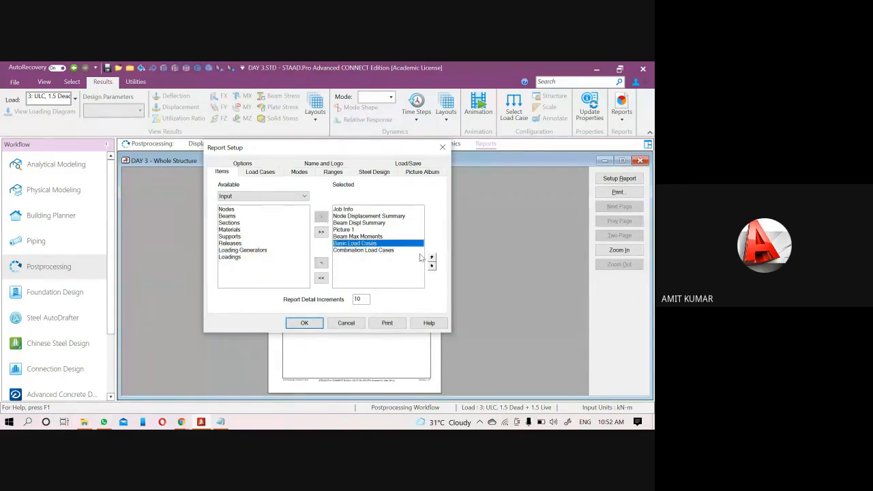
pyautogui.click(433, 258)
pyautogui.click(433, 258)
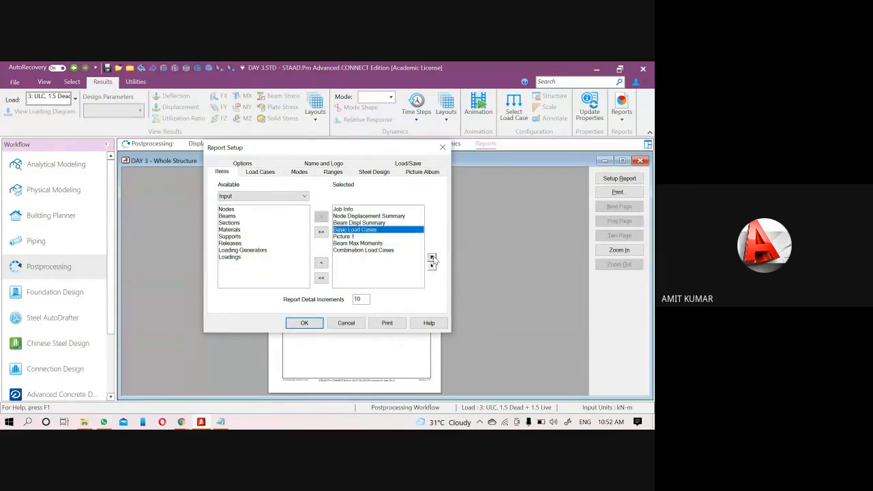
pyautogui.click(432, 258)
pyautogui.click(432, 258)
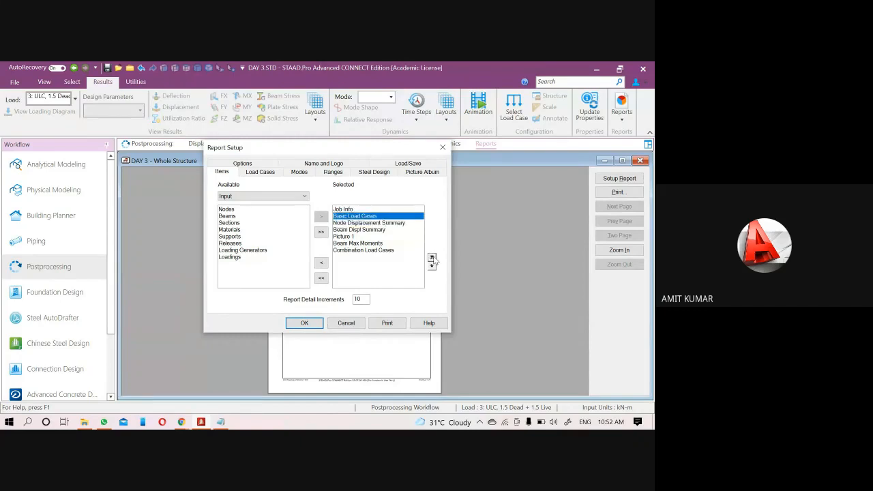
# Move Combination Load Cases up to directly below Basic Load Cases and apply the report setup
pyautogui.click(359, 251)
pyautogui.click(432, 258)
pyautogui.click(432, 258)
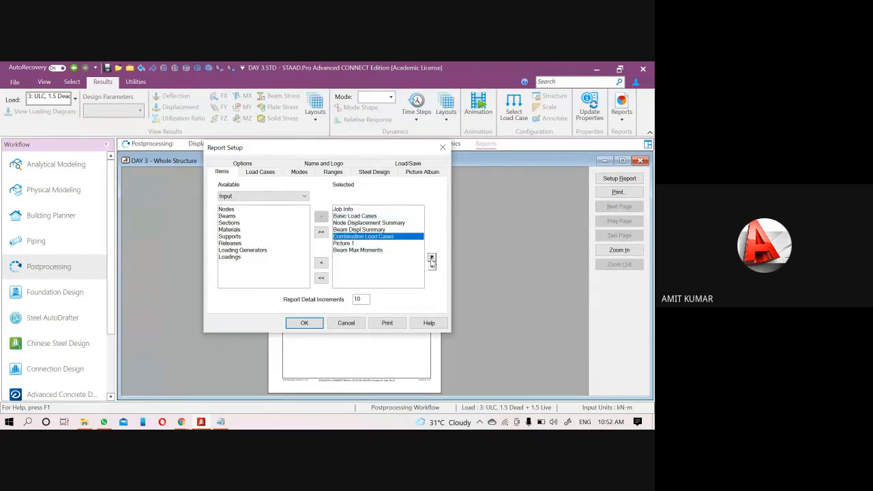
pyautogui.click(431, 258)
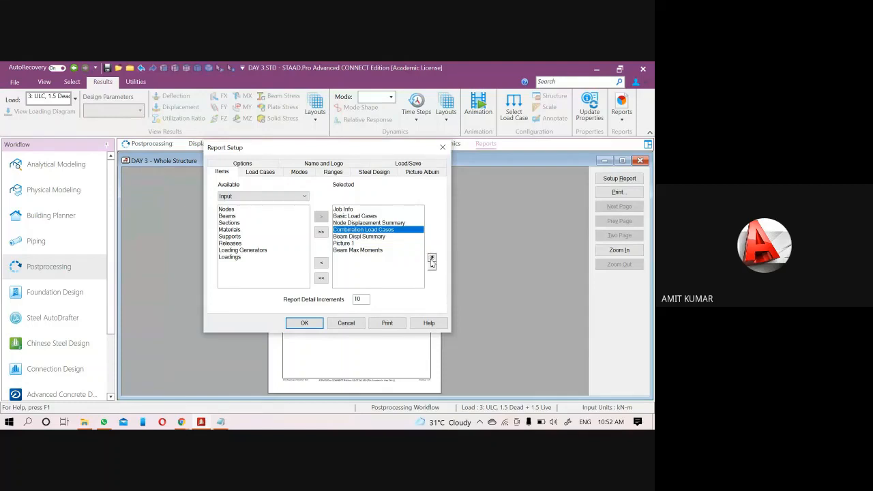
pyautogui.click(432, 257)
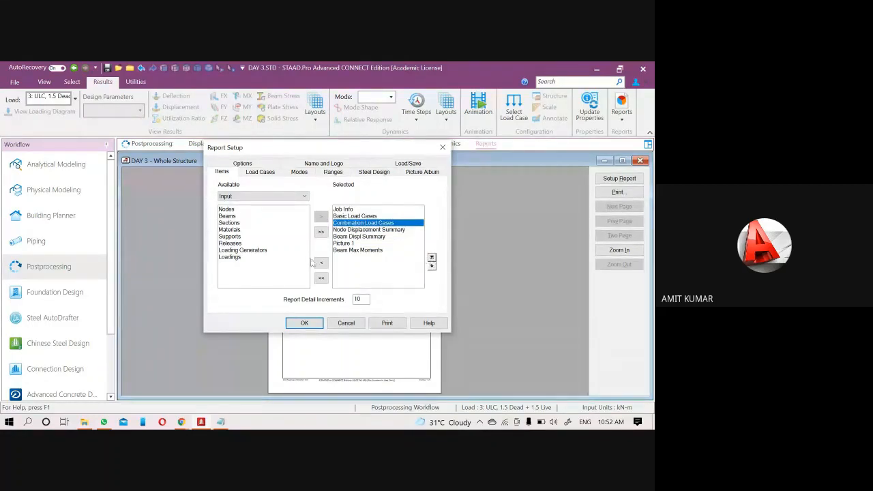
pyautogui.click(313, 327)
# Examine the report's first page at readable size, covering the job information, primary load cases and combination load cases with their factors
pyautogui.click(418, 379)
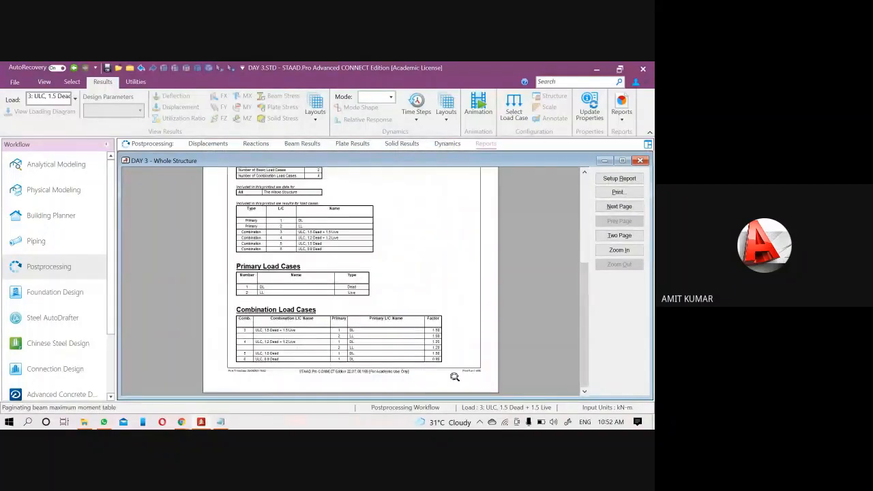
pyautogui.click(454, 376)
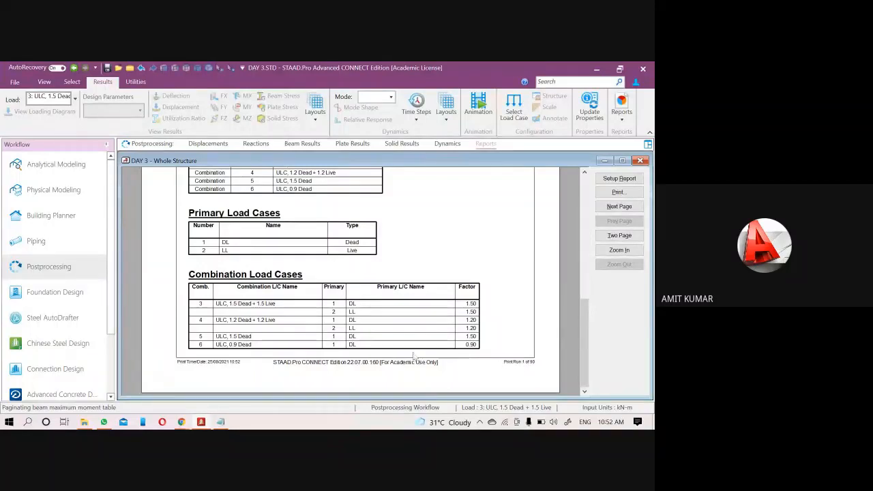
pyautogui.scroll(5, 415, 351)
pyautogui.scroll(-2, 399, 285)
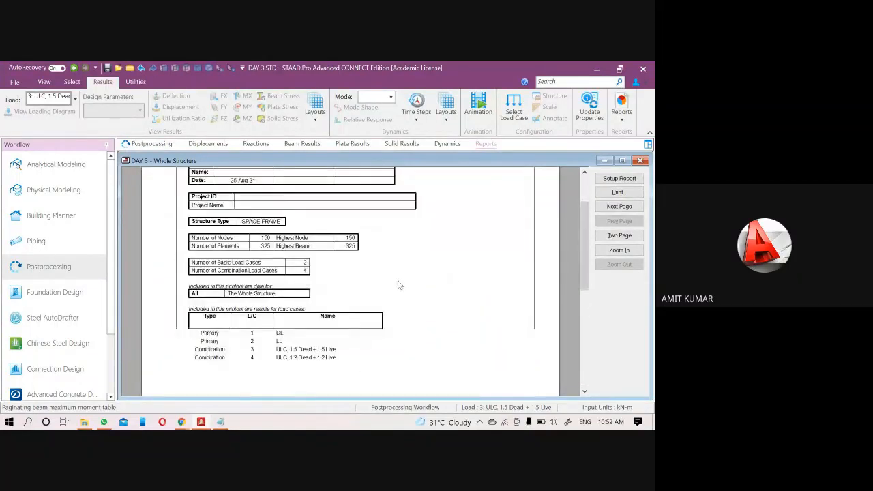
pyautogui.scroll(-3, 402, 307)
pyautogui.scroll(5, 409, 329)
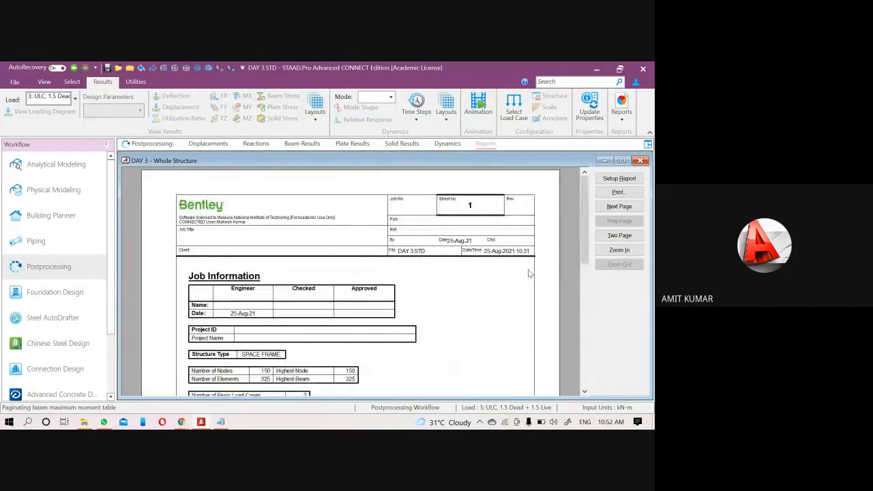
pyautogui.click(620, 206)
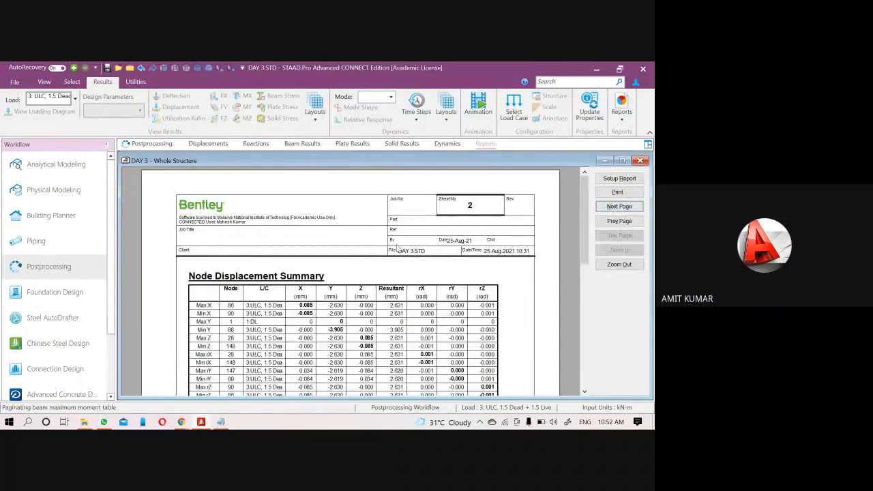
pyautogui.click(616, 222)
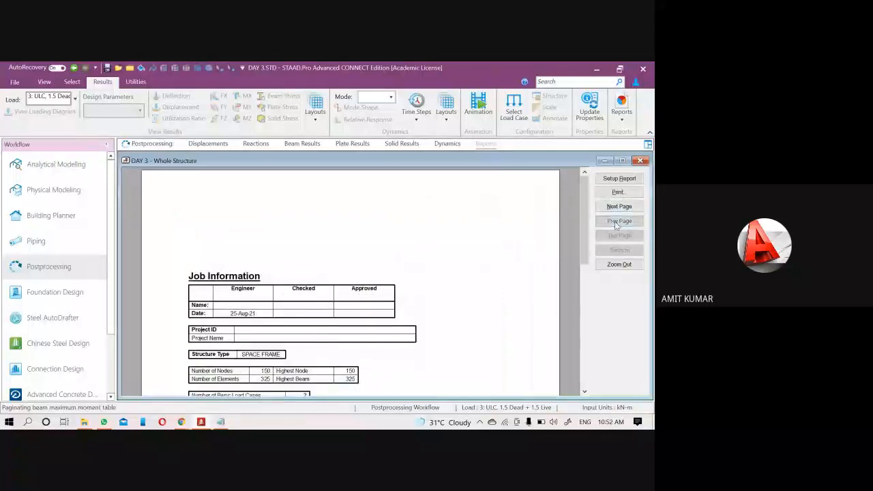
pyautogui.scroll(-3, 423, 223)
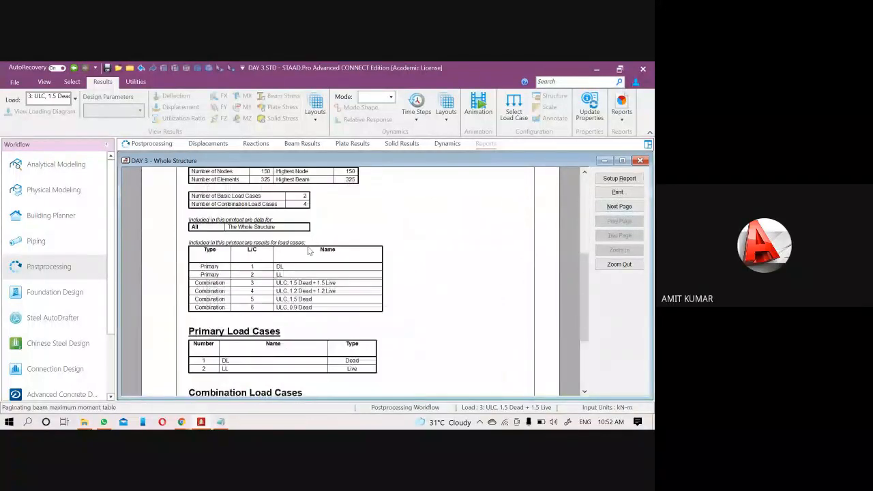
pyautogui.scroll(3, 309, 252)
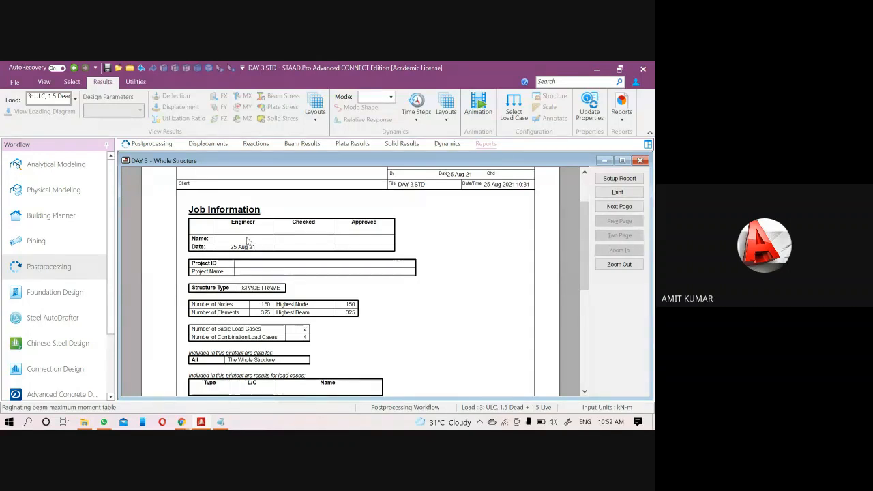
pyautogui.scroll(-3, 326, 250)
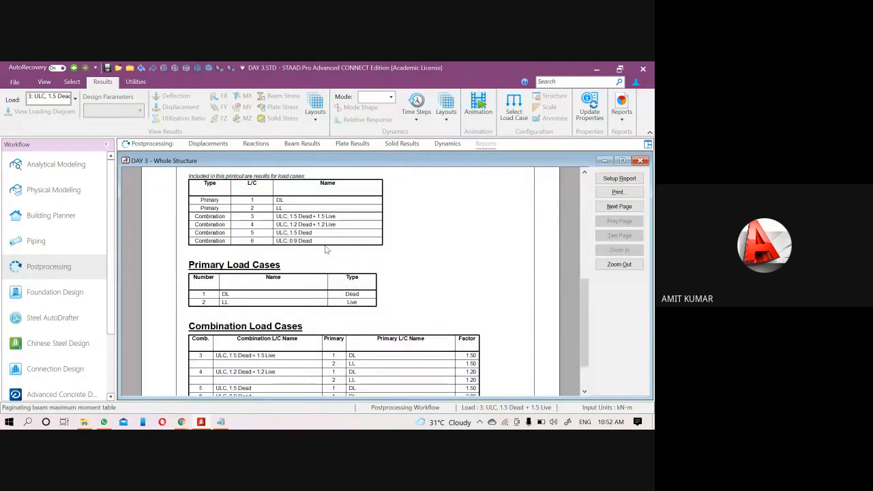
pyautogui.scroll(1, 320, 252)
pyautogui.scroll(1, 254, 275)
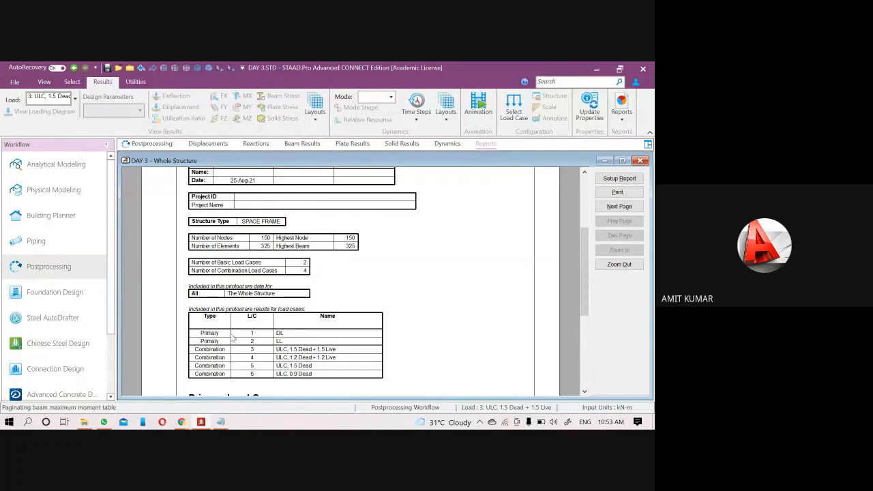
pyautogui.scroll(-3, 292, 349)
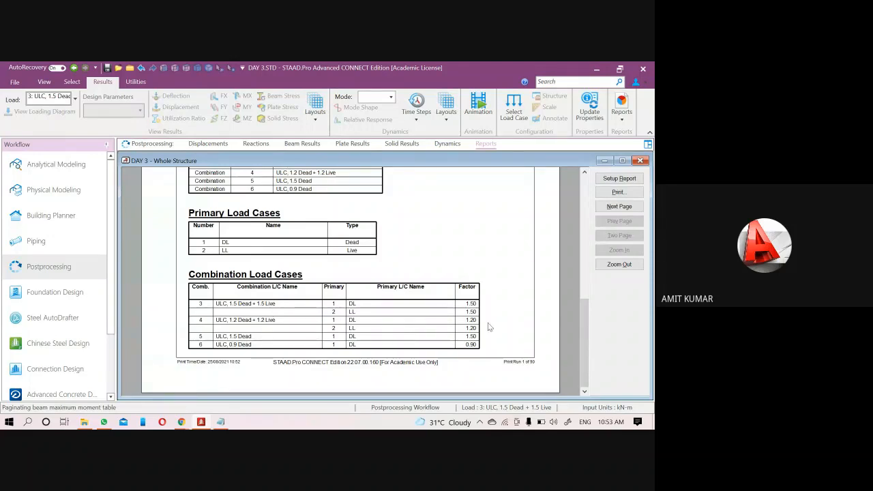
# Examine the report's second page, covering the Node Displacement Summary and Beam Displacement Detail Summary tables
pyautogui.click(619, 207)
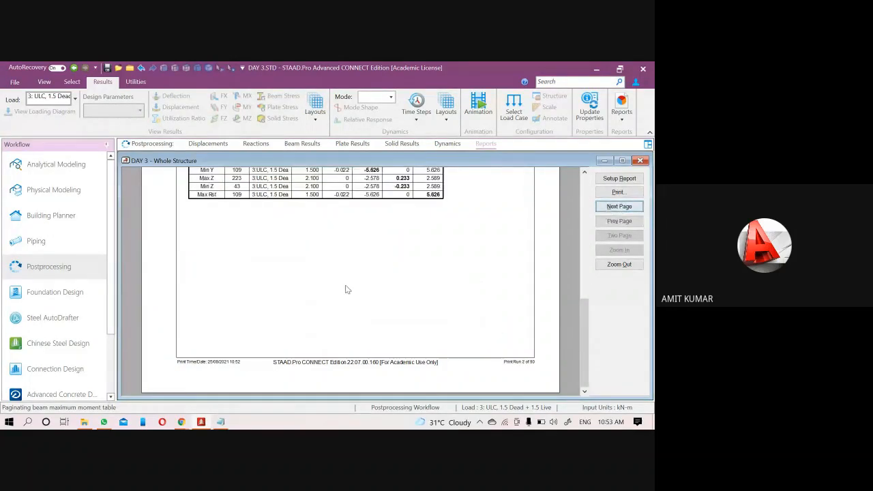
pyautogui.scroll(5, 346, 289)
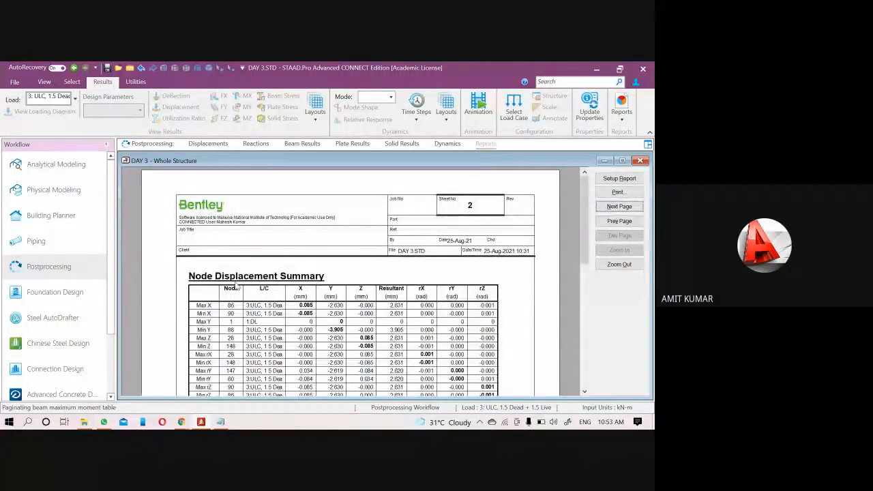
pyautogui.scroll(-4, 283, 290)
pyautogui.scroll(4, 344, 288)
pyautogui.scroll(-8, 327, 306)
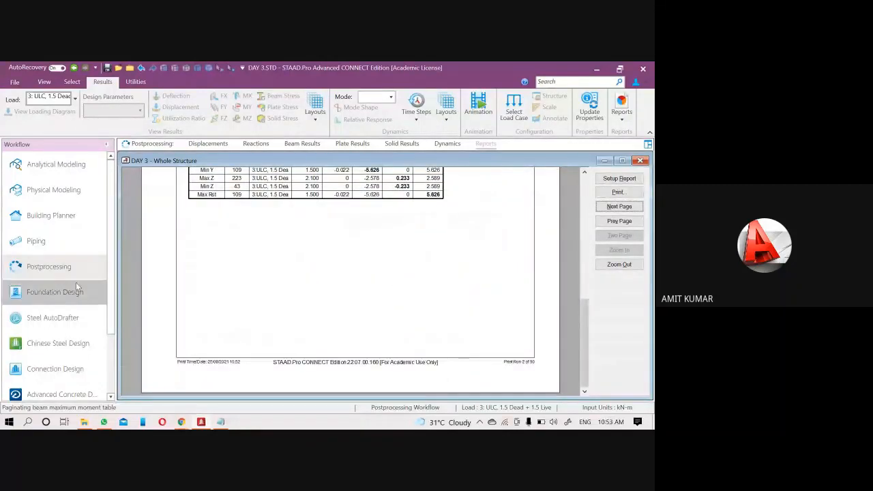
pyautogui.scroll(3, 420, 253)
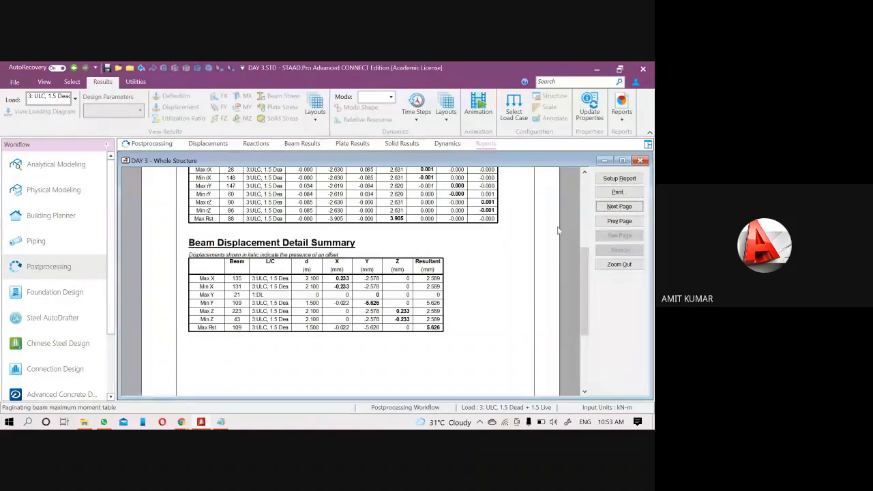
# Examine the report's third page, covering the bending moment picture, the Beam Maximum Moments table and the page count in the footer
pyautogui.click(611, 208)
pyautogui.scroll(3, 366, 263)
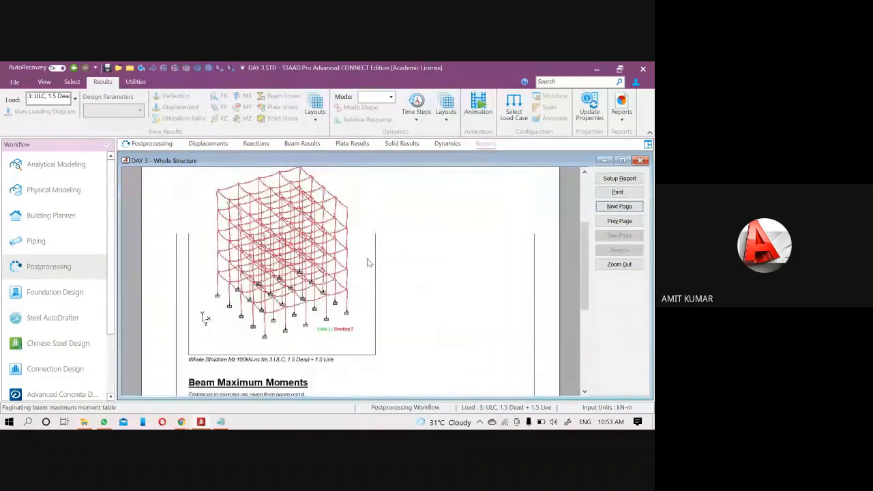
pyautogui.scroll(-4, 272, 306)
pyautogui.scroll(4, 301, 326)
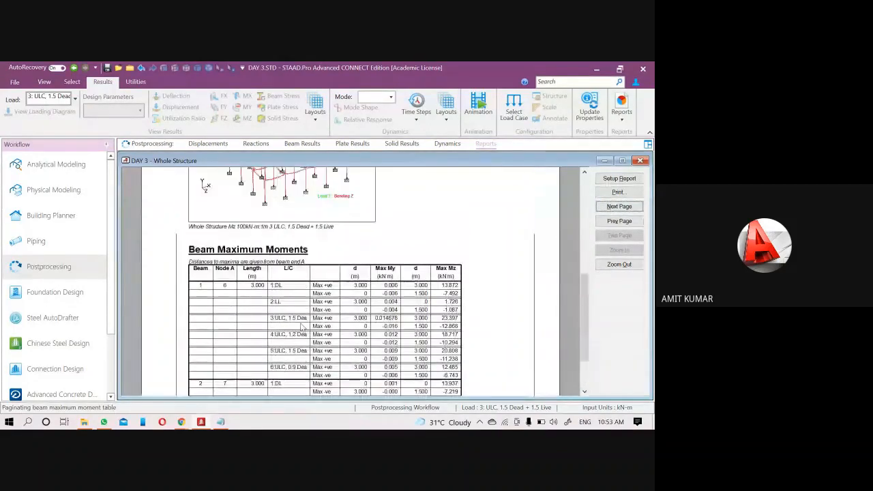
pyautogui.scroll(-5, 258, 257)
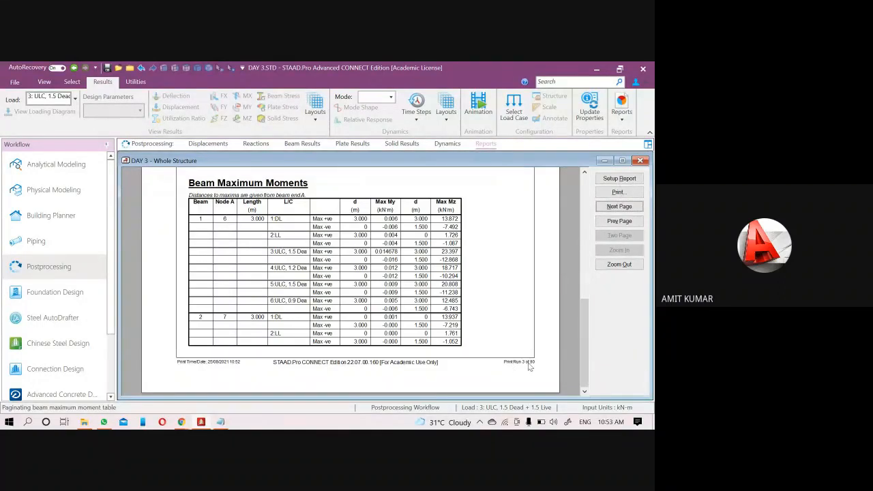
pyautogui.scroll(10, 530, 367)
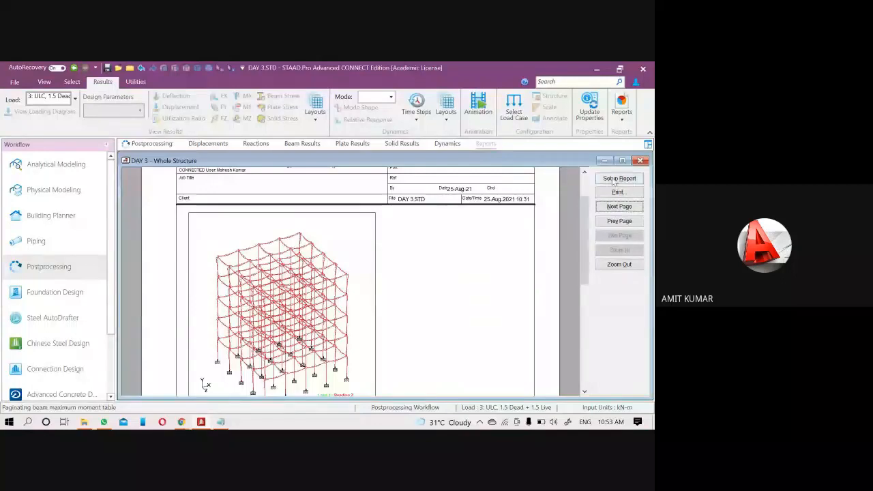
# Remove Beam Max Moments from the selected items in the report setup
pyautogui.click(617, 179)
pyautogui.click(355, 251)
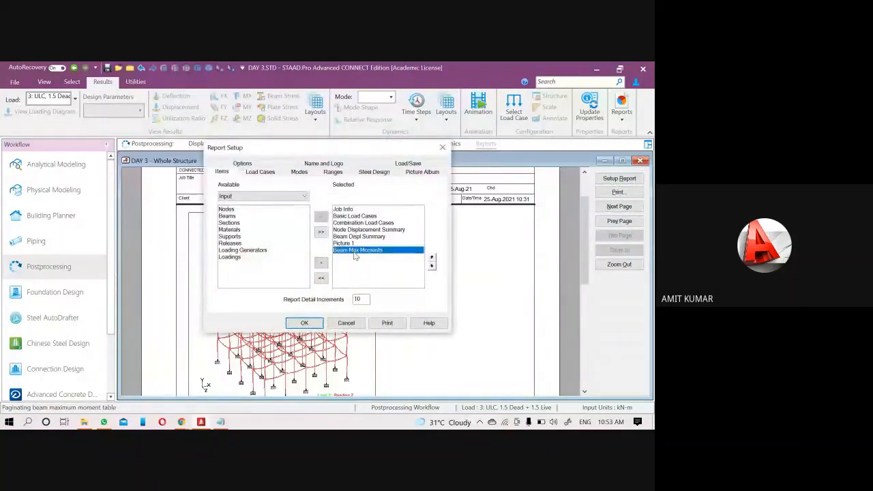
pyautogui.click(321, 262)
# Add the output item Beam Force Detail Summary to the selected report items
pyautogui.click(279, 197)
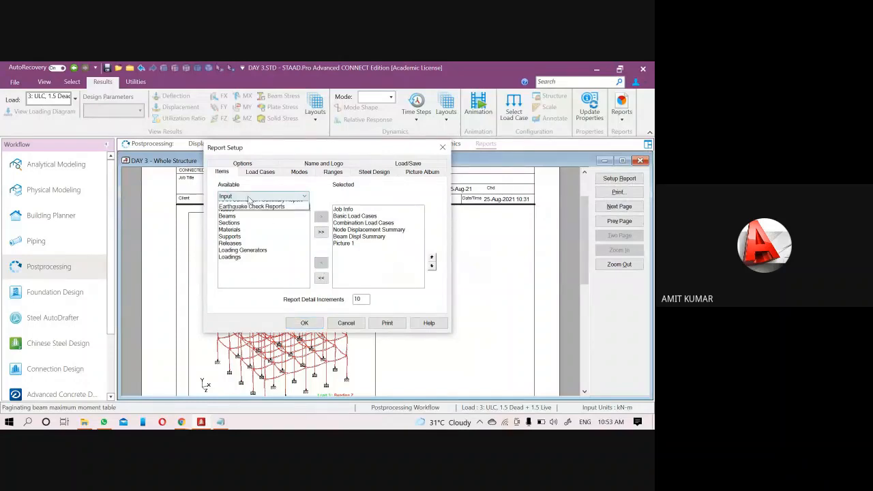
pyautogui.click(228, 211)
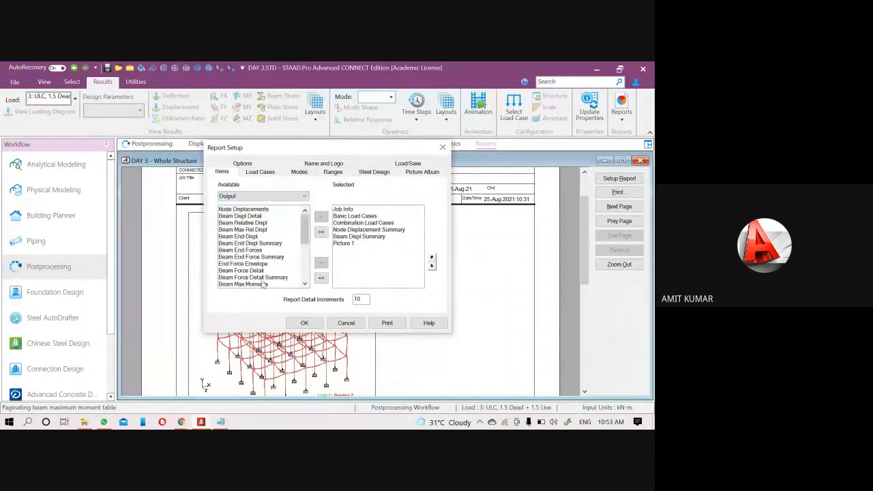
pyautogui.click(305, 283)
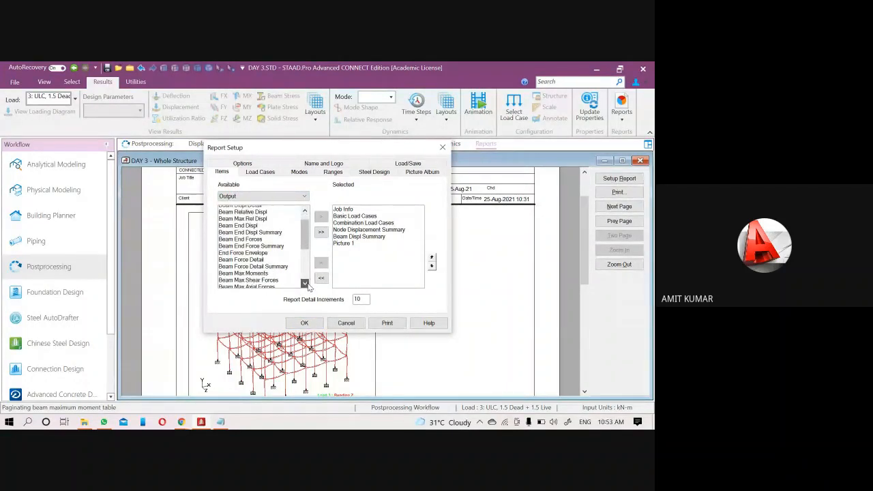
pyautogui.click(304, 284)
pyautogui.click(305, 284)
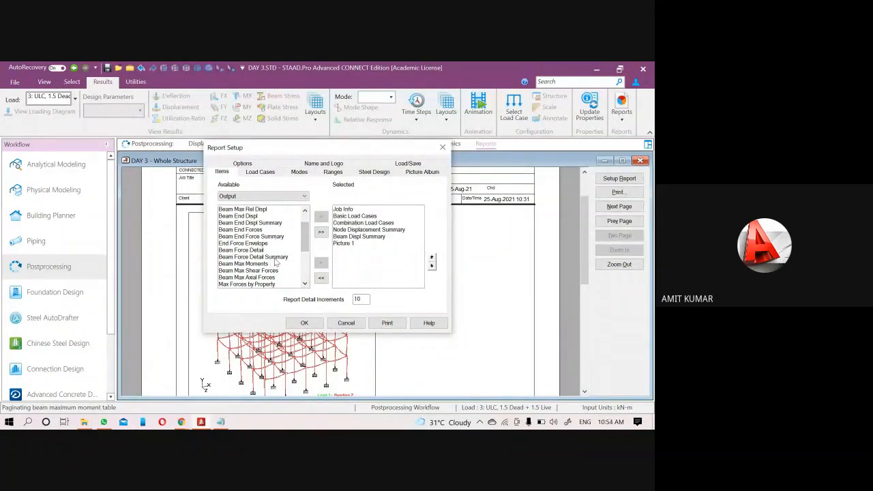
pyautogui.click(305, 284)
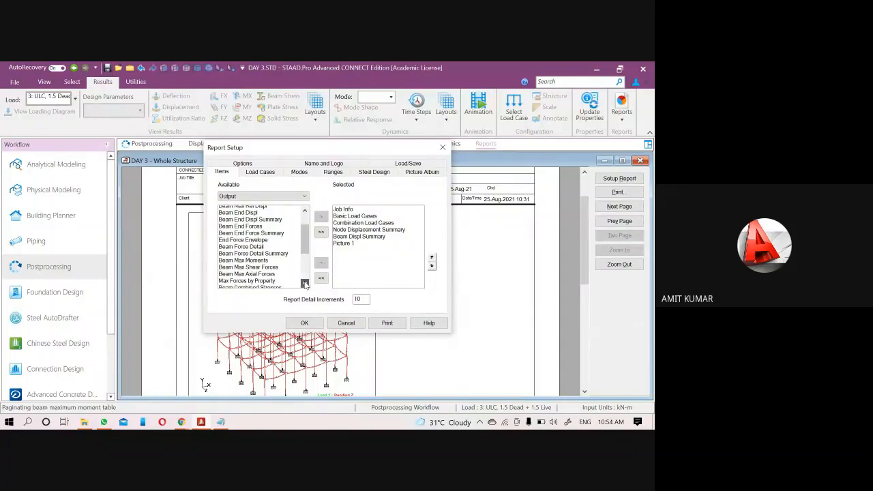
pyautogui.click(305, 284)
pyautogui.click(305, 284)
pyautogui.click(305, 284)
pyautogui.click(305, 284)
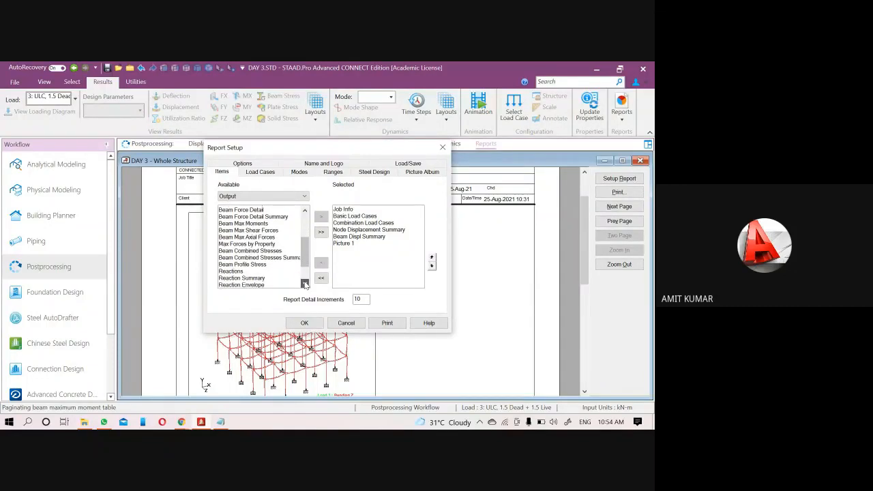
pyautogui.click(305, 284)
pyautogui.click(305, 284)
pyautogui.click(305, 284)
pyautogui.moveTo(305, 262)
pyautogui.mouseDown()
pyautogui.moveTo(310, 276)
pyautogui.moveTo(312, 257)
pyautogui.mouseUp()
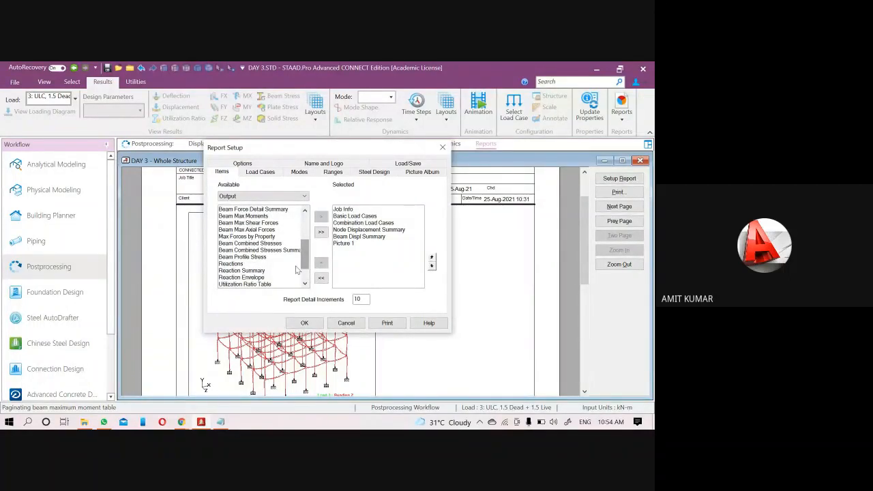
pyautogui.click(269, 236)
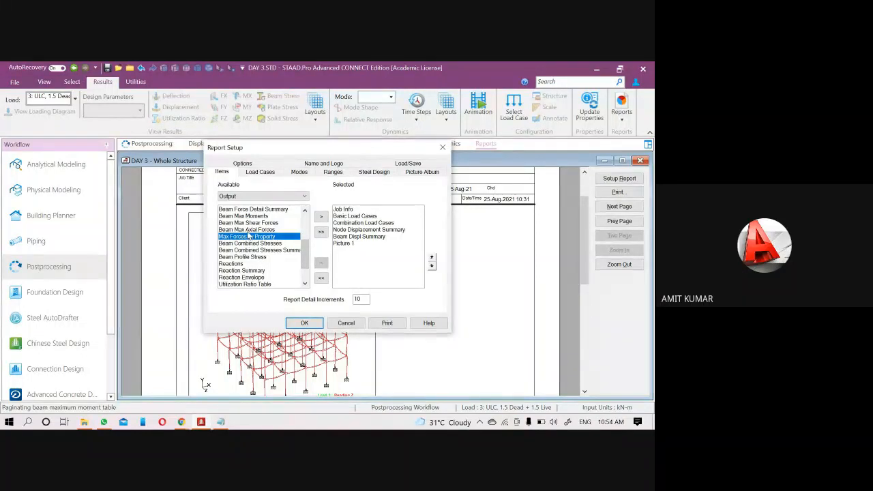
pyautogui.click(257, 231)
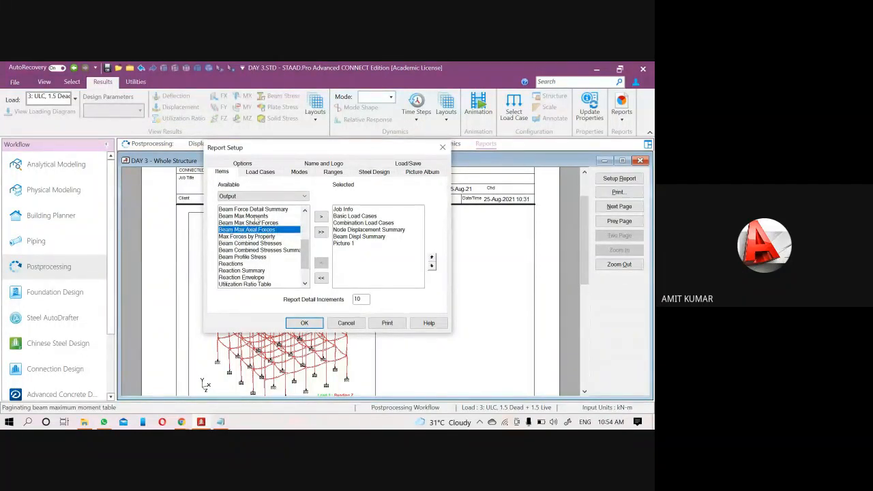
pyautogui.click(257, 217)
pyautogui.click(270, 210)
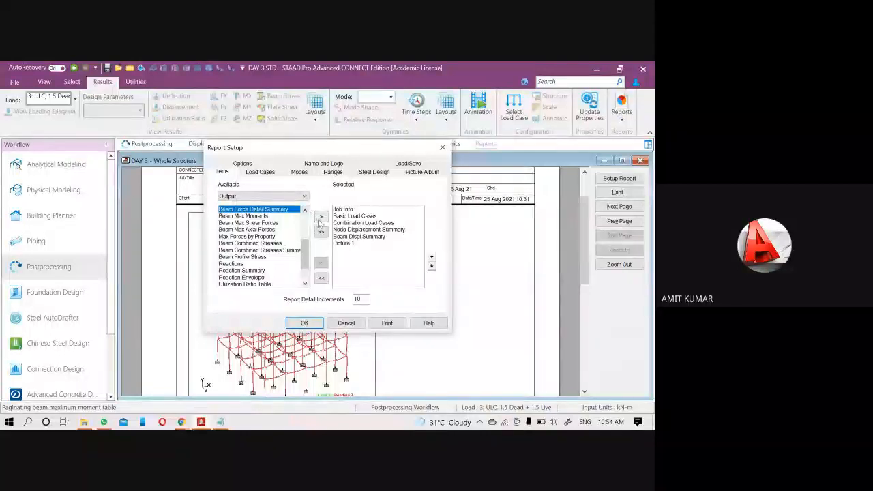
pyautogui.click(320, 218)
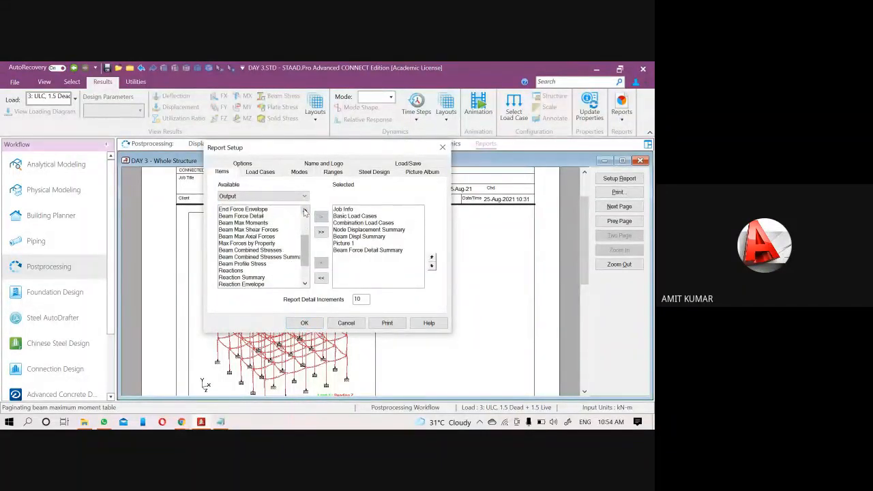
# Look back through the available output items and apply the report setup
pyautogui.click(304, 211)
pyautogui.click(304, 211)
pyautogui.click(304, 211)
pyautogui.click(304, 211)
pyautogui.click(304, 212)
pyautogui.click(304, 211)
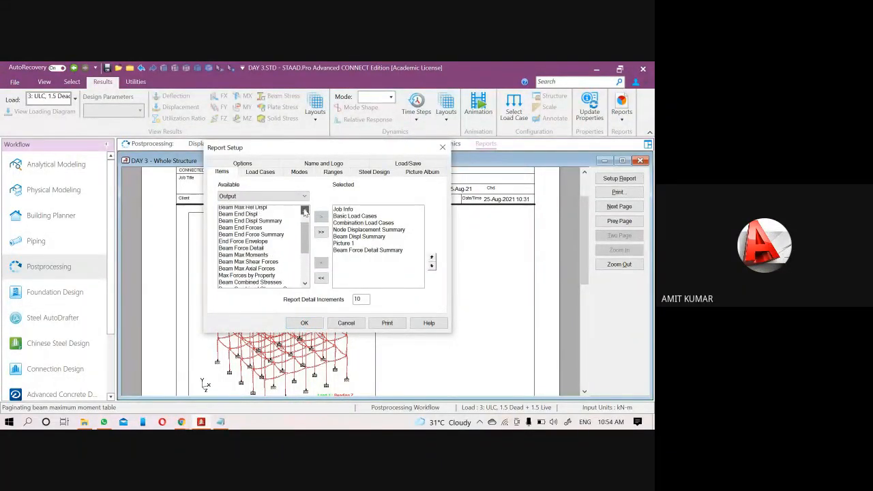
pyautogui.click(305, 211)
pyautogui.click(305, 212)
pyautogui.click(305, 211)
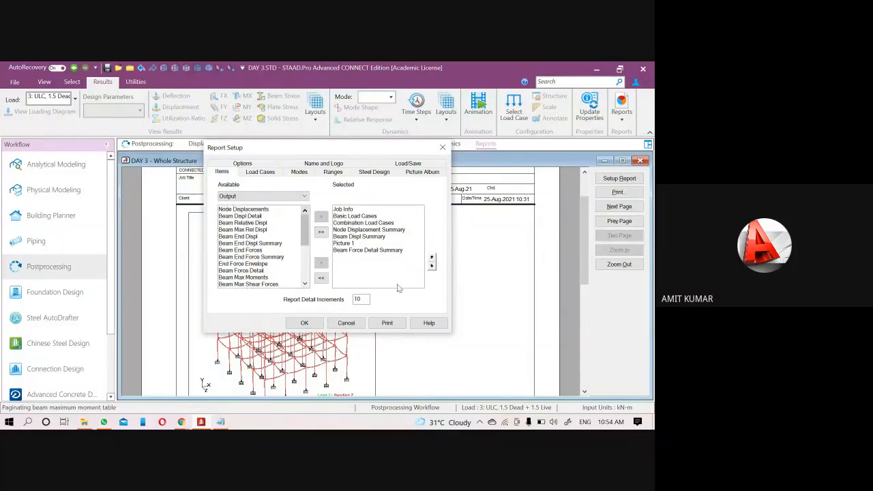
pyautogui.click(302, 324)
# Review the regenerated report from the load cases on the first page to the Beam Force Detail Summary and bending picture on the last
pyautogui.scroll(-10, 394, 371)
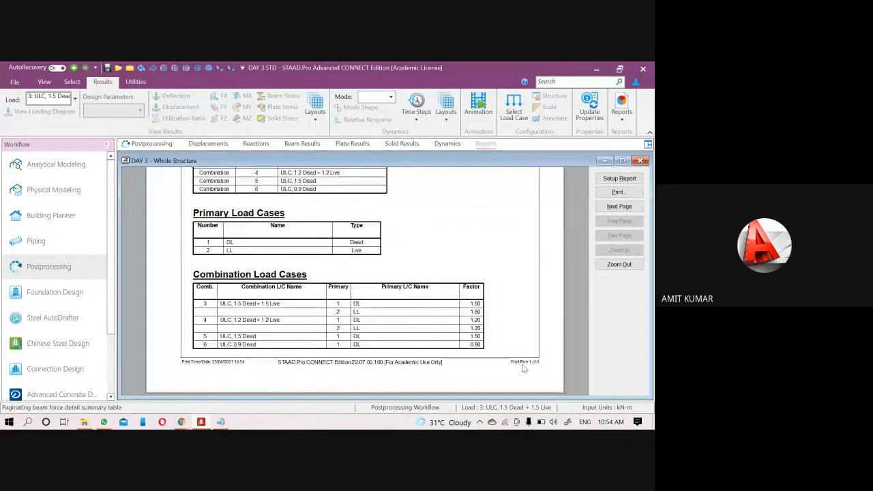
pyautogui.click(628, 207)
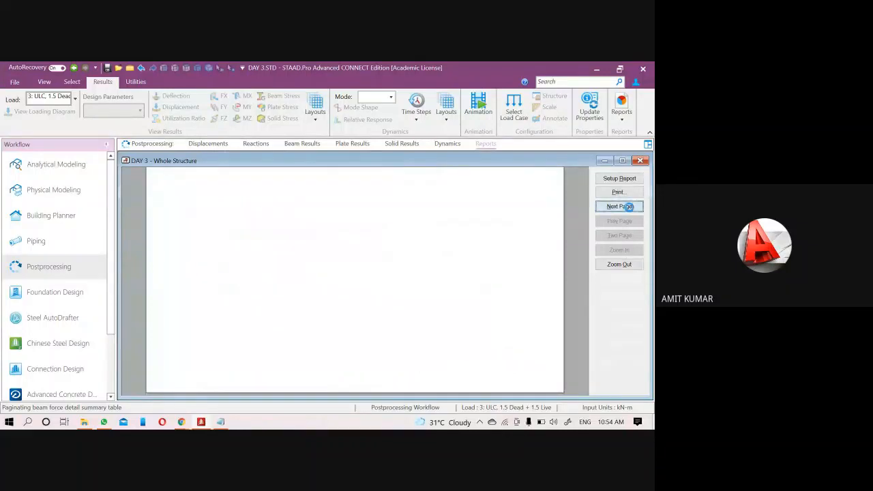
pyautogui.click(629, 207)
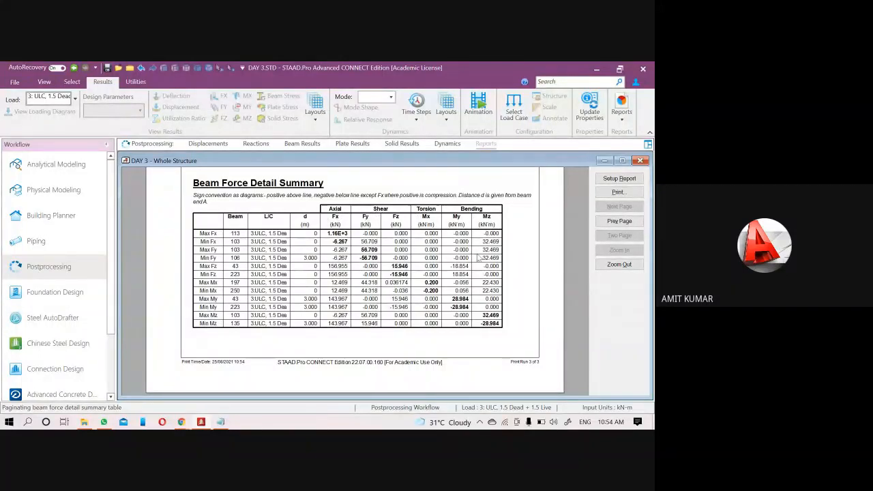
pyautogui.scroll(2, 449, 275)
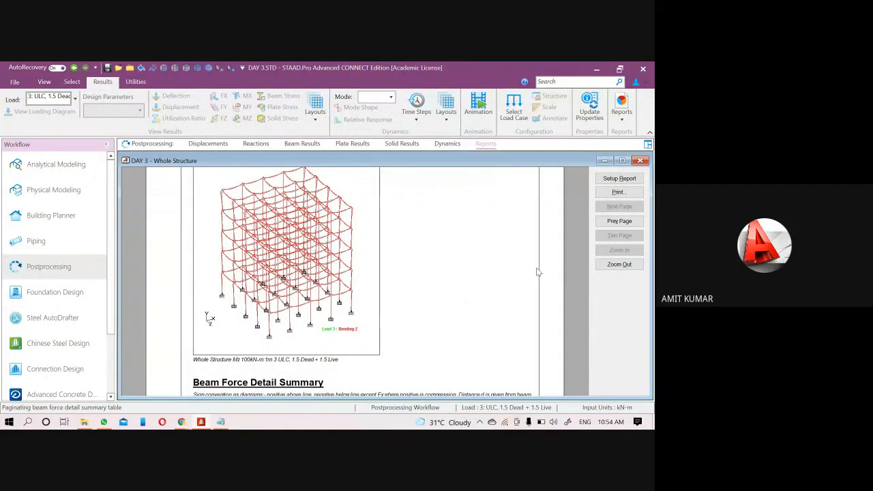
# Print all pages of the report with Microsoft Print to PDF
pyautogui.click(618, 193)
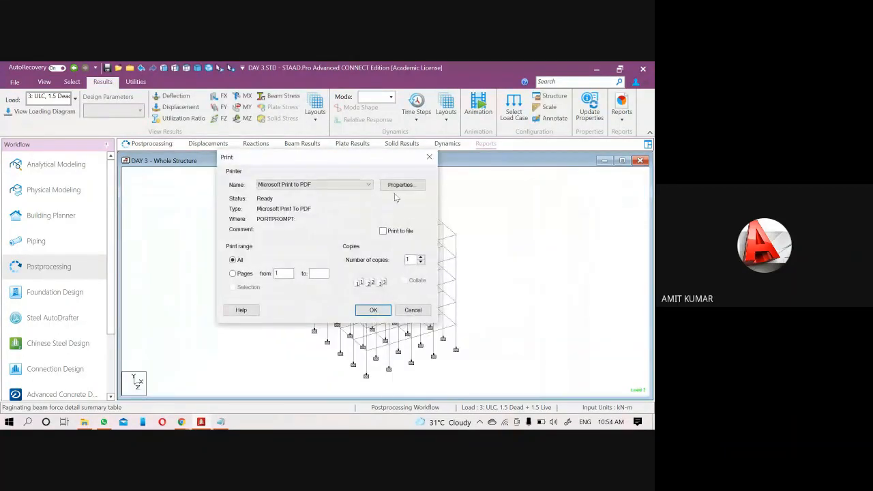
pyautogui.click(353, 185)
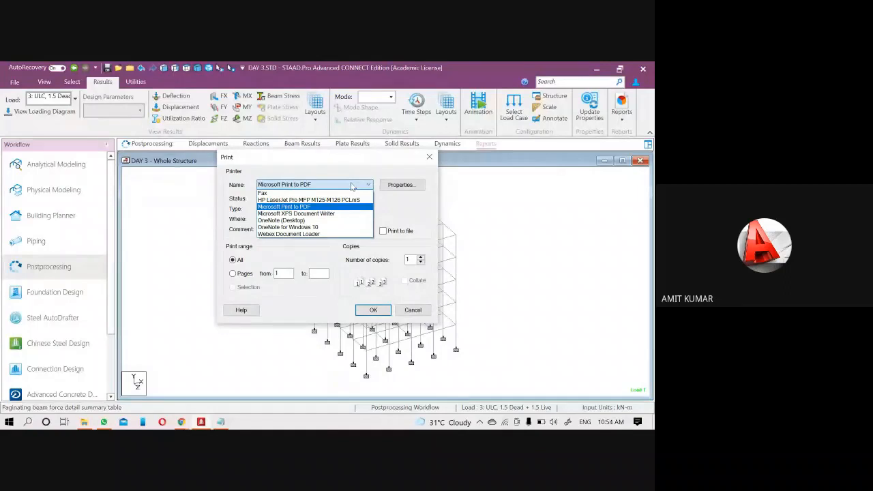
pyautogui.click(311, 207)
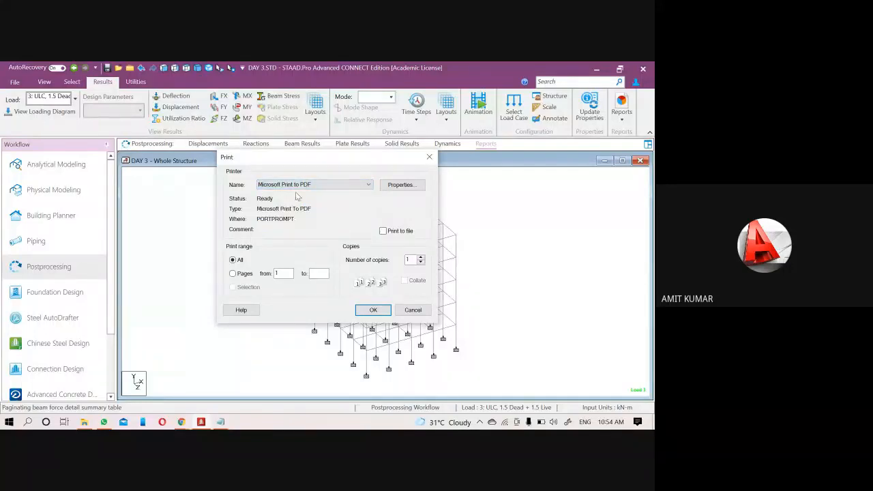
pyautogui.click(369, 309)
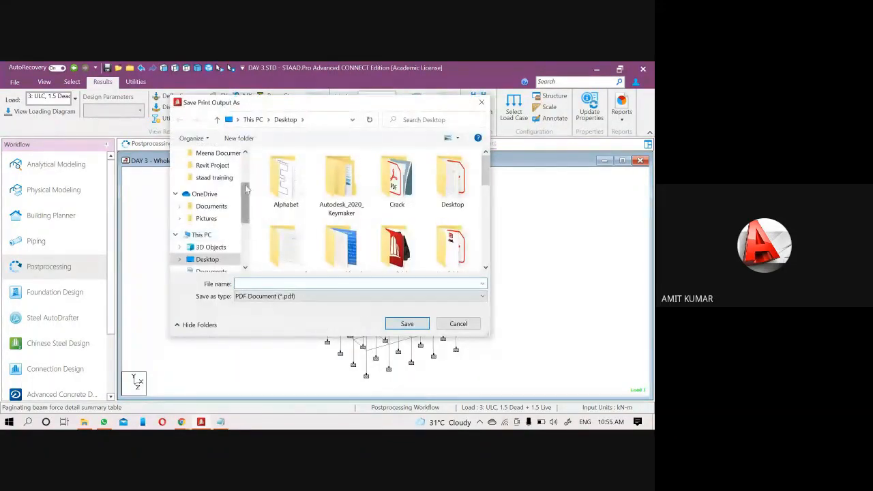
# Save the PDF print output on the Desktop as REPORT OF PROJECT 1
pyautogui.scroll(5, 246, 189)
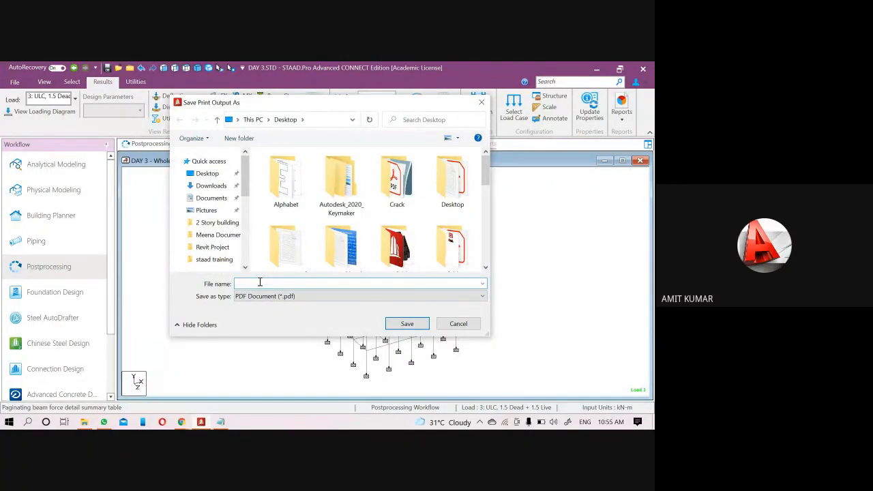
pyautogui.write('PROJECT')
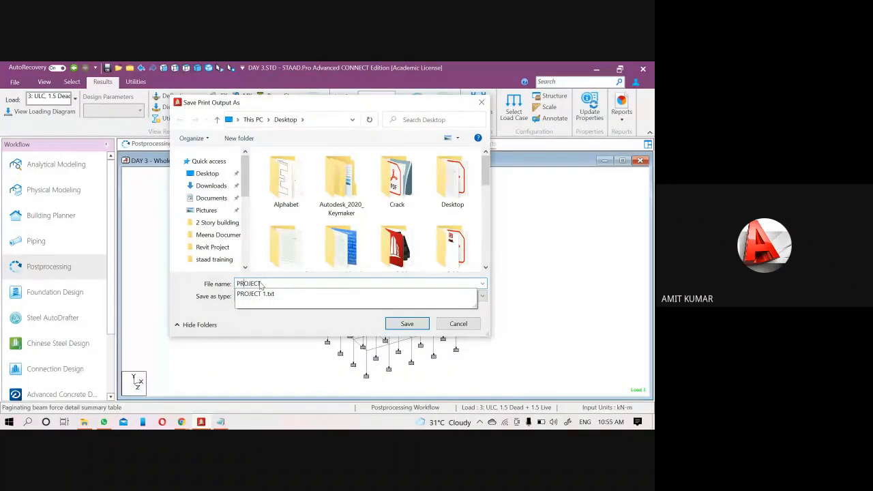
pyautogui.write('rE')
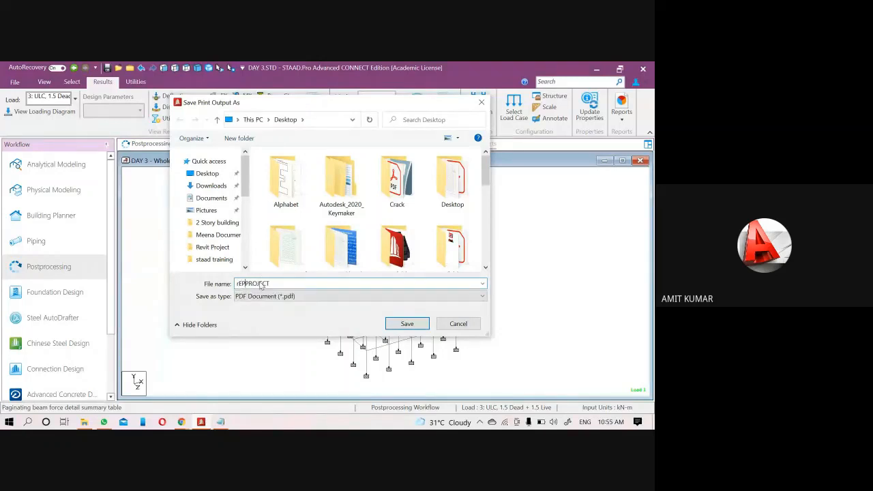
pyautogui.press('BackSpace')
pyautogui.press('BackSpace')
pyautogui.write('REPORT OF PROJECT')
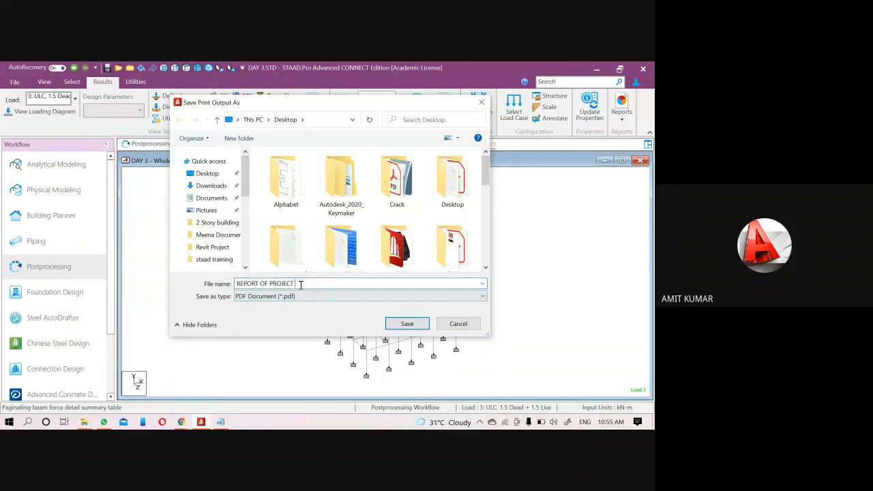
pyautogui.write(' 1')
pyautogui.click(414, 324)
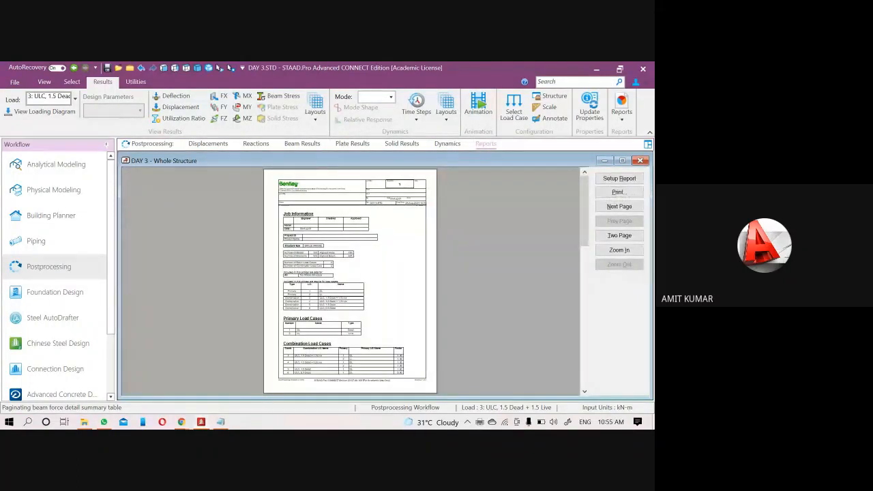
# Open the REPORT OF PROJECT 1 PDF from the desktop, look over its first page, and close it
pyautogui.click(653, 423)
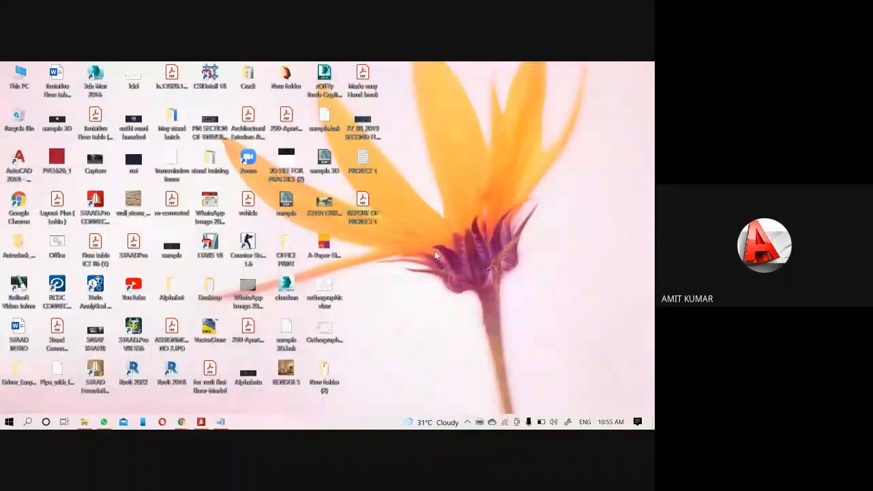
pyautogui.scroll(-6, 347, 222)
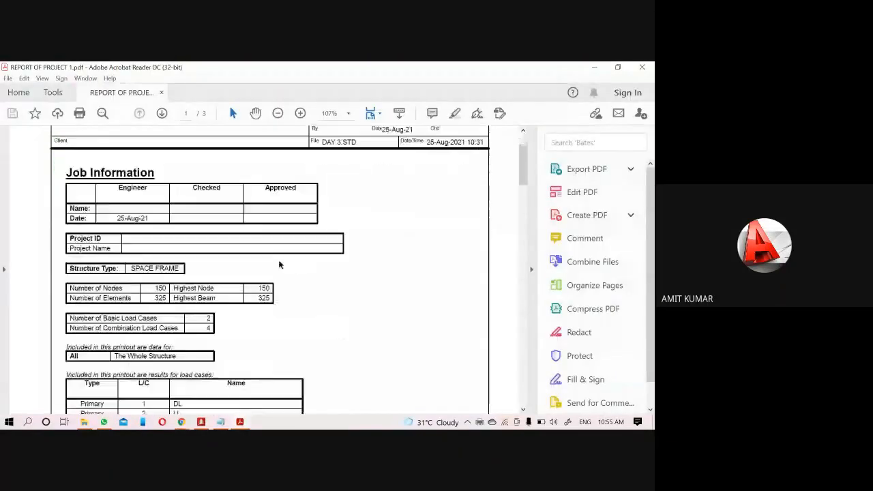
pyautogui.moveTo(523, 179); pyautogui.dragTo(526, 155)
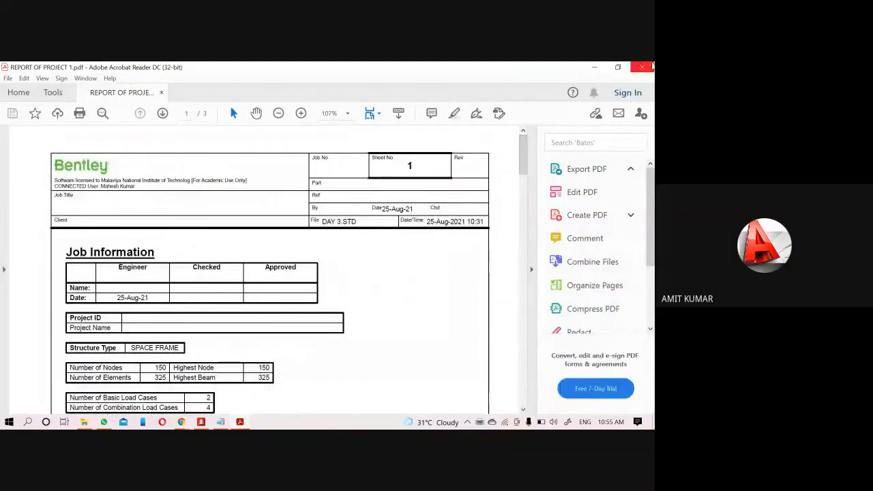
pyautogui.click(644, 67)
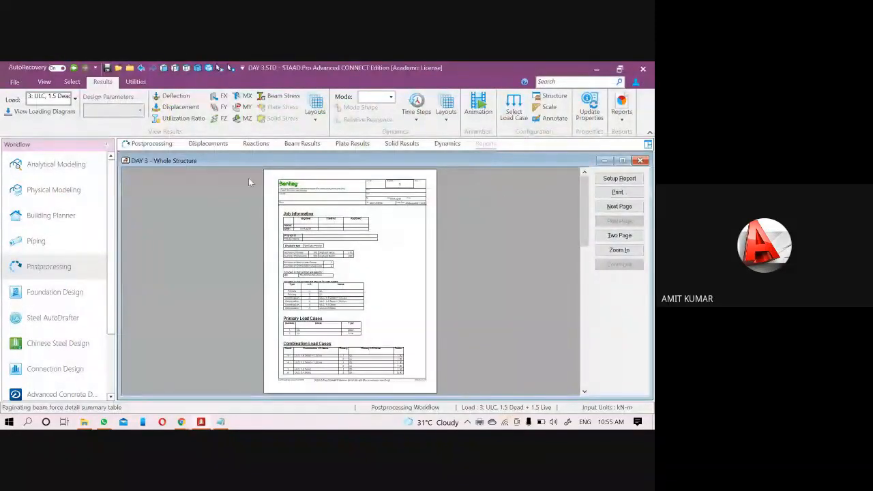
# Return to analytical modeling and set ZD of the beams' rectangular concrete section (reference 2) to 0.3 m, deleting the result files
pyautogui.click(68, 164)
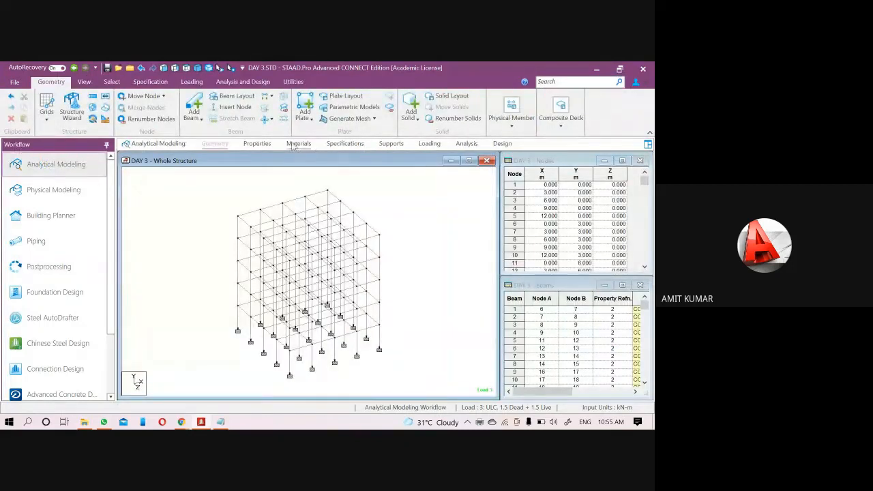
pyautogui.click(257, 143)
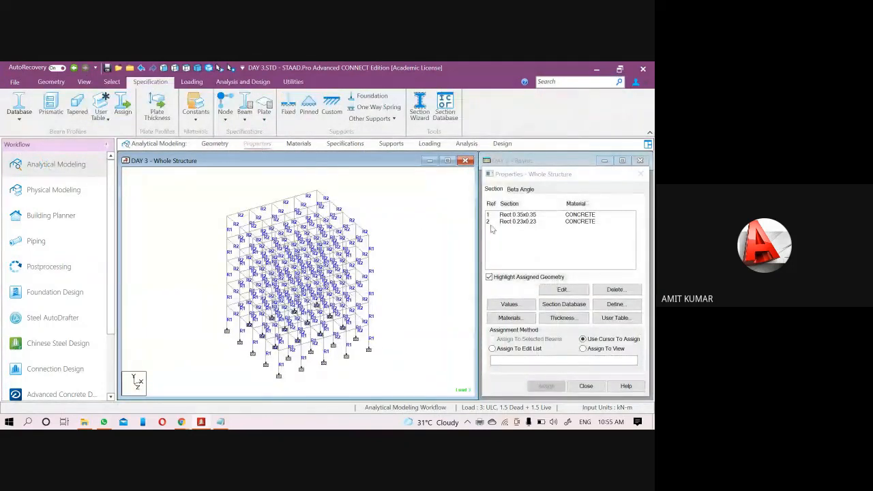
pyautogui.click(528, 223)
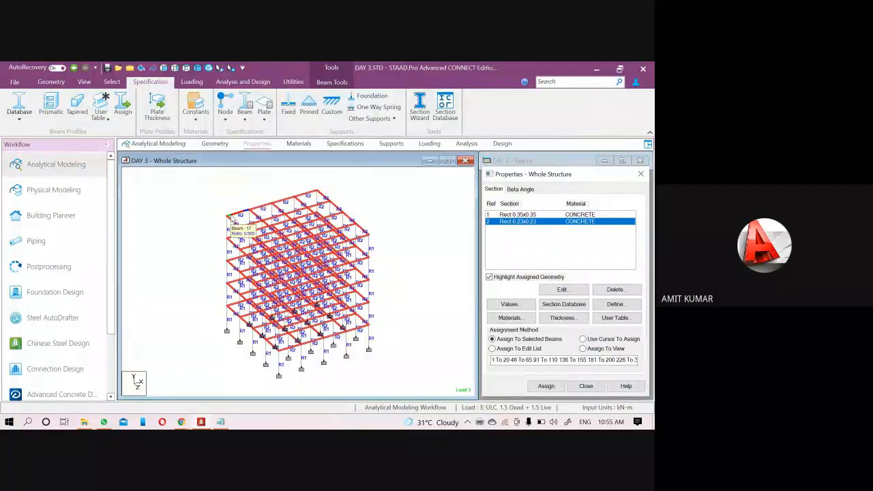
pyautogui.click(577, 291)
pyautogui.press('Tab')
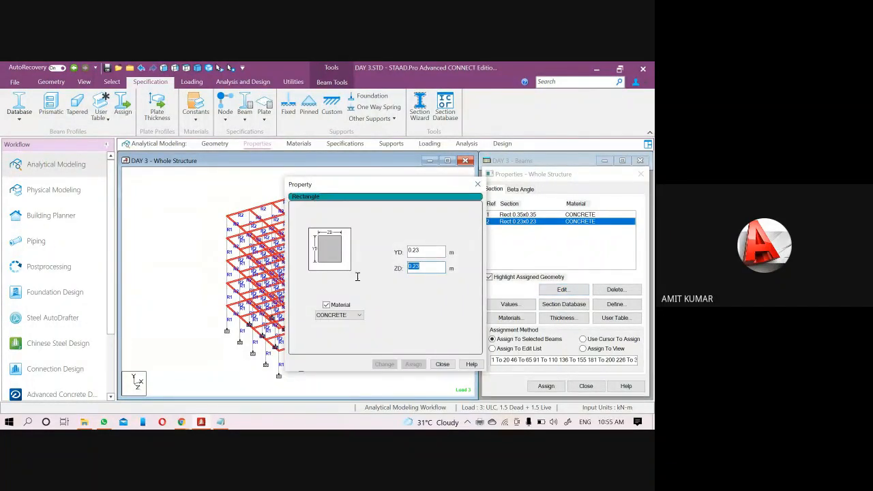
pyautogui.write('.3')
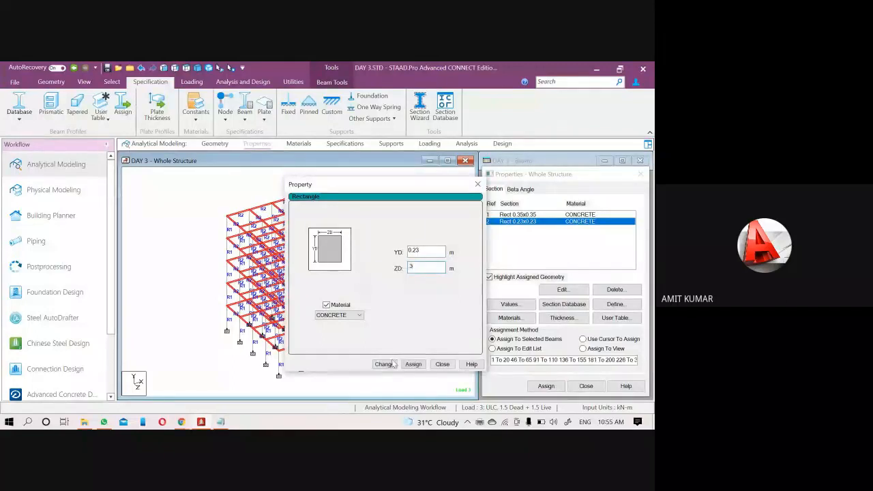
pyautogui.click(388, 363)
pyautogui.click(417, 305)
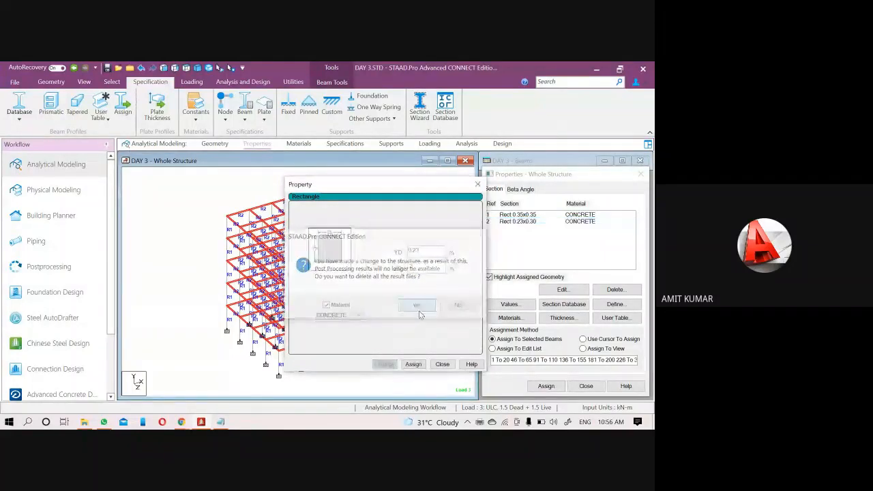
pyautogui.click(442, 364)
pyautogui.click(523, 222)
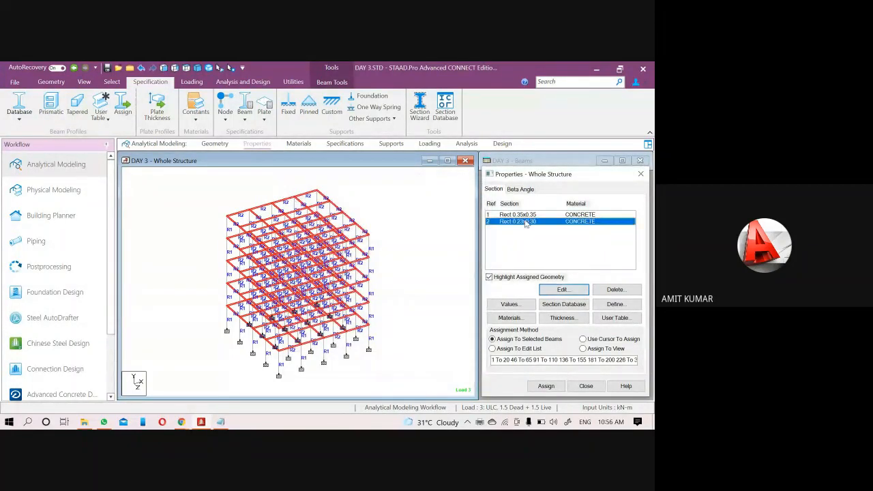
# Add another Perform Analysis command with the All print option to the analysis commands
pyautogui.click(254, 82)
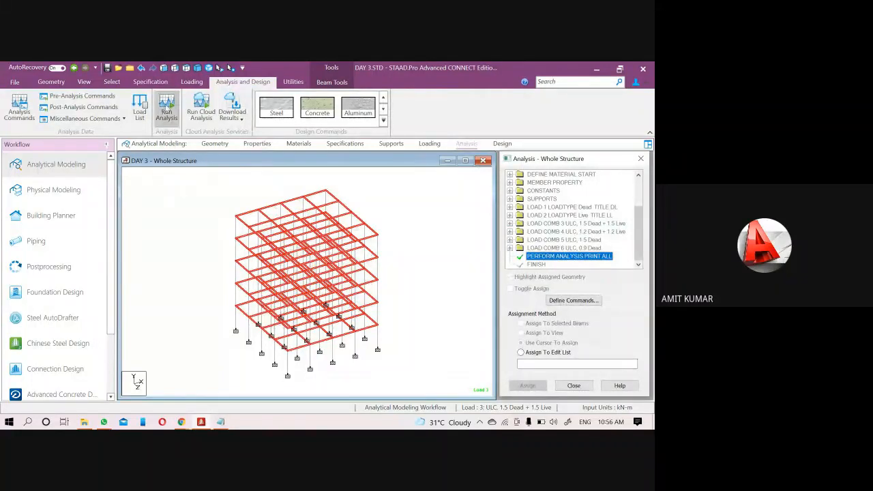
pyautogui.click(23, 107)
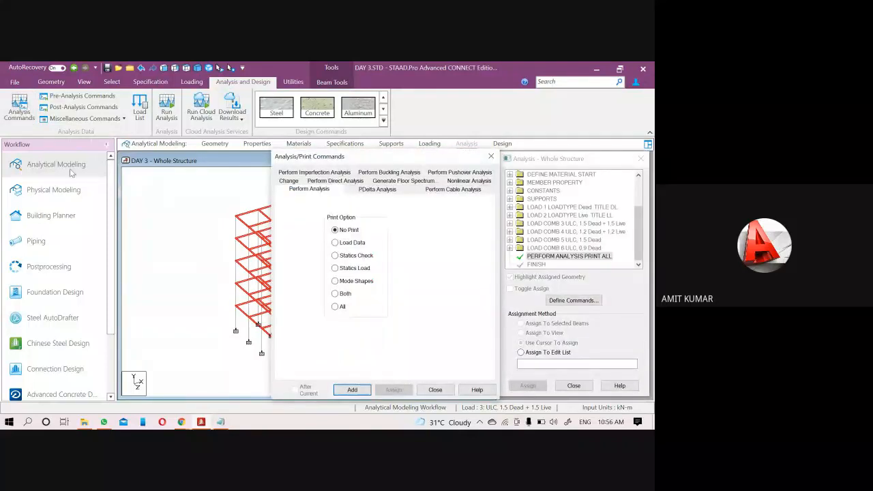
pyautogui.click(335, 307)
pyautogui.click(352, 390)
pyautogui.click(435, 390)
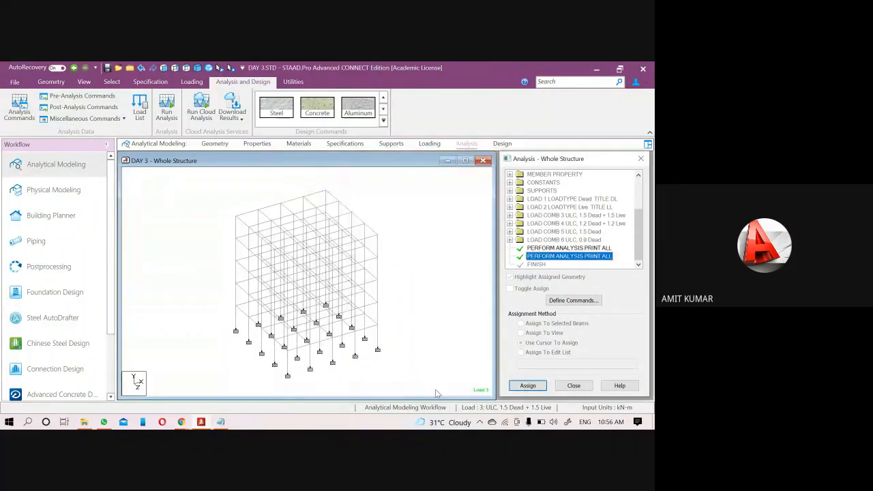
# Save the modified structure, run the analysis with both analysis commands, and check the errors and warnings in the output file
pyautogui.click(167, 109)
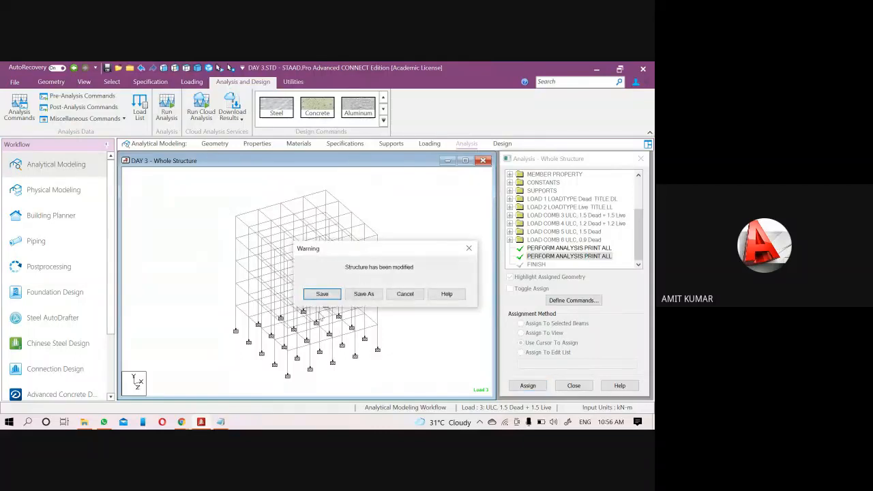
pyautogui.click(324, 297)
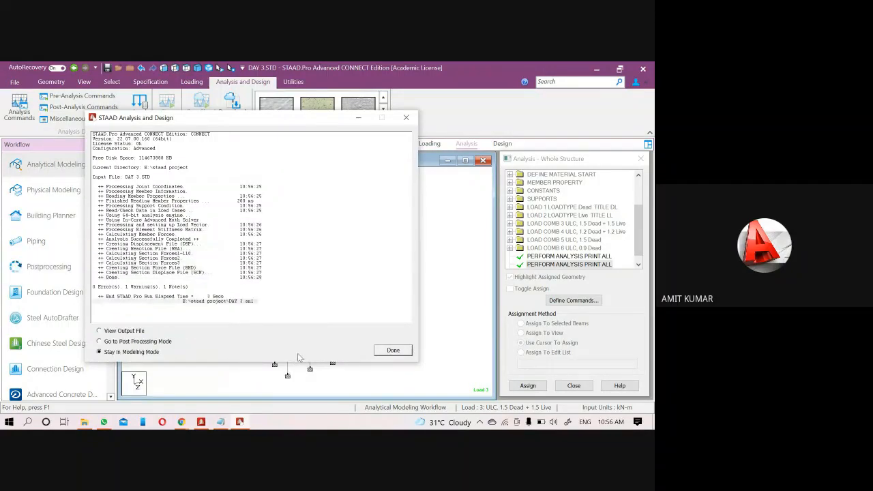
pyautogui.click(117, 332)
pyautogui.click(393, 350)
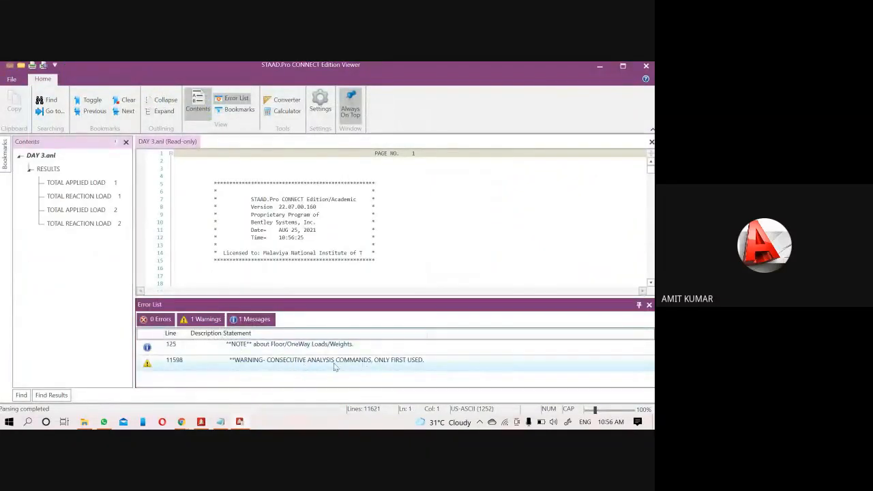
pyautogui.click(646, 66)
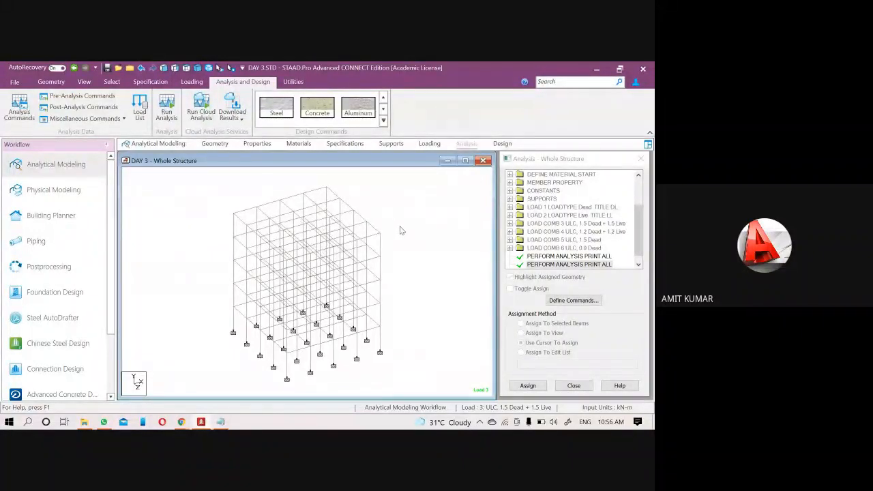
# Delete the duplicate PERFORM ANALYSIS PRINT ALL command from the analysis command list
pyautogui.click(530, 159)
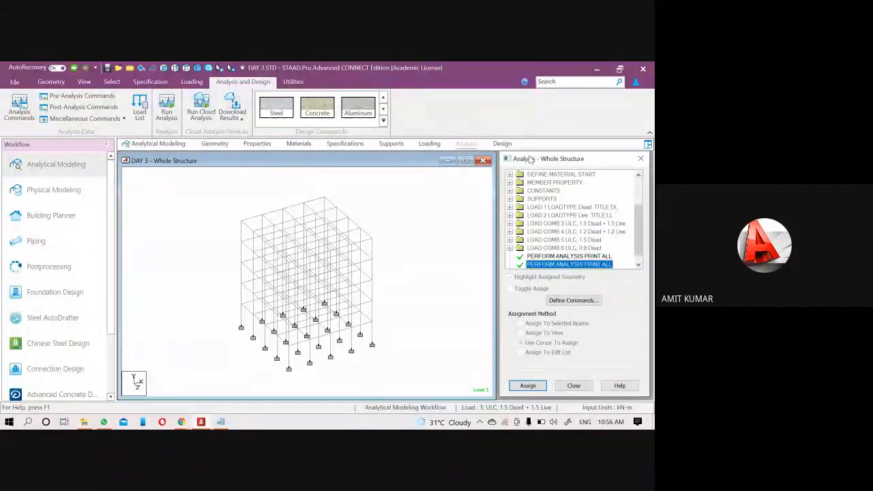
pyautogui.moveTo(637, 235); pyautogui.dragTo(639, 249)
pyautogui.click(592, 248)
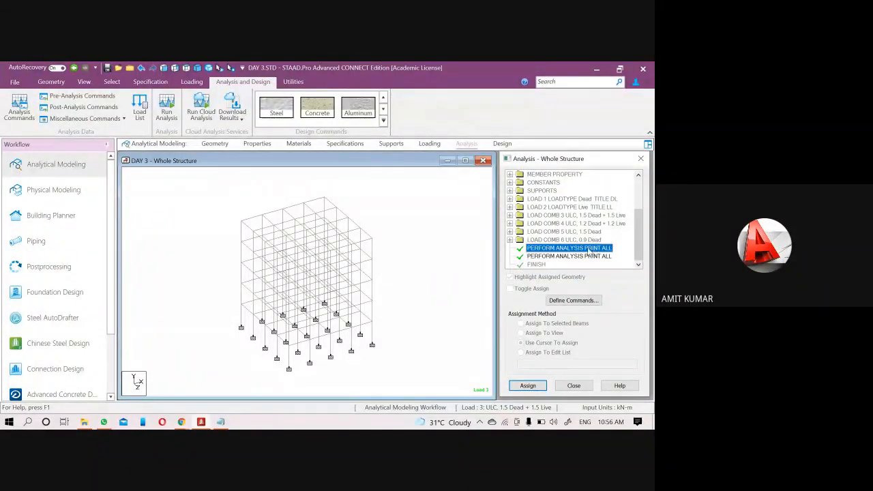
pyautogui.click(593, 255)
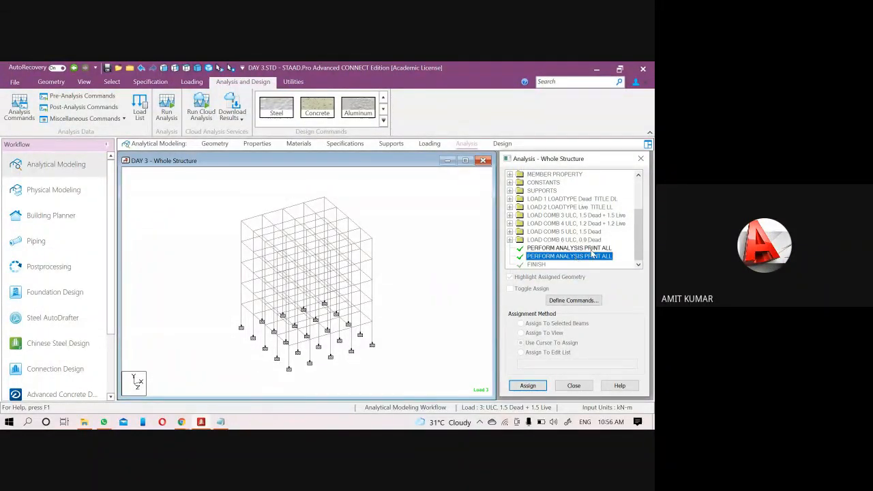
pyautogui.click(590, 249)
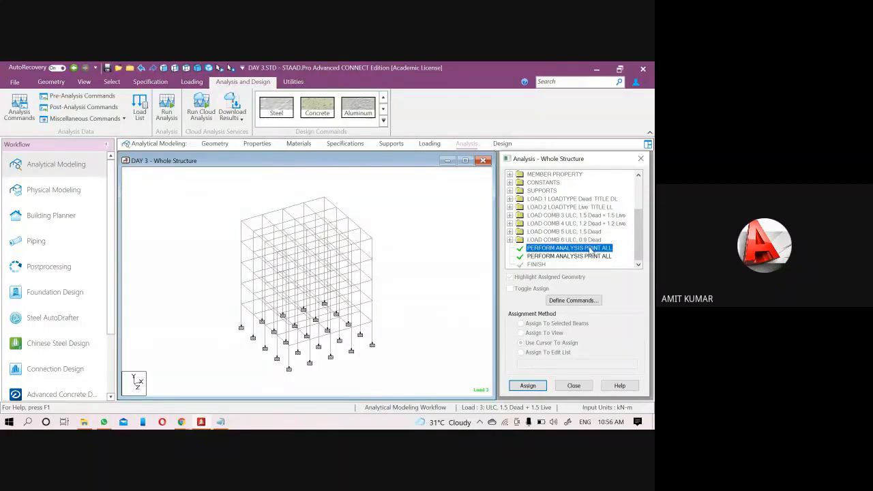
pyautogui.press('Delete')
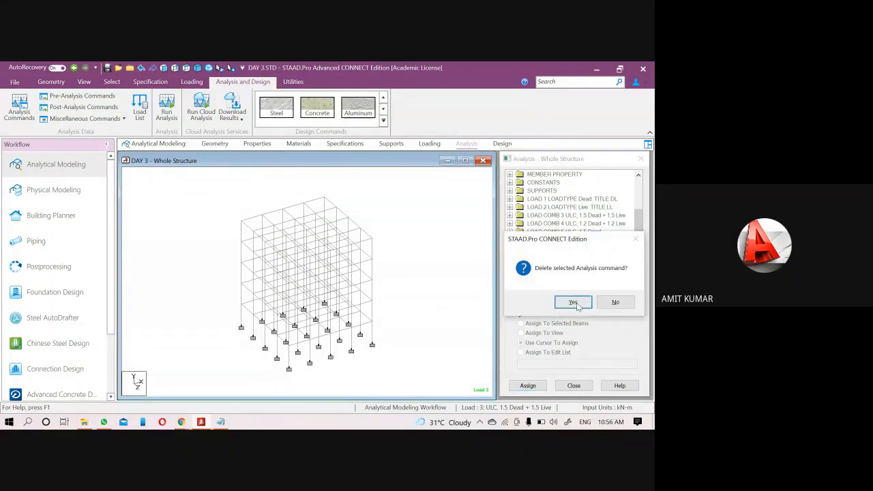
pyautogui.click(573, 301)
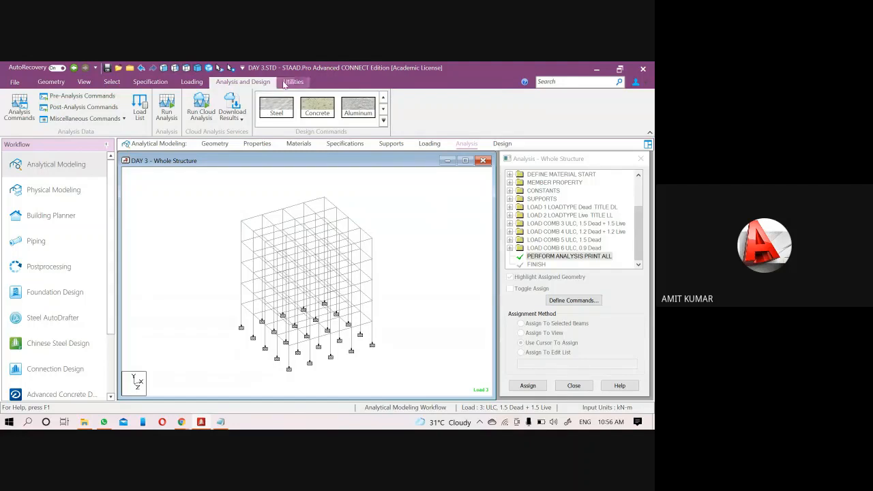
# Save the structure, rerun the analysis with the single analysis command, and check its output file for errors and warnings
pyautogui.click(164, 109)
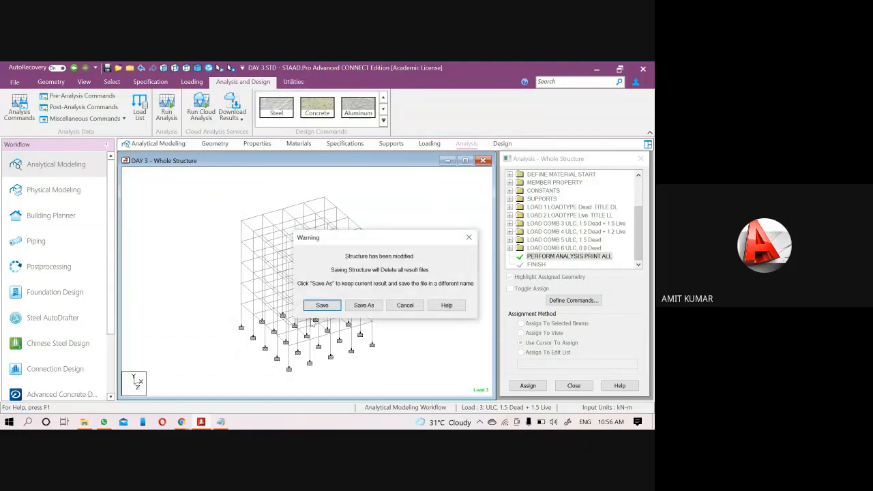
pyautogui.click(311, 304)
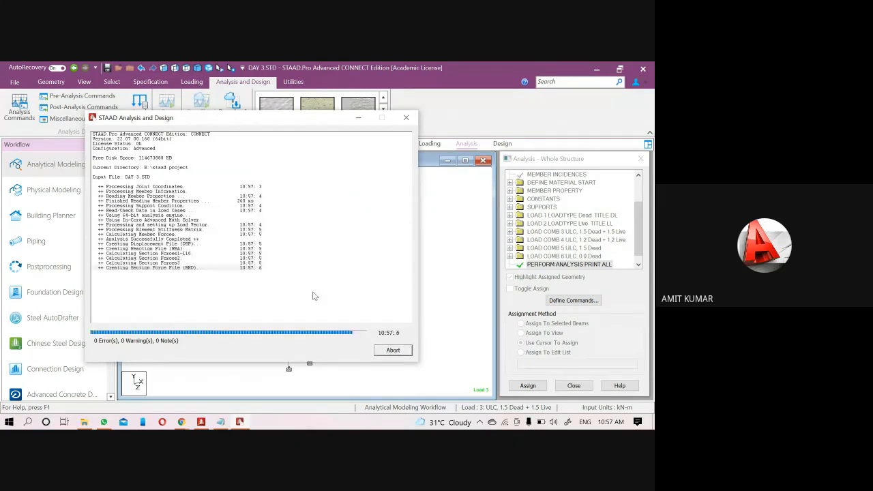
pyautogui.click(100, 331)
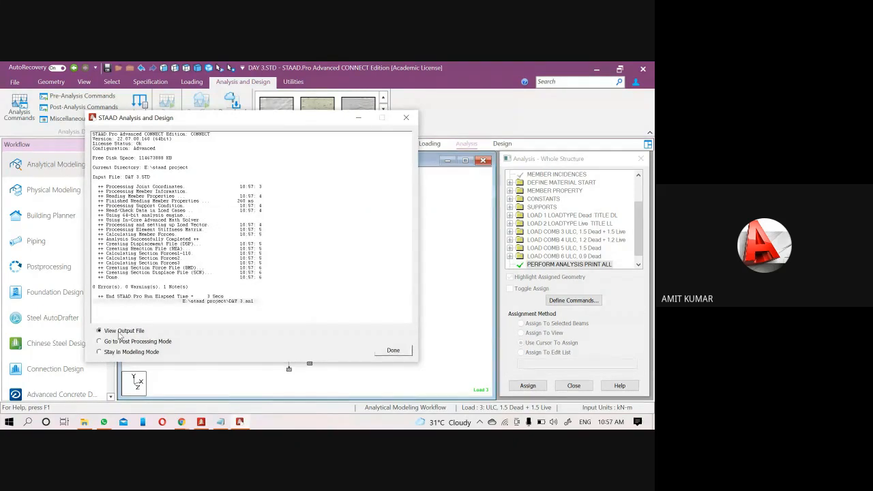
pyautogui.click(394, 351)
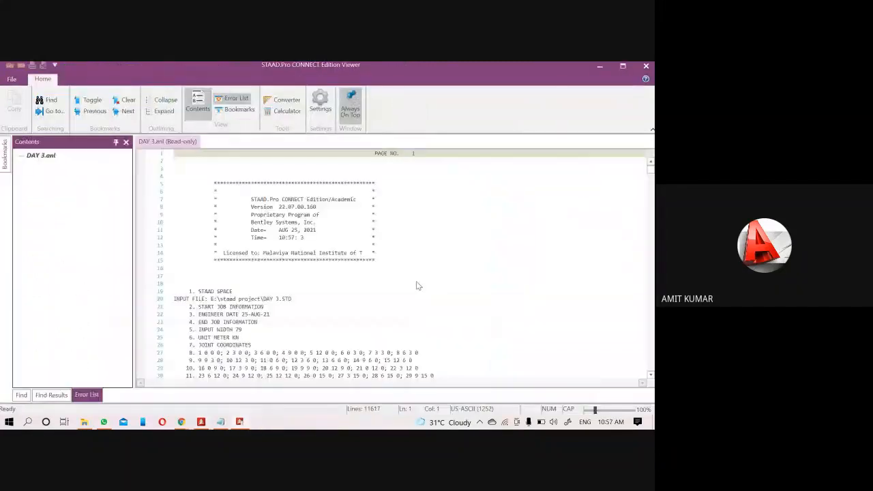
pyautogui.click(601, 66)
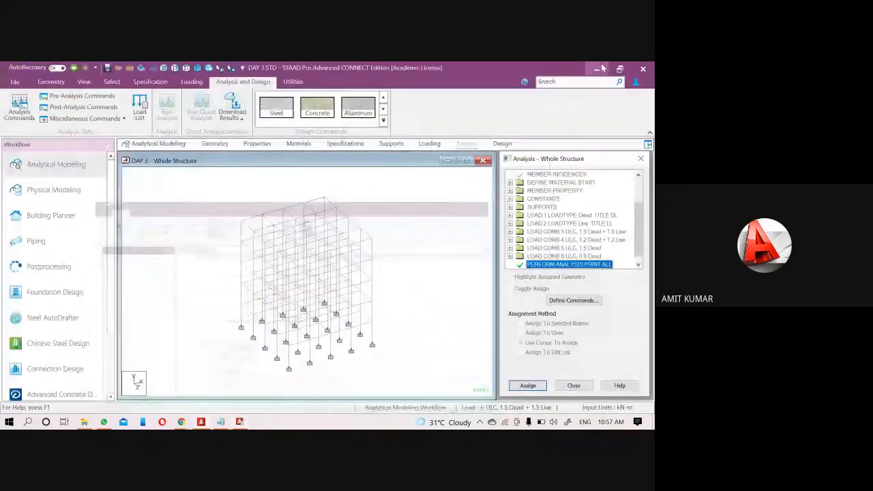
pyautogui.click(240, 422)
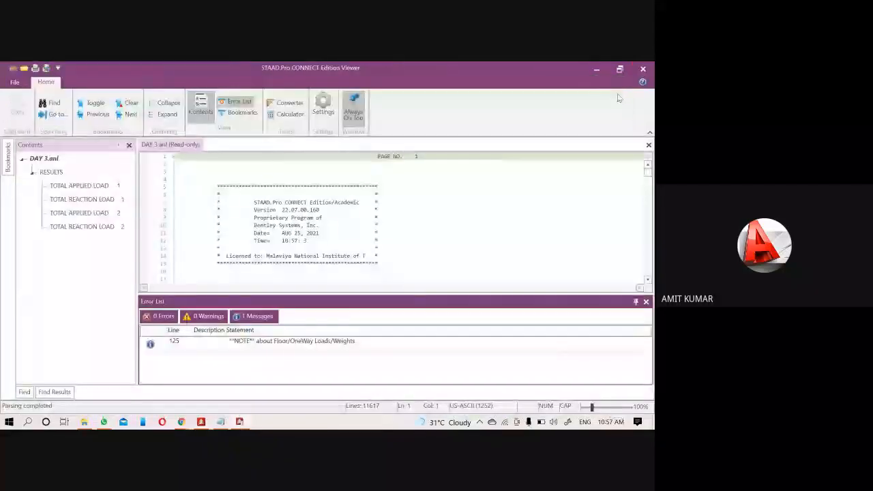
pyautogui.click(643, 69)
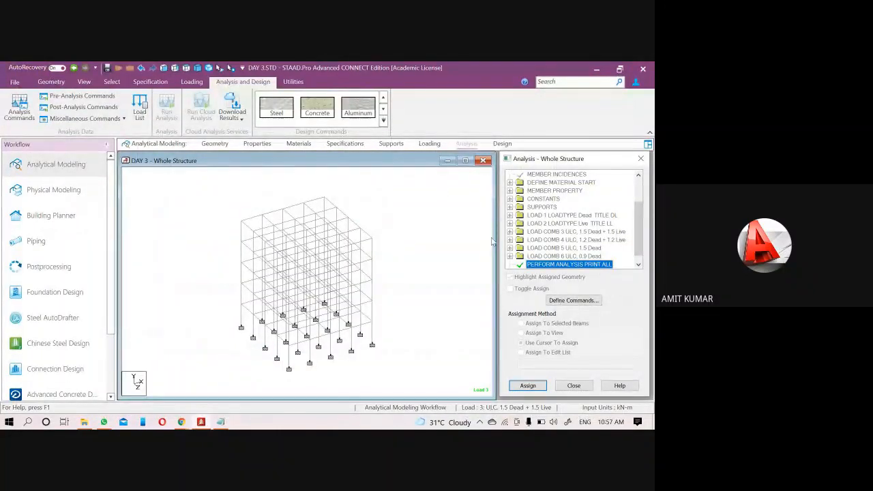
# Delete the Rect 0.23x0.30 section from the properties and open the rendered view of the structure
pyautogui.click(257, 143)
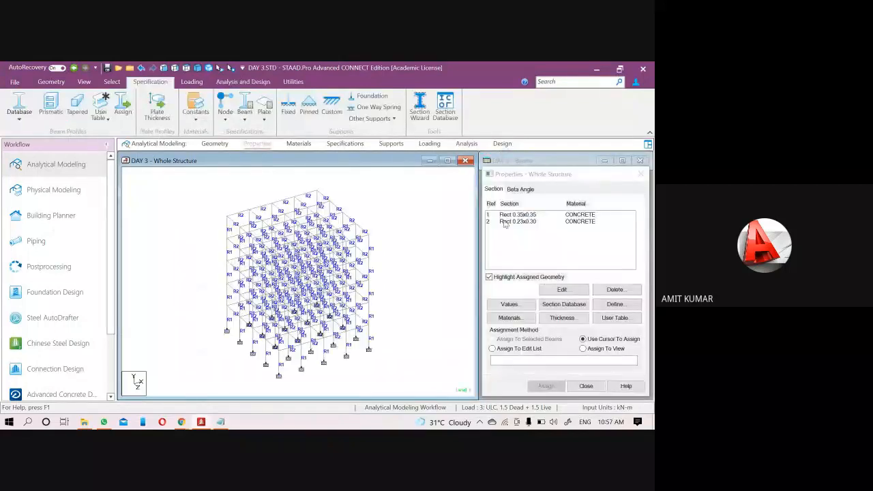
pyautogui.click(612, 290)
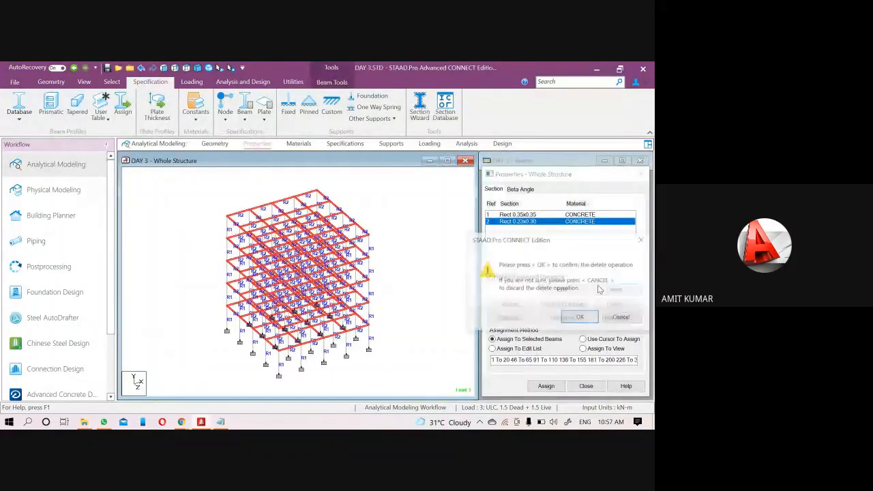
pyautogui.click(580, 317)
pyautogui.click(446, 254)
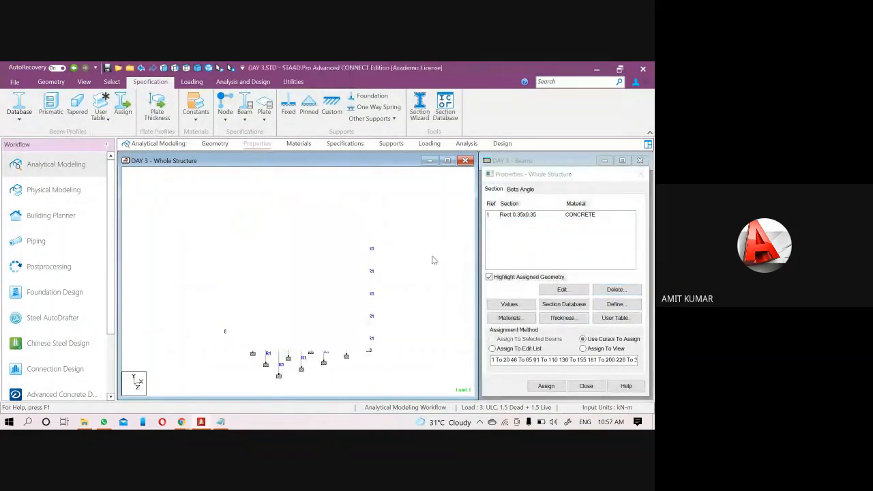
pyautogui.click(209, 69)
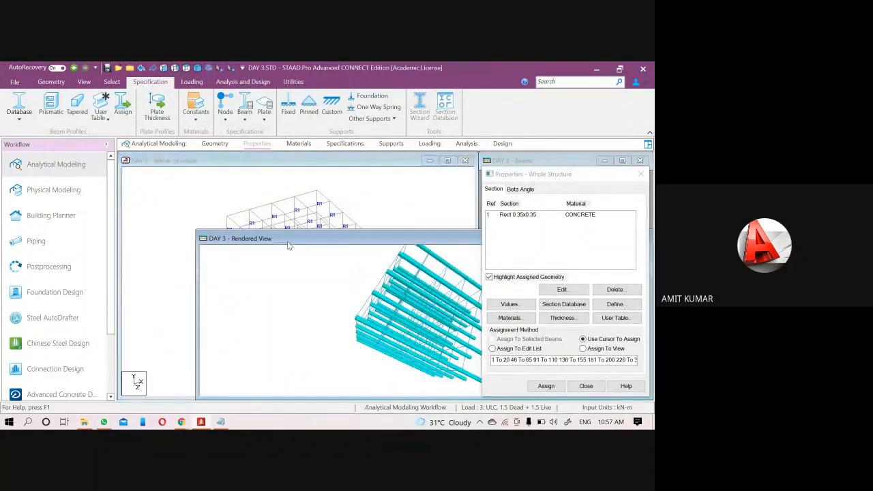
# Close the rendered view, rerun the analysis on the saved structure, and open its output file
pyautogui.moveTo(396, 233); pyautogui.dragTo(318, 240)
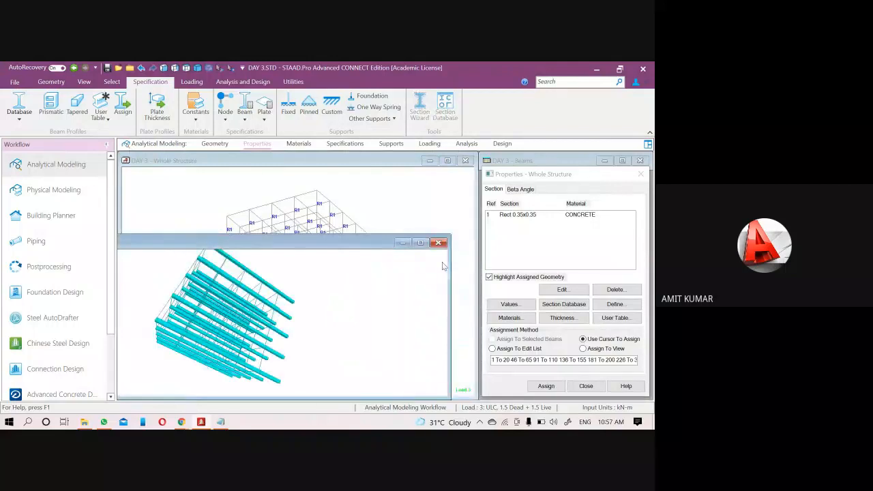
pyautogui.click(439, 244)
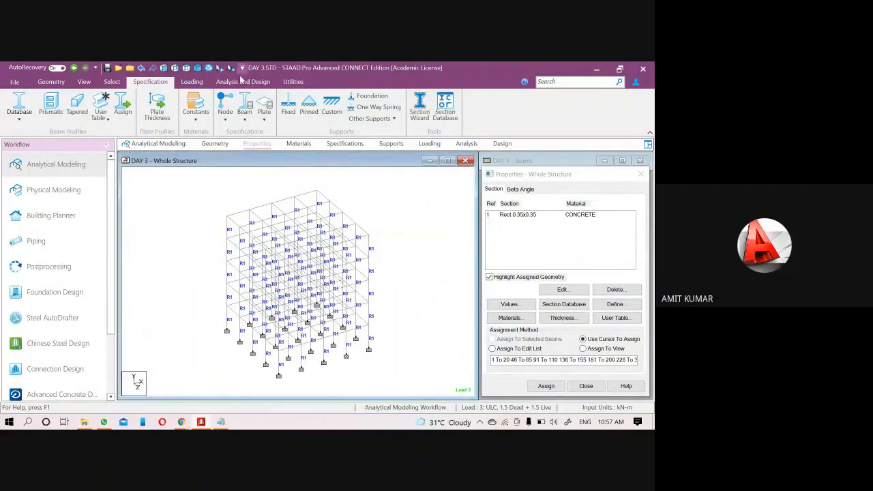
pyautogui.click(243, 82)
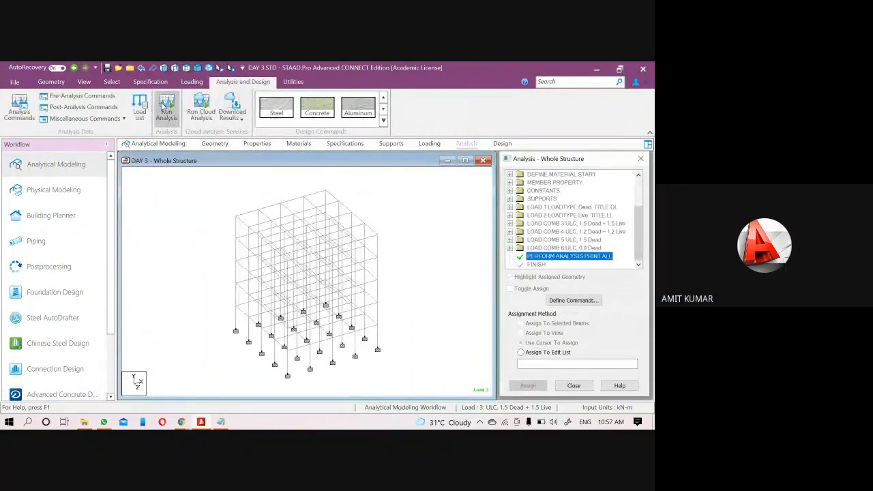
pyautogui.click(167, 109)
pyautogui.click(321, 305)
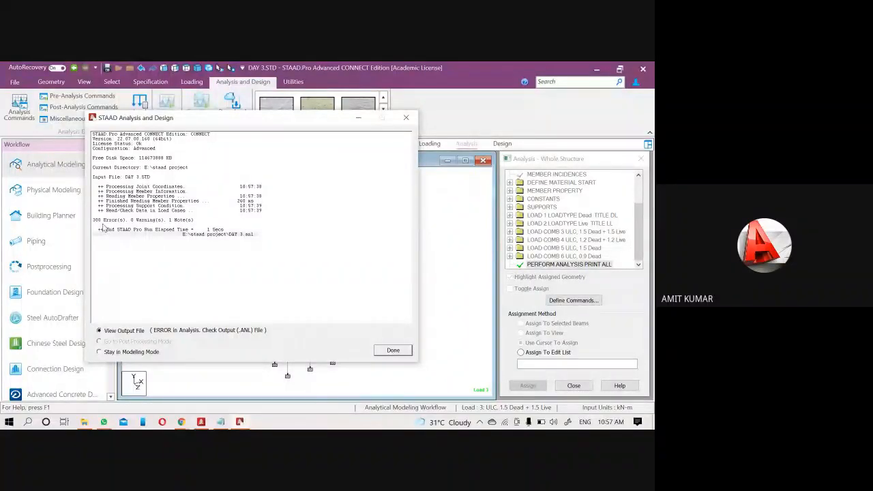
pyautogui.click(393, 350)
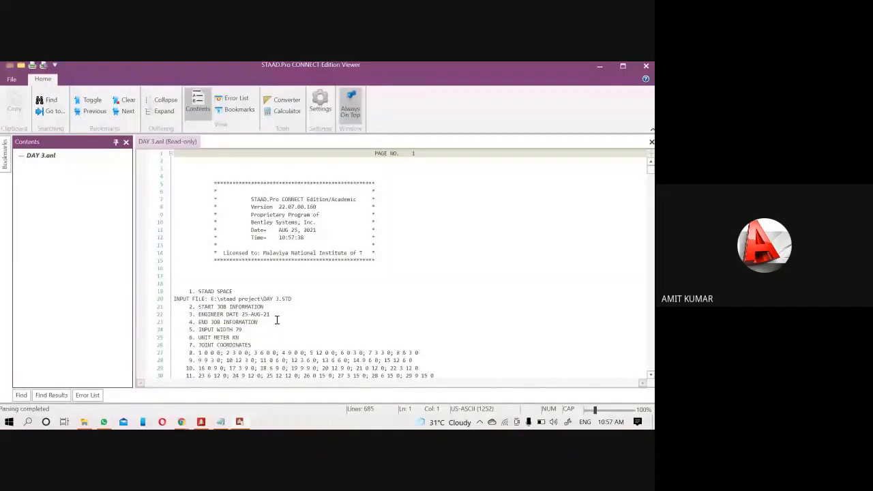
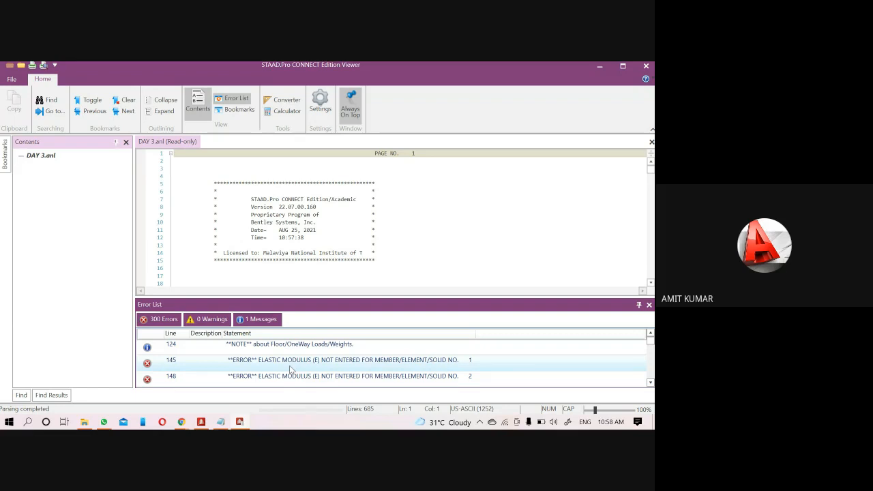
# Examine the error list of the DAY 3 analysis output, including the affected member numbers, and close the output viewer
pyautogui.scroll(-17, 312, 380)
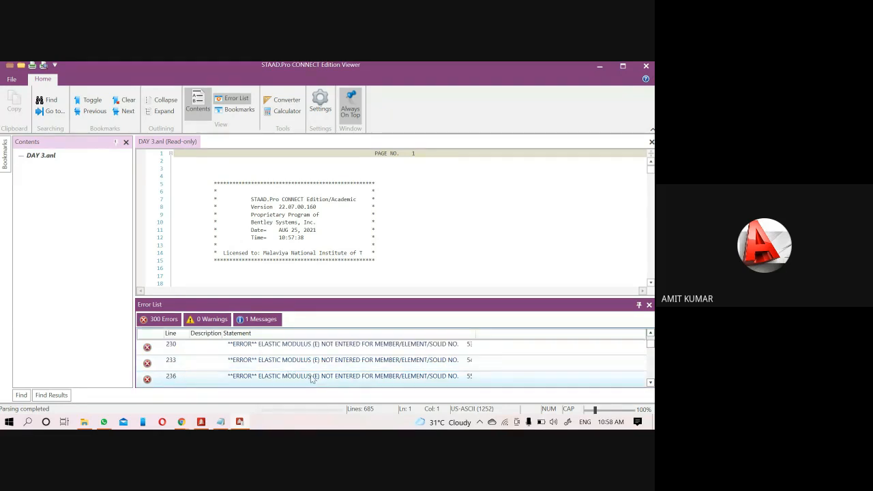
pyautogui.scroll(-18, 312, 380)
pyautogui.scroll(-5, 290, 382)
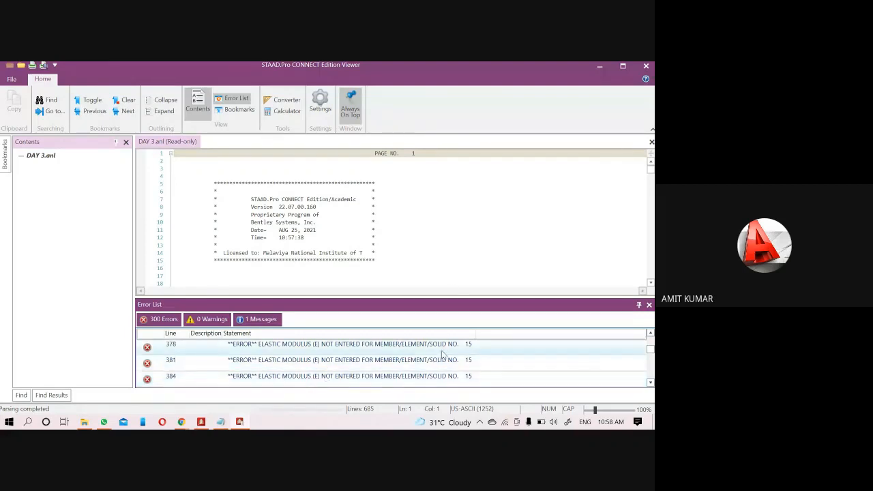
pyautogui.scroll(12, 411, 353)
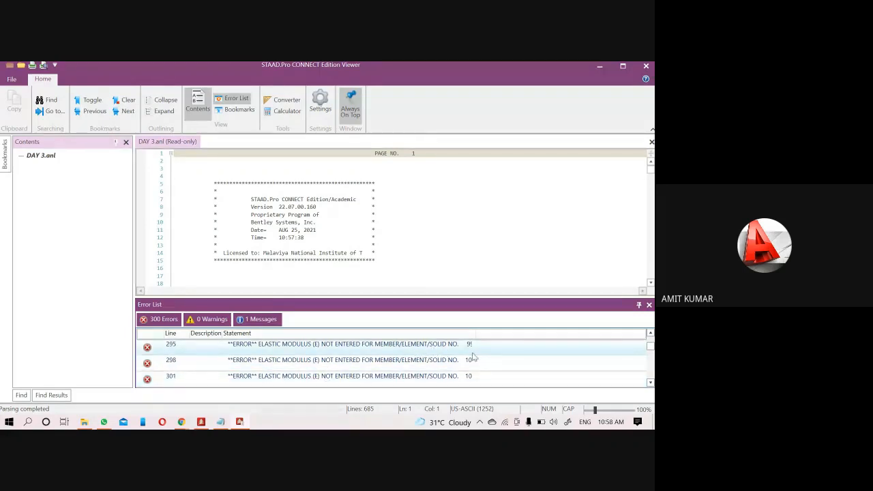
pyautogui.moveTo(475, 333); pyautogui.dragTo(491, 331)
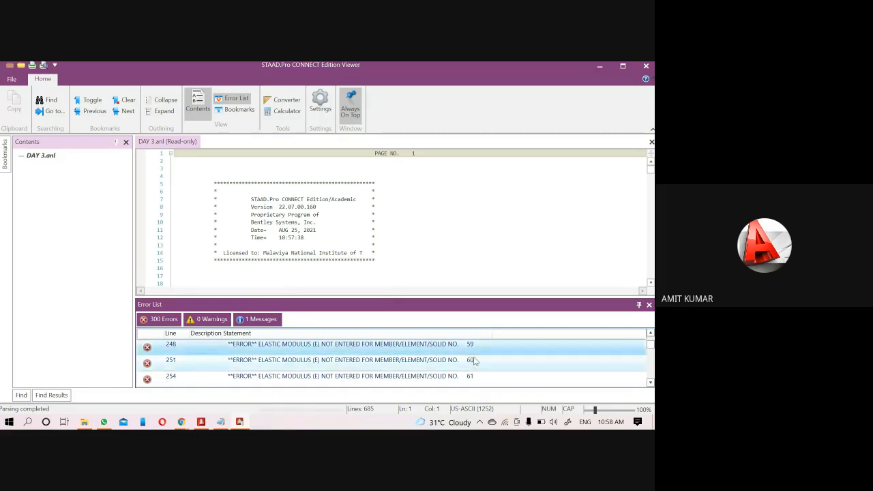
pyautogui.click(596, 66)
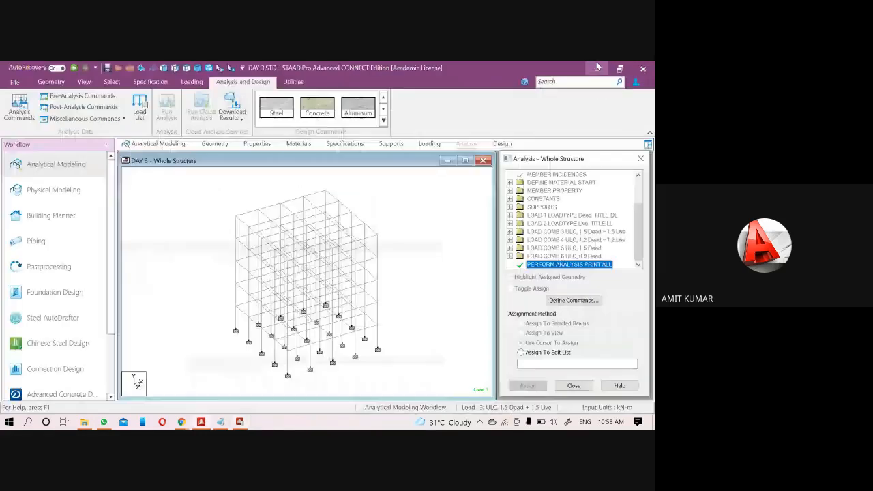
pyautogui.click(239, 423)
pyautogui.click(643, 69)
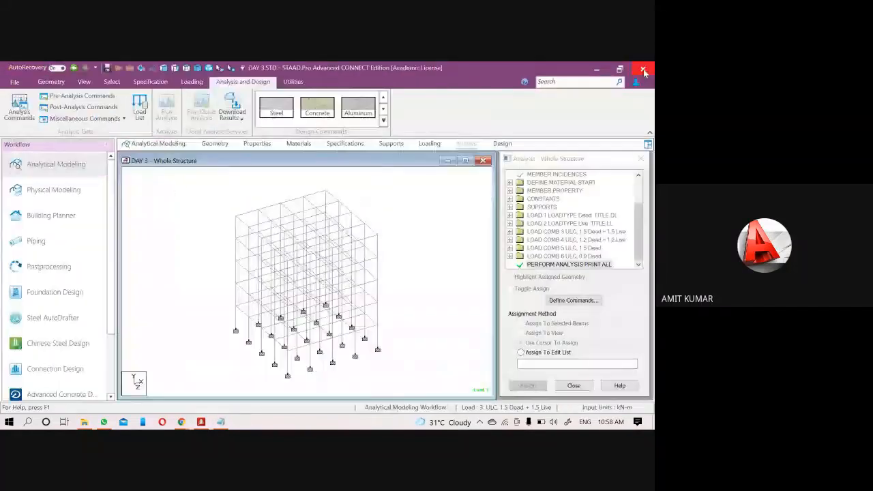
# Define a rectangular concrete section with YD 0.23 m and ZD 0.23 m in the structure's properties
pyautogui.click(258, 143)
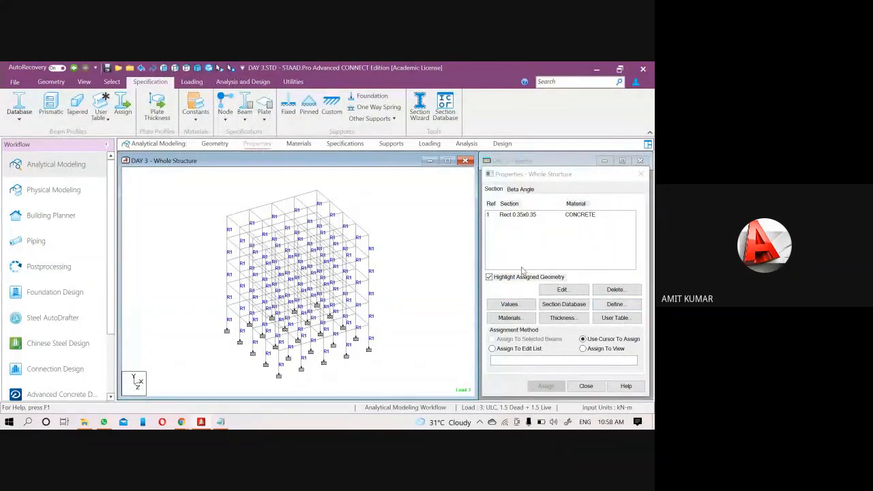
pyautogui.click(615, 305)
pyautogui.click(249, 197)
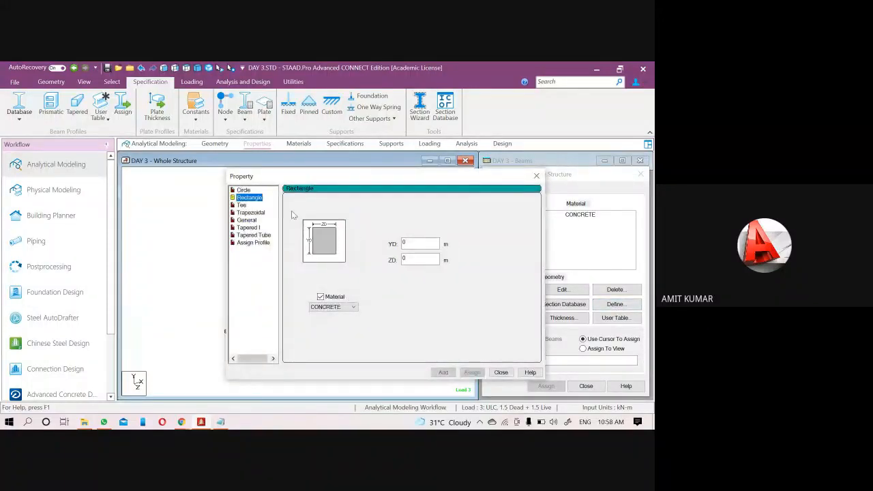
pyautogui.doubleClick(414, 244)
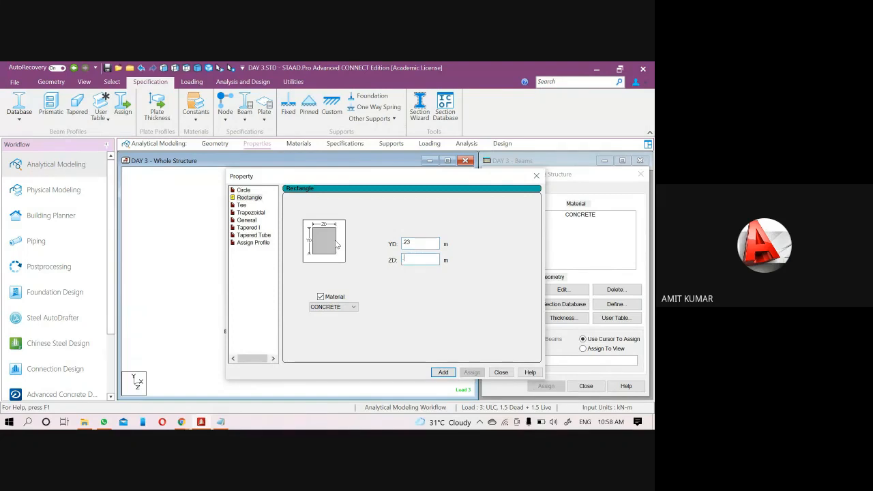
pyautogui.write('23')
pyautogui.click(443, 372)
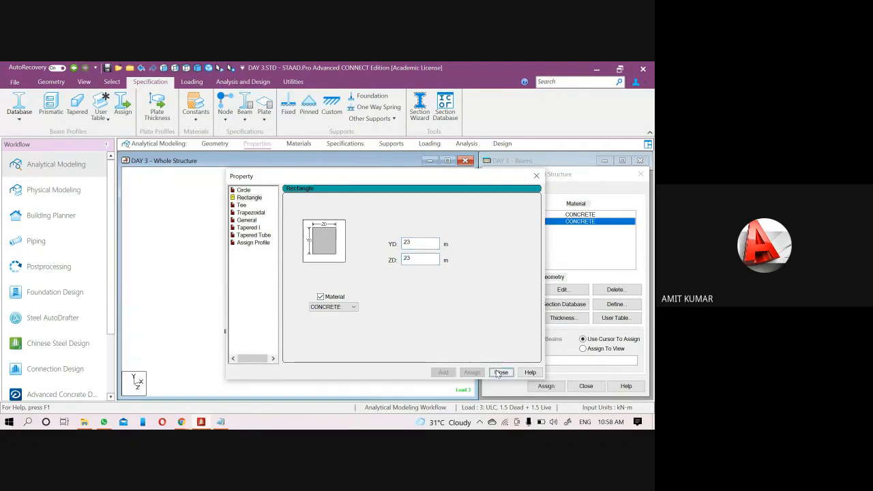
pyautogui.click(501, 373)
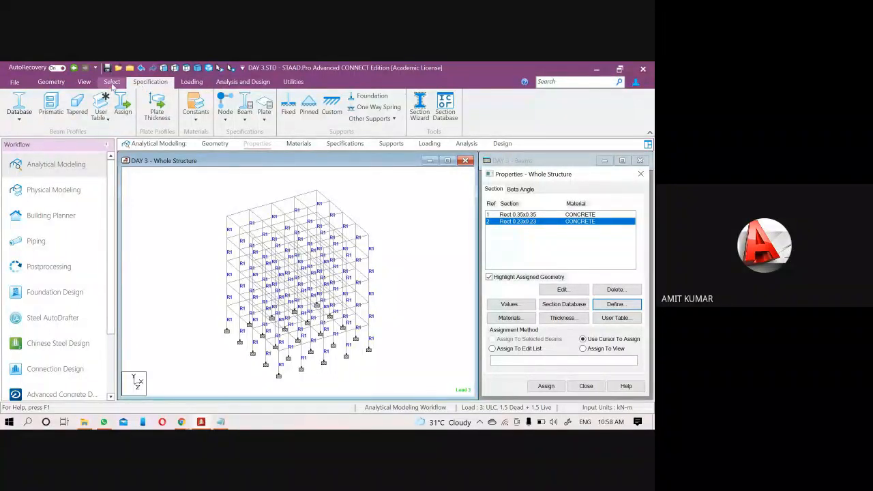
# Assign the Rect 0.23x0.23 section to all beams parallel to the X and Z axes
pyautogui.click(112, 82)
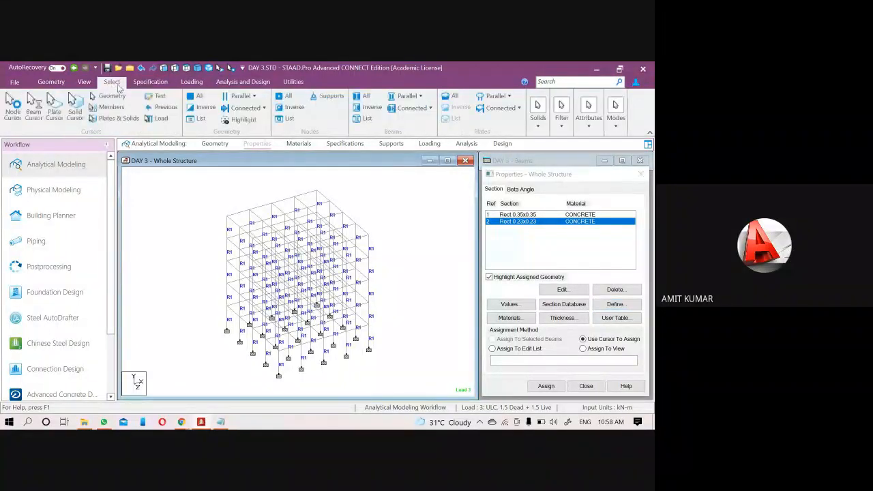
pyautogui.click(412, 96)
pyautogui.click(405, 110)
pyautogui.click(413, 96)
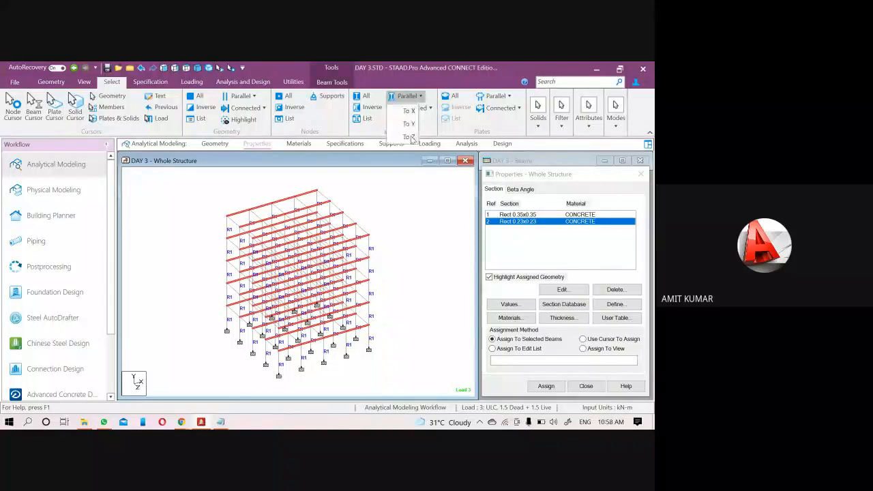
pyautogui.click(406, 135)
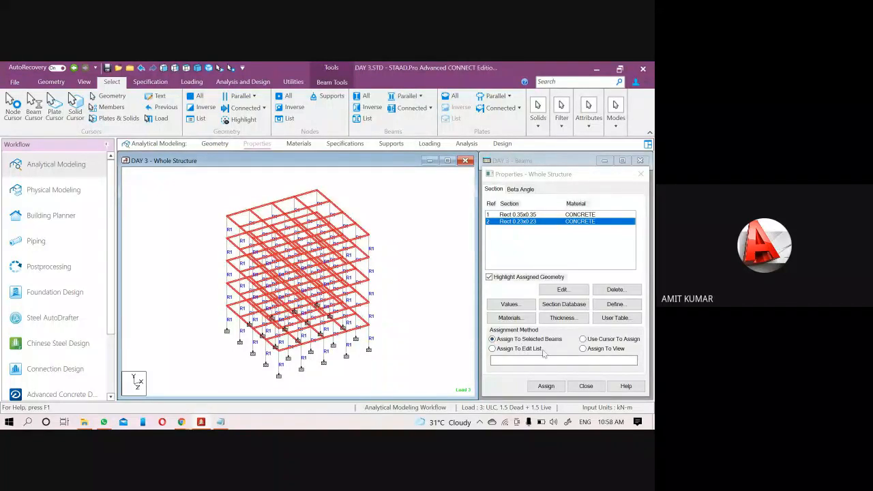
pyautogui.click(546, 386)
pyautogui.click(579, 313)
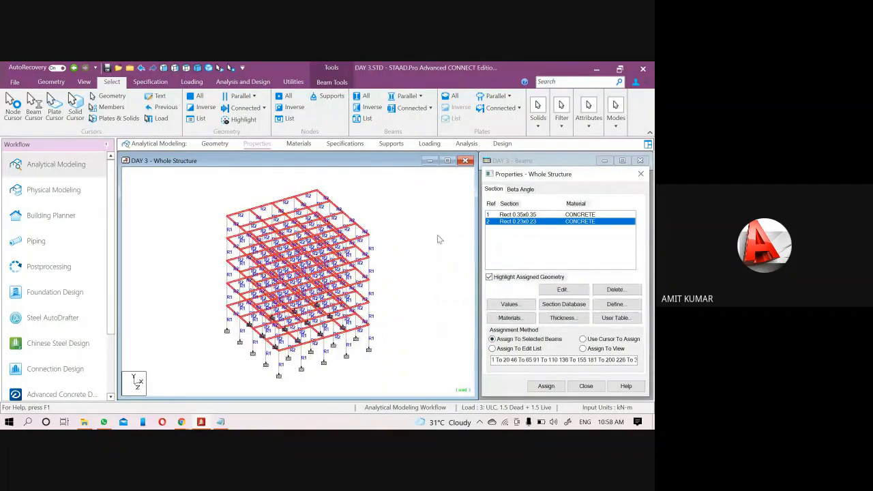
# Expand the DL load case in the load case details and examine its SELFWEIGHT Y -1 load on the structure
pyautogui.click(429, 144)
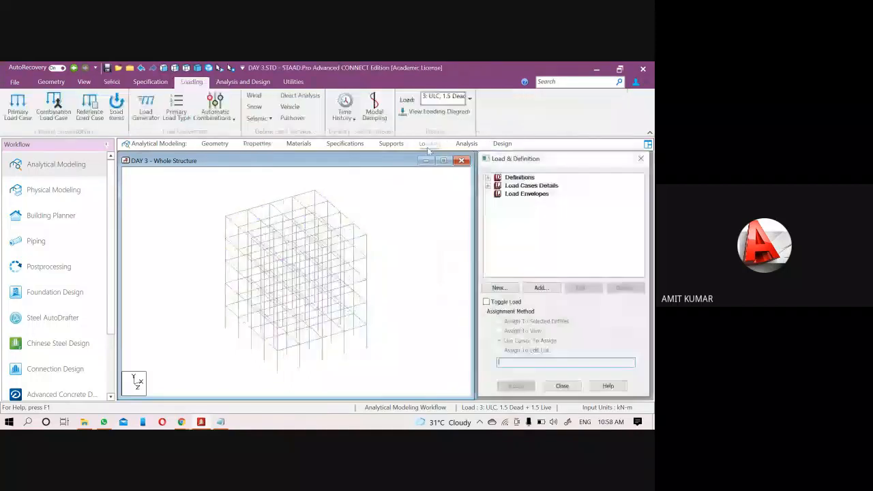
pyautogui.click(488, 177)
pyautogui.click(487, 177)
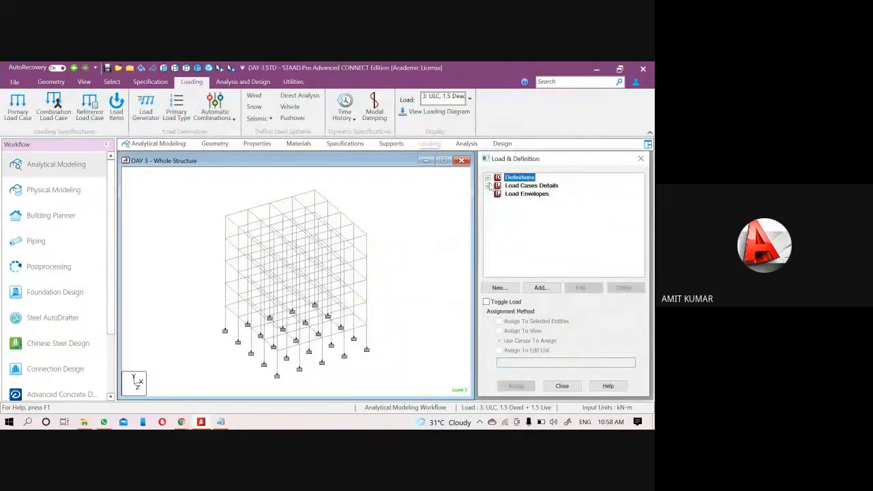
pyautogui.click(488, 185)
pyautogui.click(498, 194)
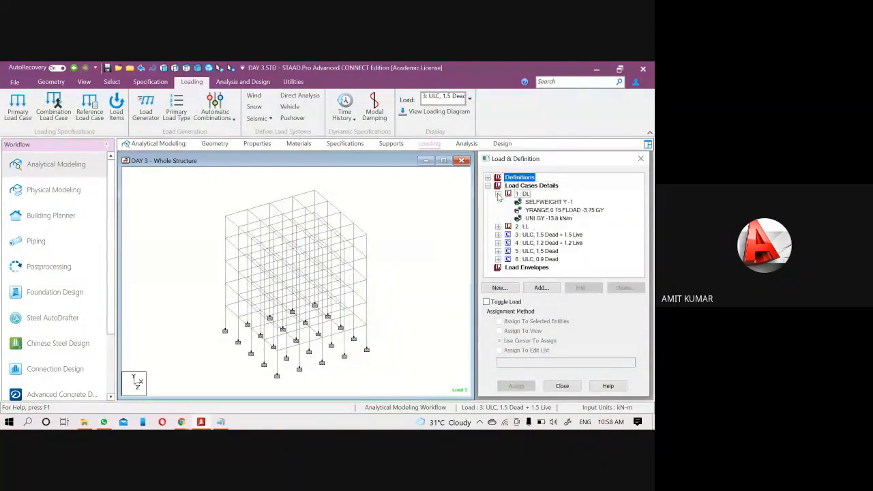
pyautogui.click(539, 202)
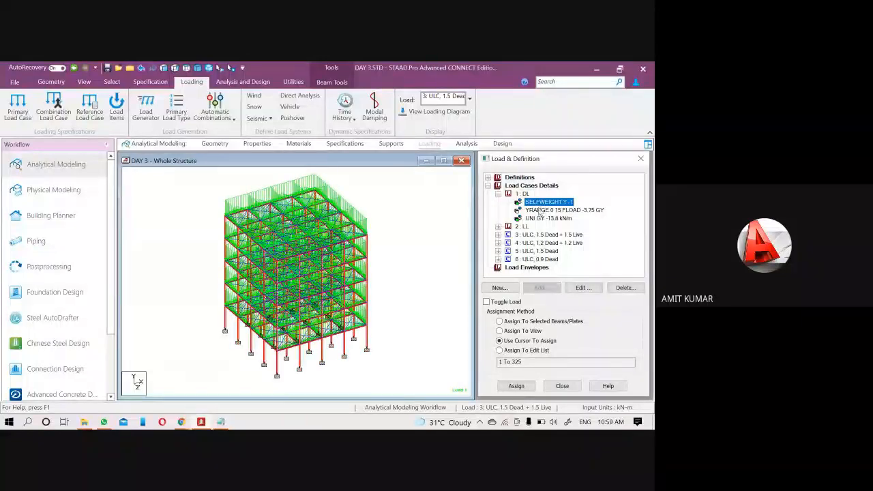
pyautogui.scroll(3, 218, 226)
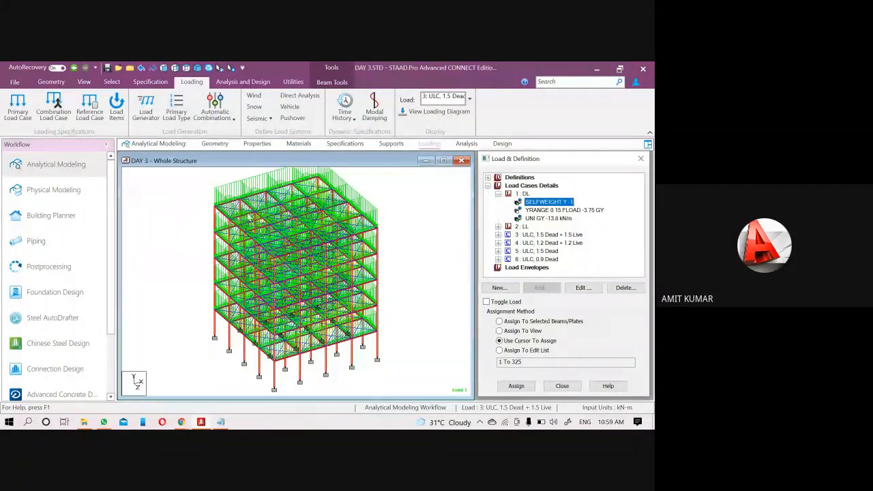
pyautogui.scroll(2, 215, 214)
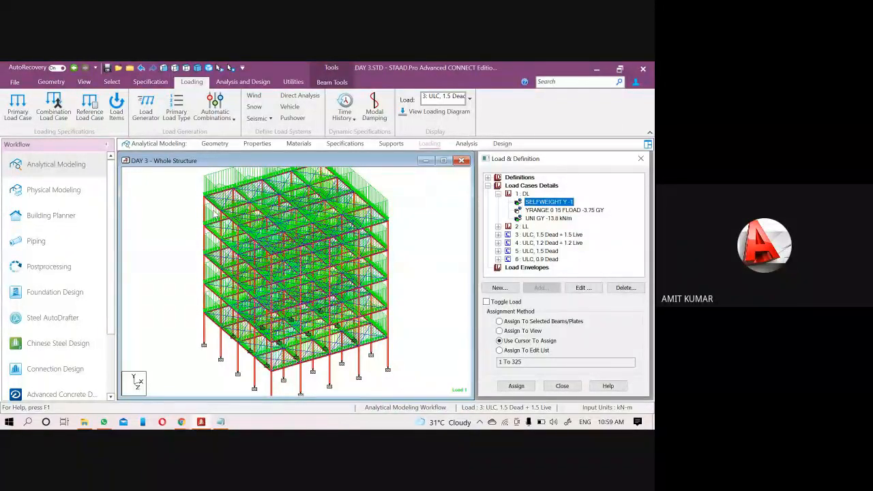
pyautogui.click(401, 214)
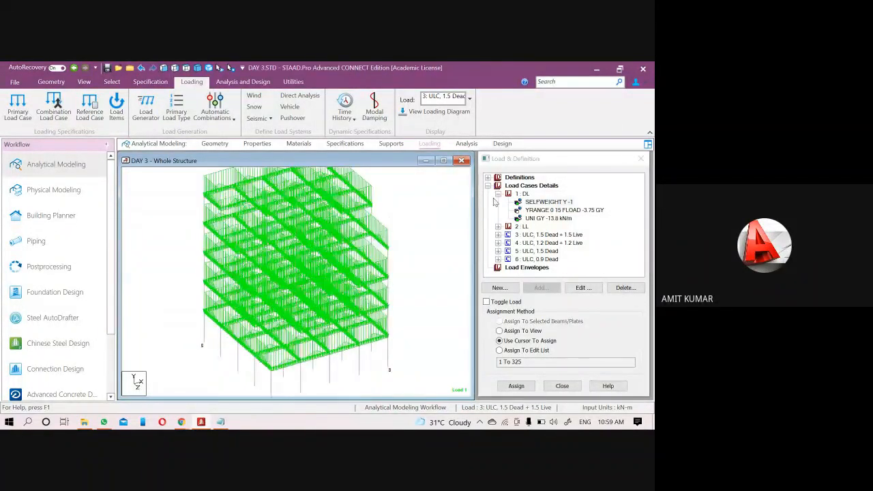
pyautogui.scroll(-1, 421, 236)
pyautogui.scroll(-1, 394, 269)
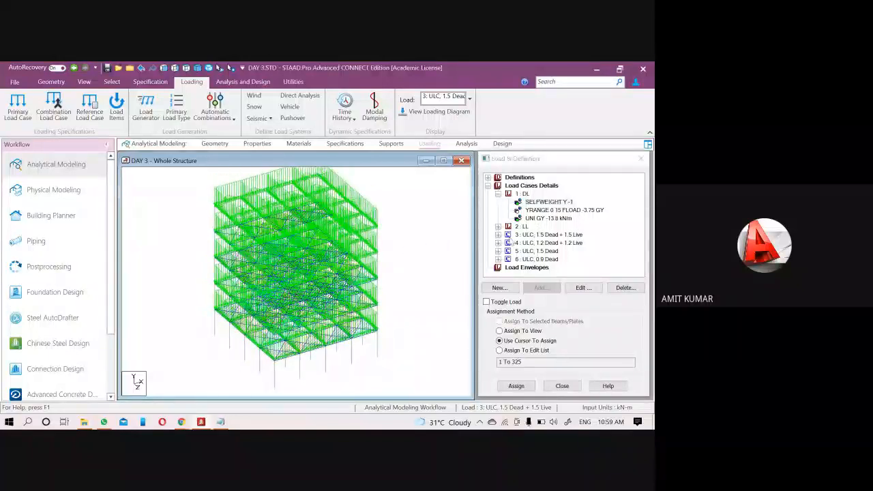
pyautogui.click(532, 203)
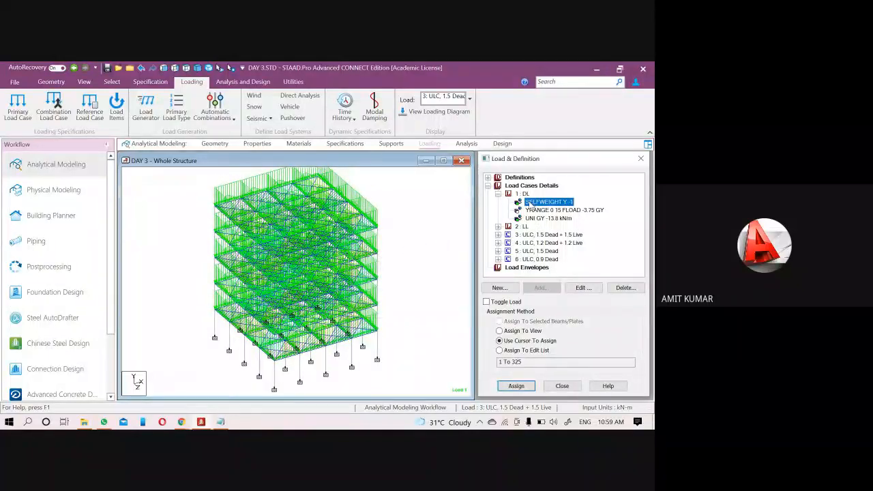
pyautogui.click(431, 234)
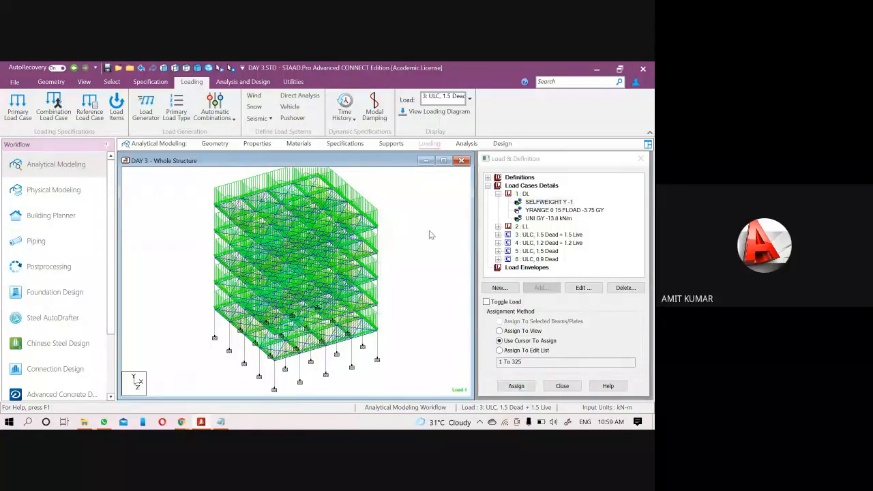
# Expand the LL load case and examine where the UNI GY -13.8 kN/m load of case DL acts on the frame
pyautogui.click(498, 230)
pyautogui.click(498, 228)
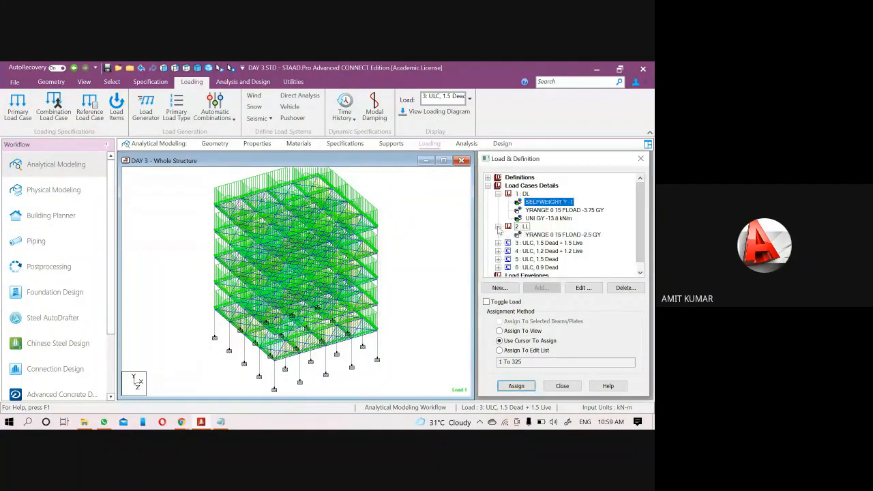
pyautogui.click(546, 218)
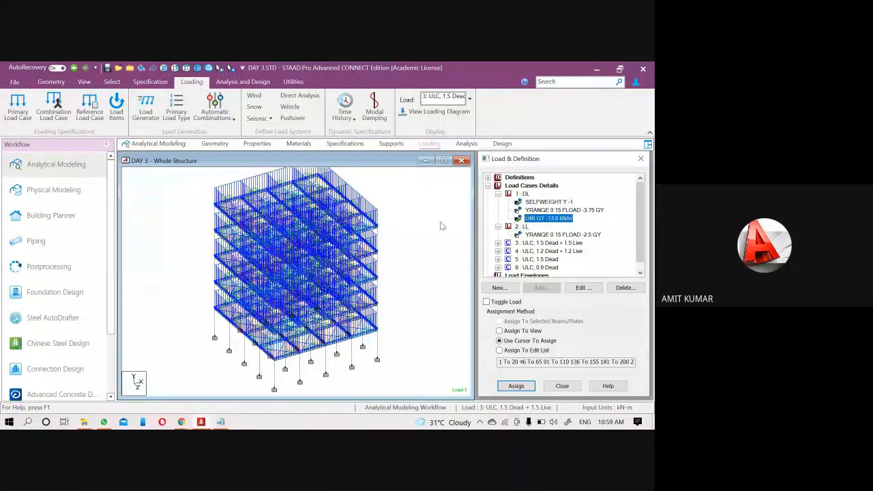
pyautogui.scroll(6, 432, 296)
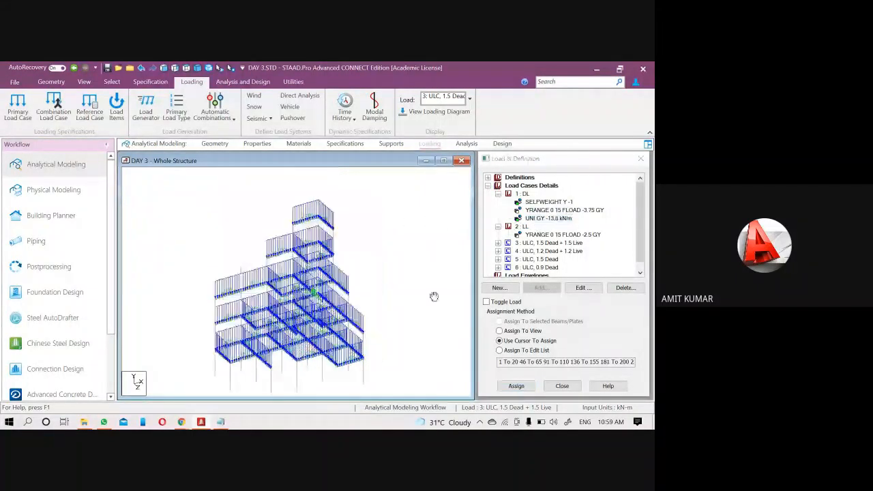
pyautogui.scroll(1, 216, 277)
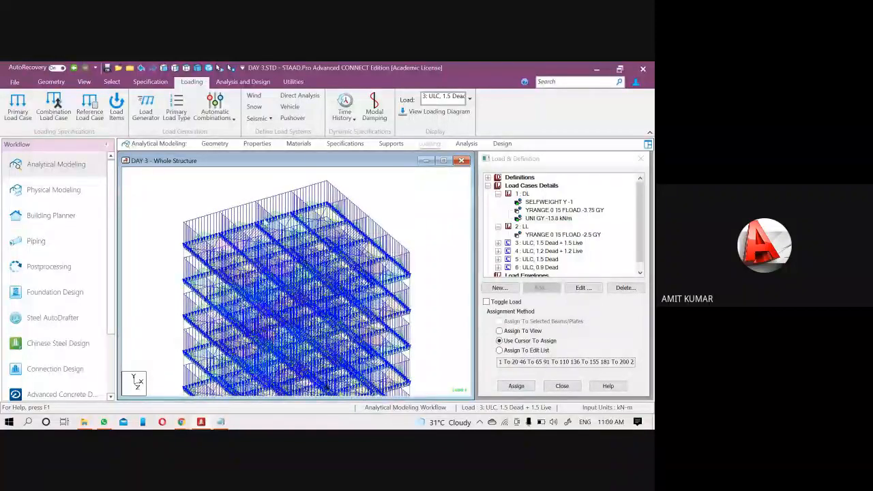
# Examine the LL case's YRANGE 0 15 FLOAD -2.5 GY load, and highlight the members assigned the Rect 0.23x0.23 section
pyautogui.scroll(-1, 267, 222)
pyautogui.click(539, 235)
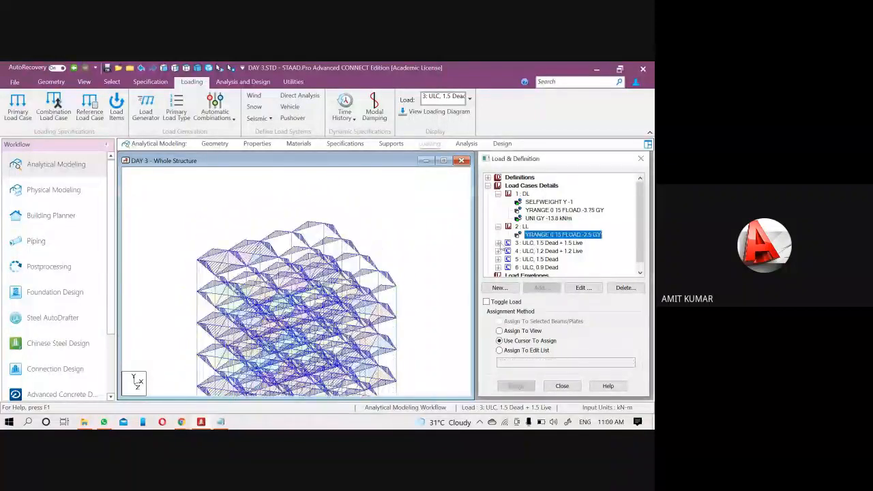
pyautogui.click(258, 144)
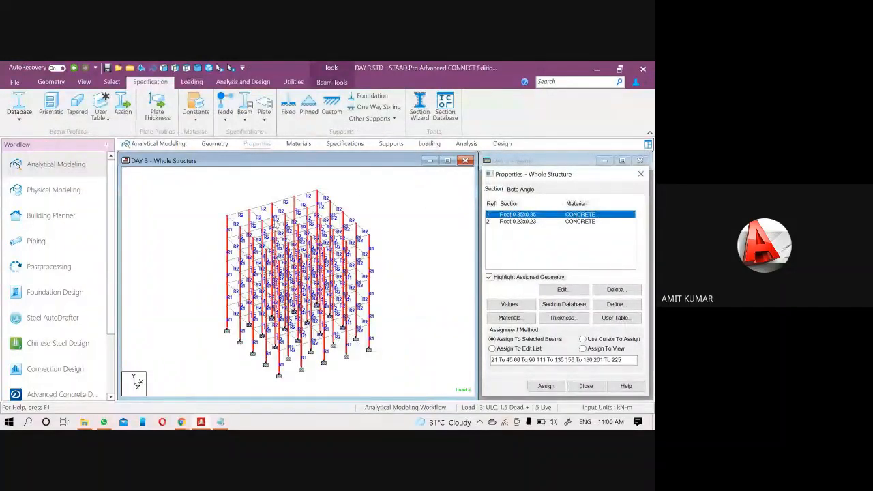
pyautogui.click(517, 222)
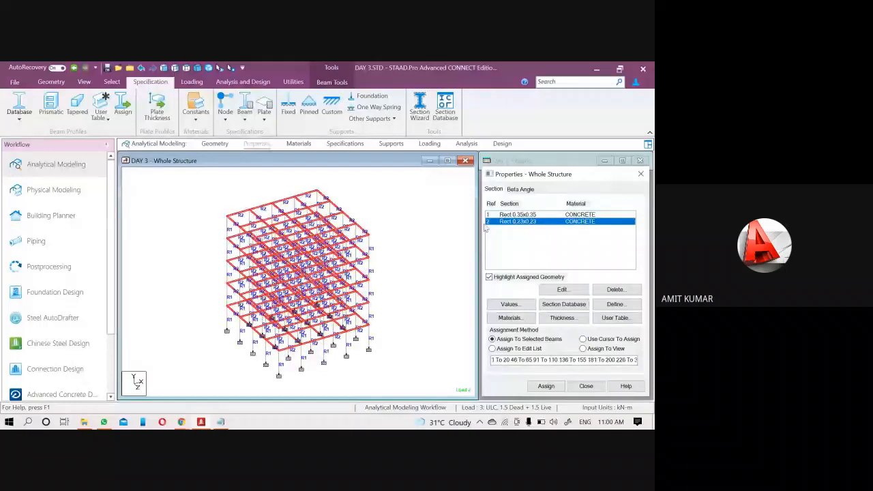
# Reopen the load case details and examine how DL's YRANGE 0 15 FLOAD -3.75 GY and UNI GY -13.8 kN/m loads act on the frame
pyautogui.click(428, 144)
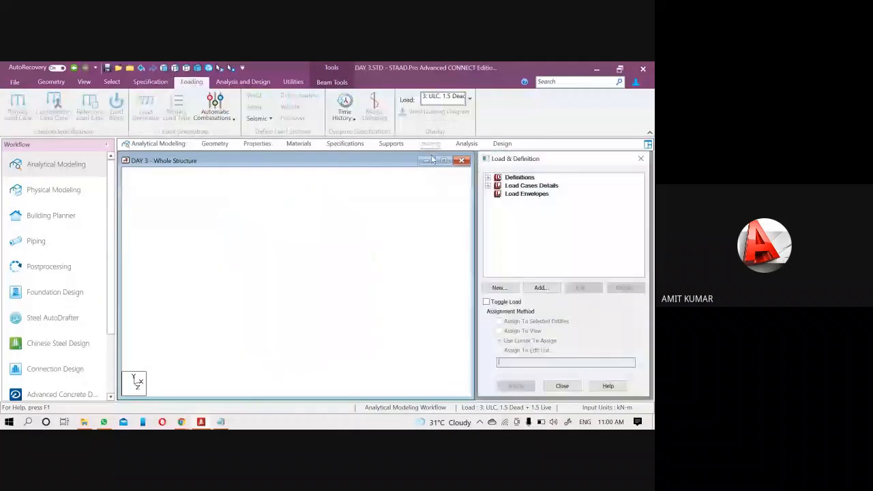
pyautogui.click(488, 186)
pyautogui.click(498, 194)
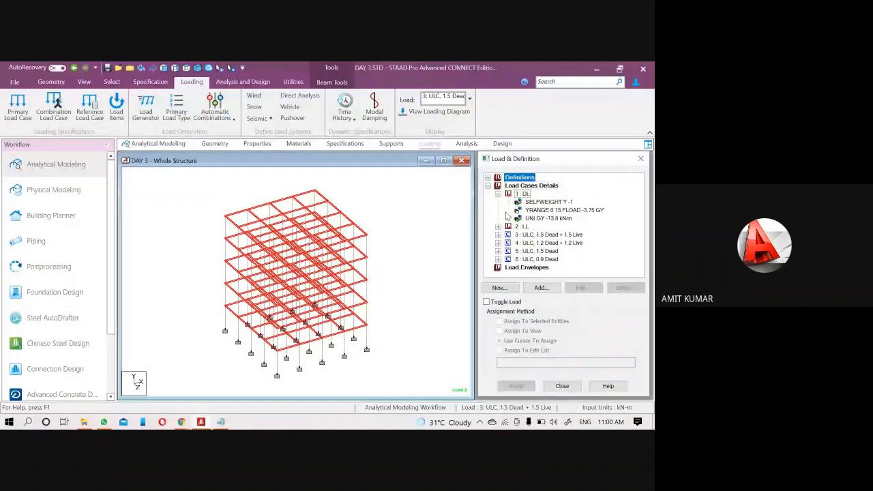
pyautogui.click(546, 218)
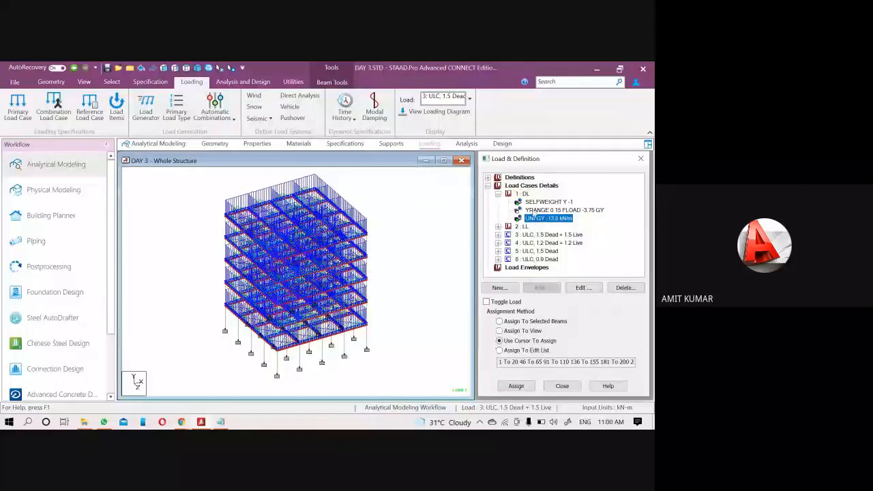
pyautogui.click(535, 210)
pyautogui.click(540, 218)
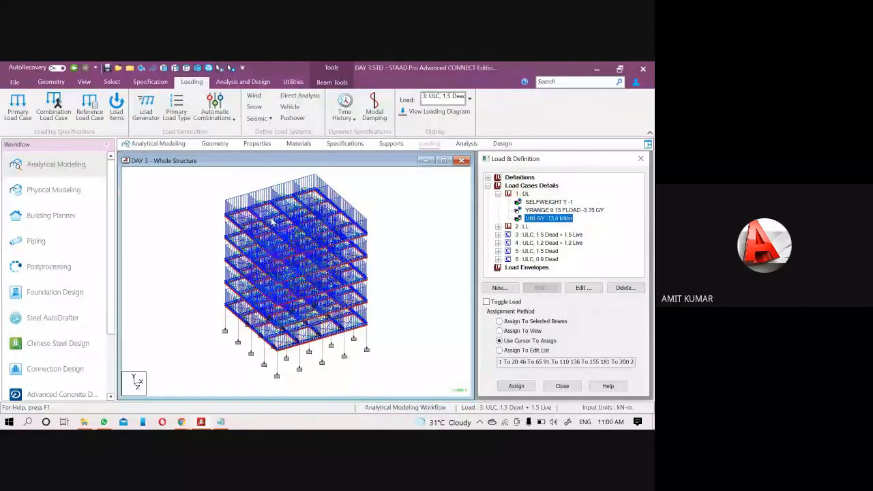
pyautogui.scroll(1, 296, 281)
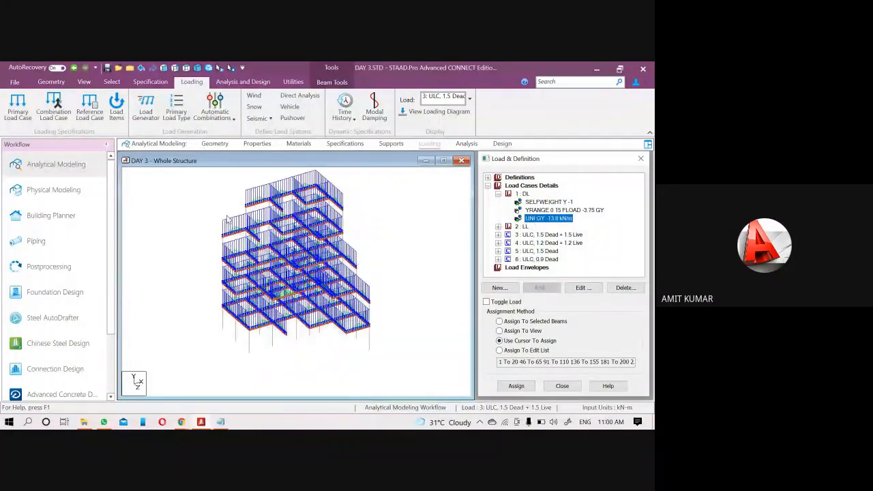
pyautogui.scroll(1, 296, 281)
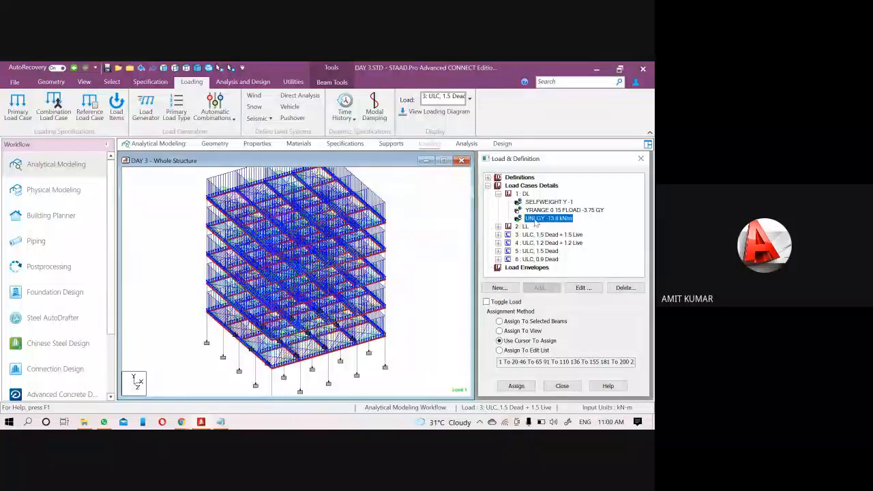
pyautogui.click(430, 229)
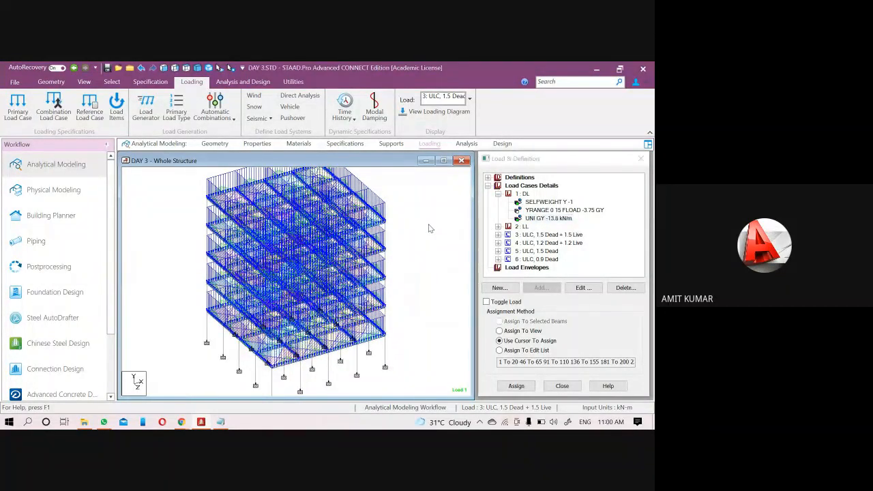
pyautogui.scroll(-3, 403, 238)
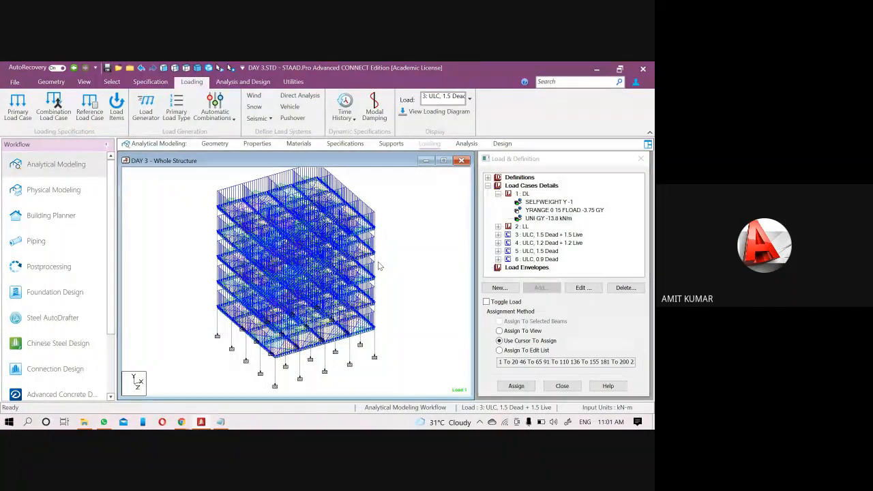
pyautogui.scroll(-1, 395, 285)
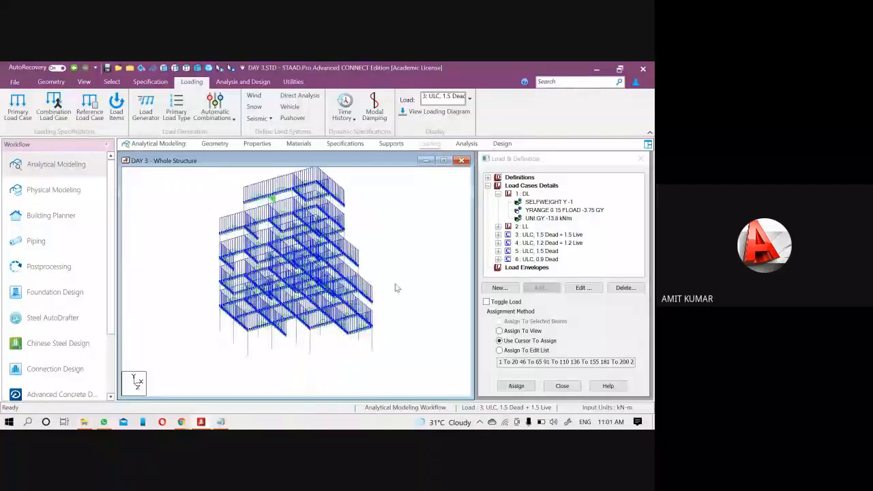
pyautogui.scroll(-1, 394, 283)
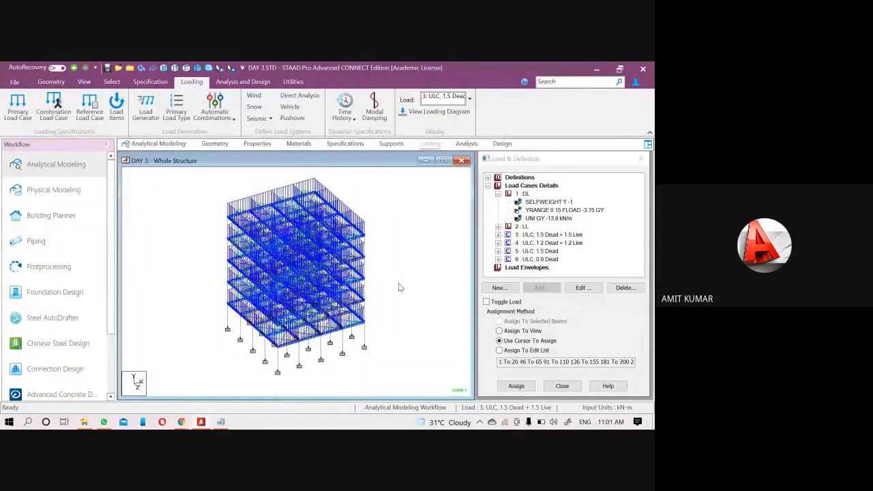
# Close the DAY 3 model and STAAD.Pro without saving the changes
pyautogui.click(644, 69)
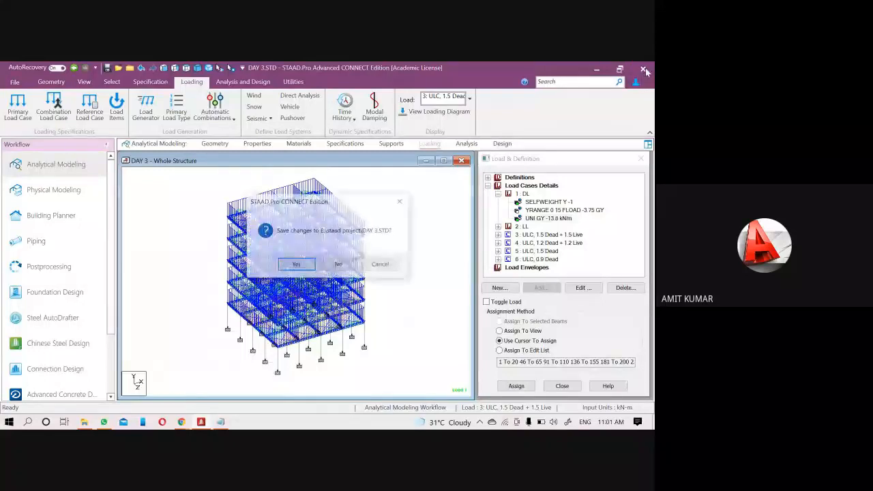
pyautogui.click(343, 266)
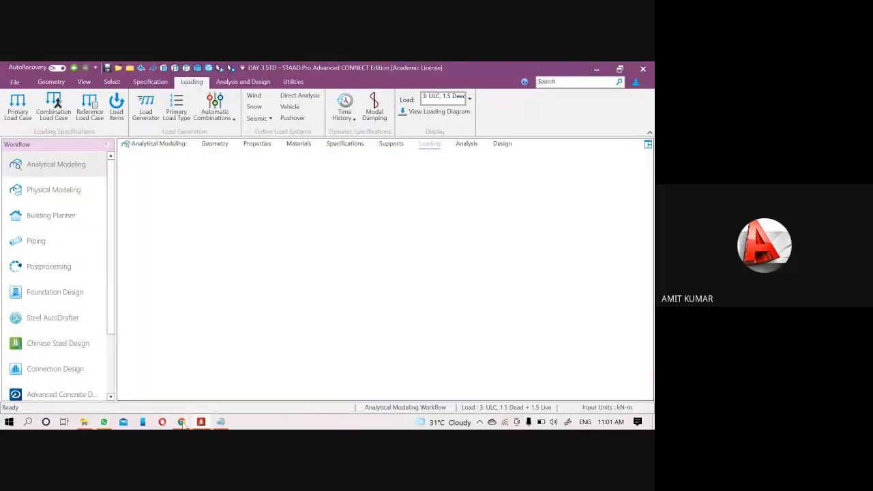
# Switch to the Google Meet call, read the participants' questions in the in-call messages, and close the chat
pyautogui.moveTo(181, 423)
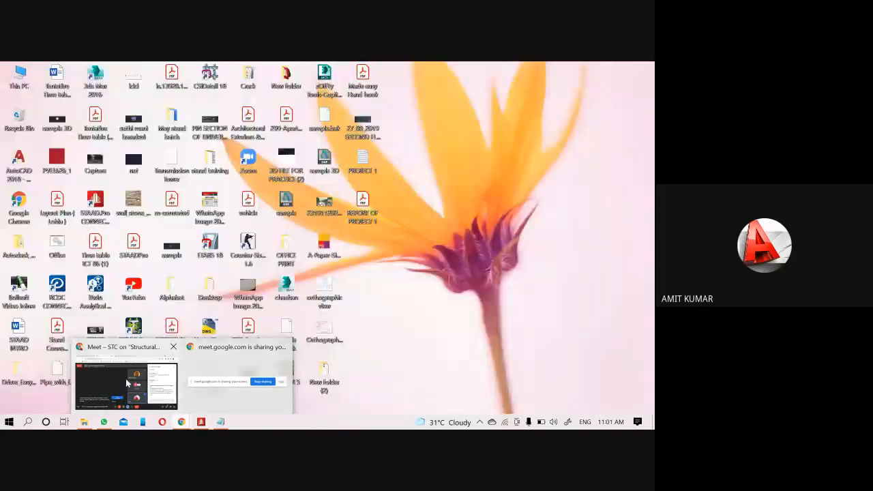
pyautogui.click(127, 383)
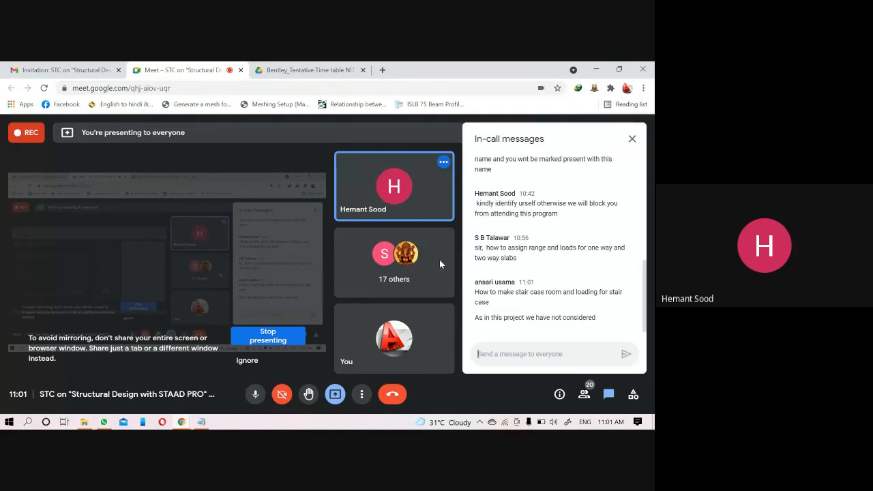
pyautogui.scroll(5, 563, 305)
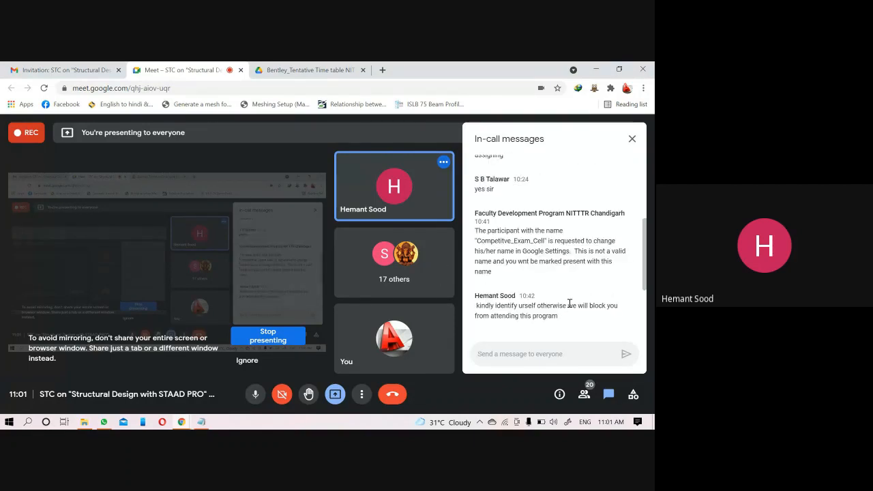
pyautogui.scroll(1, 574, 304)
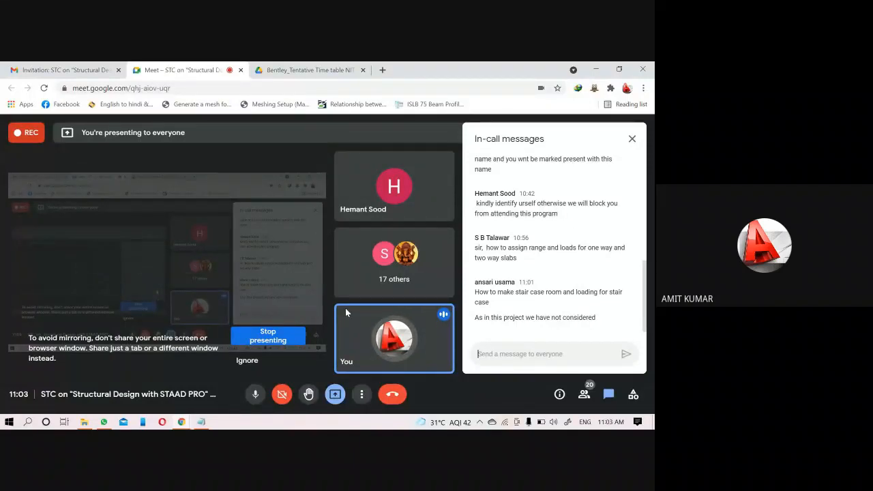
pyautogui.click(306, 69)
pyautogui.click(234, 65)
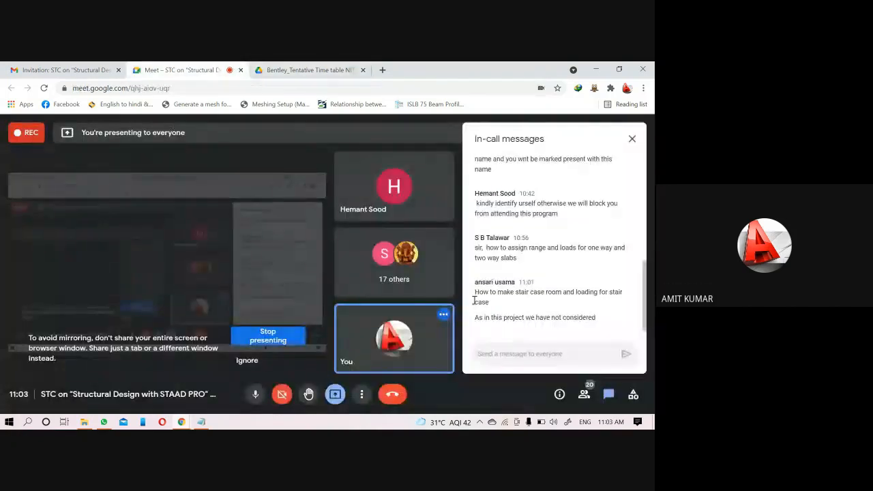
pyautogui.click(491, 354)
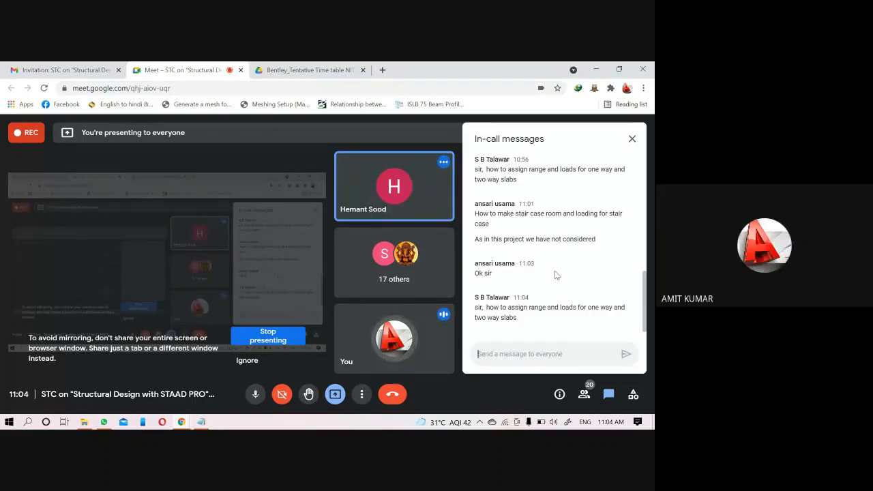
pyautogui.click(633, 141)
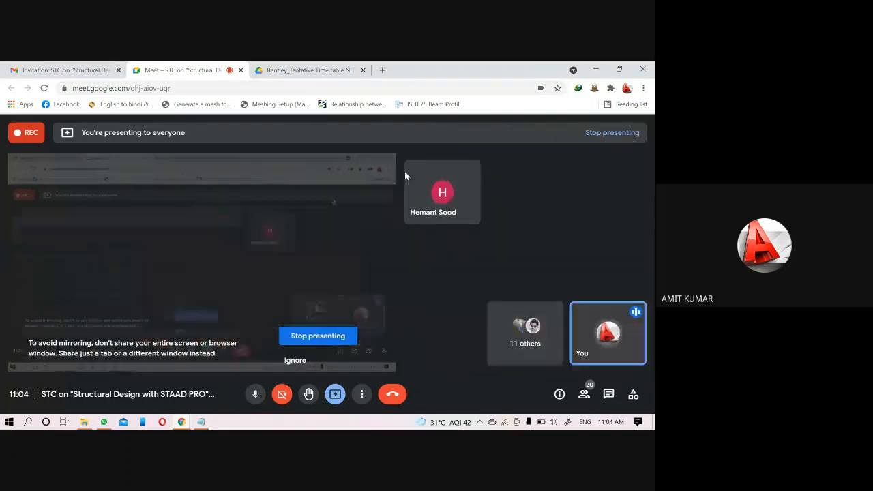
# Return to the desktop and launch STAAD.Pro CONNECT Edition
pyautogui.press('super+d')
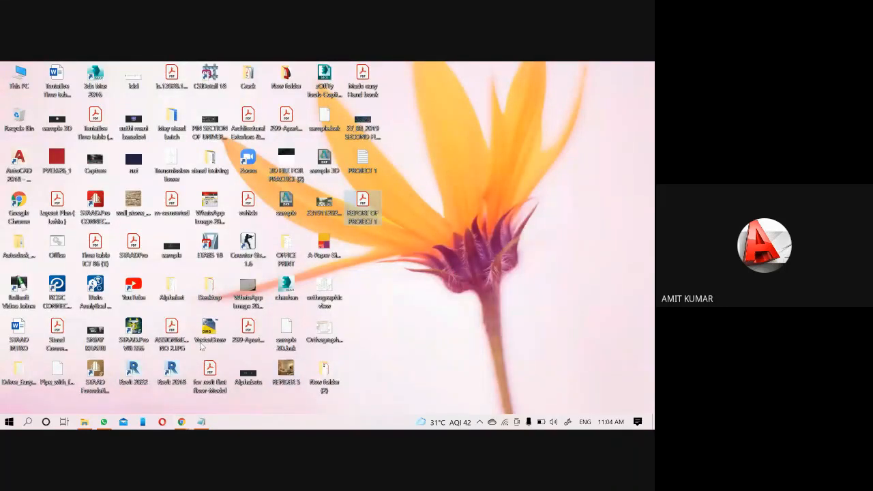
pyautogui.click(96, 200)
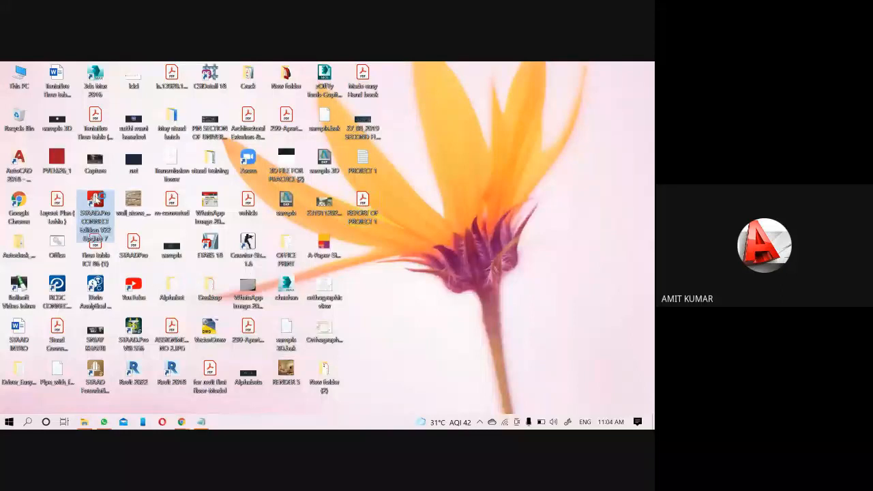
pyautogui.doubleClick(99, 196)
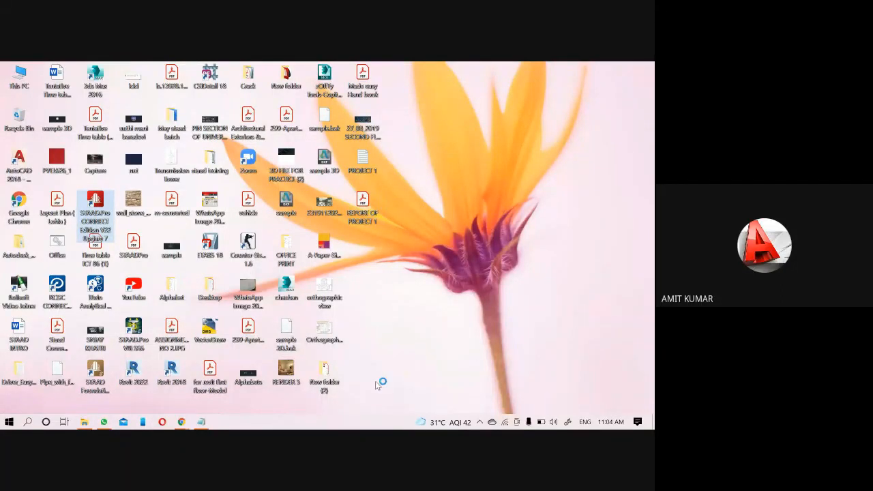
# Check the Google Meet call for participants' replies, and return to the STAAD.Pro start page
pyautogui.moveTo(182, 421)
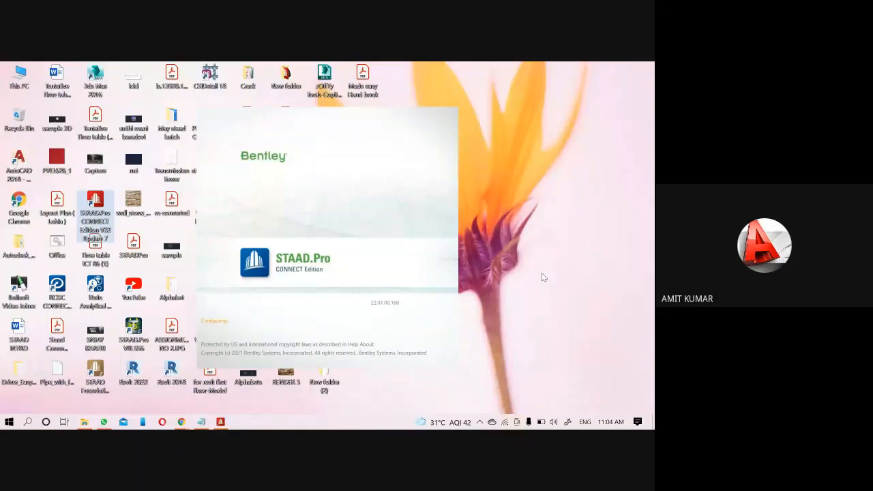
pyautogui.click(178, 424)
pyautogui.click(130, 385)
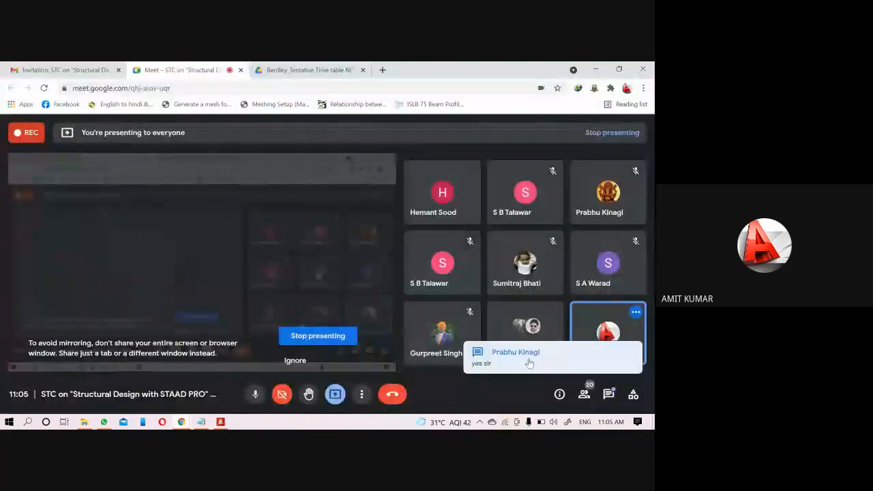
pyautogui.click(597, 69)
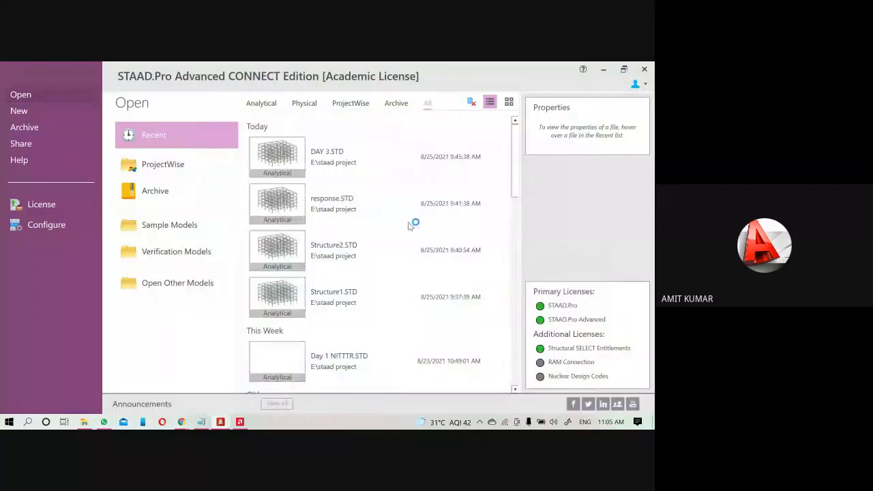
# Open the recent analytical model DAY 3.STD from the staad project folder
pyautogui.click(324, 152)
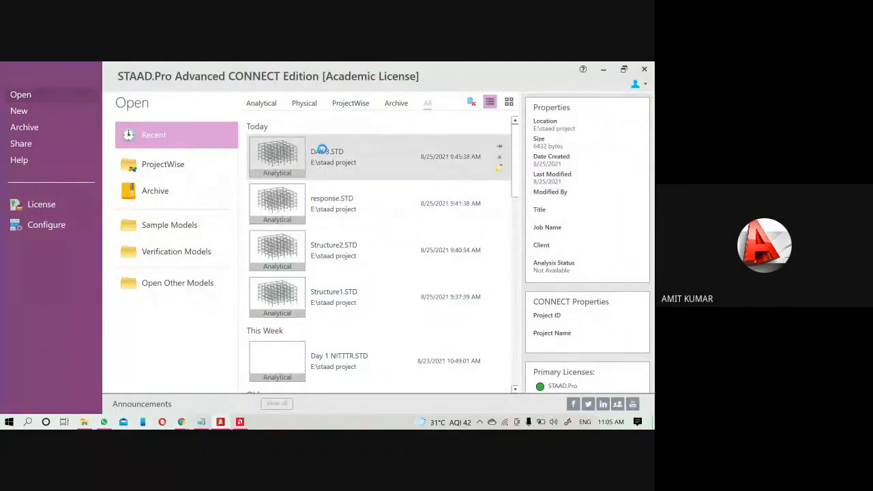
pyautogui.click(504, 336)
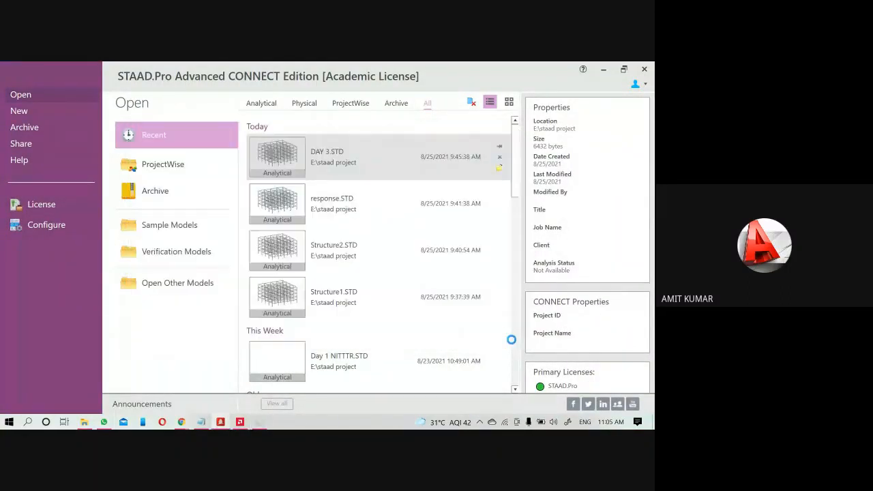
pyautogui.click(388, 260)
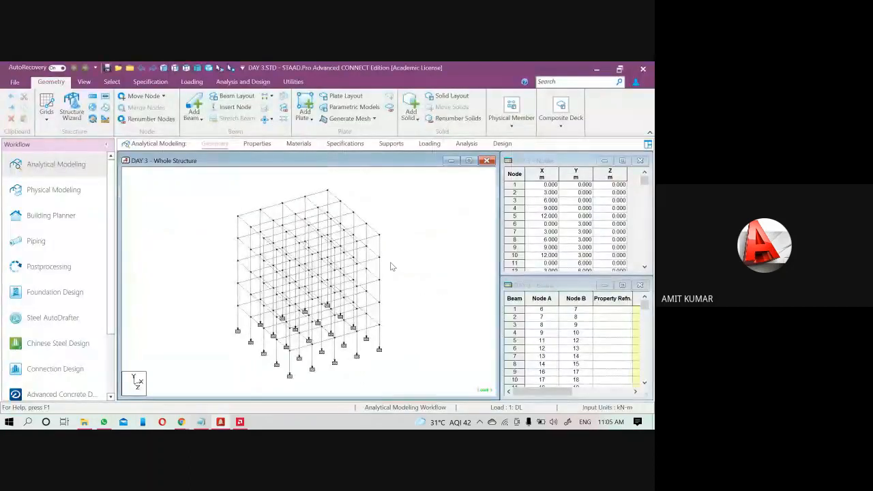
# Start adding a load item to load case 2: LL and bring up the Floor load settings
pyautogui.click(429, 143)
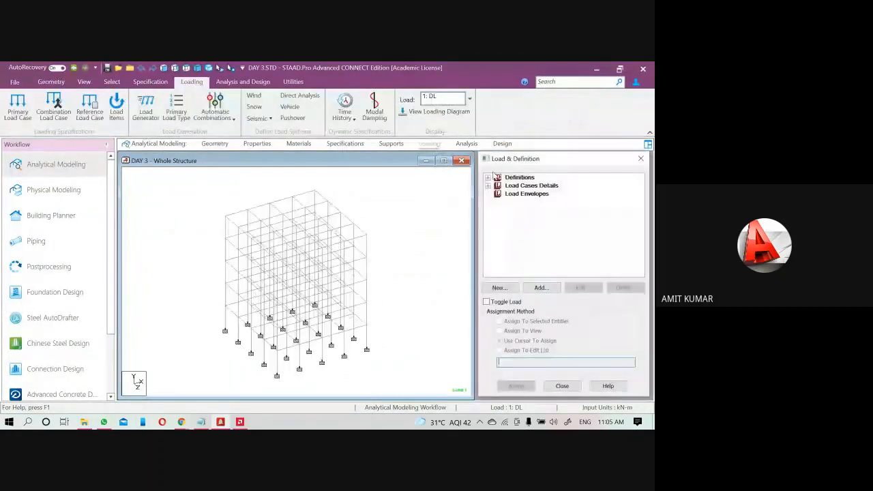
pyautogui.click(487, 186)
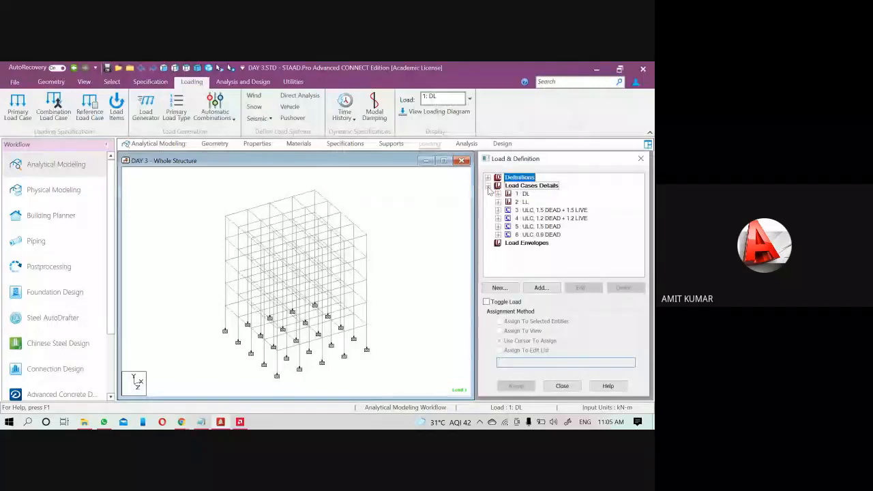
pyautogui.click(523, 202)
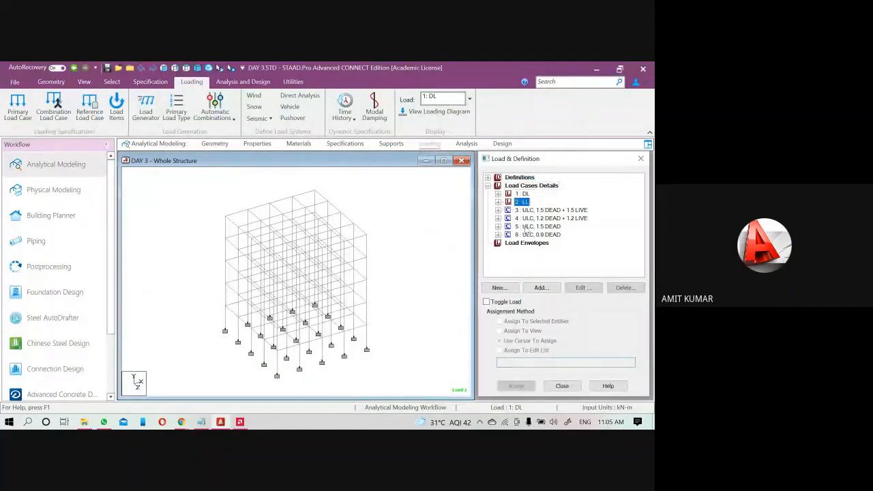
pyautogui.click(539, 287)
pyautogui.click(176, 139)
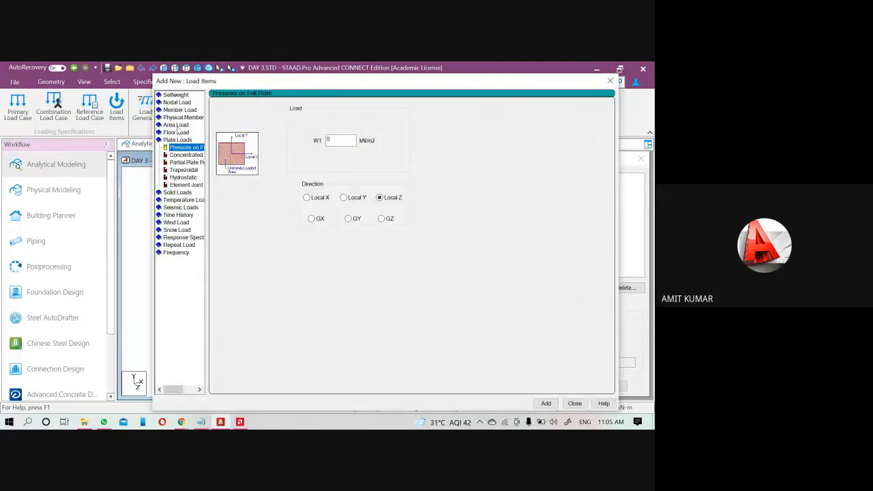
pyautogui.click(180, 132)
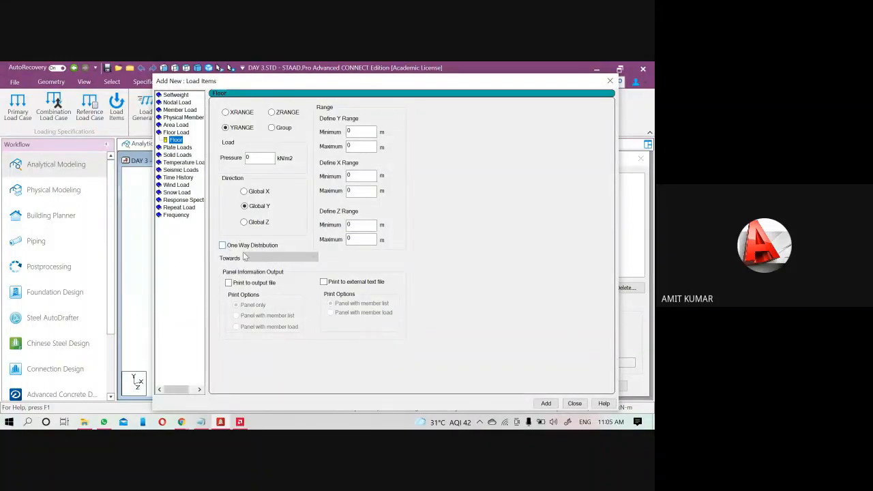
# Enable One Way Distribution for the floor load, examine the Towards direction choices, and disable it again for two-way distribution
pyautogui.click(223, 245)
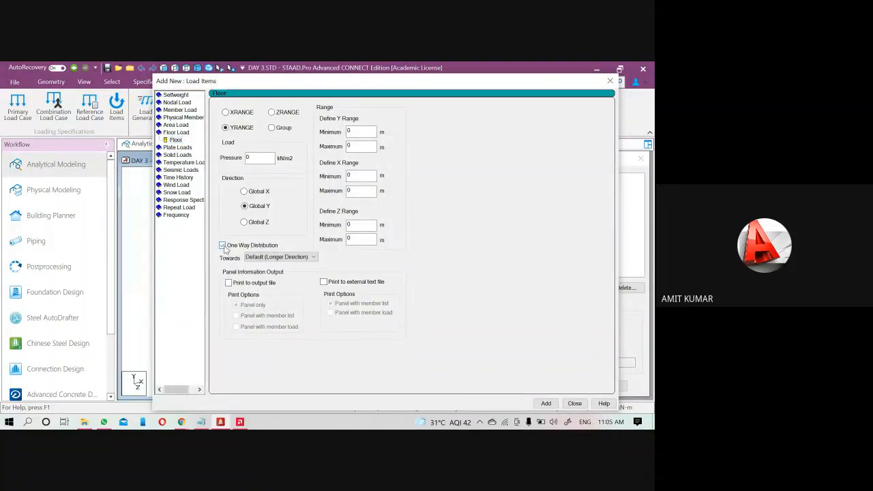
pyautogui.click(287, 259)
pyautogui.click(286, 259)
pyautogui.moveTo(330, 86); pyautogui.dragTo(311, 89)
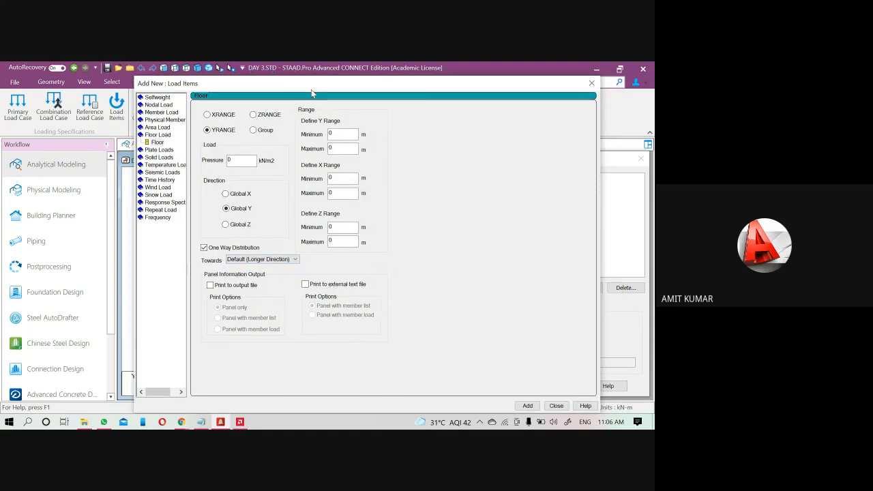
pyautogui.click(204, 248)
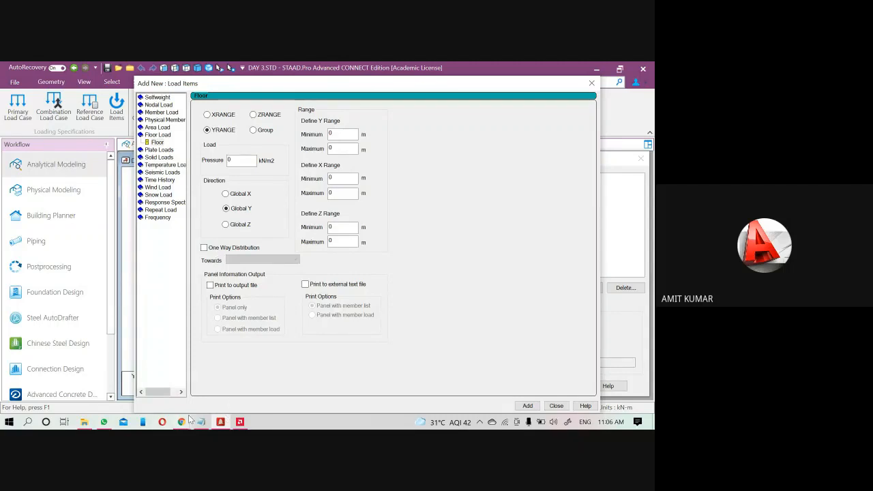
# Switch to the Google Meet call, read the latest in-call messages, and bring up the option to stop presenting
pyautogui.moveTo(186, 425)
pyautogui.click(141, 382)
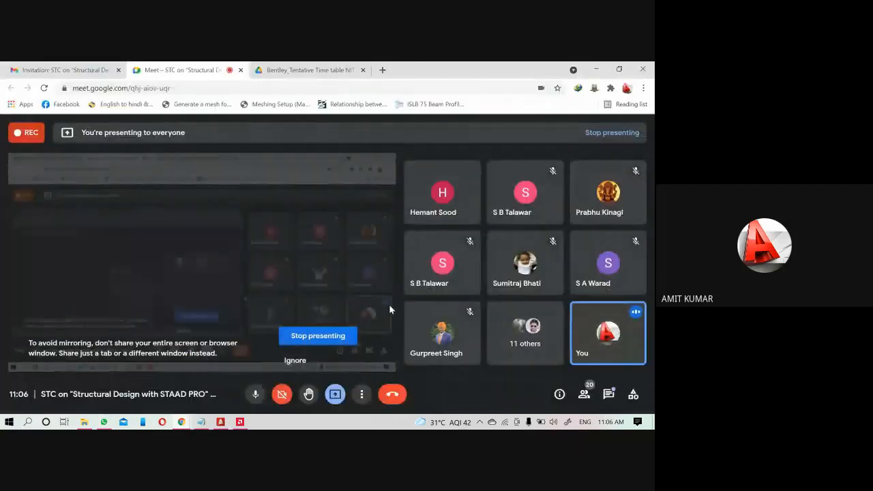
pyautogui.click(610, 395)
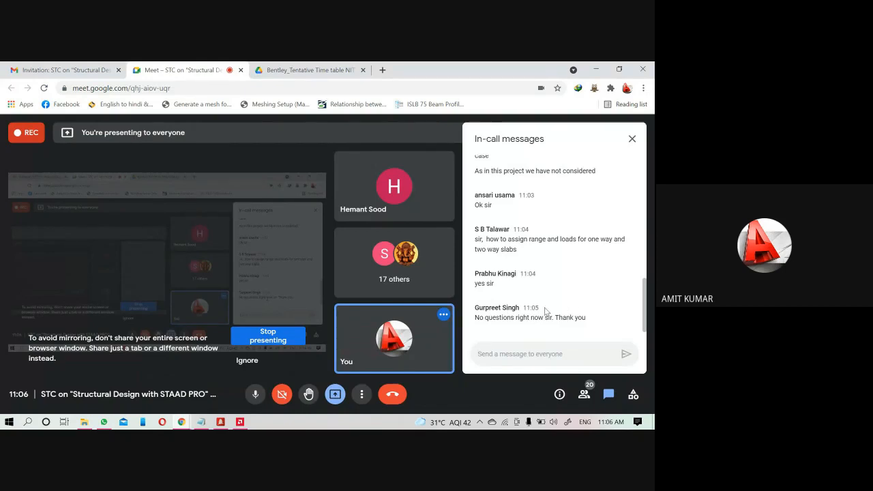
pyautogui.click(504, 352)
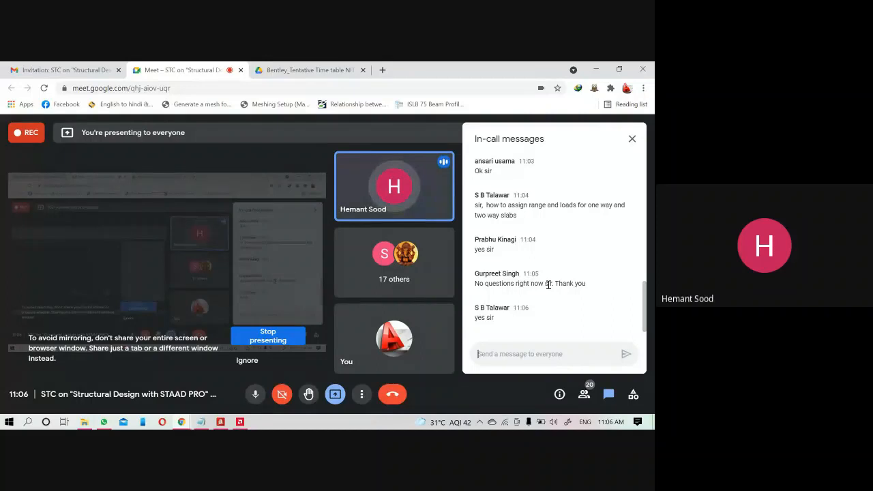
pyautogui.click(338, 395)
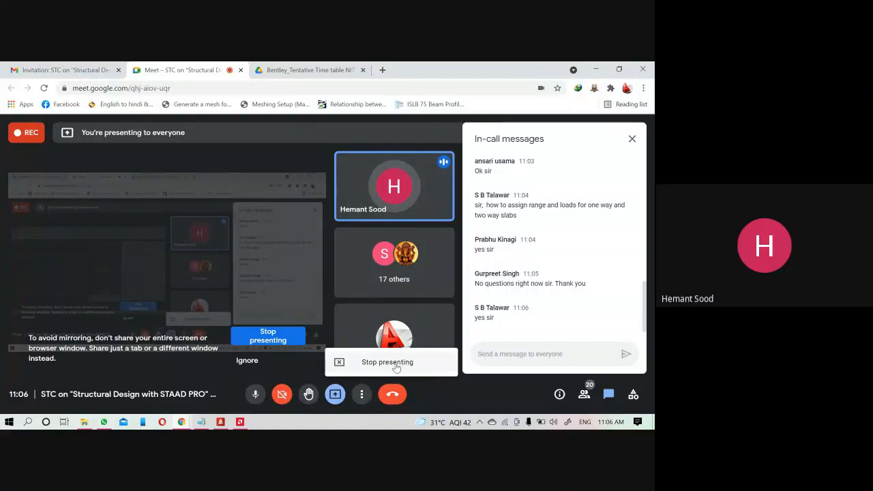